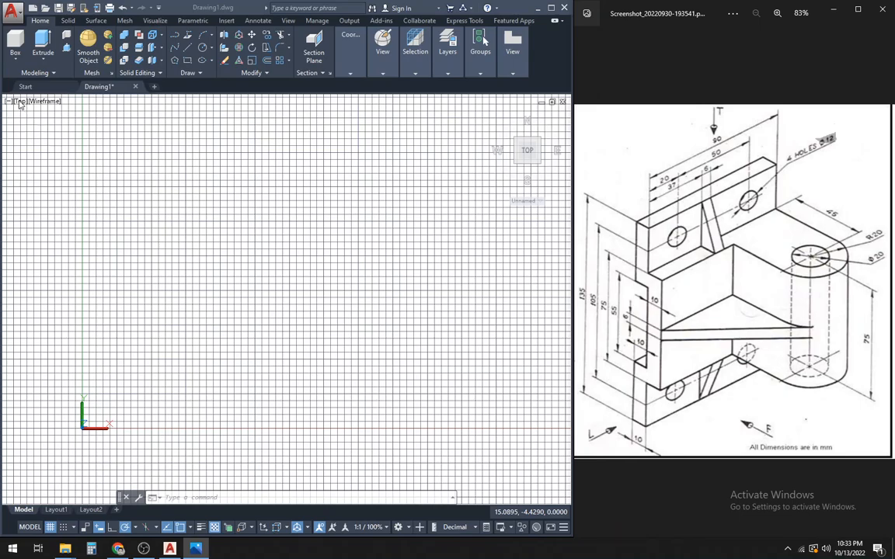
# Check the drawing window colour settings in the options and leave them unchanged.
pyautogui.click(106, 224)
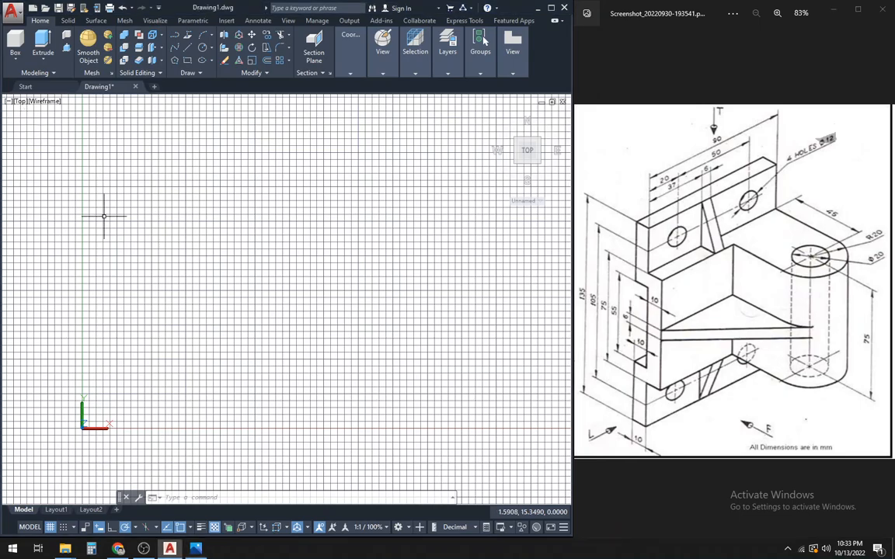
pyautogui.rightClick(198, 188)
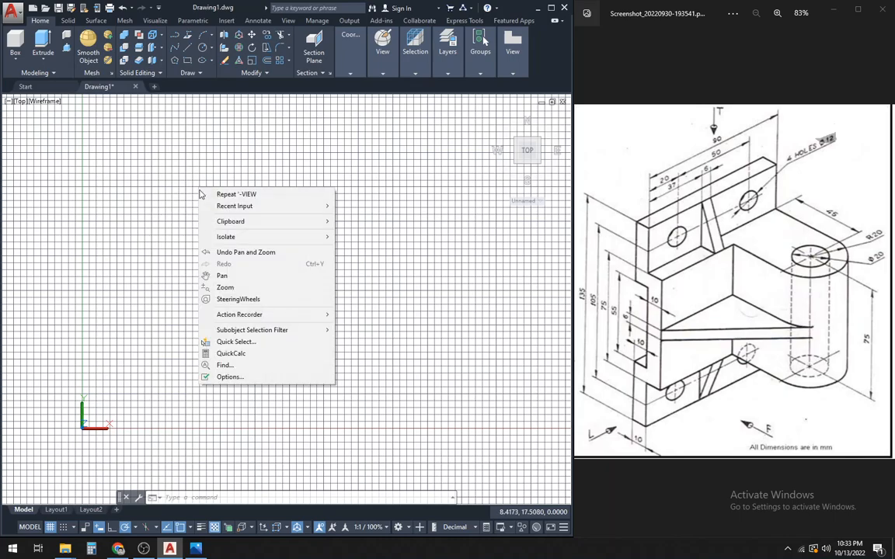
pyautogui.click(230, 378)
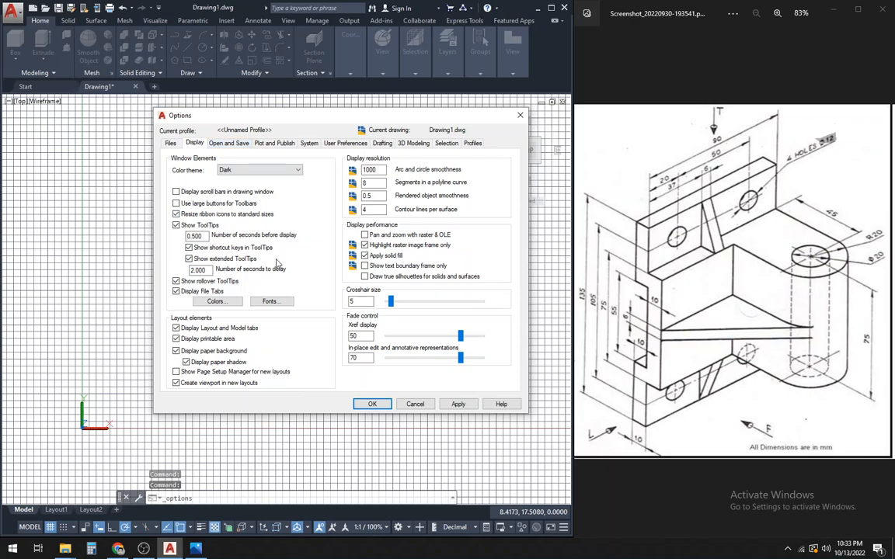
pyautogui.click(216, 300)
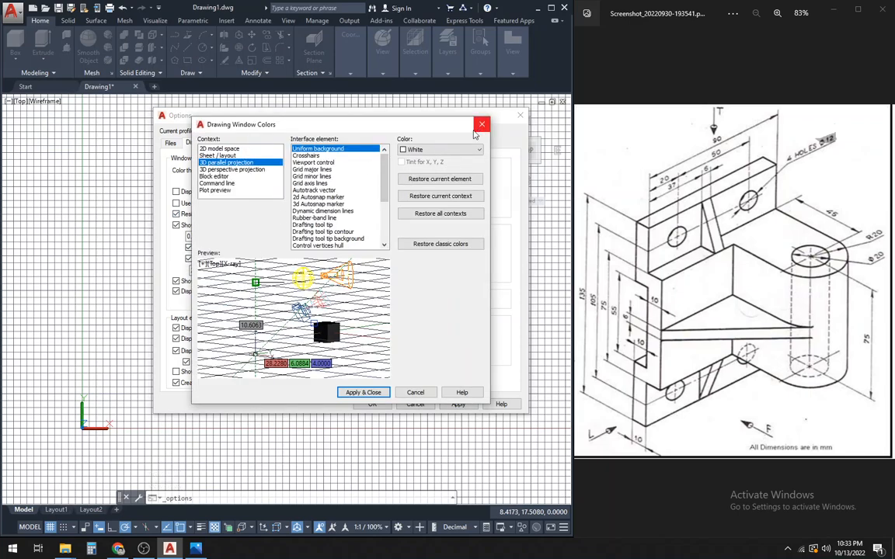
pyautogui.click(415, 393)
pyautogui.click(371, 403)
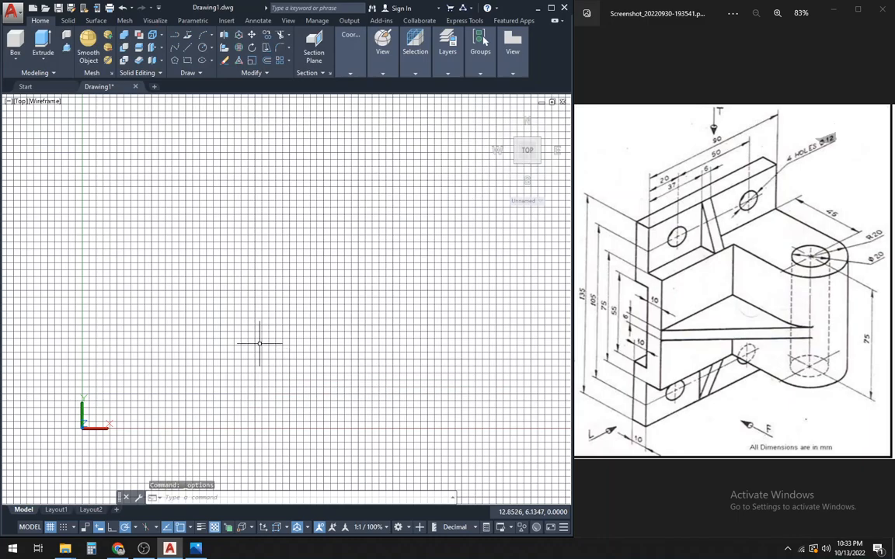
# Turn off the grid display and set the view to Front, followed by SE Isometric.
pyautogui.click(51, 529)
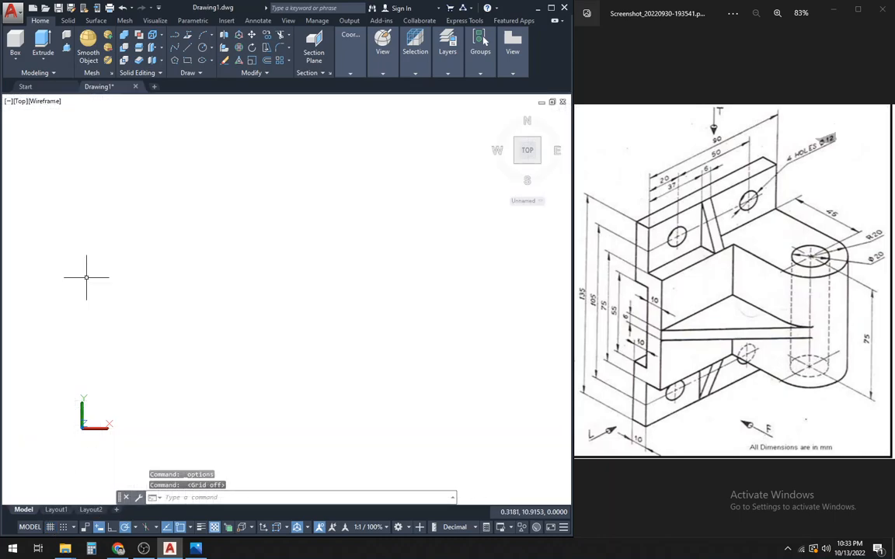
pyautogui.click(20, 102)
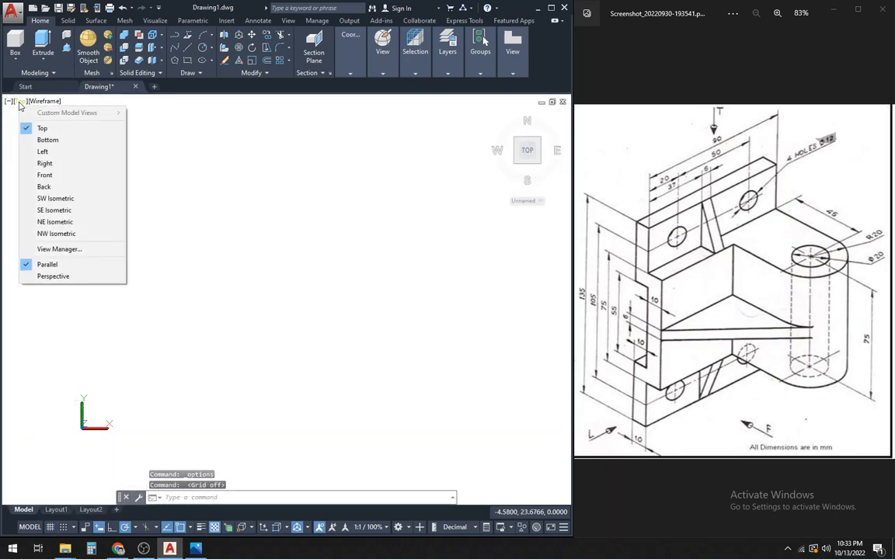
pyautogui.click(46, 175)
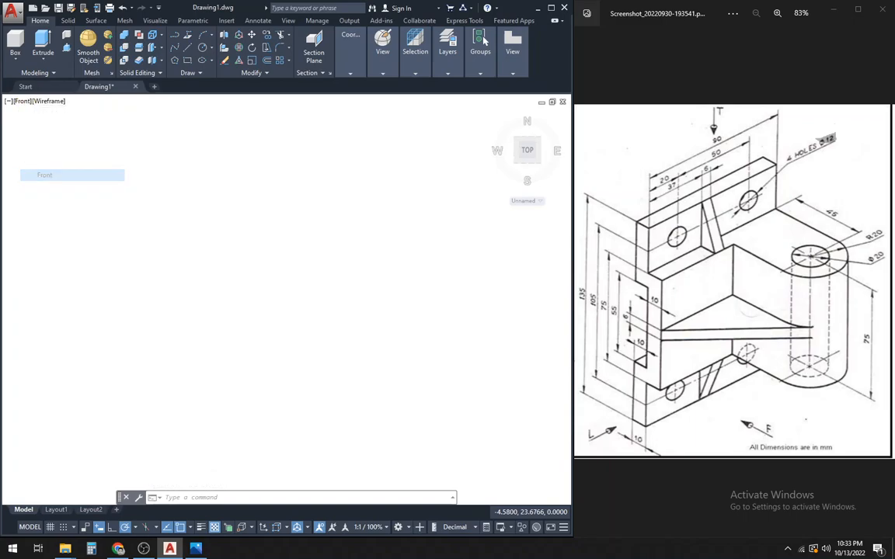
pyautogui.click(21, 103)
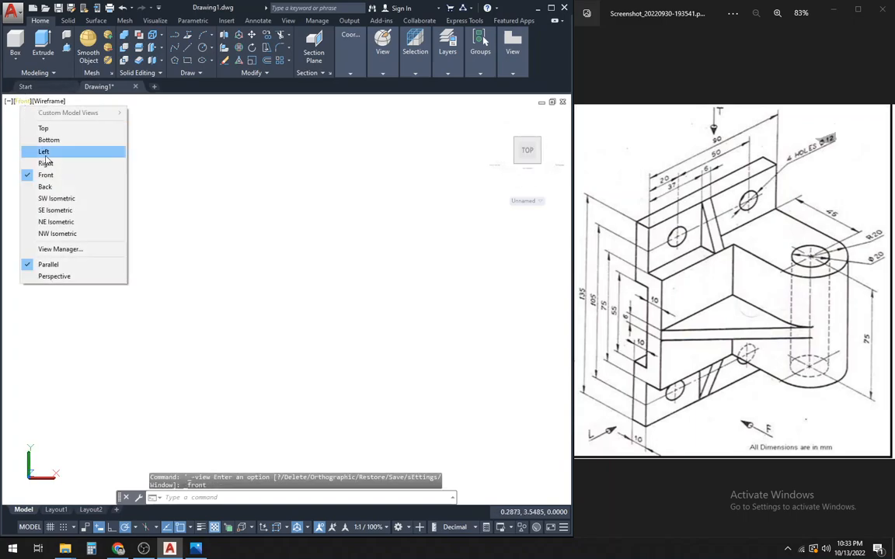
pyautogui.click(62, 208)
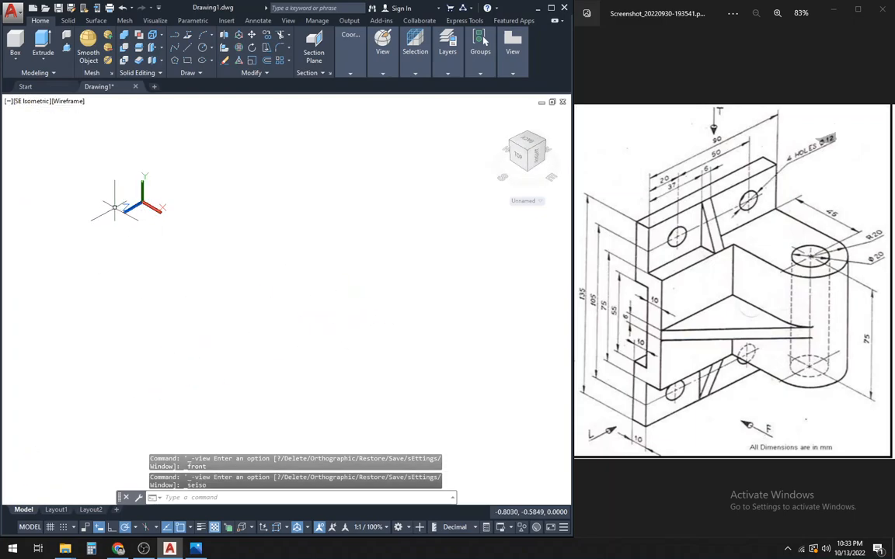
# Try the 2D Wireframe visual style and restore the Wireframe style.
pyautogui.click(69, 102)
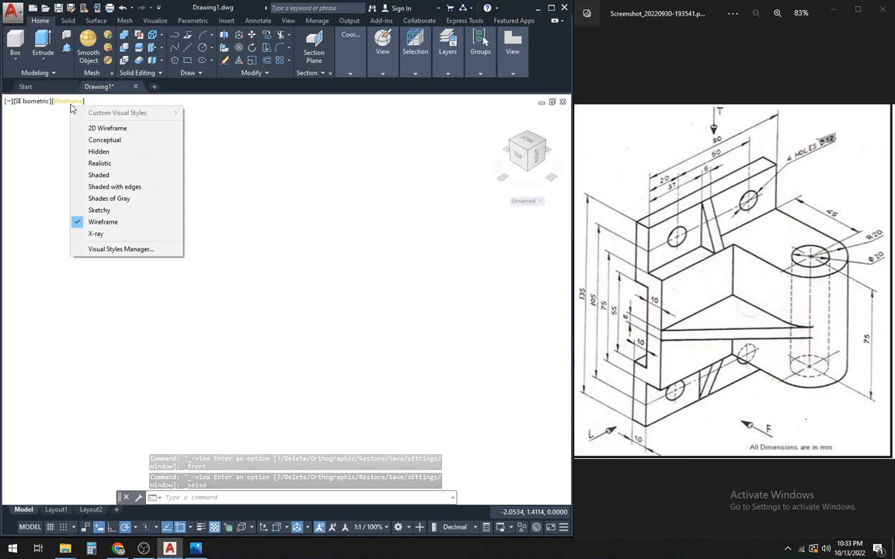
pyautogui.click(94, 128)
pyautogui.click(74, 108)
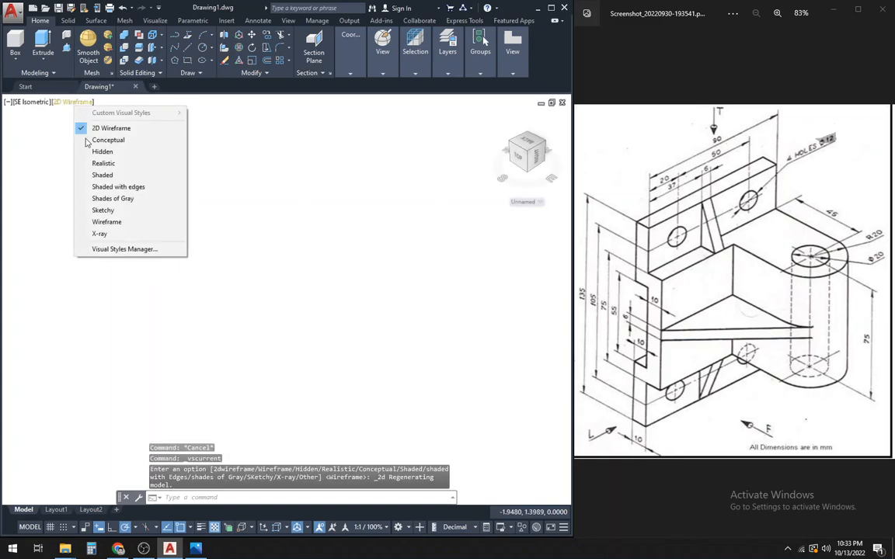
pyautogui.click(105, 207)
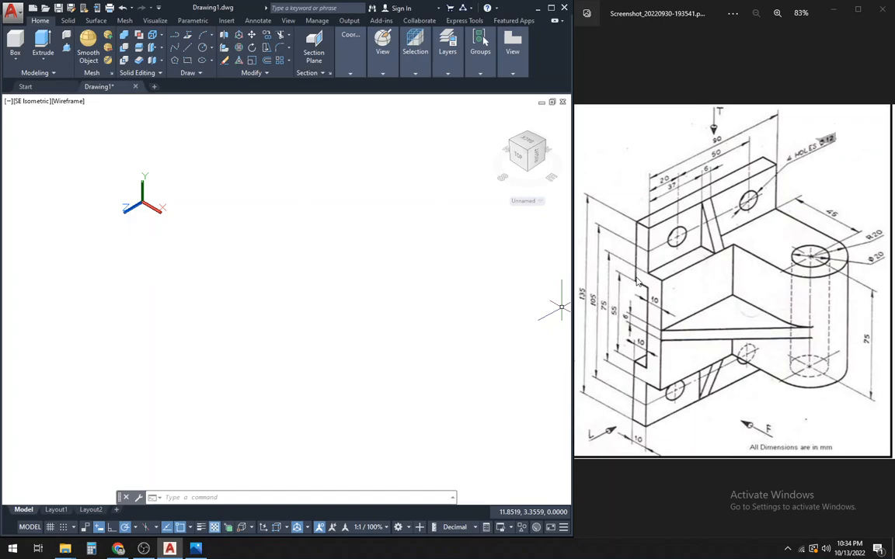
# Draw a 135 mm vertical line along the Y axis, starting at the origin 0,0.
pyautogui.write('l')
pyautogui.press('Return')
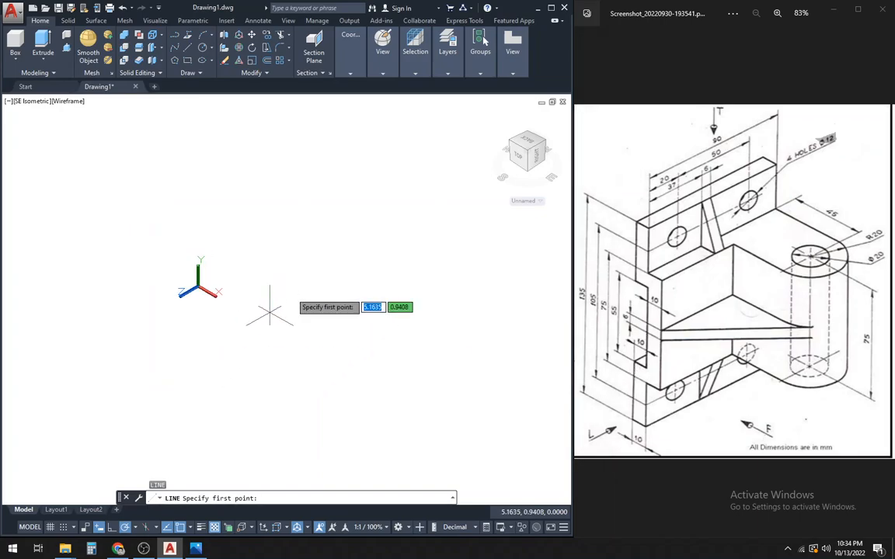
pyautogui.write('0,0')
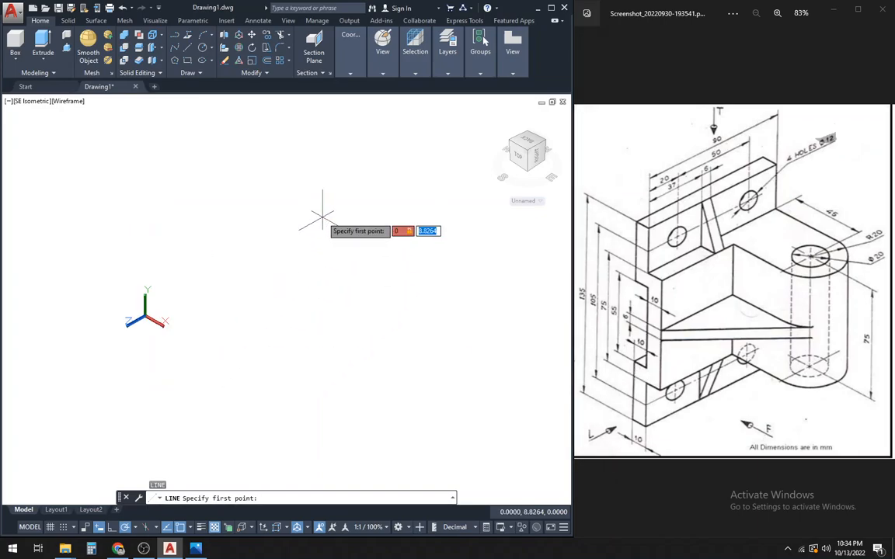
pyautogui.press('Return')
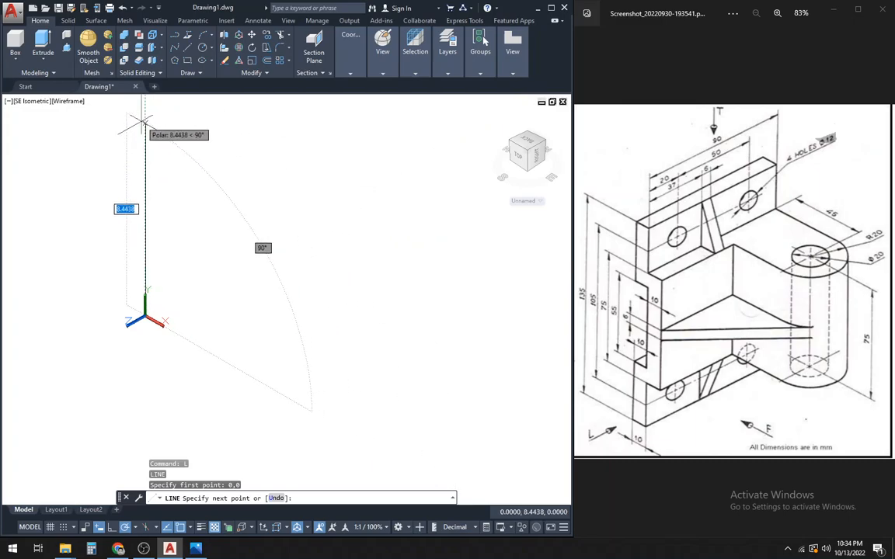
pyautogui.write('135')
pyautogui.press('Return')
pyautogui.press('Escape')
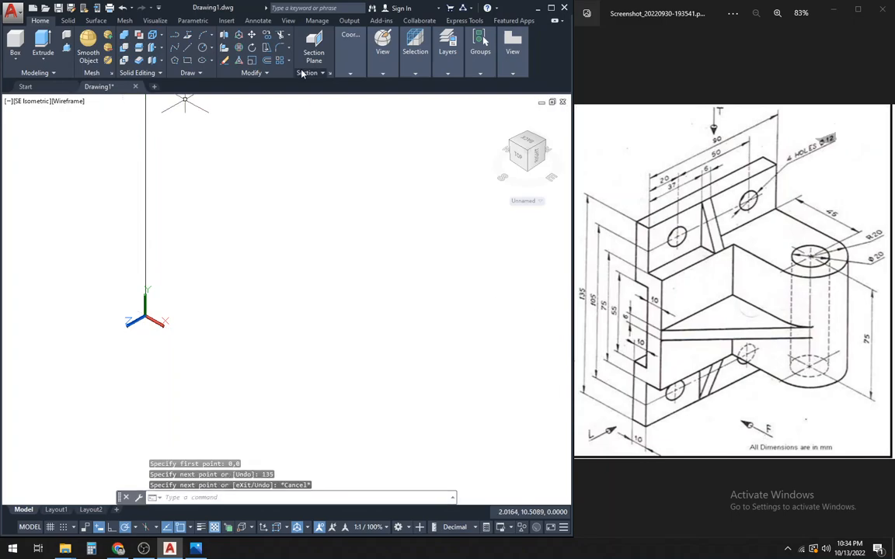
# Offset the vertical line 10 mm in the positive X direction, and offset that copy another 10 mm the same way.
pyautogui.write('Z')
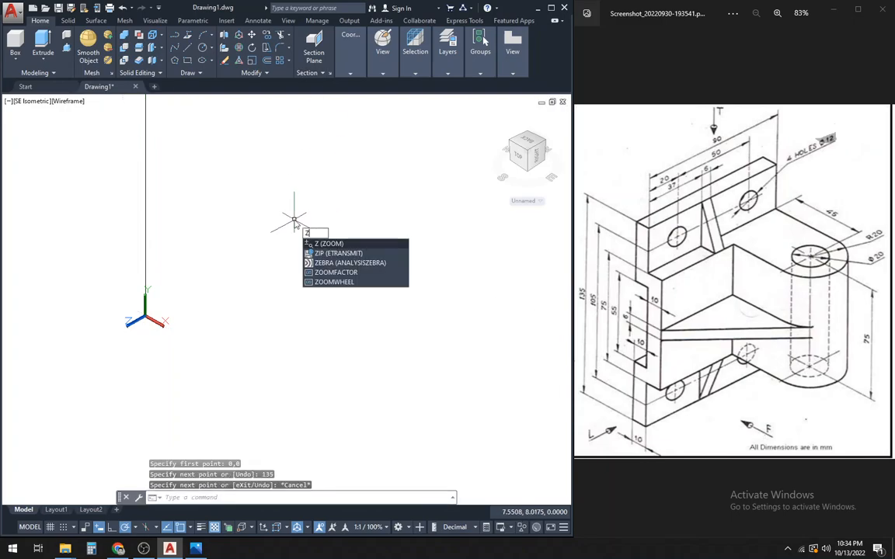
pyautogui.press('Return')
pyautogui.write('a')
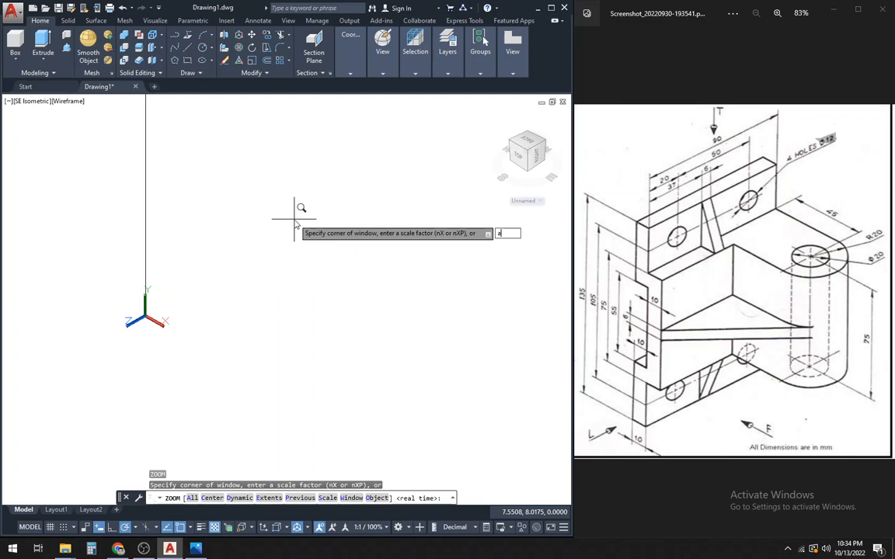
pyautogui.press('Return')
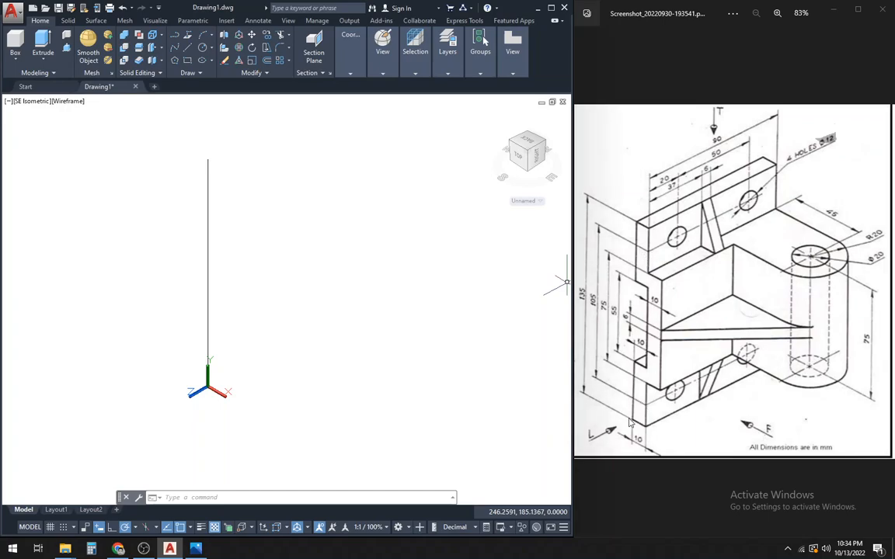
pyautogui.write('o')
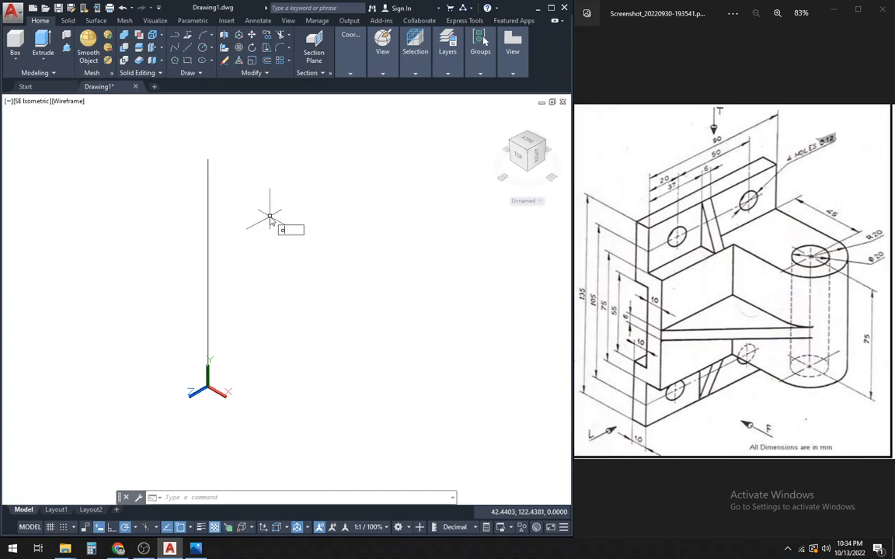
pyautogui.press('Return')
pyautogui.write('10')
pyautogui.press('Return')
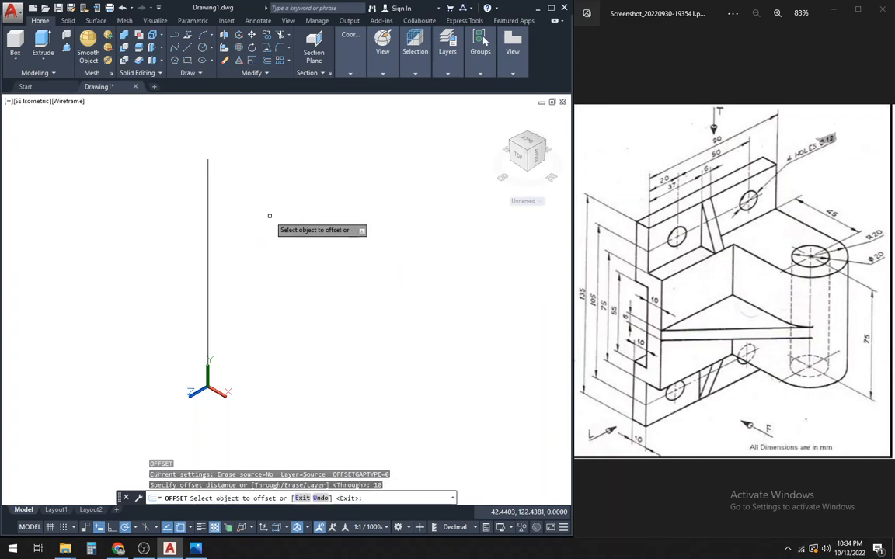
pyautogui.click(208, 216)
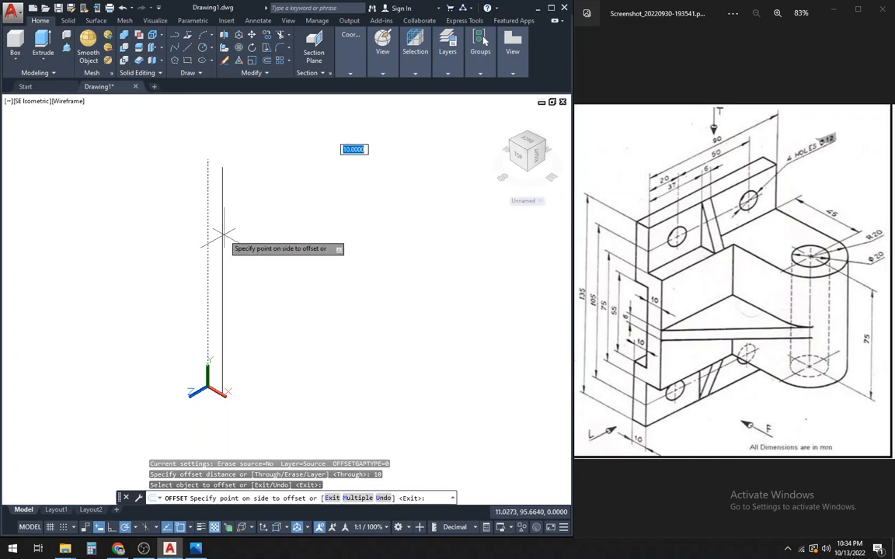
pyautogui.click(222, 233)
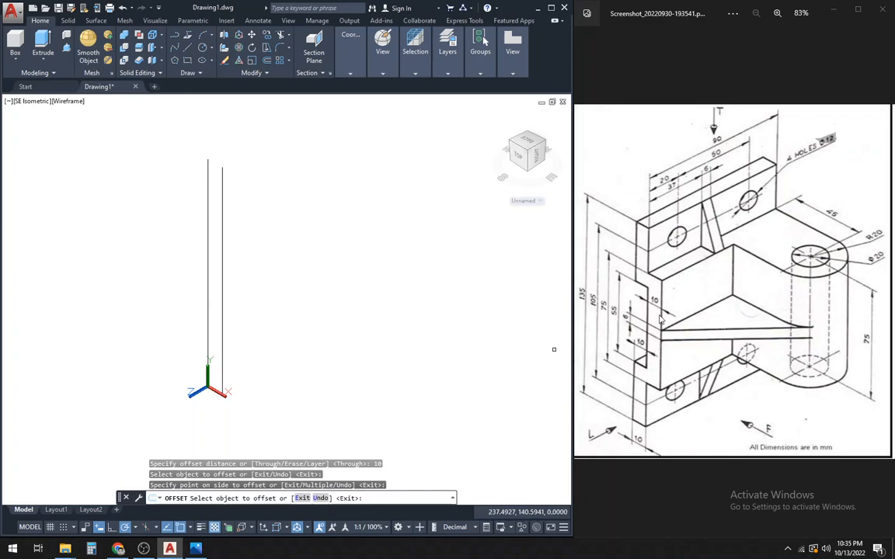
pyautogui.click(223, 289)
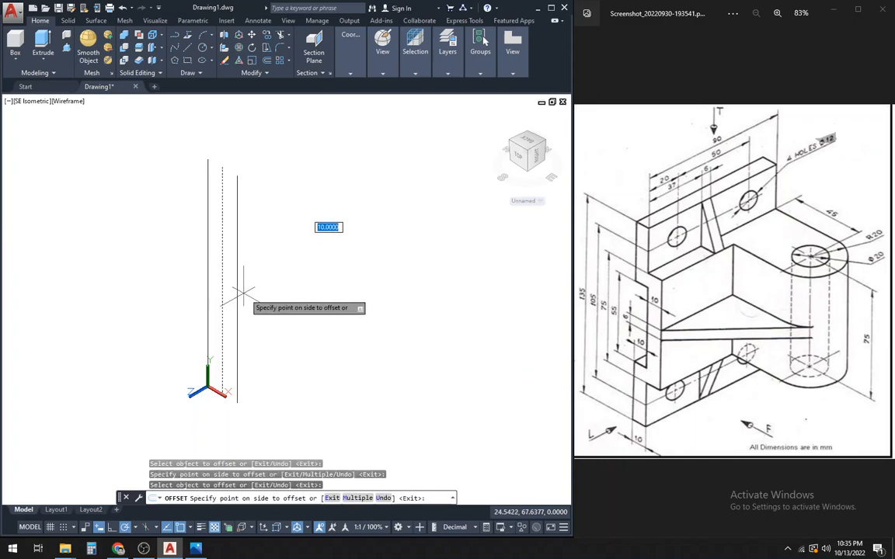
pyautogui.click(241, 293)
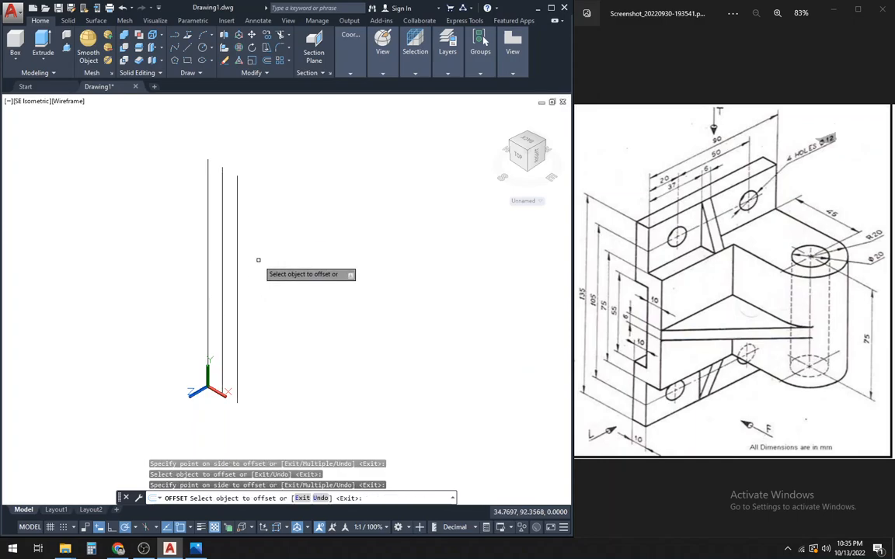
pyautogui.press('Escape')
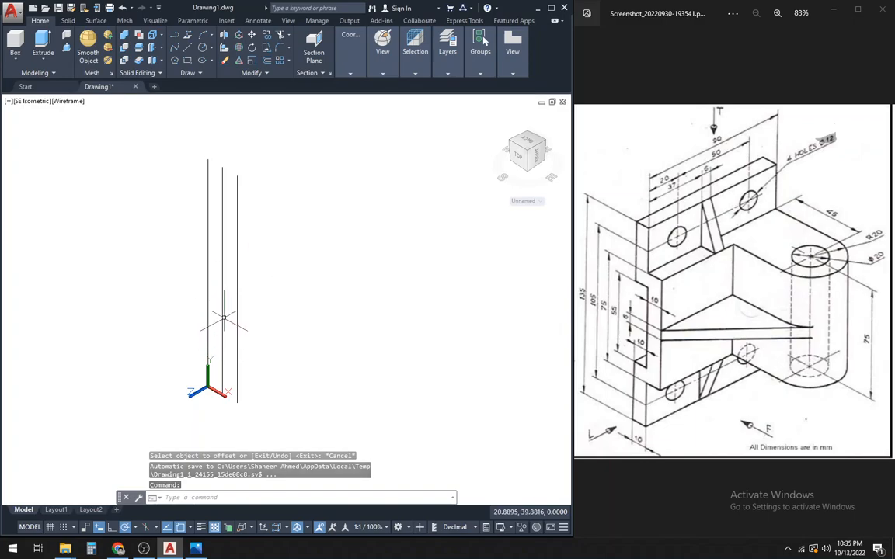
# Switch to the Front view and draw a horizontal line joining the upper ends of the first two vertical lines.
pyautogui.click(30, 101)
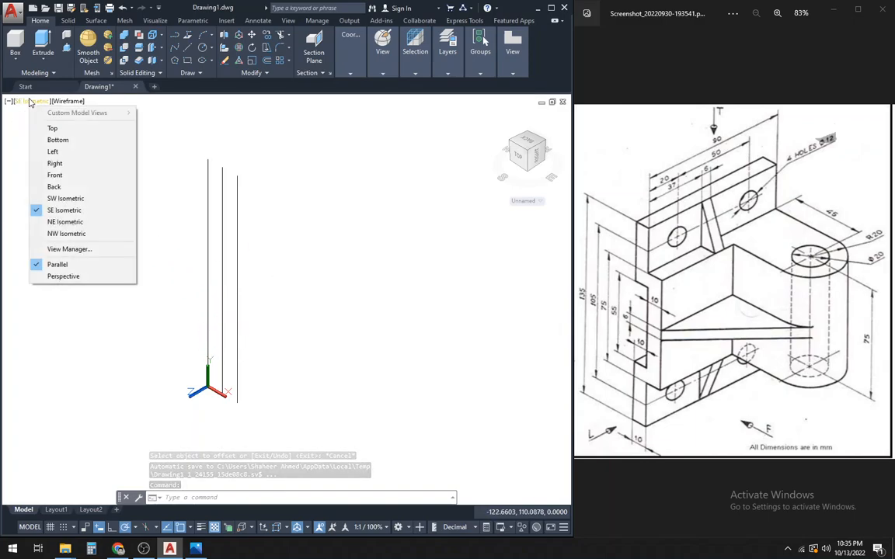
pyautogui.click(59, 177)
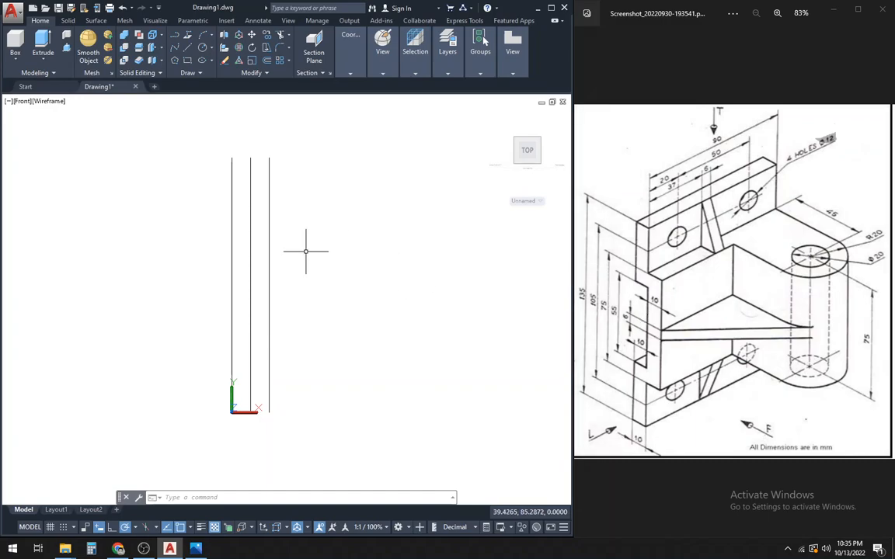
pyautogui.write('l')
pyautogui.press('Return')
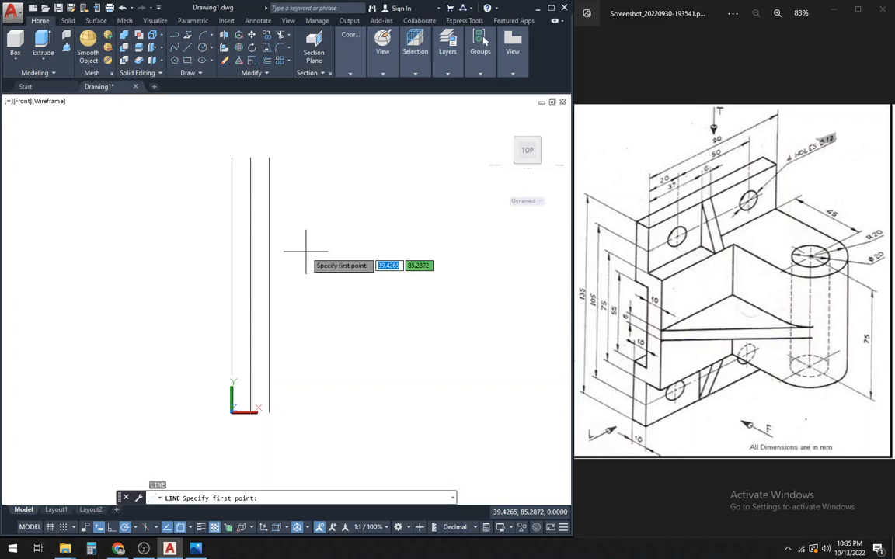
pyautogui.click(232, 157)
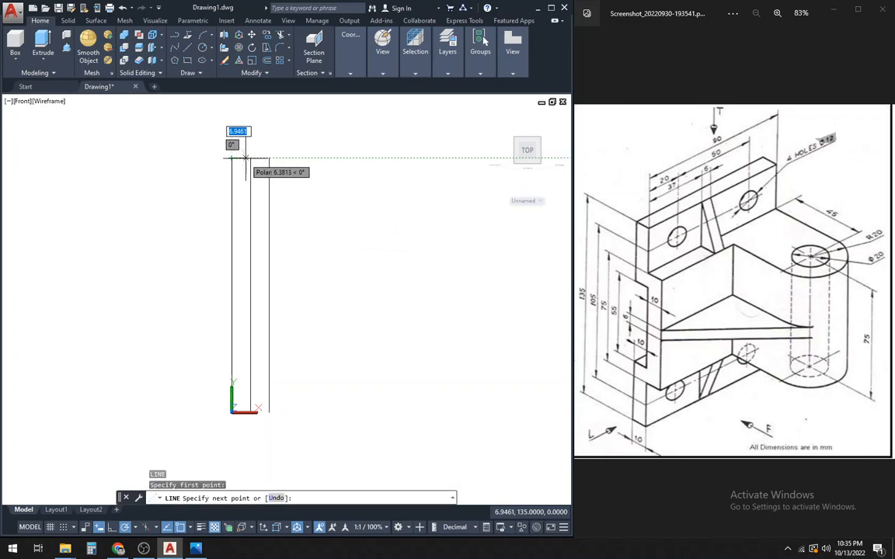
pyautogui.click(250, 157)
pyautogui.press('Escape')
# Move the short horizontal line straight down by 55 mm.
pyautogui.click(241, 158)
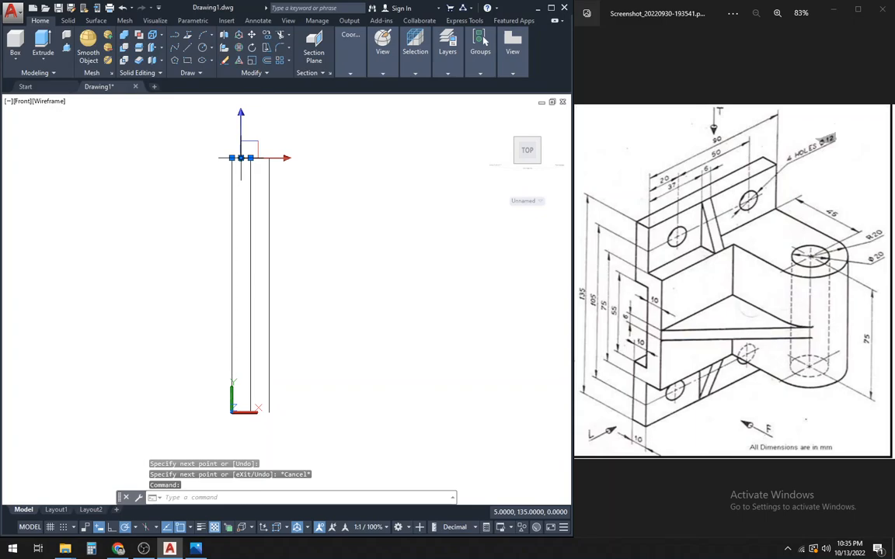
pyautogui.rightClick(325, 161)
pyautogui.click(365, 236)
pyautogui.click(334, 185)
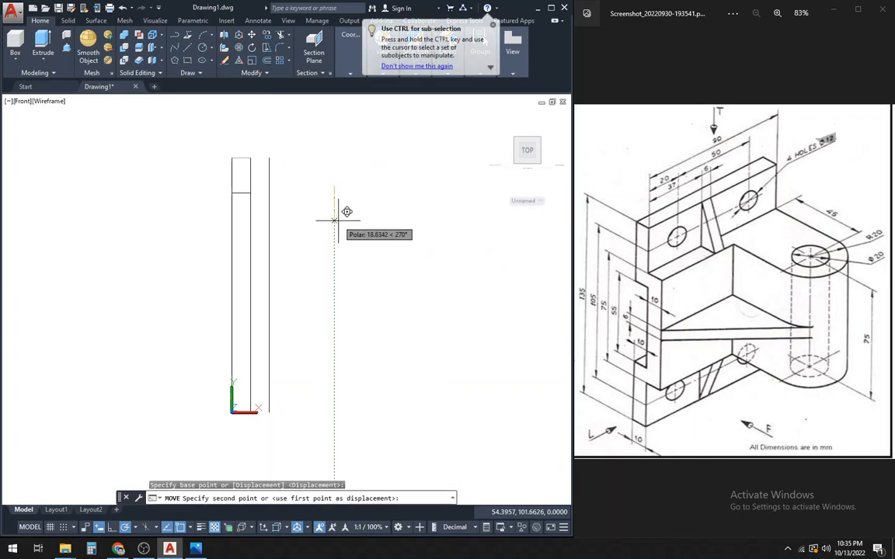
pyautogui.write('55')
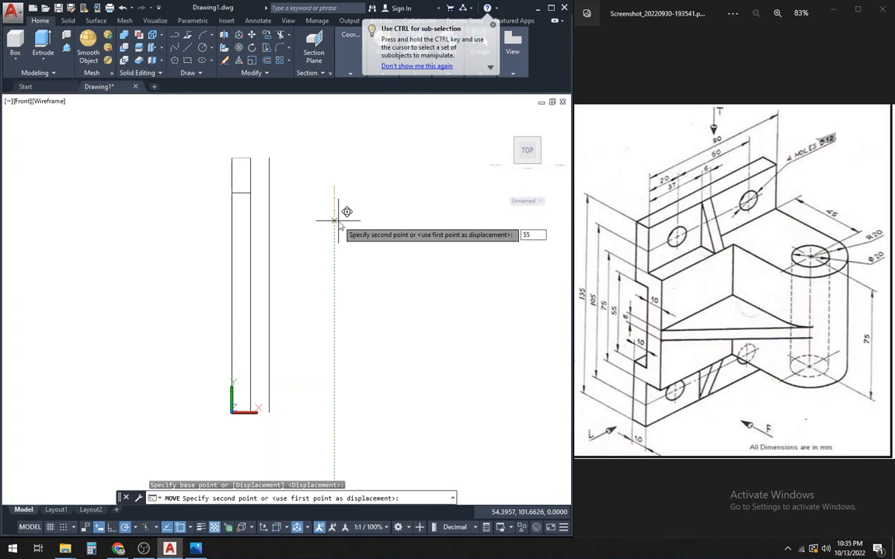
pyautogui.press('Return')
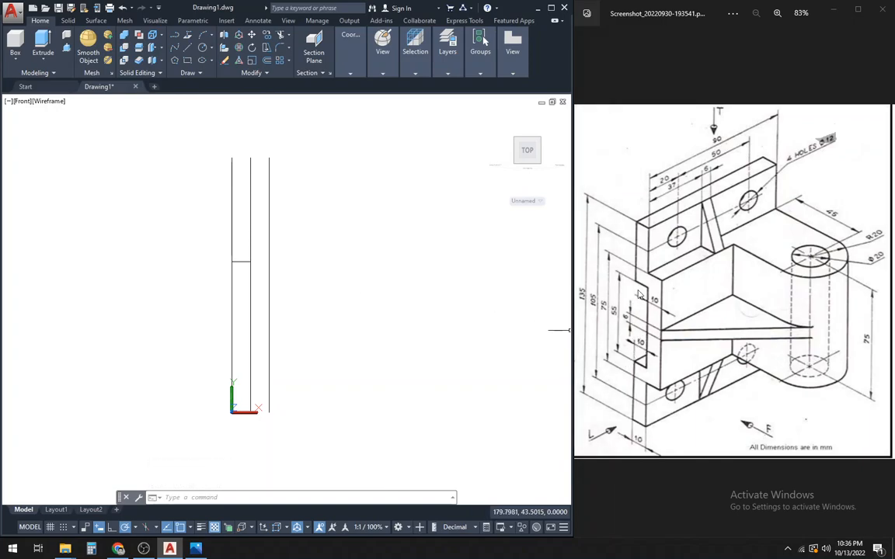
# Move the short horizontal line down so its outer end sits on the midpoint of the first vertical line.
pyautogui.moveTo(263, 260); pyautogui.dragTo(200, 192)
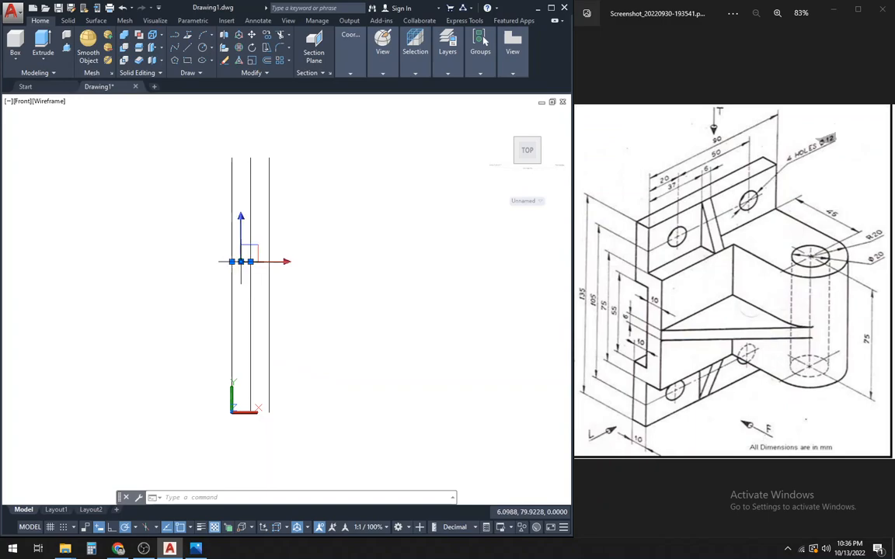
pyautogui.rightClick(337, 205)
pyautogui.click(379, 279)
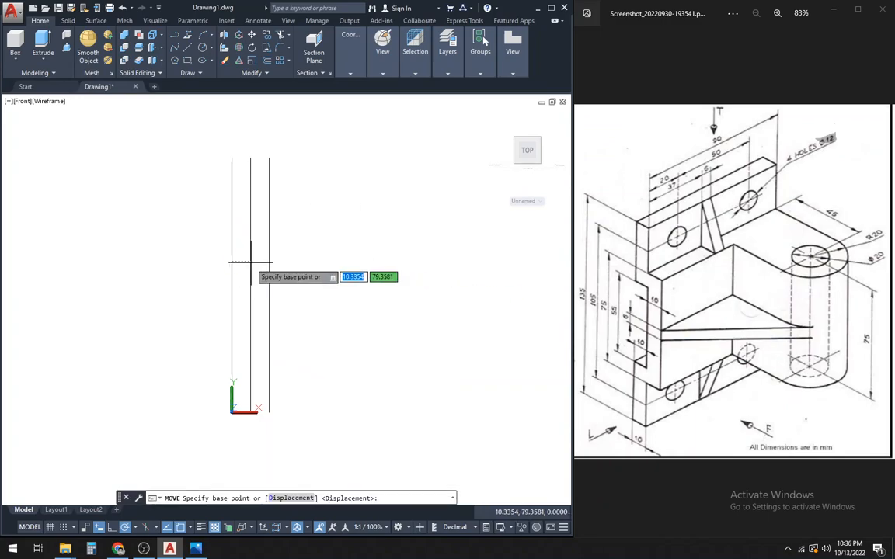
pyautogui.click(231, 259)
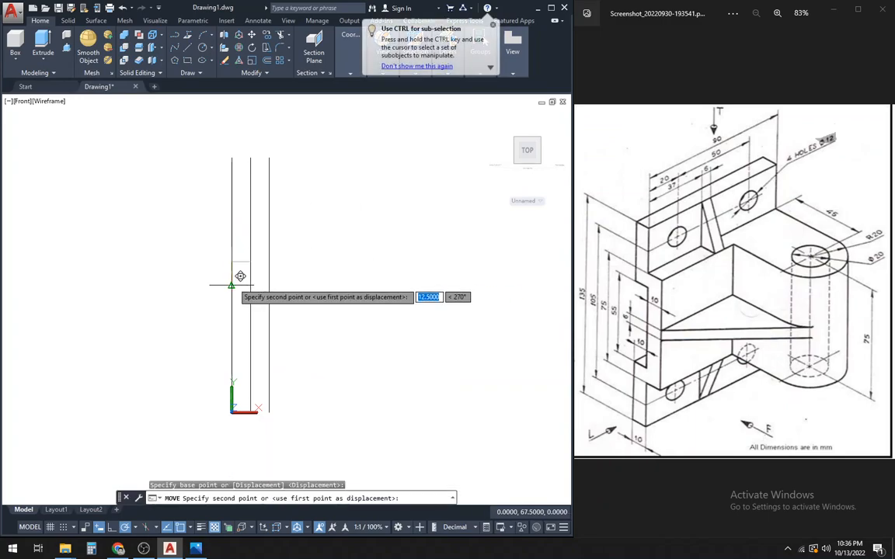
pyautogui.click(232, 285)
pyautogui.click(241, 285)
pyautogui.rightClick(318, 211)
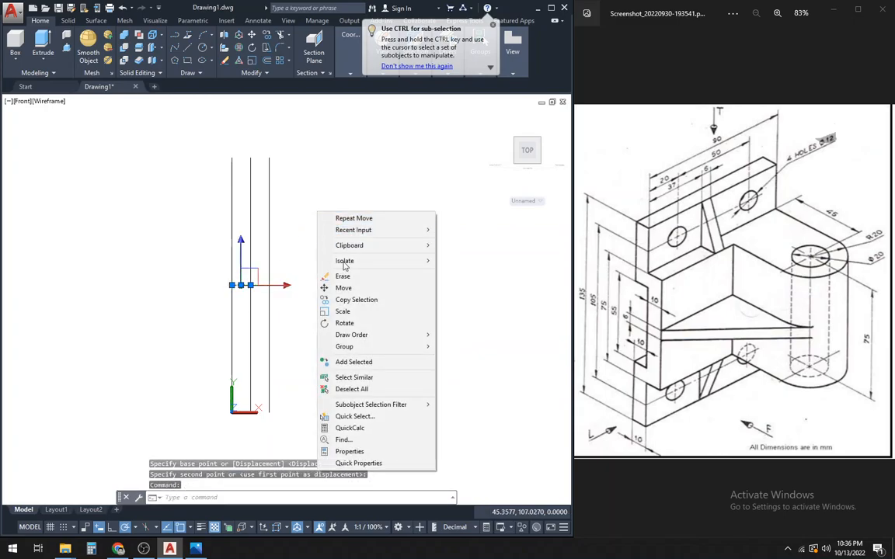
pyautogui.press('Escape')
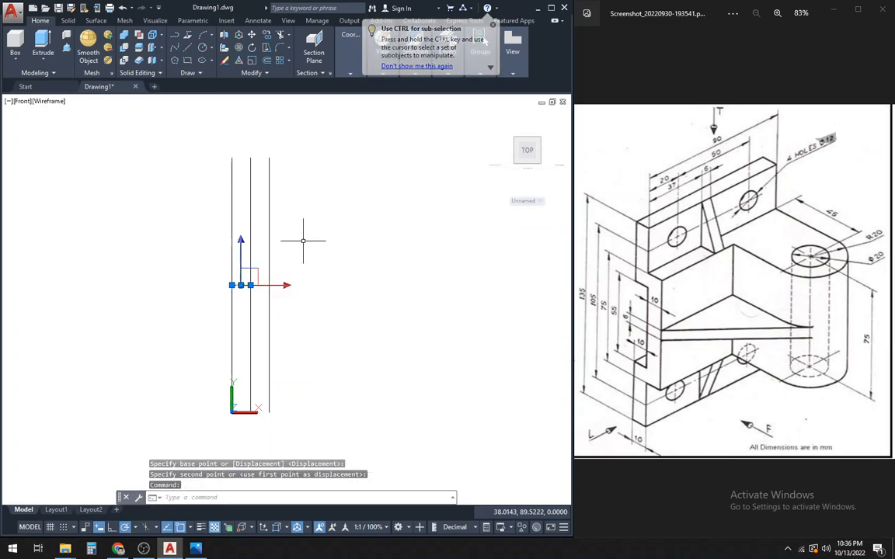
pyautogui.press('Escape')
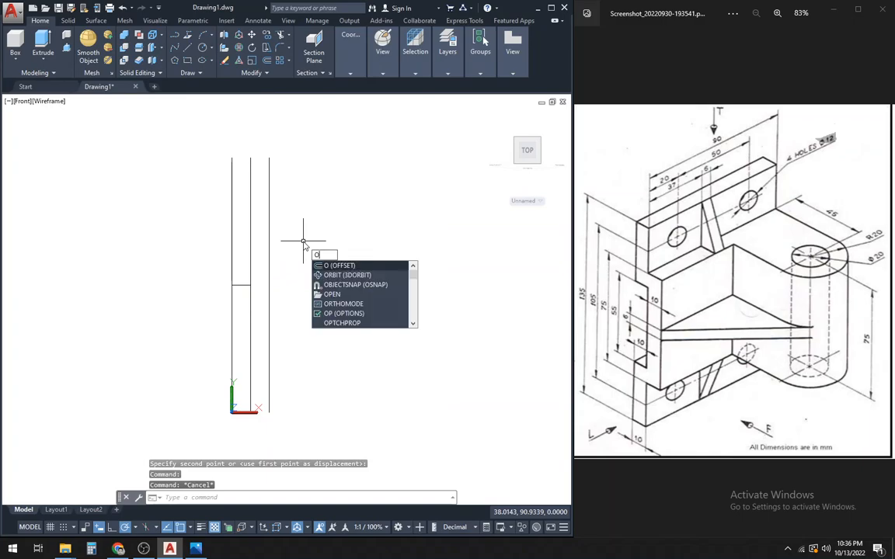
# Offset the short horizontal line 27.5 mm upward and 27.5 mm downward.
pyautogui.press('Return')
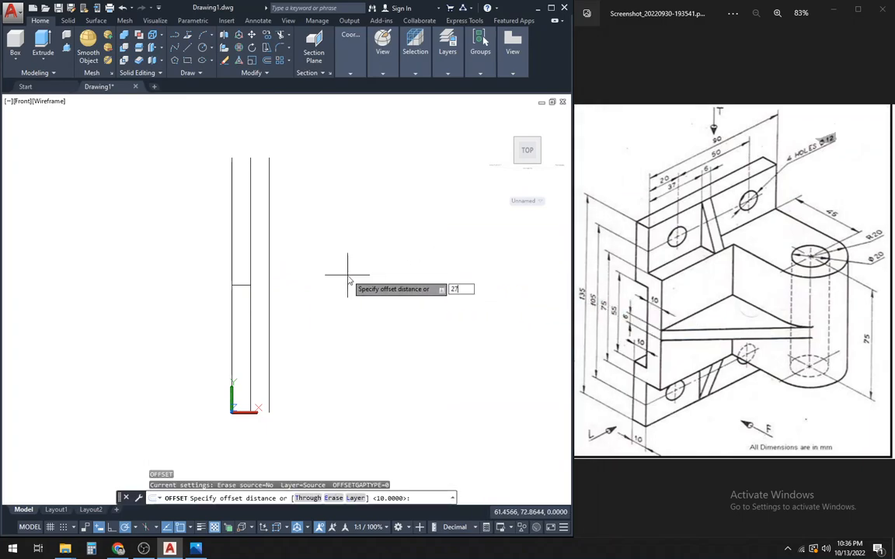
pyautogui.press('Return')
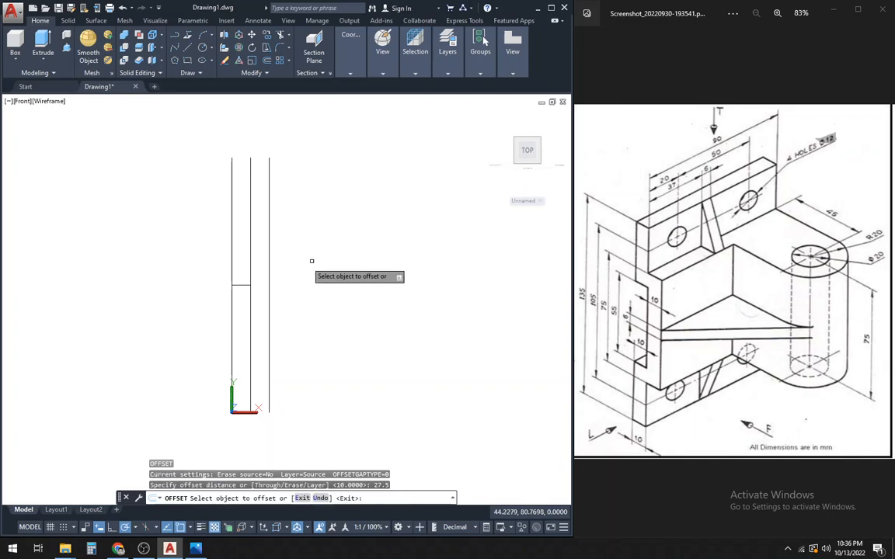
pyautogui.click(240, 285)
pyautogui.click(240, 264)
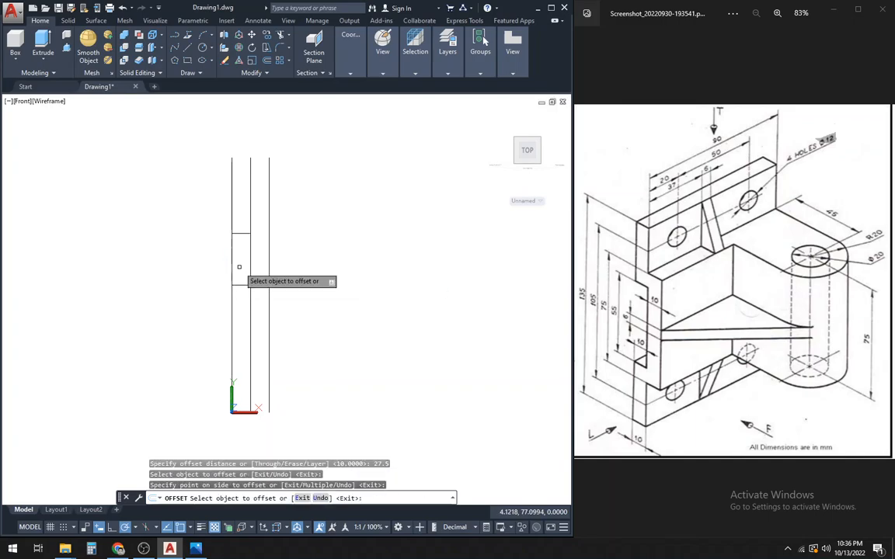
pyautogui.click(240, 285)
pyautogui.click(242, 303)
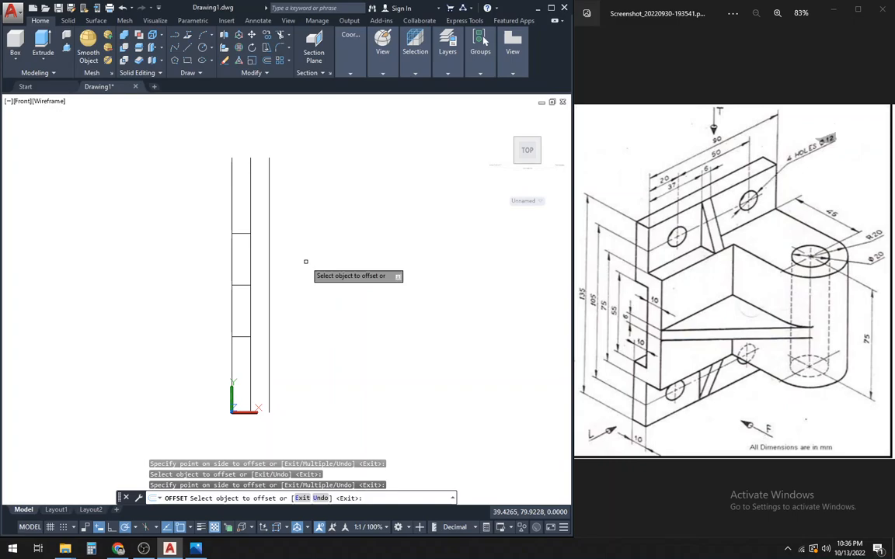
pyautogui.press('Return')
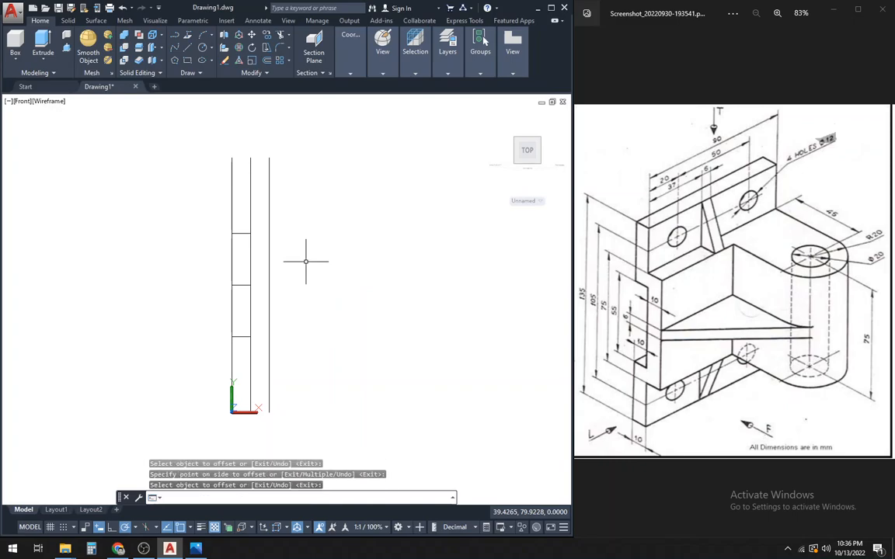
# Copy both offset horizontal lines 10 mm in the positive X direction, bridging the second and third vertical lines.
pyautogui.click(240, 233)
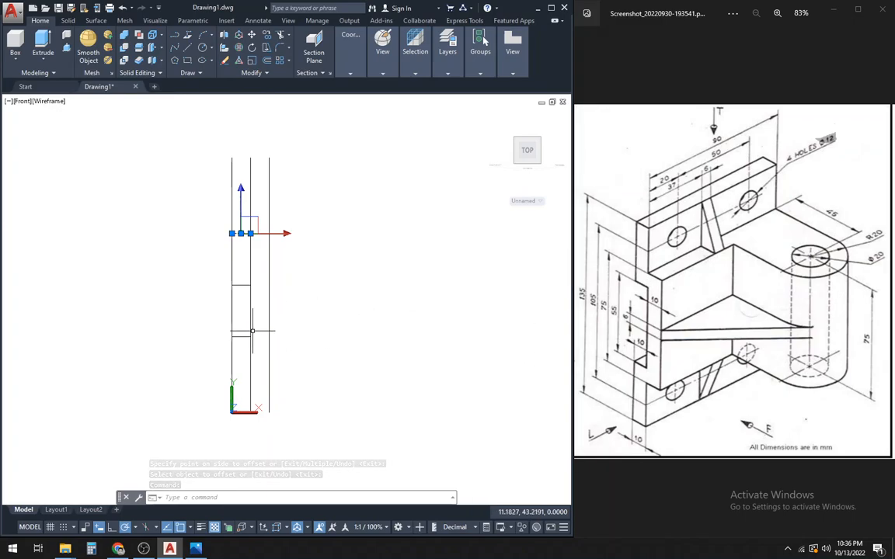
pyautogui.click(245, 336)
pyautogui.rightClick(326, 244)
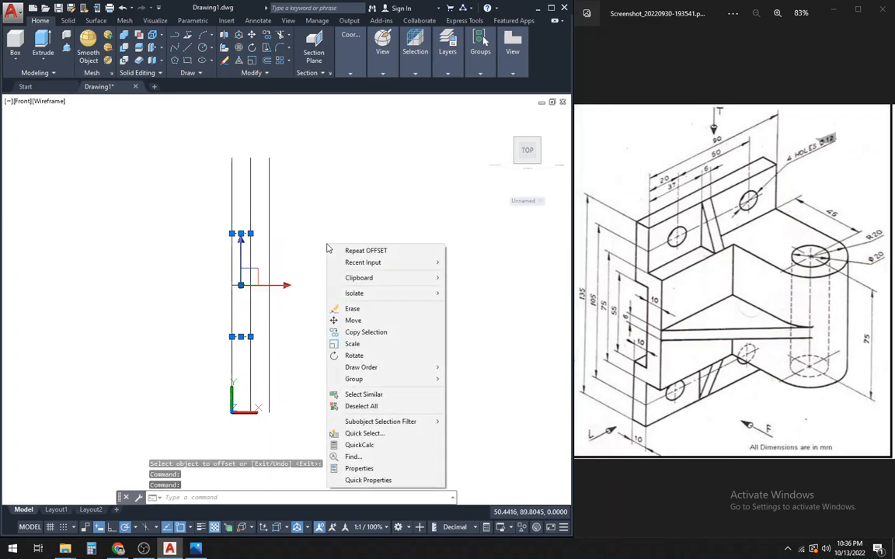
pyautogui.click(362, 332)
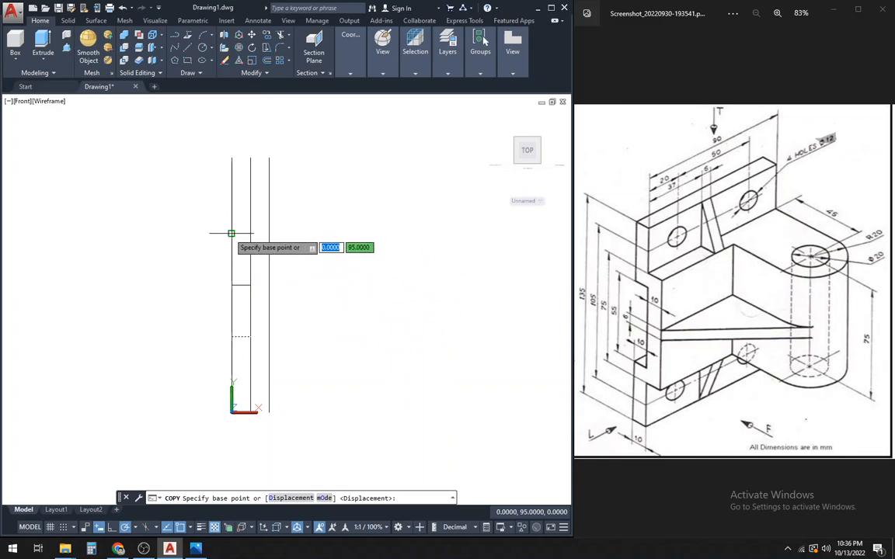
pyautogui.click(231, 233)
pyautogui.click(250, 233)
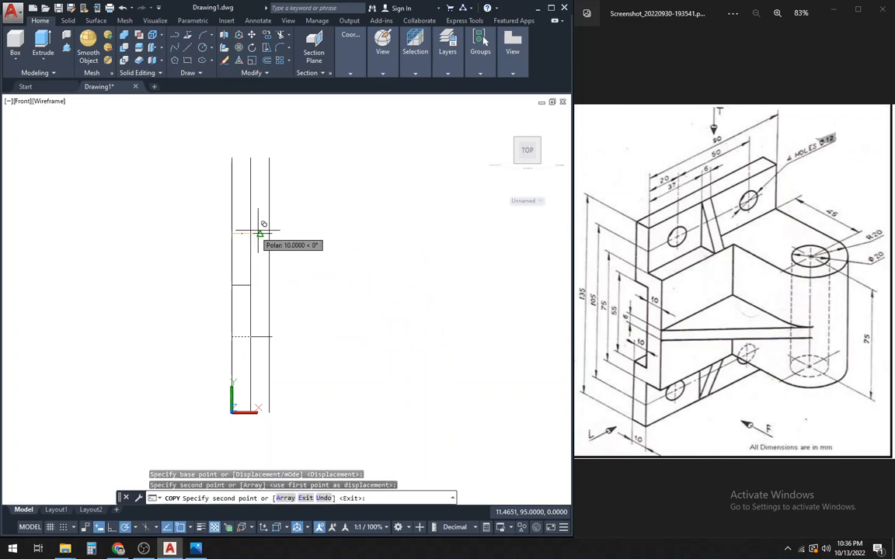
pyautogui.press('Escape')
pyautogui.press('Escape')
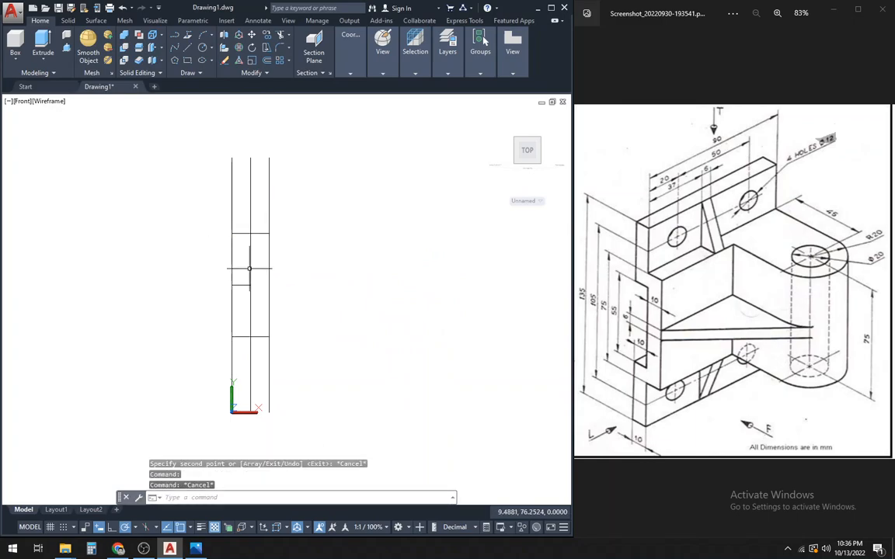
# Delete the short horizontal line at mid-height between the first two vertical lines.
pyautogui.click(244, 276)
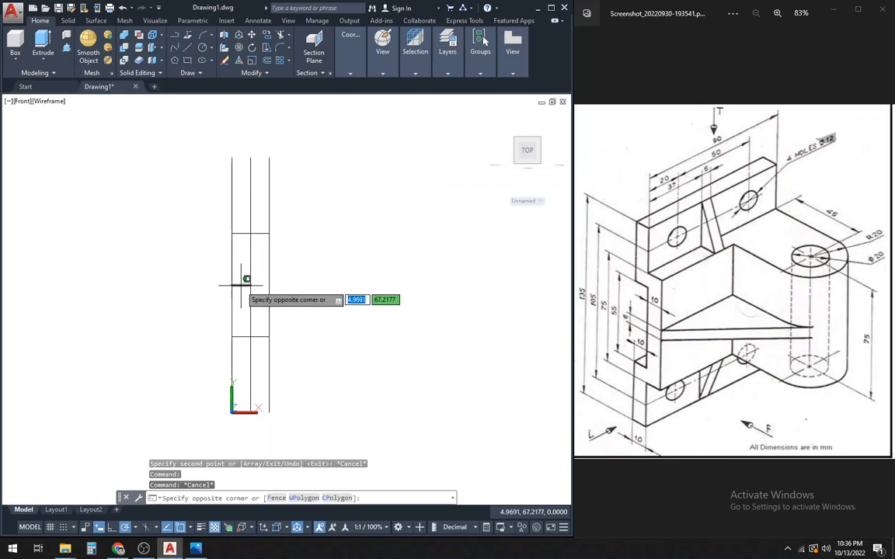
pyautogui.click(262, 289)
pyautogui.press('Delete')
pyautogui.click(262, 233)
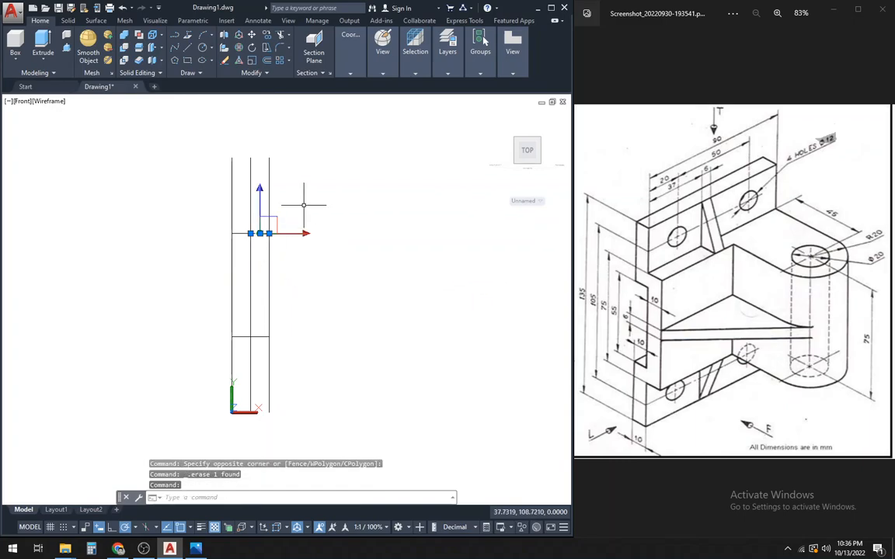
pyautogui.rightClick(299, 200)
pyautogui.click(356, 278)
pyautogui.click(319, 257)
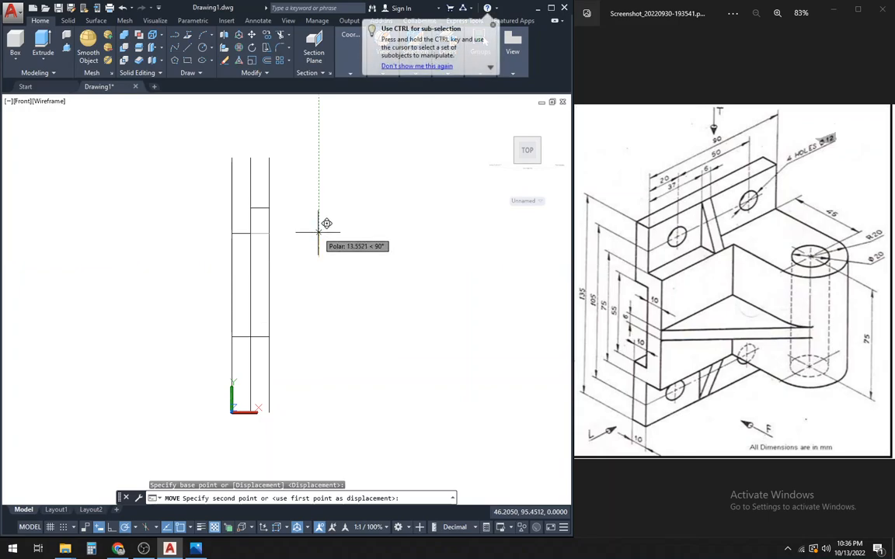
pyautogui.press('Escape')
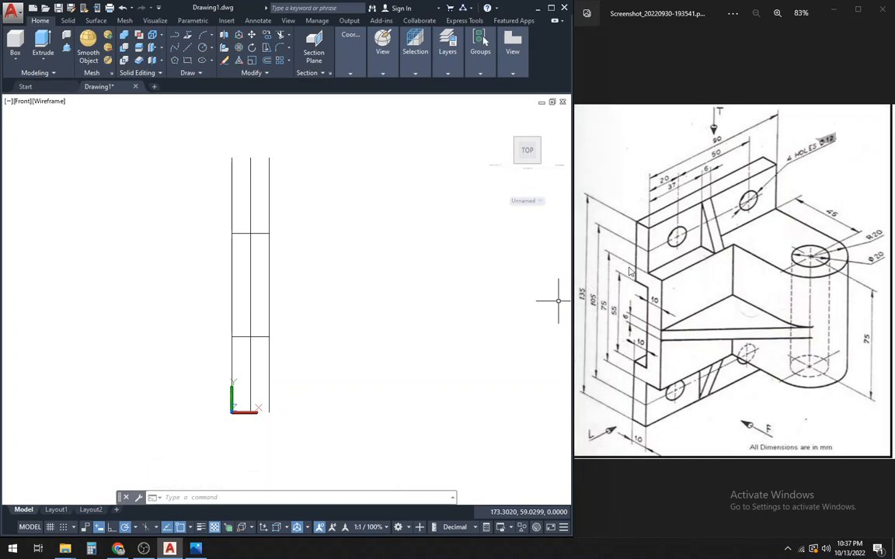
# Move the upper horizontal line between the second and third vertical lines straight up by 10 mm.
pyautogui.click(260, 232)
pyautogui.rightClick(331, 201)
pyautogui.click(357, 277)
pyautogui.click(332, 251)
pyautogui.write('10')
pyautogui.press('Return')
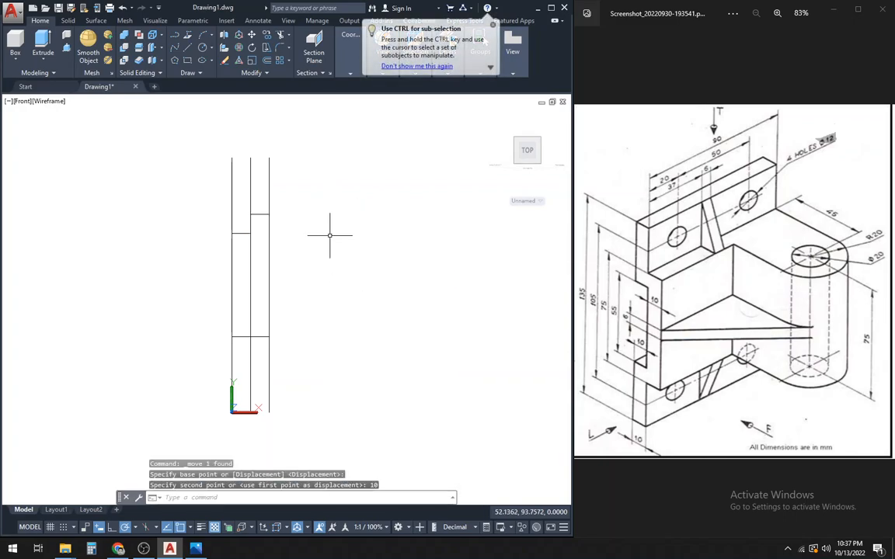
# Move the lower horizontal line between the second and third vertical lines straight down by 10 mm.
pyautogui.click(250, 337)
pyautogui.rightClick(306, 248)
pyautogui.click(334, 317)
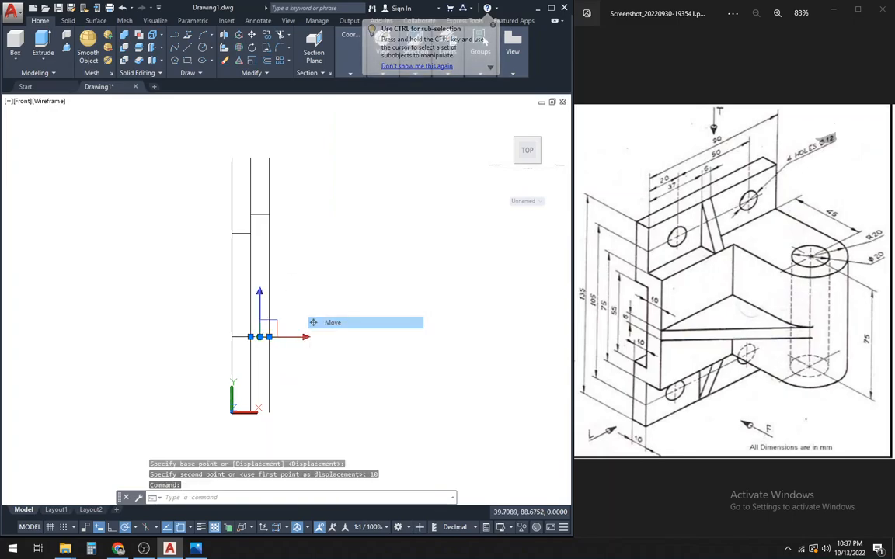
pyautogui.click(330, 280)
pyautogui.write('10')
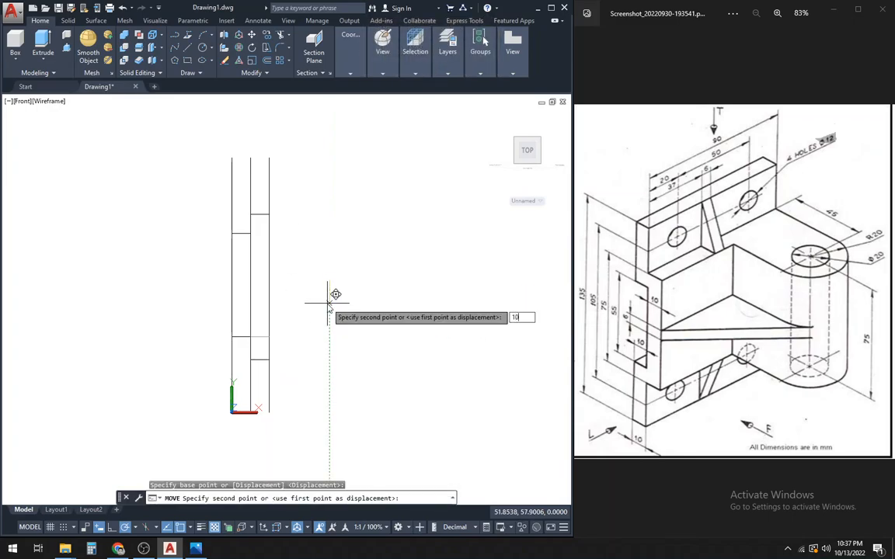
pyautogui.press('Return')
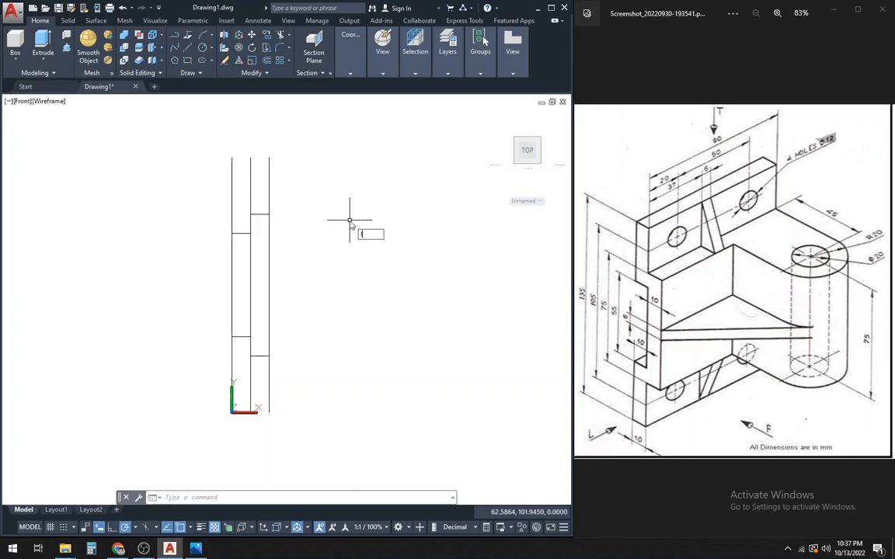
# Draw horizontal lines joining the upper ends and the lower ends of the first two vertical lines.
pyautogui.press('Return')
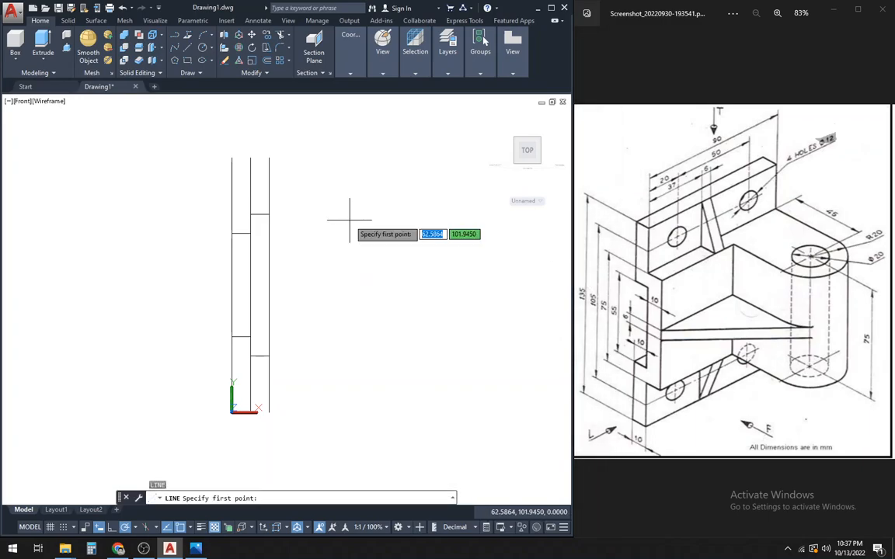
pyautogui.click(230, 158)
pyautogui.click(250, 158)
pyautogui.press('Escape')
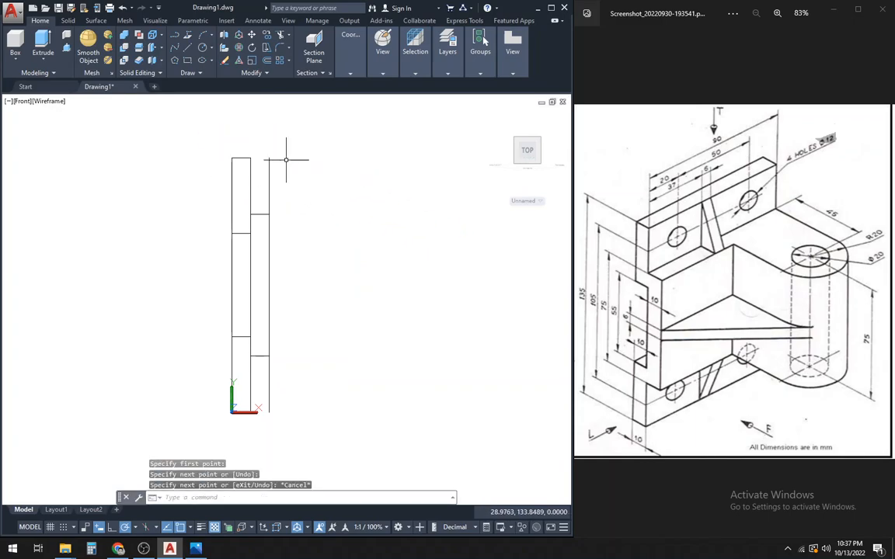
pyautogui.press('Return')
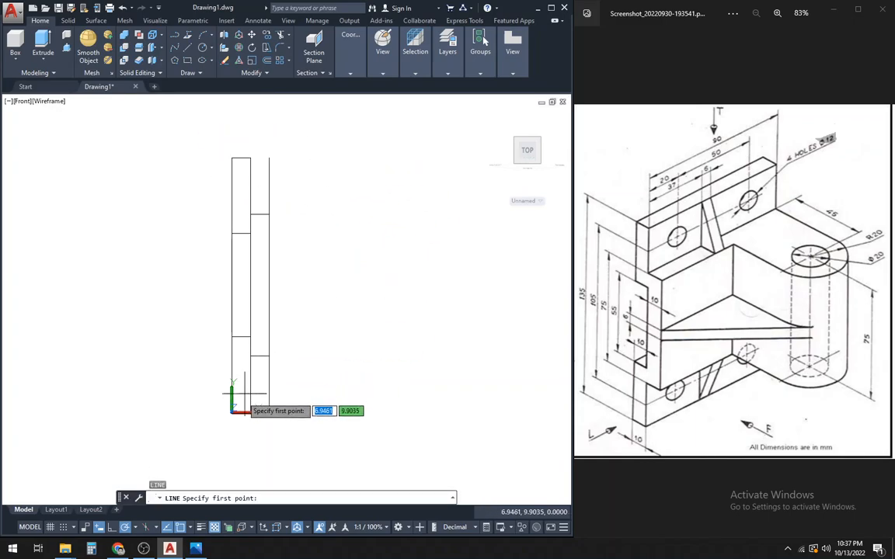
pyautogui.click(231, 412)
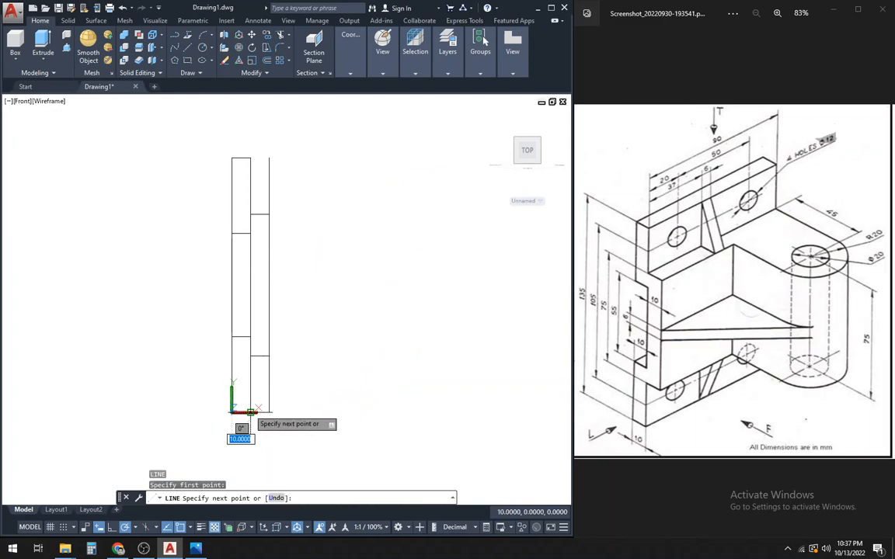
pyautogui.click(250, 412)
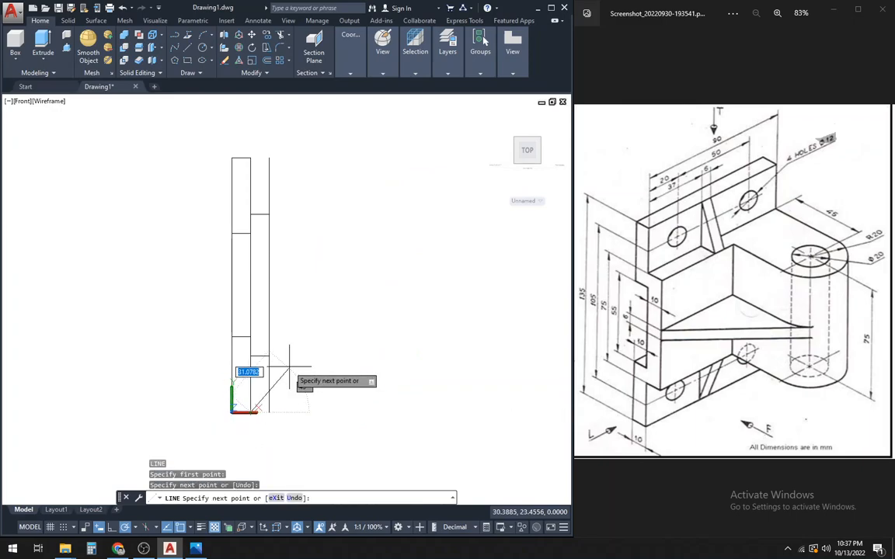
pyautogui.press('Return')
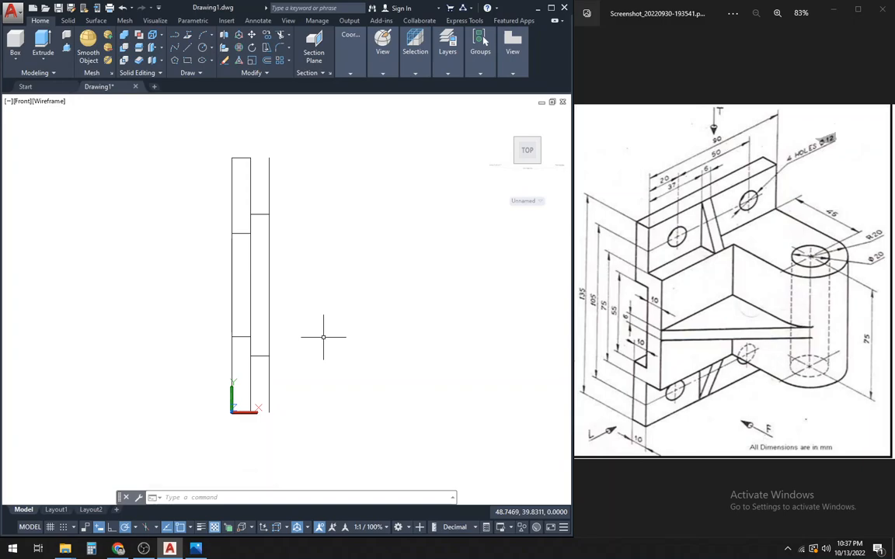
# Trim the surplus vertical segments using all lines as cutting edges, leaving only the closed stepped outline of the side profile.
pyautogui.write('tr')
pyautogui.press('Return')
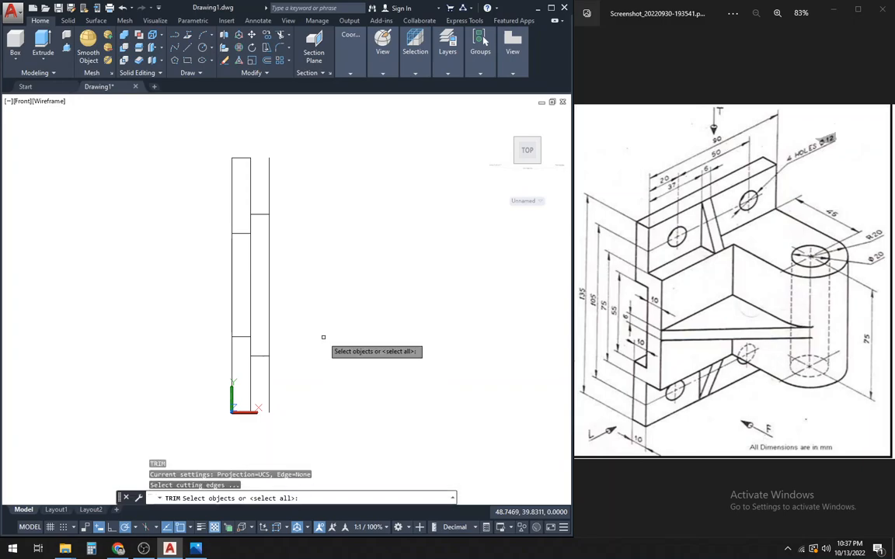
pyautogui.click(177, 139)
pyautogui.click(305, 397)
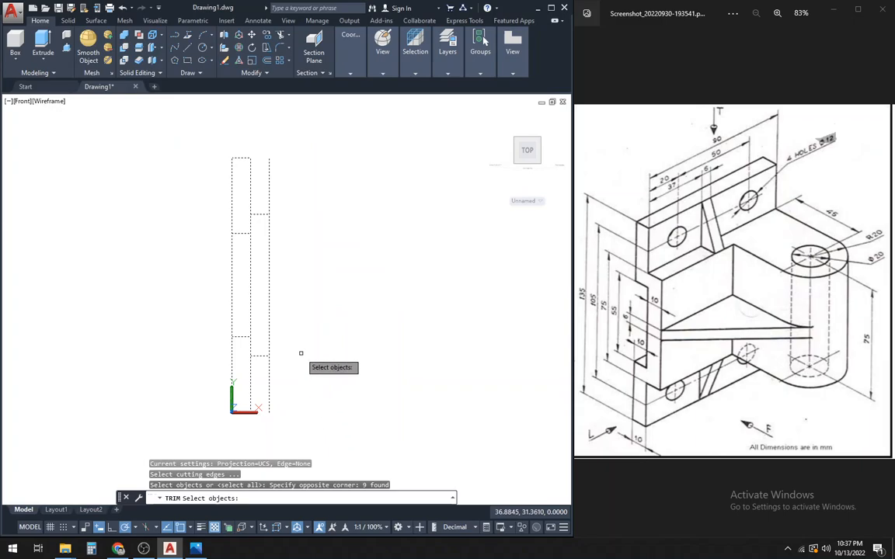
pyautogui.press('Return')
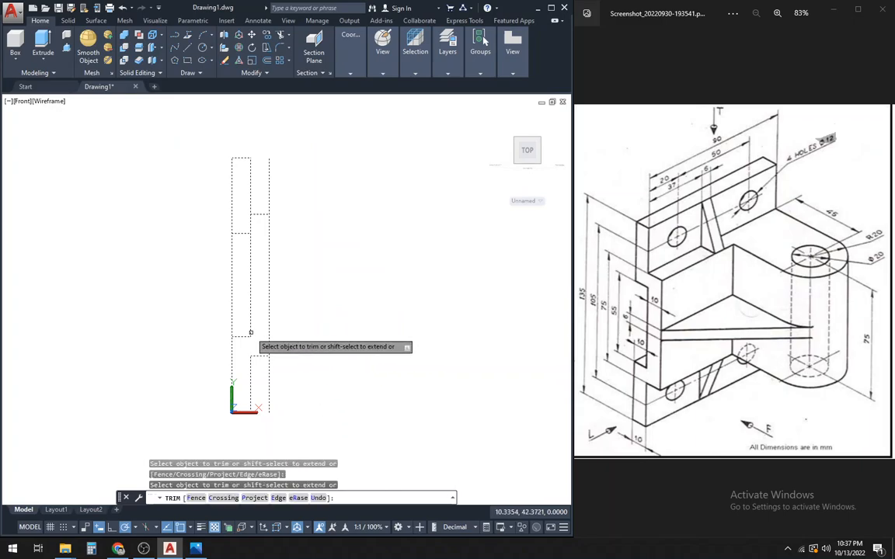
pyautogui.click(233, 300)
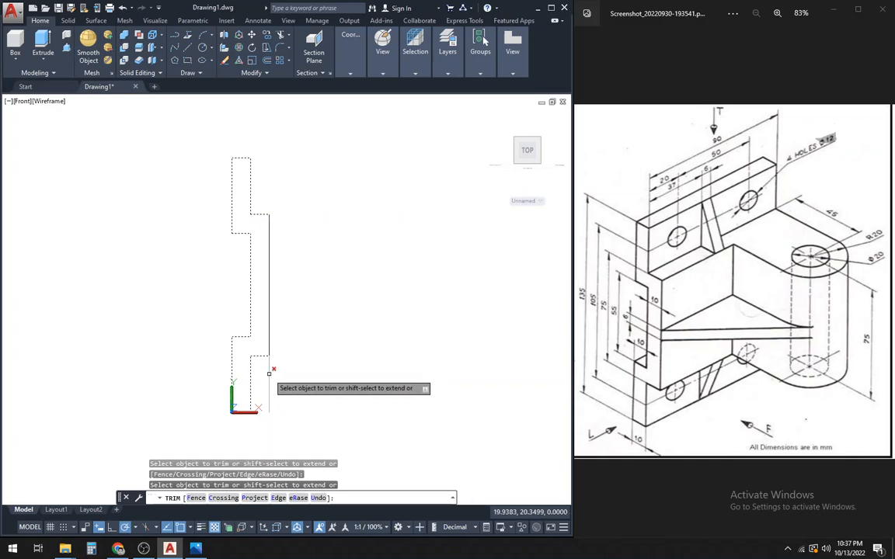
pyautogui.press('Return')
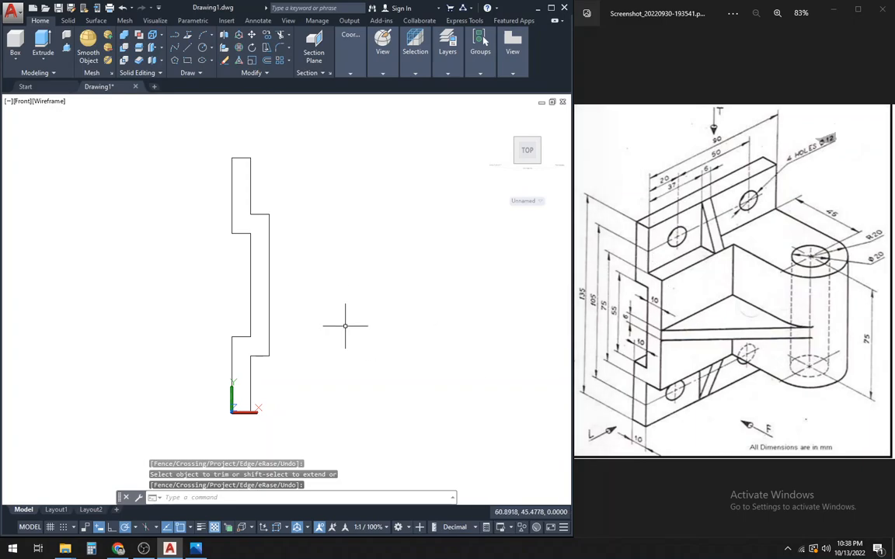
# Join all twelve lines of the stepped side profile into a single closed polyline.
pyautogui.scroll(-1, 340, 314)
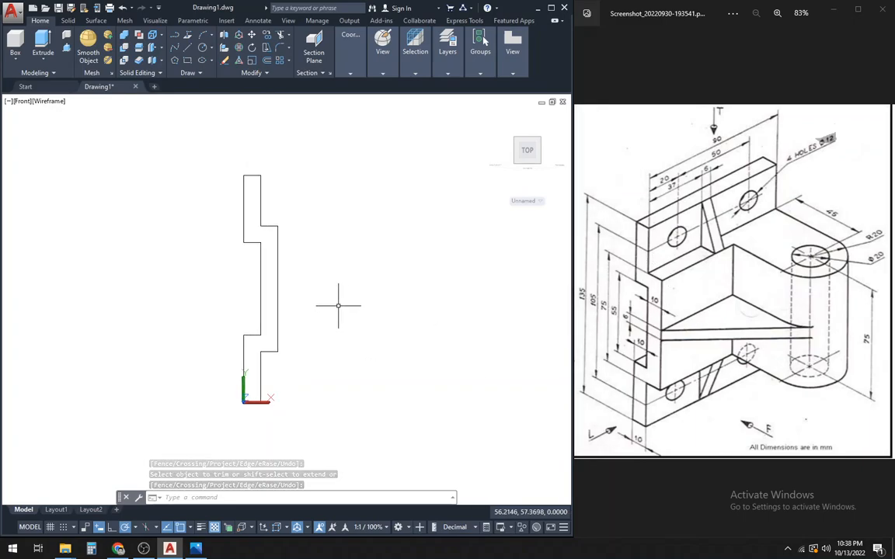
pyautogui.write('j')
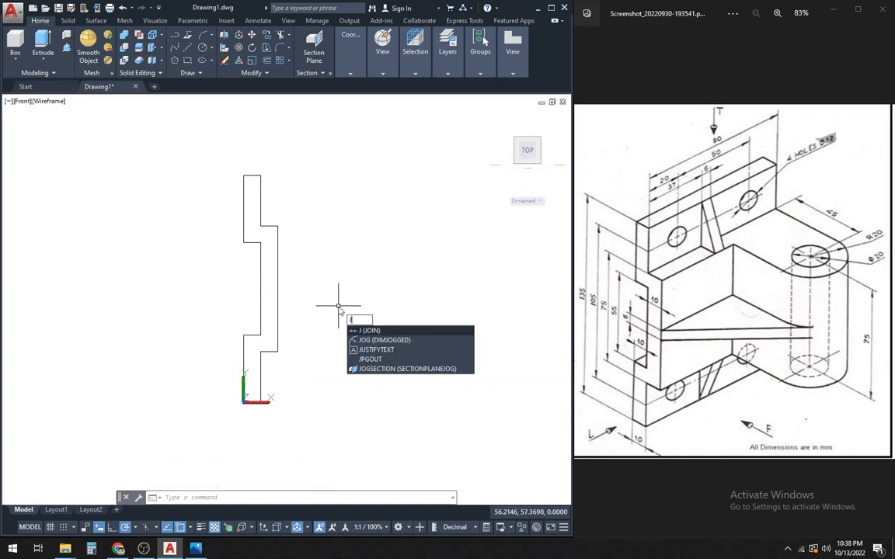
pyautogui.press('Return')
pyautogui.click(147, 124)
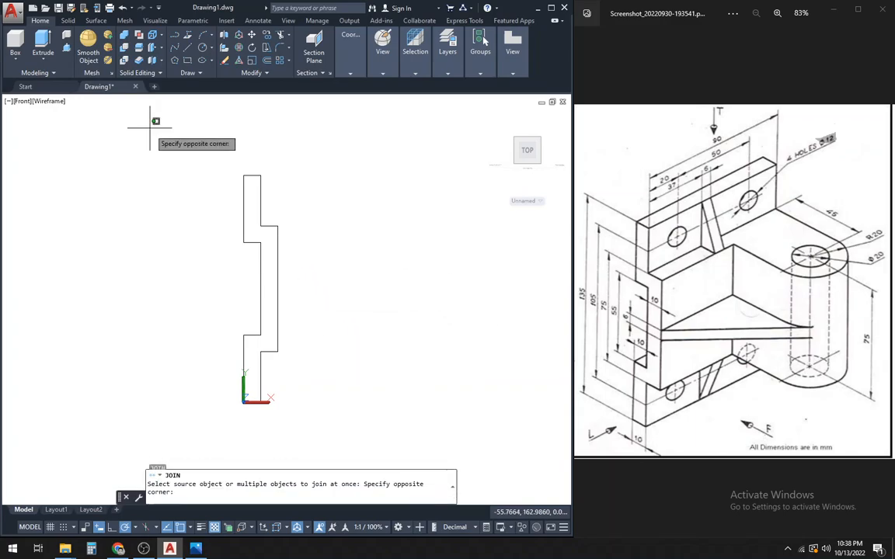
pyautogui.click(334, 405)
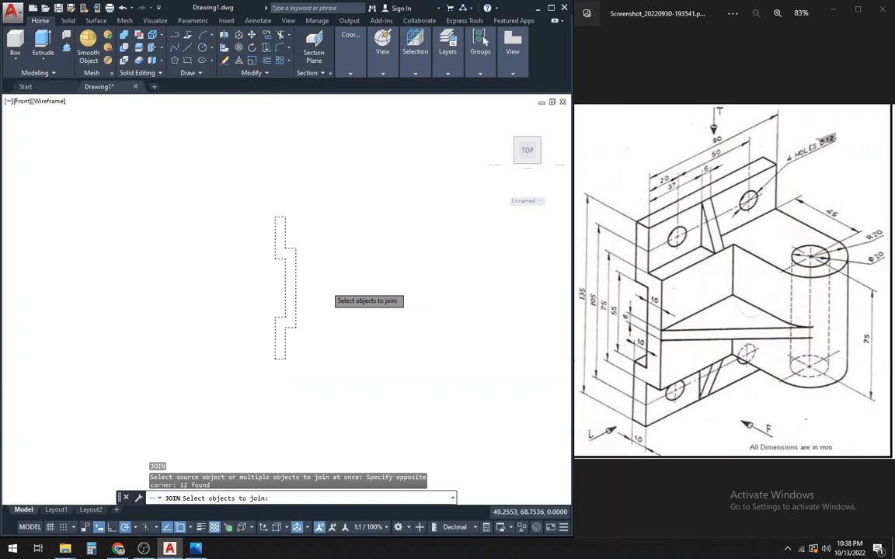
pyautogui.scroll(-4, 316, 322)
pyautogui.scroll(10, 295, 362)
pyautogui.scroll(-5, 302, 397)
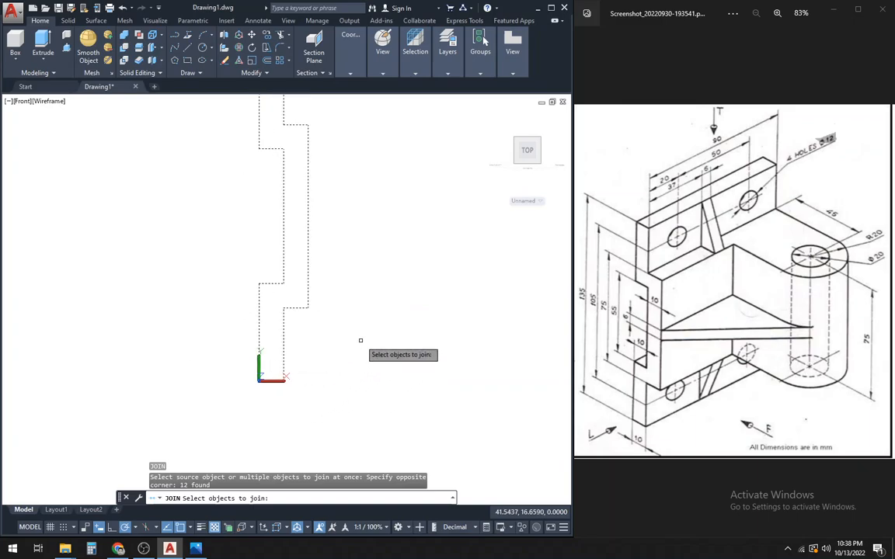
pyautogui.press('Return')
pyautogui.scroll(-2, 316, 435)
pyautogui.scroll(1, 316, 298)
pyautogui.scroll(-1, 320, 286)
pyautogui.scroll(4, 389, 300)
pyautogui.scroll(-5, 235, 260)
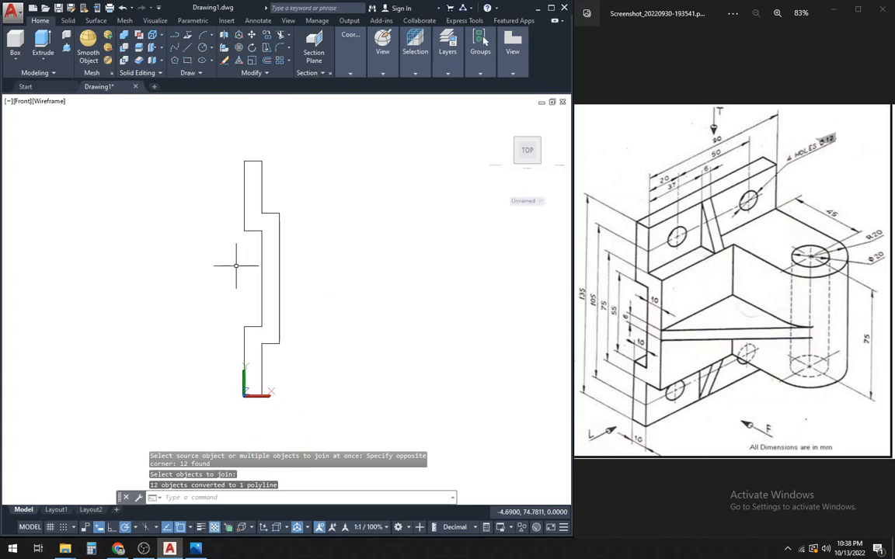
pyautogui.scroll(6, 249, 274)
pyautogui.scroll(-4, 306, 280)
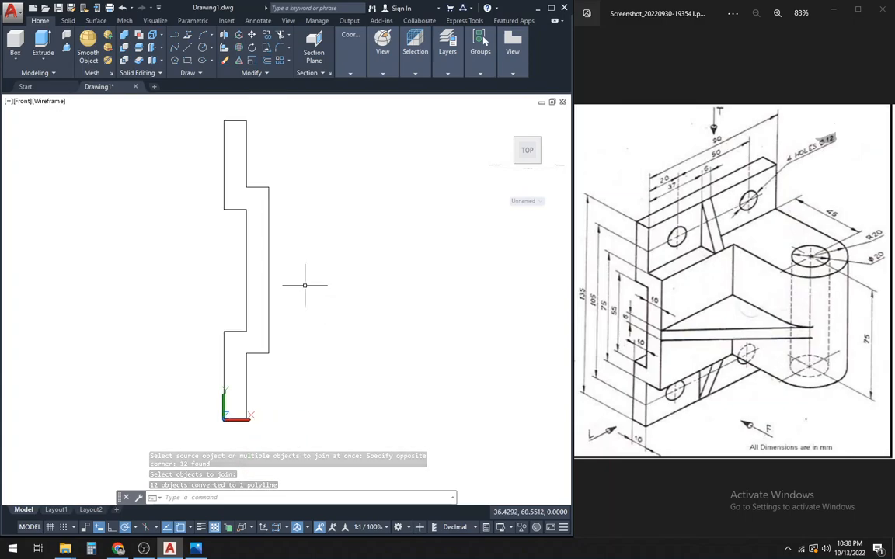
pyautogui.scroll(4, 268, 299)
pyautogui.scroll(-2, 276, 314)
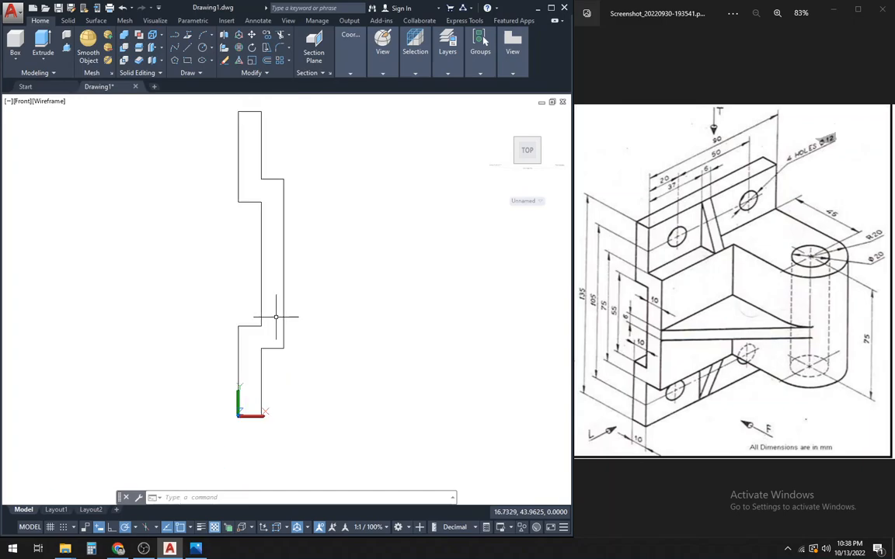
pyautogui.scroll(2, 275, 317)
pyautogui.scroll(-4, 276, 317)
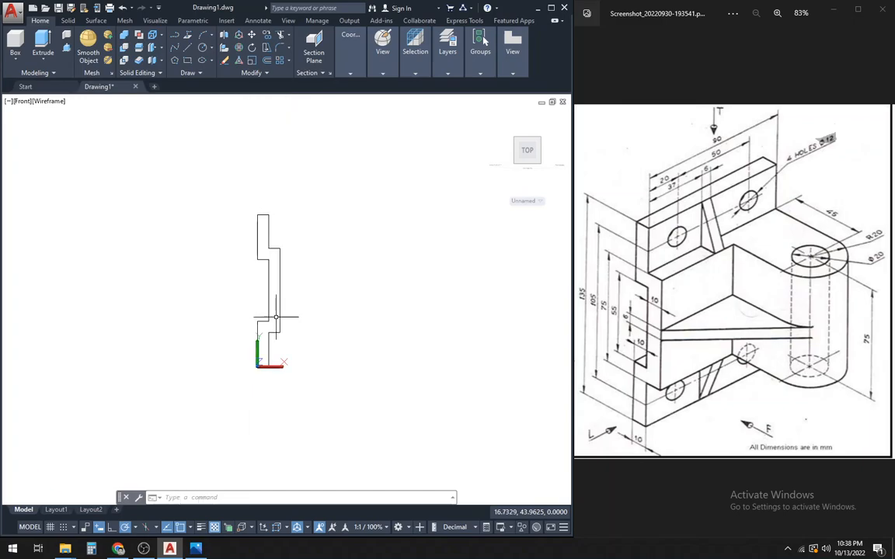
pyautogui.scroll(2, 276, 317)
pyautogui.scroll(3, 275, 317)
pyautogui.scroll(-1, 276, 317)
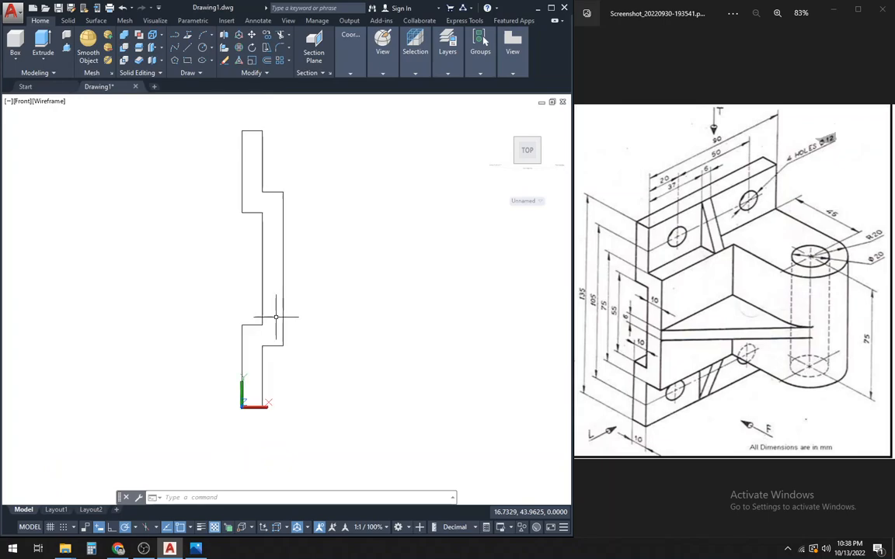
pyautogui.scroll(1, 276, 317)
pyautogui.scroll(-2, 264, 291)
pyautogui.scroll(2, 260, 291)
pyautogui.scroll(-2, 264, 292)
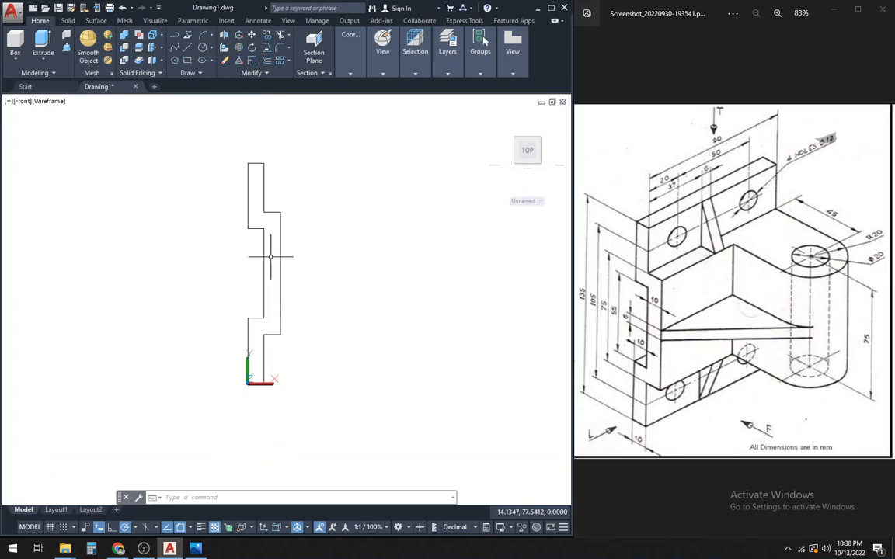
pyautogui.scroll(2, 260, 189)
pyautogui.scroll(-3, 263, 222)
pyautogui.moveTo(358, 313); pyautogui.dragTo(300, 305, button='middle')
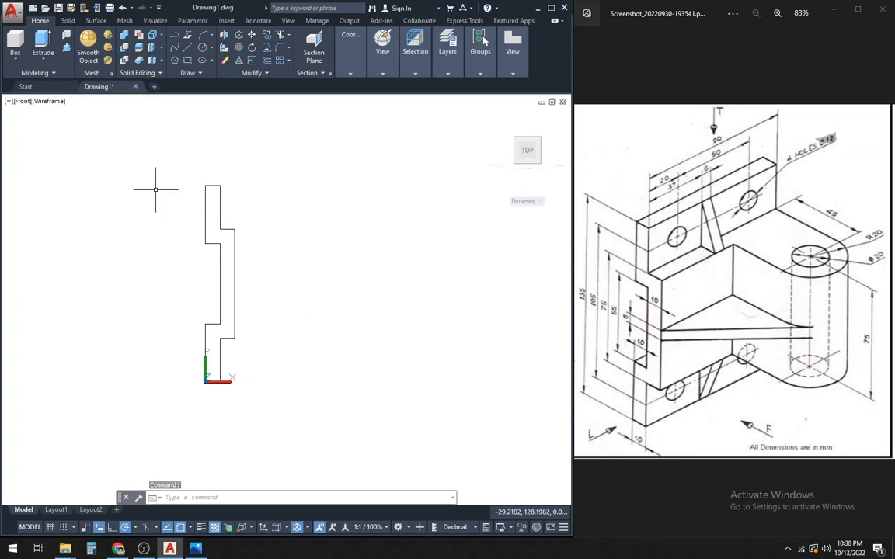
# Switch to the SE Isometric view and extrude the stepped profile 90 mm towards the back into a solid plate.
pyautogui.click(22, 101)
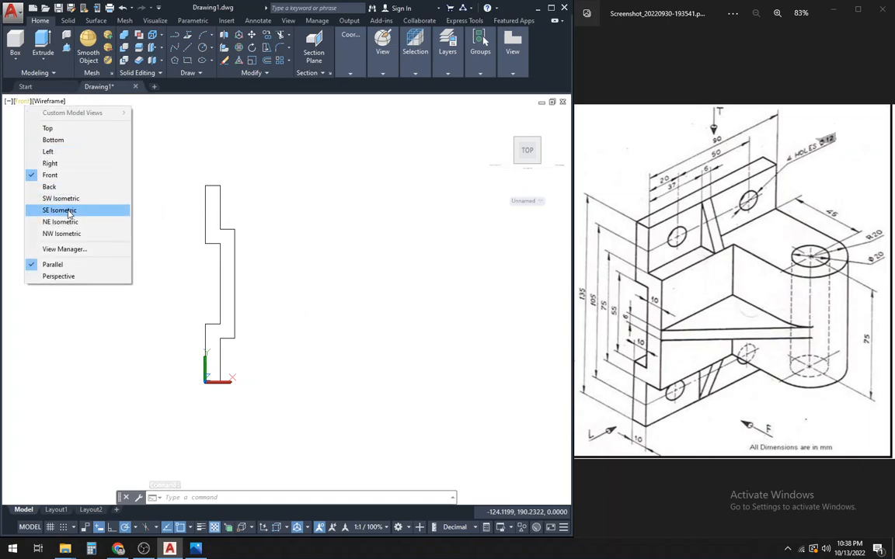
pyautogui.click(60, 210)
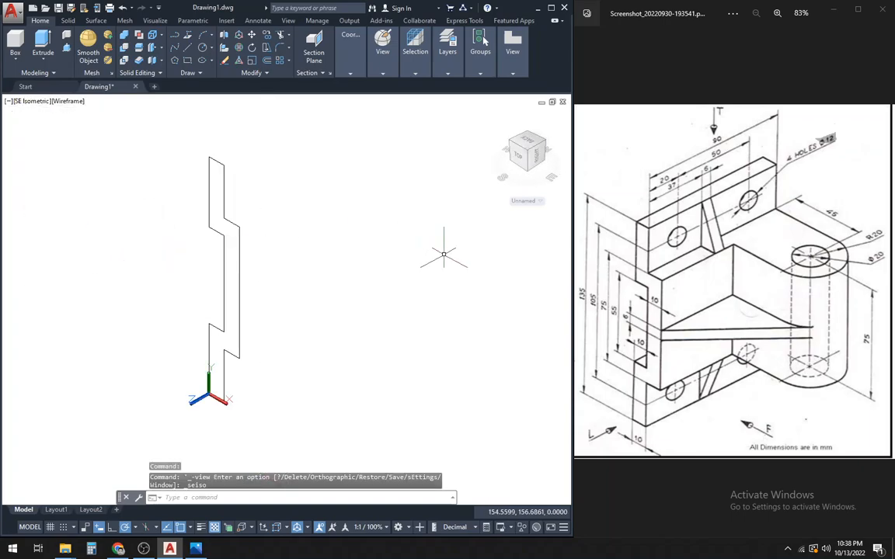
pyautogui.scroll(-2, 396, 252)
pyautogui.scroll(2, 357, 252)
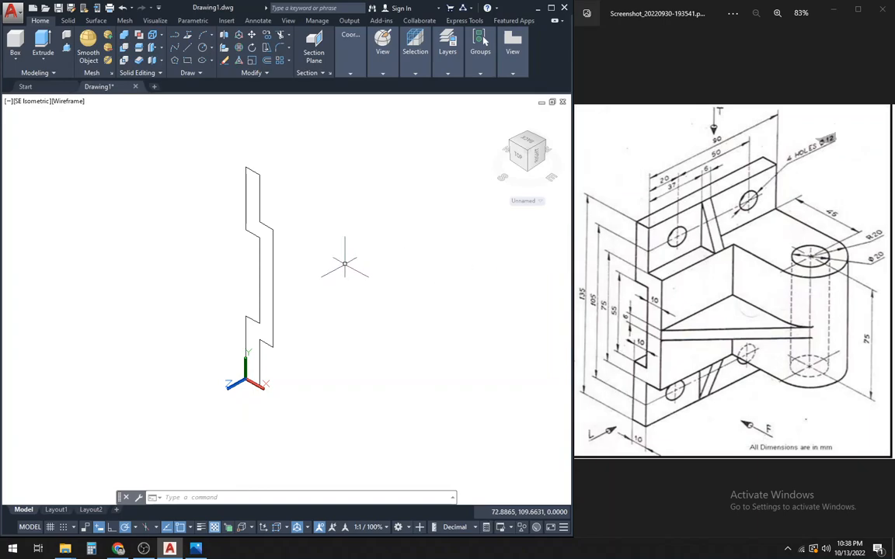
pyautogui.write('ext')
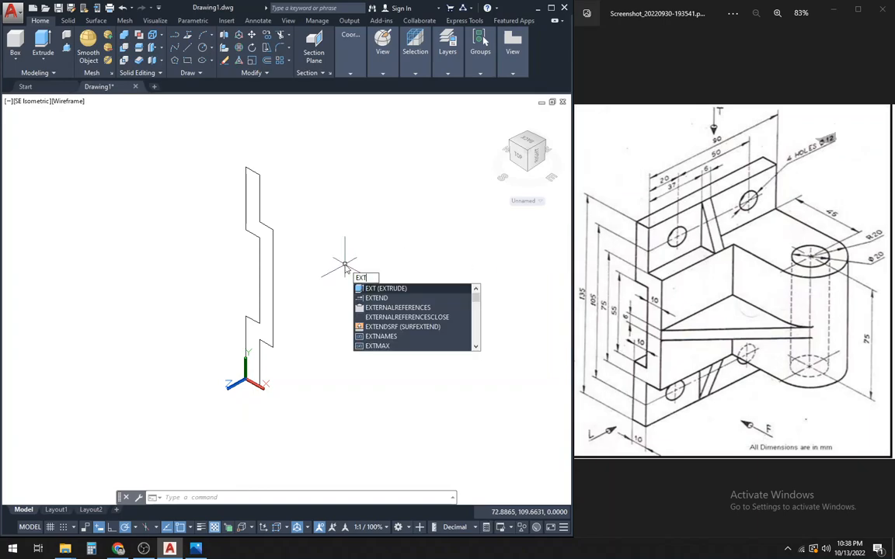
pyautogui.press('Escape')
pyautogui.press('Return')
pyautogui.click(272, 270)
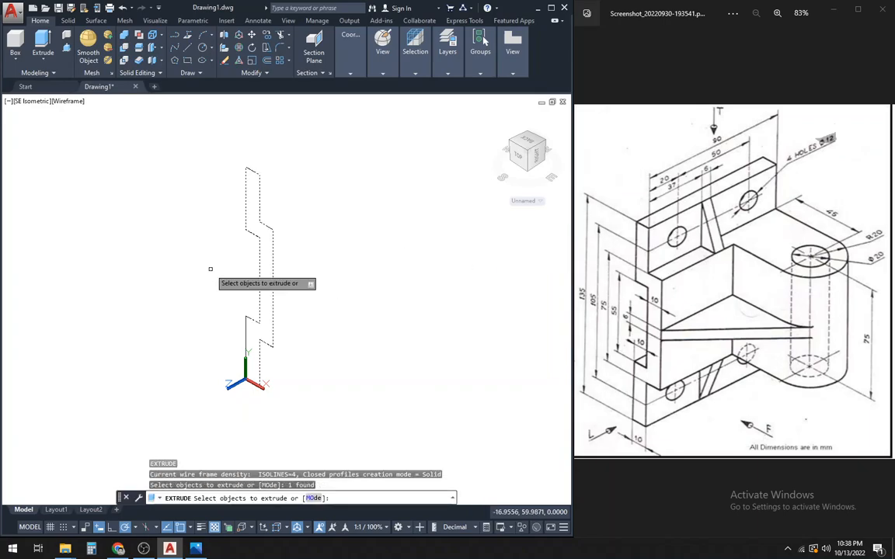
pyautogui.scroll(-5, 183, 265)
pyautogui.press('Return')
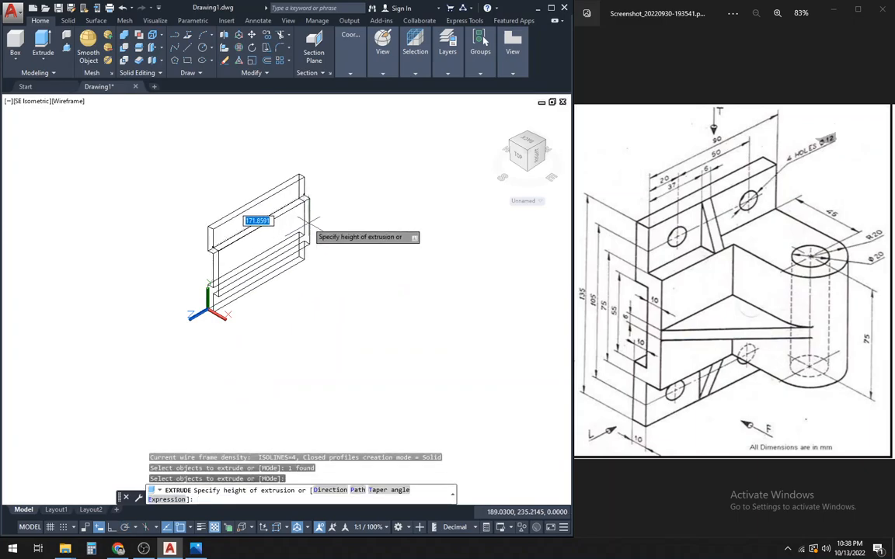
pyautogui.press('Return')
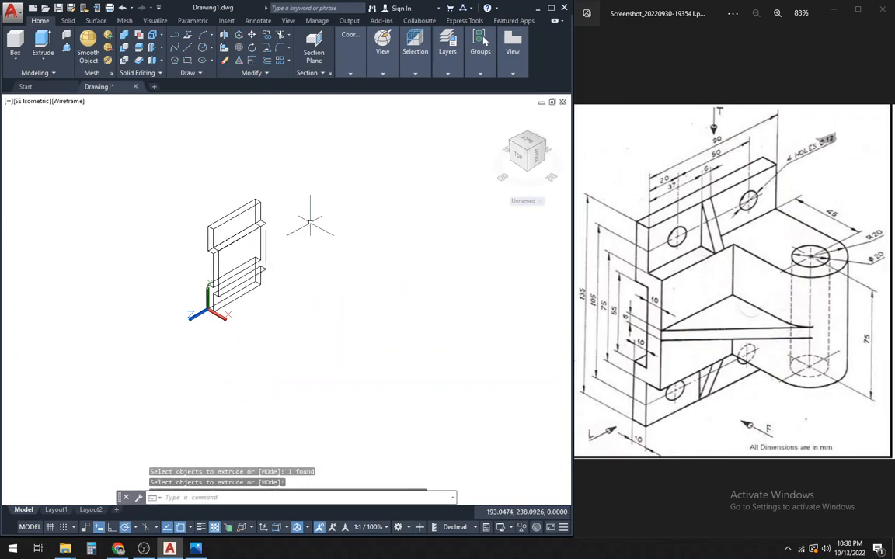
pyautogui.scroll(1, 291, 262)
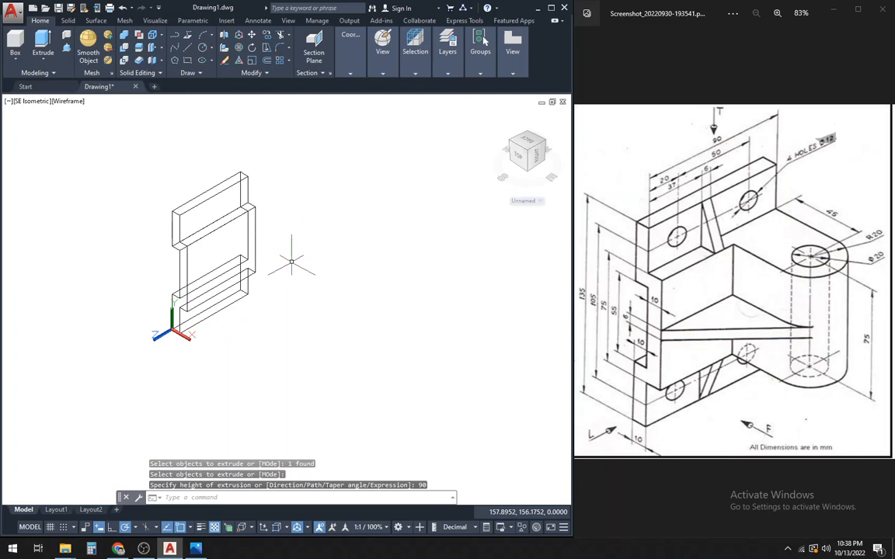
pyautogui.scroll(-1, 292, 261)
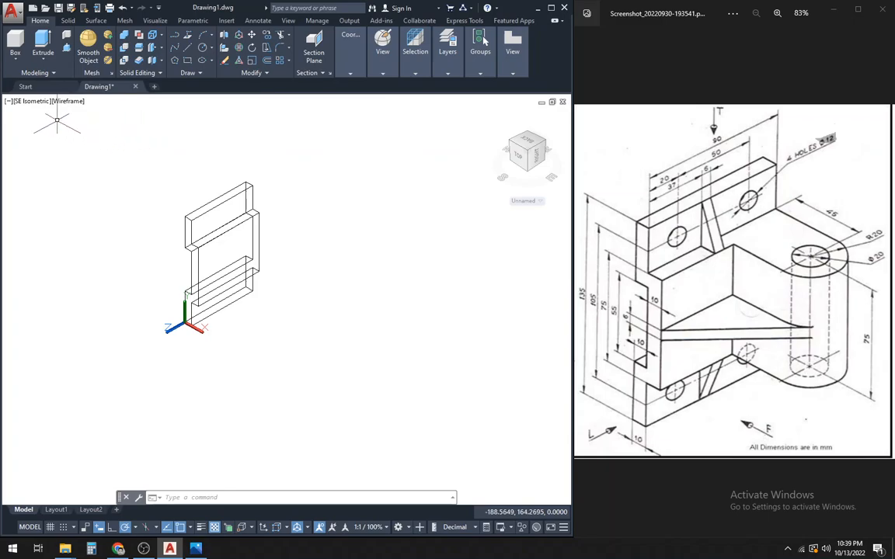
# Set the working plane to the Top view and return to the SE Isometric view.
pyautogui.click(27, 102)
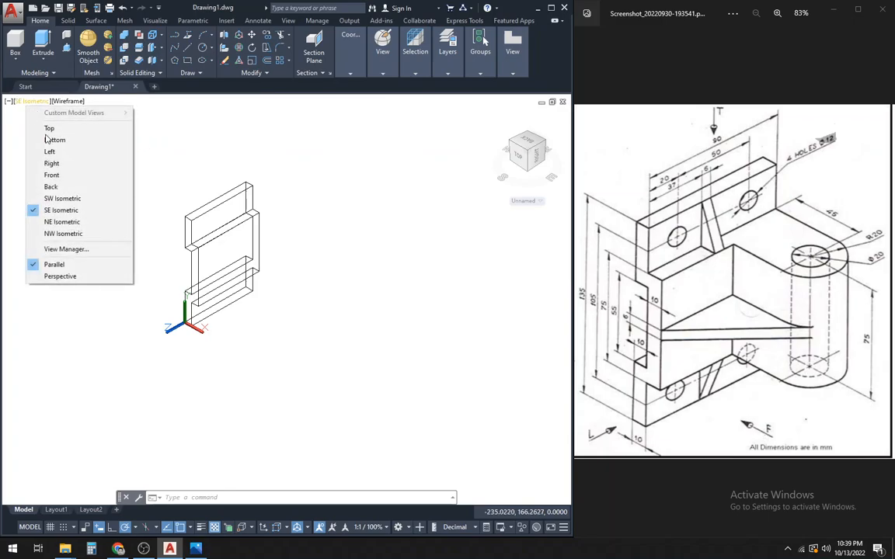
pyautogui.click(160, 188)
pyautogui.click(158, 191)
pyautogui.click(129, 201)
pyautogui.click(105, 207)
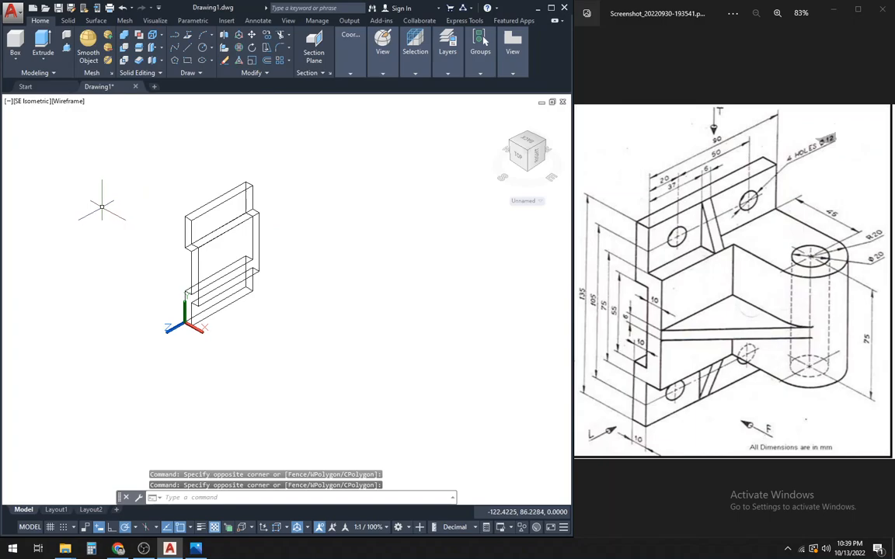
pyautogui.click(27, 101)
pyautogui.click(34, 126)
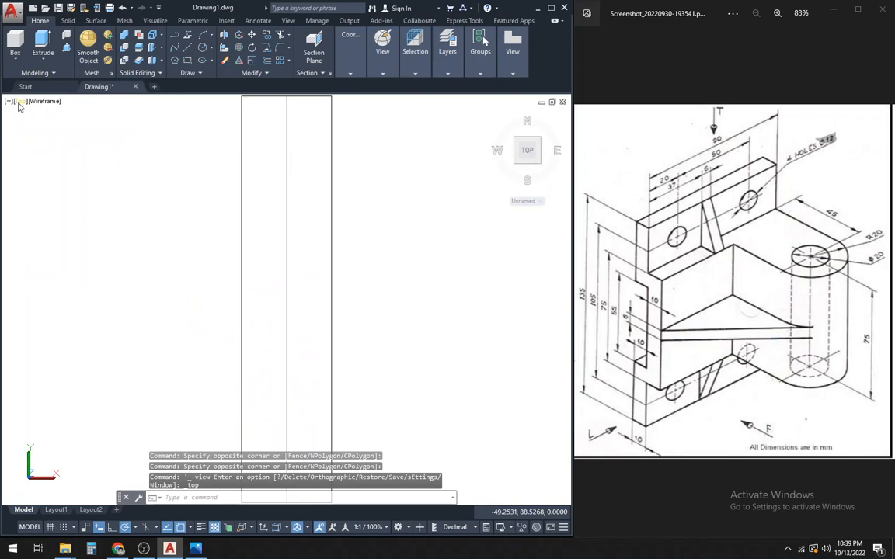
pyautogui.click(22, 105)
pyautogui.click(44, 205)
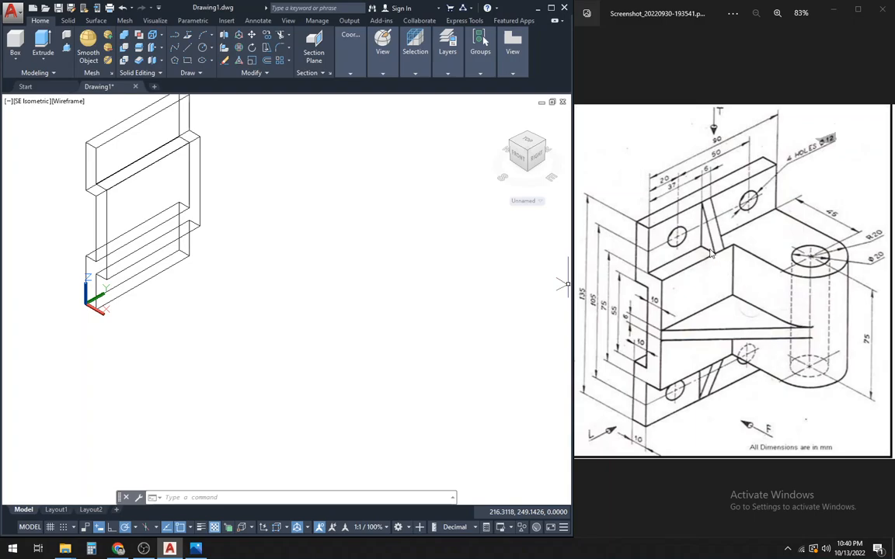
pyautogui.scroll(-1, 232, 311)
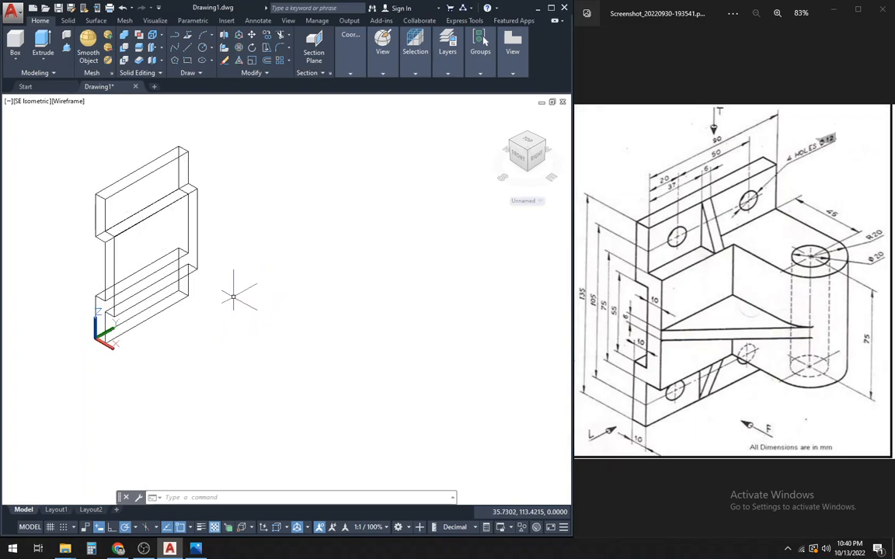
# Align the working plane with the Right view and return to the SE Isometric view of the plate.
pyautogui.click(27, 102)
pyautogui.click(50, 163)
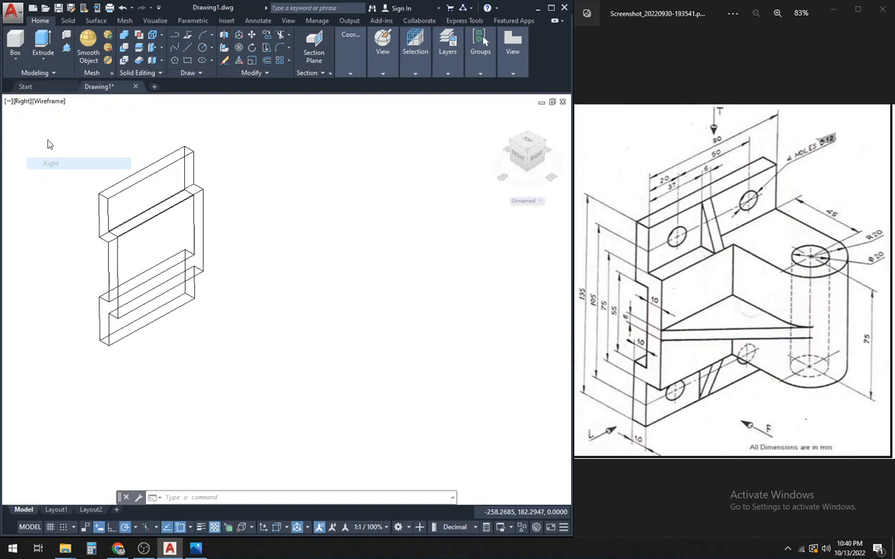
pyautogui.click(21, 101)
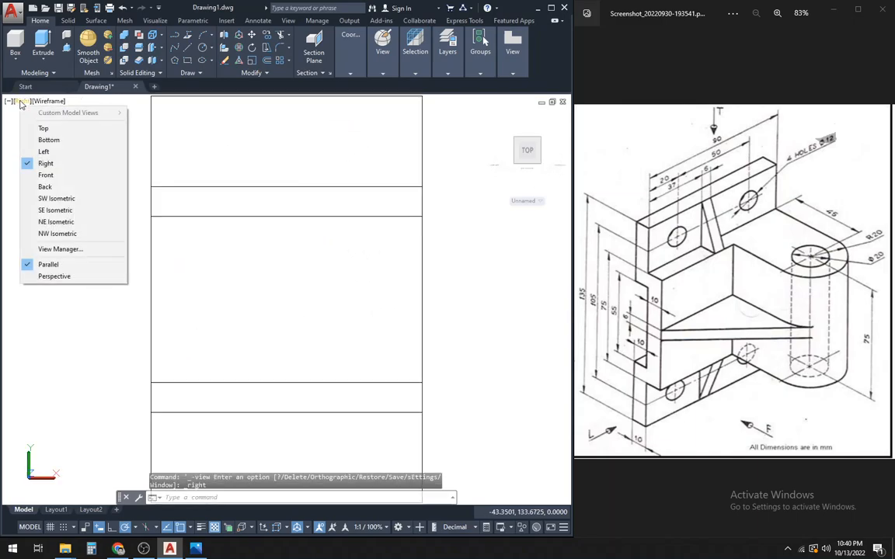
pyautogui.click(49, 197)
pyautogui.click(32, 101)
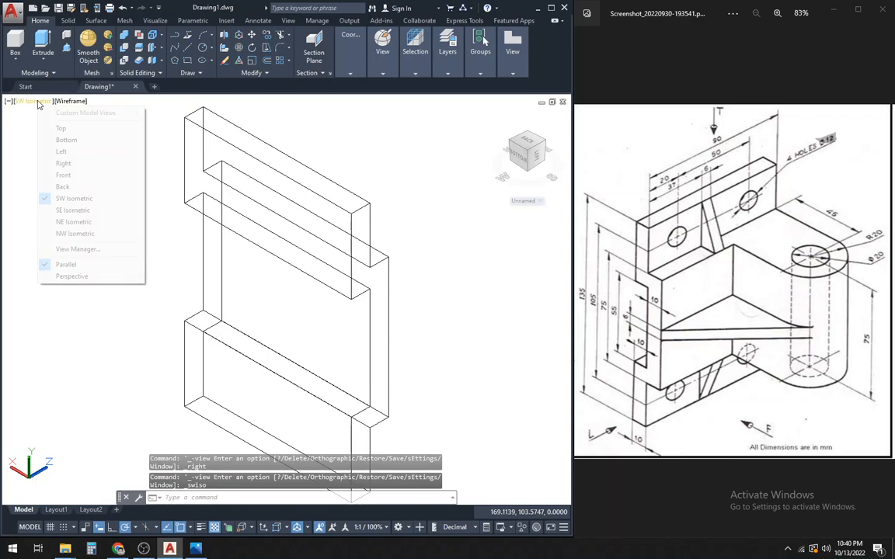
pyautogui.click(73, 198)
pyautogui.click(31, 102)
pyautogui.click(61, 209)
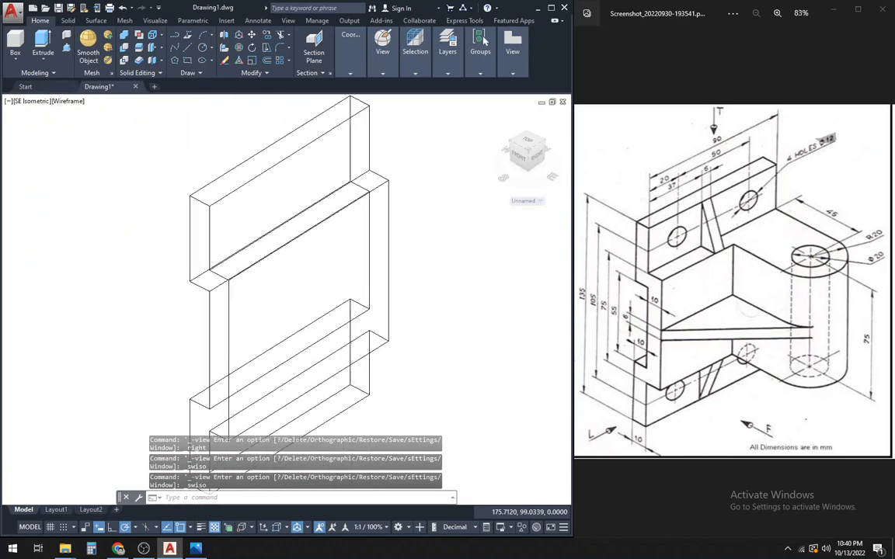
pyautogui.scroll(-2, 135, 242)
pyautogui.scroll(2, 233, 260)
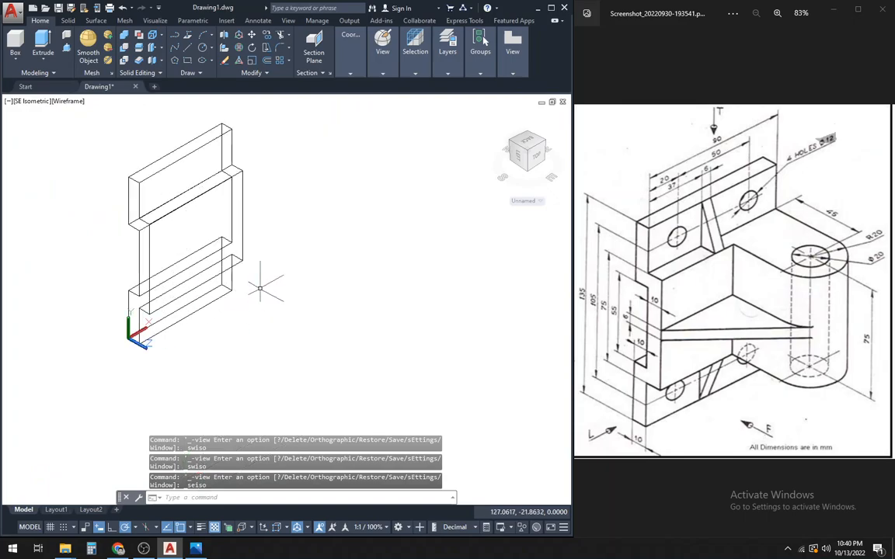
pyautogui.scroll(2, 266, 335)
pyautogui.scroll(-2, 267, 334)
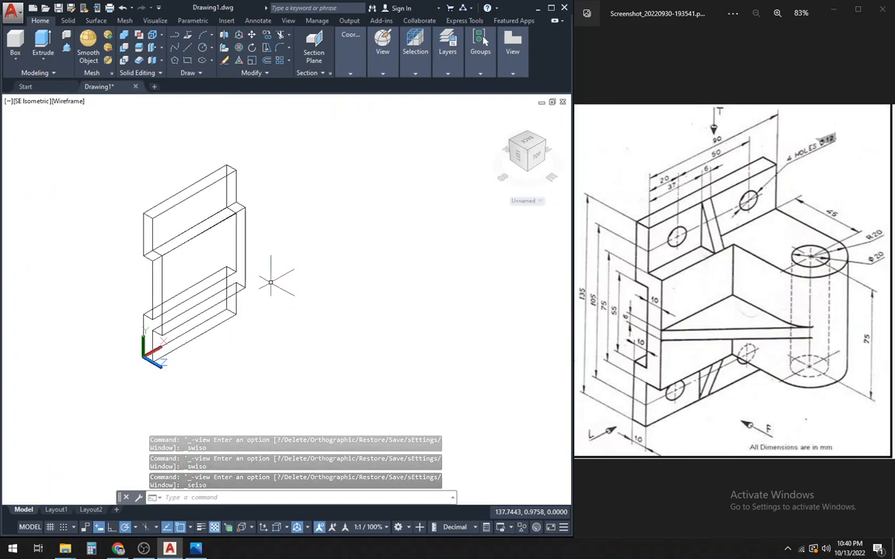
pyautogui.write('w')
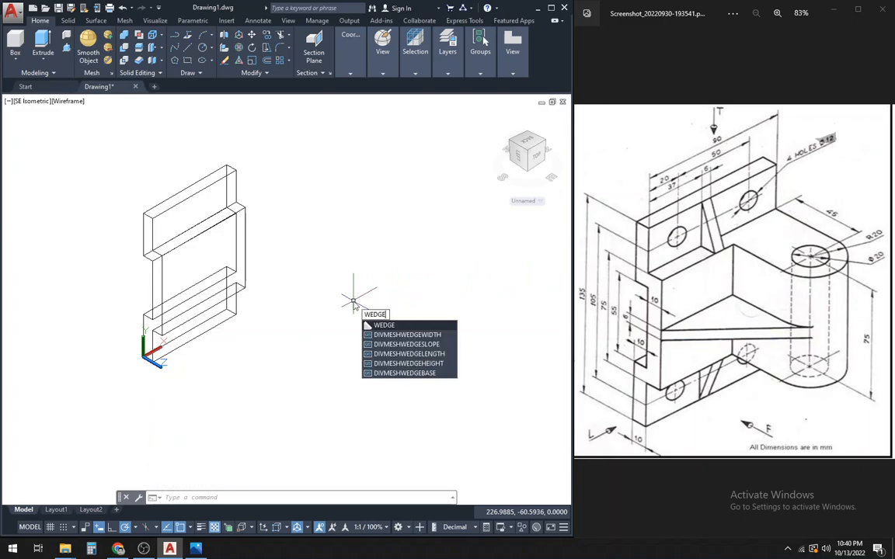
pyautogui.press('Return')
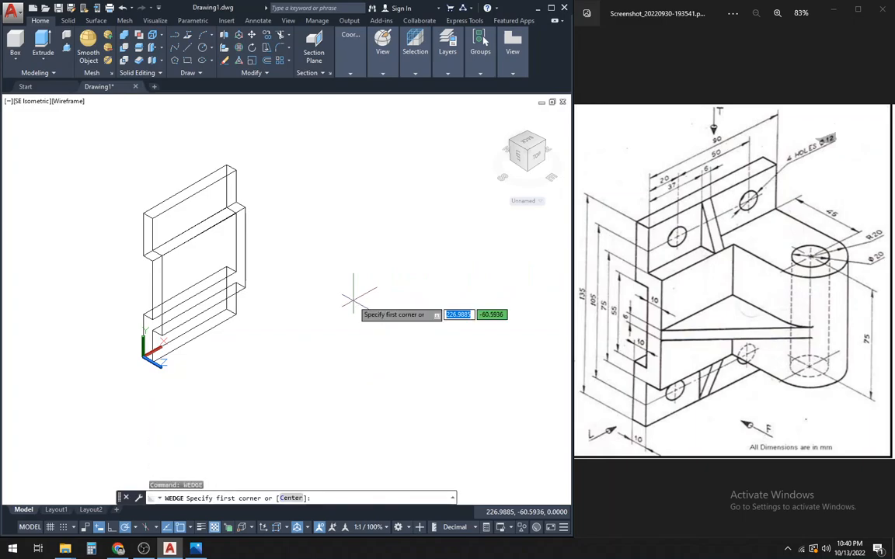
pyautogui.click(267, 352)
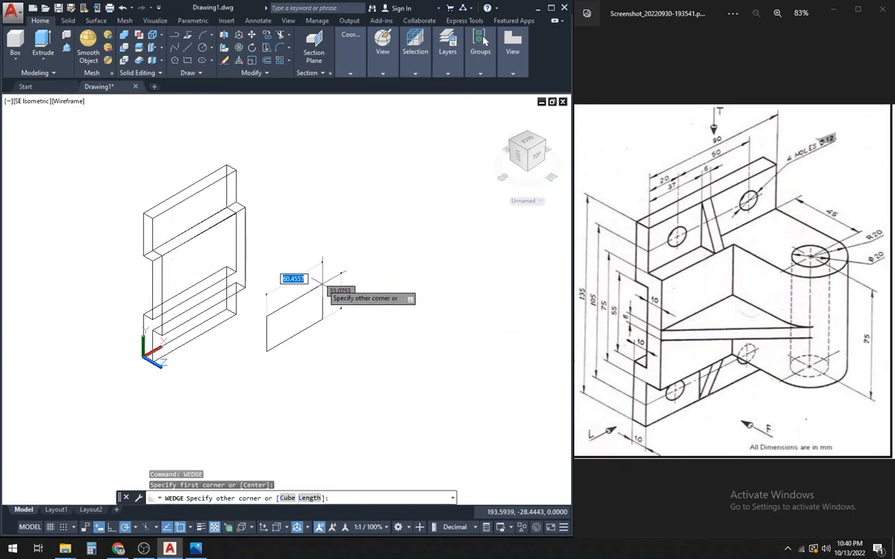
pyautogui.press('Escape')
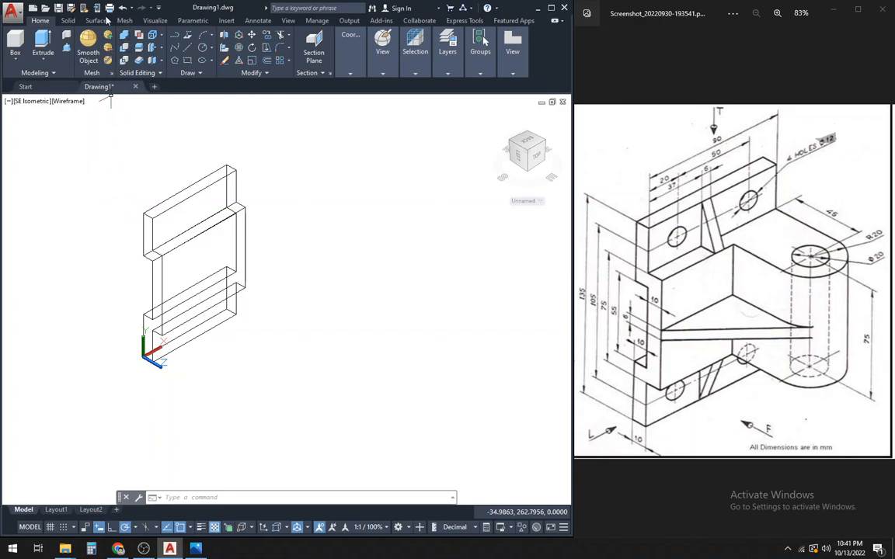
# Add a vertical linear dimension to the height of the plate's upper section, placed outside its near end.
pyautogui.click(258, 22)
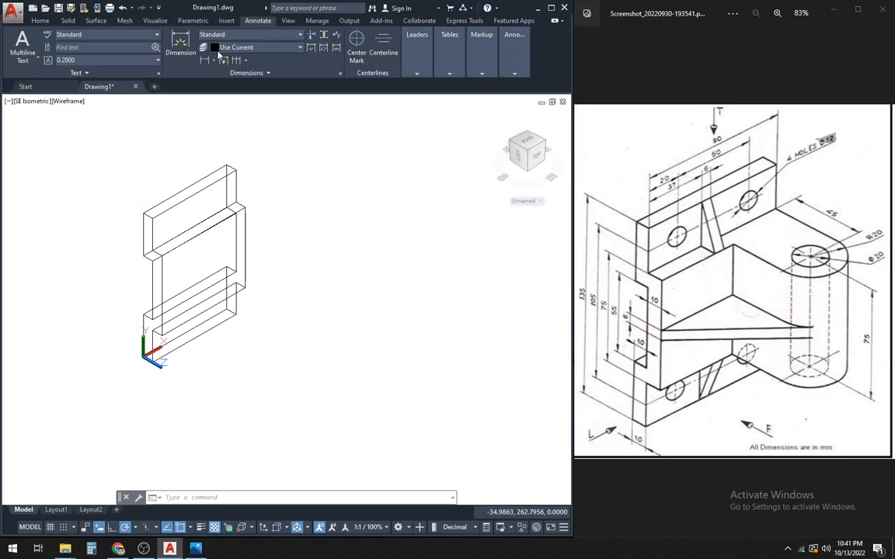
pyautogui.click(204, 62)
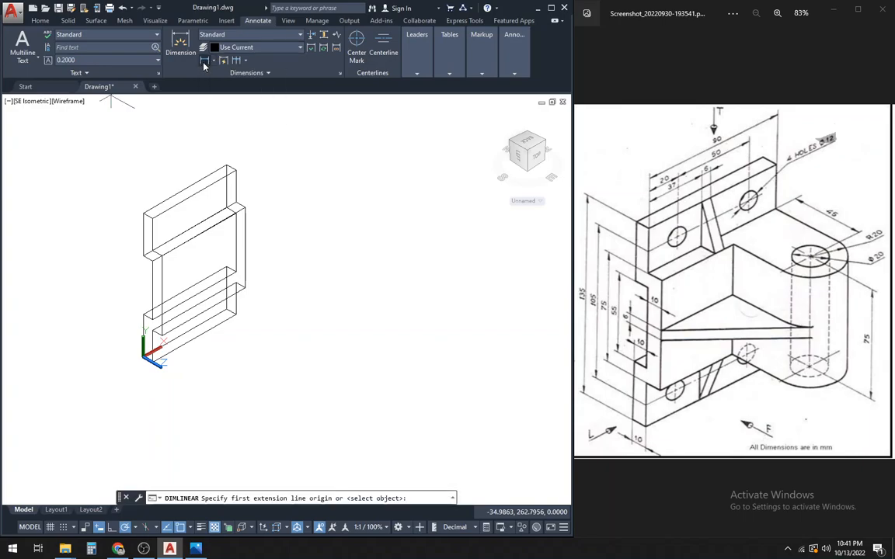
pyautogui.click(143, 213)
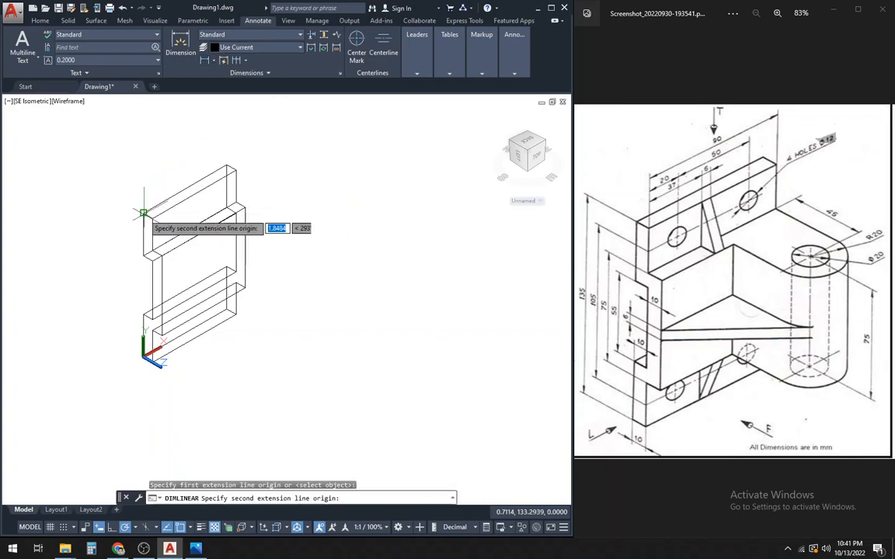
pyautogui.click(143, 256)
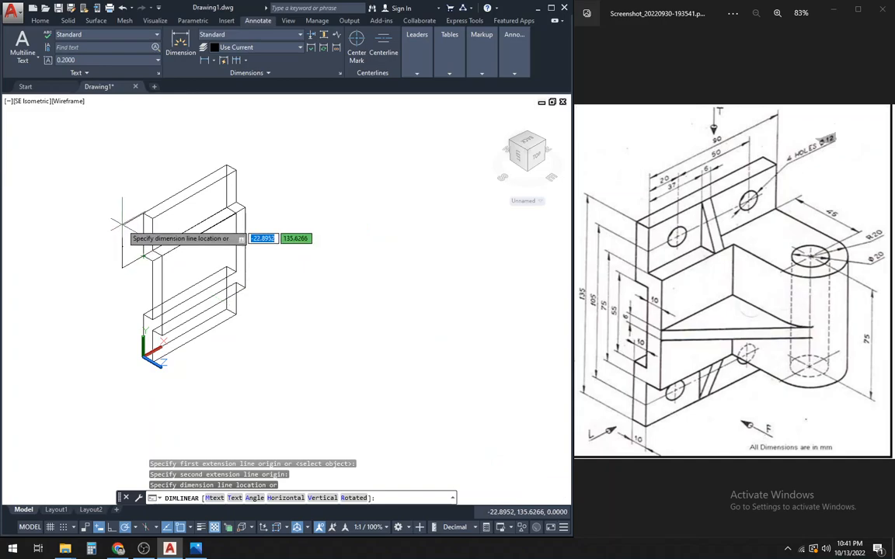
pyautogui.click(122, 224)
pyautogui.scroll(5, 122, 233)
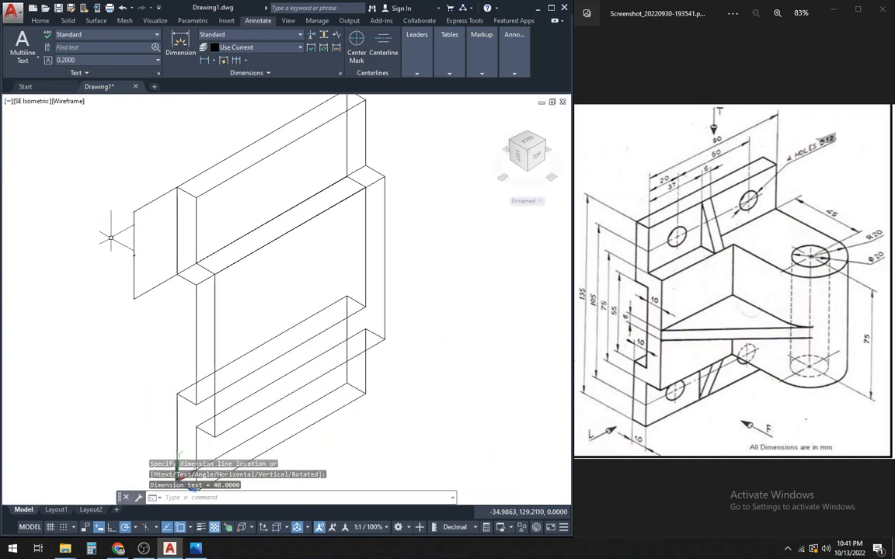
pyautogui.scroll(5, 122, 252)
# Delete the linear dimension beside the plate's upper section.
pyautogui.click(181, 284)
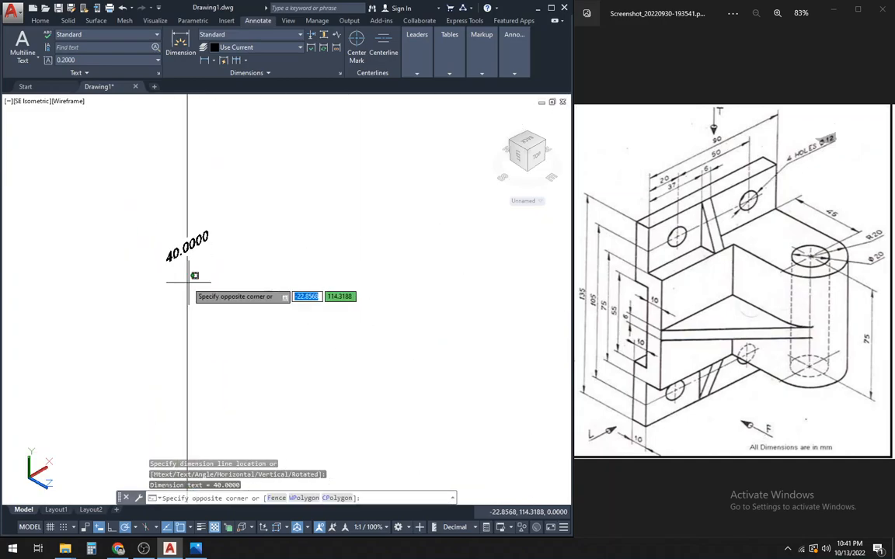
pyautogui.click(148, 225)
pyautogui.scroll(-6, 136, 206)
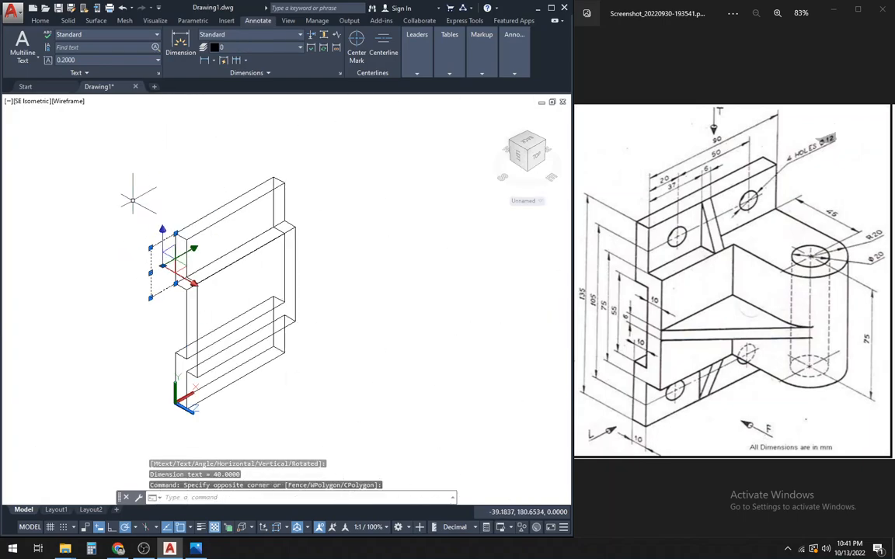
pyautogui.press('Delete')
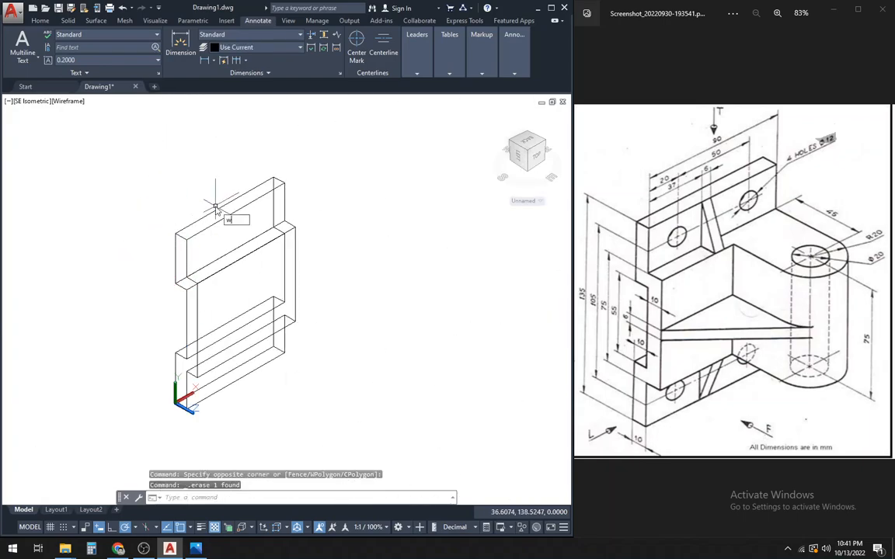
pyautogui.press('Return')
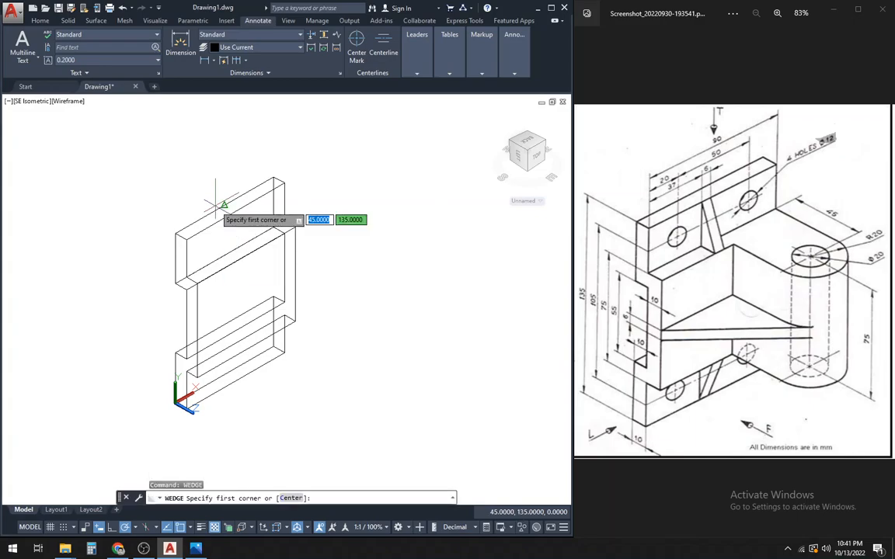
pyautogui.scroll(-3, 204, 237)
pyautogui.click(330, 315)
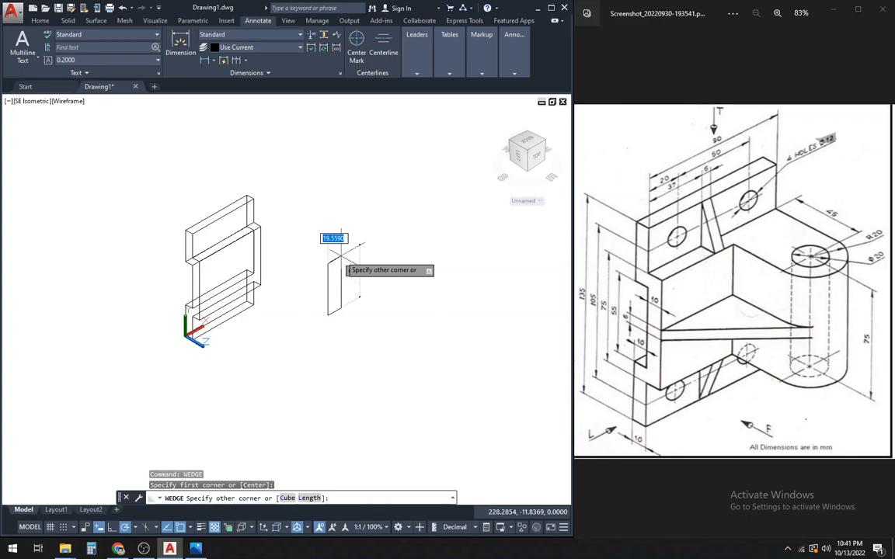
pyautogui.press('Tab')
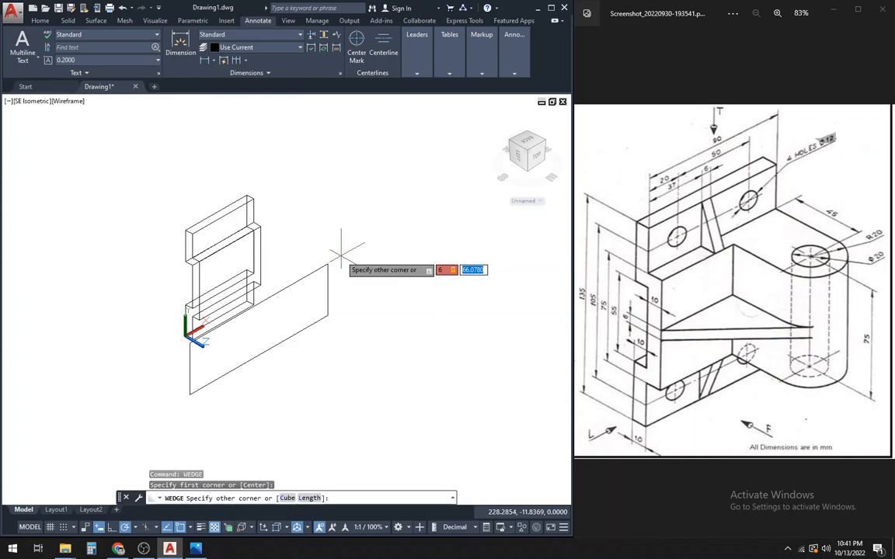
pyautogui.press('Return')
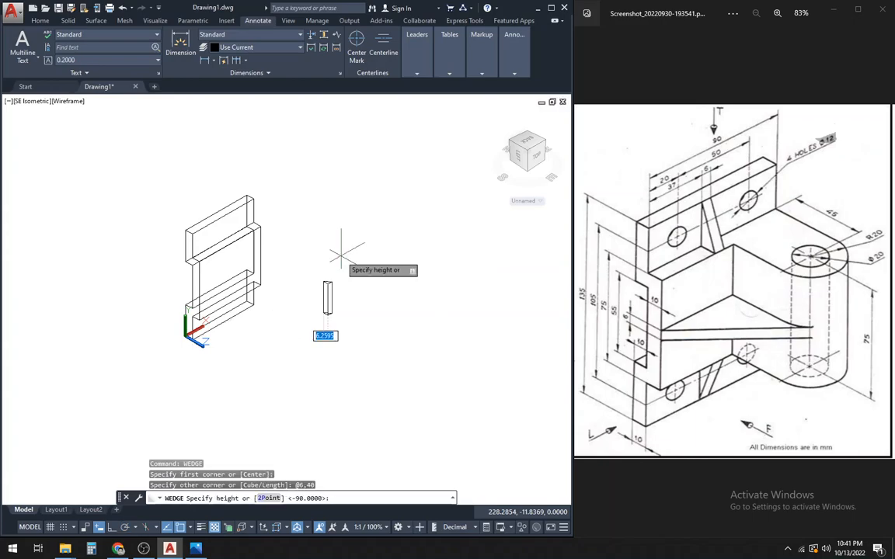
pyautogui.scroll(2, 362, 276)
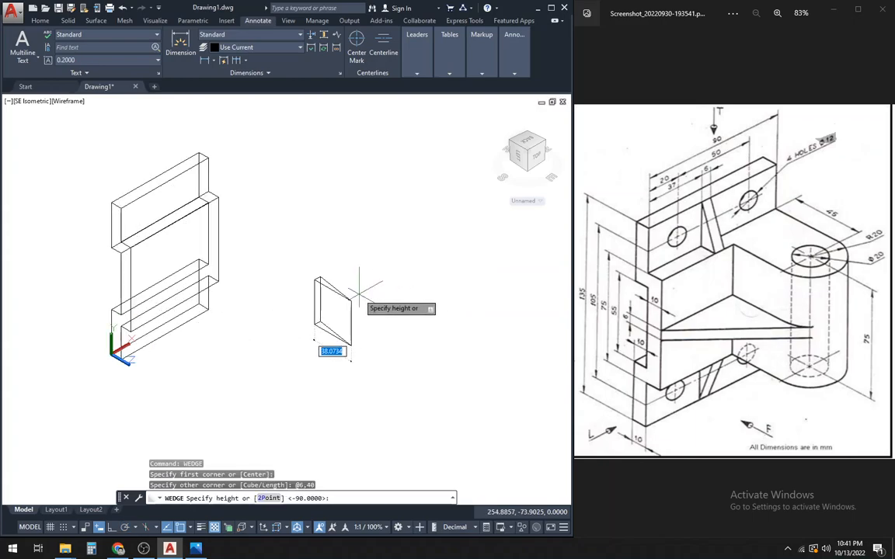
pyautogui.scroll(2, 342, 286)
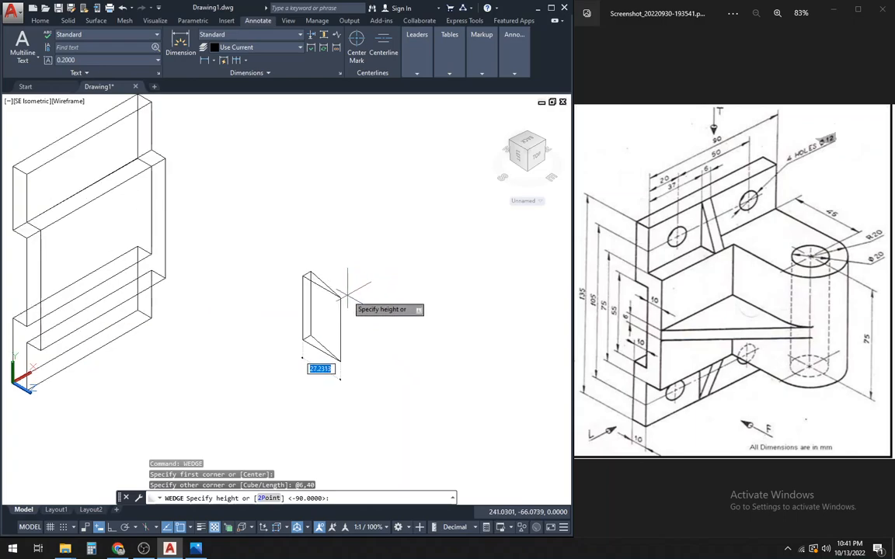
pyautogui.scroll(-2, 345, 286)
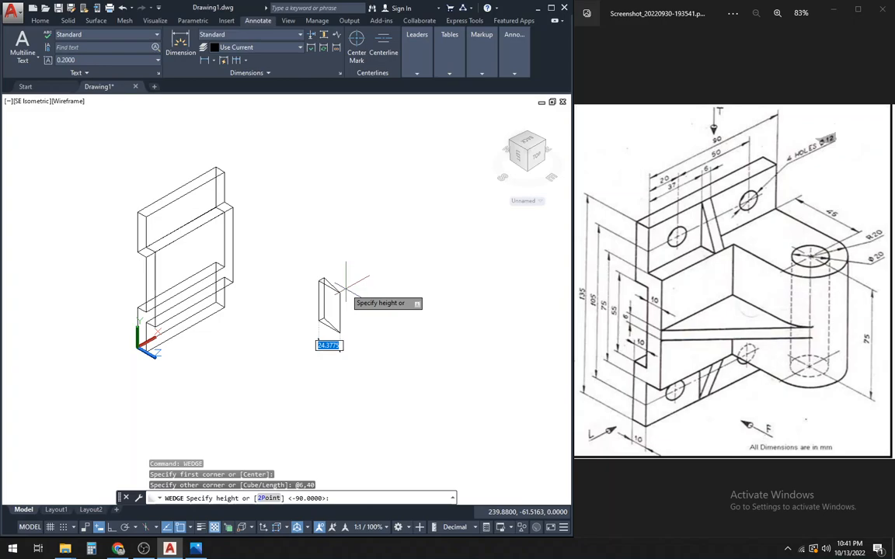
pyautogui.press('Escape')
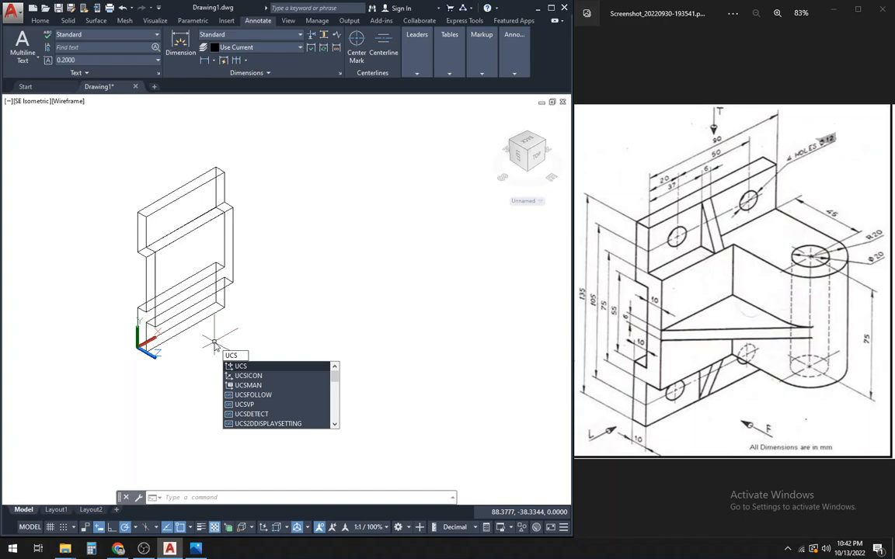
pyautogui.press('Escape')
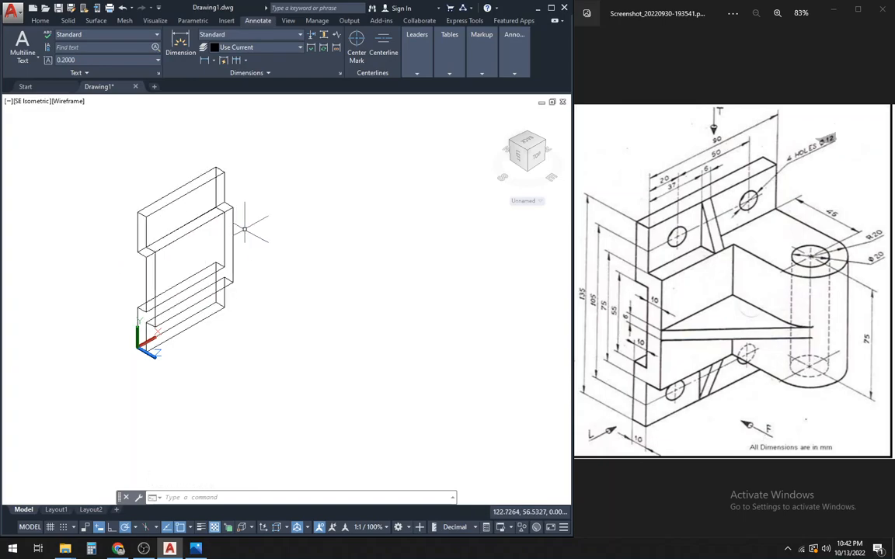
# Set the UCS origin where the upper section's far front edge meets the step, with X pointing up and Y along the step's edge.
pyautogui.write('s')
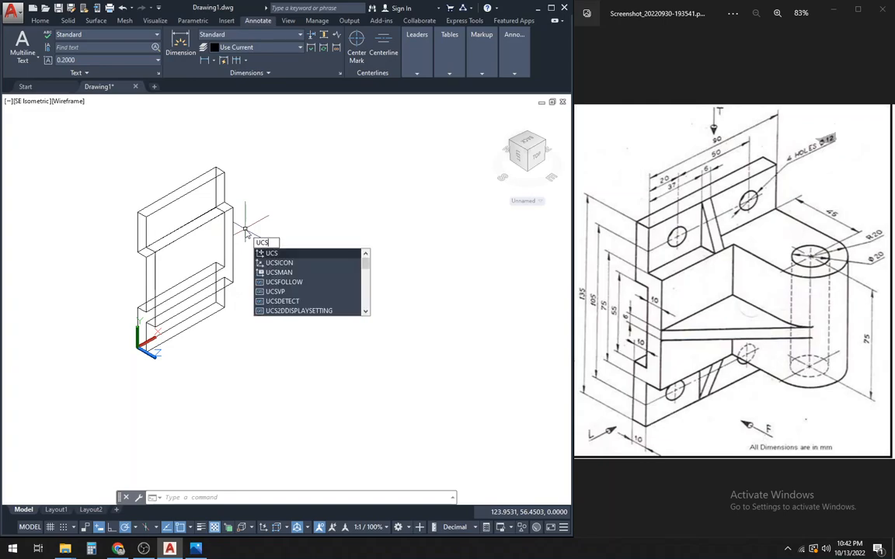
pyautogui.press('Return')
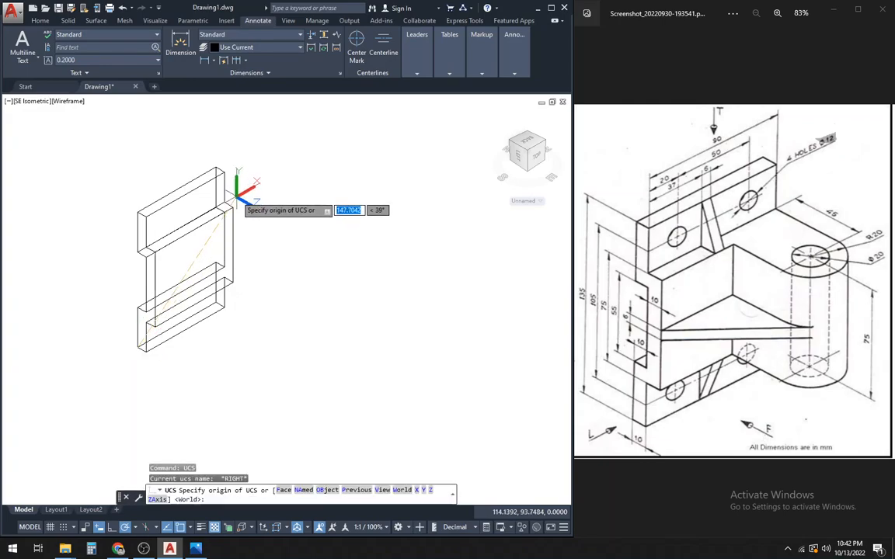
pyautogui.scroll(2, 232, 195)
pyautogui.click(221, 204)
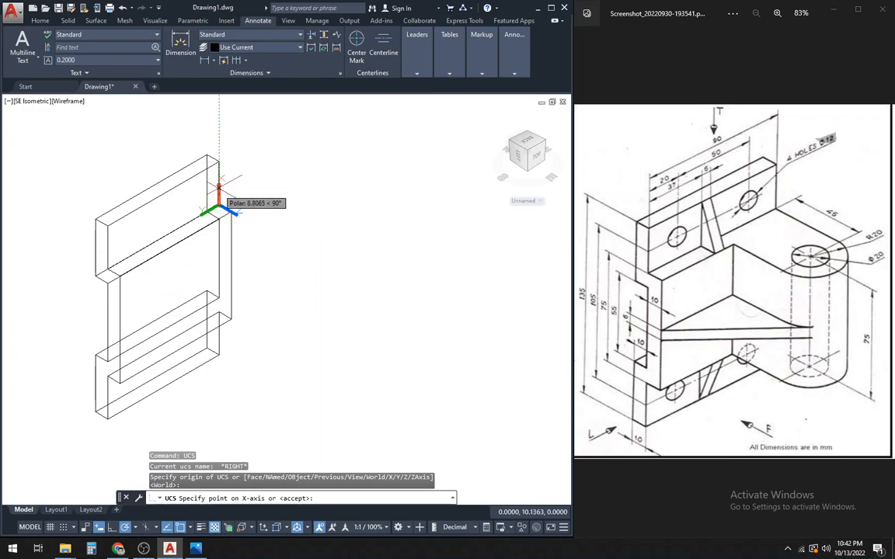
pyautogui.click(219, 162)
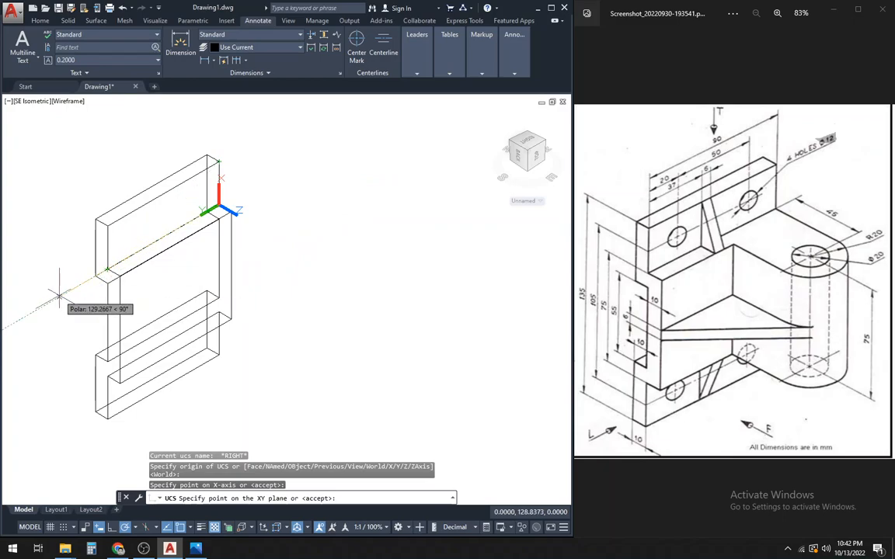
pyautogui.press('Return')
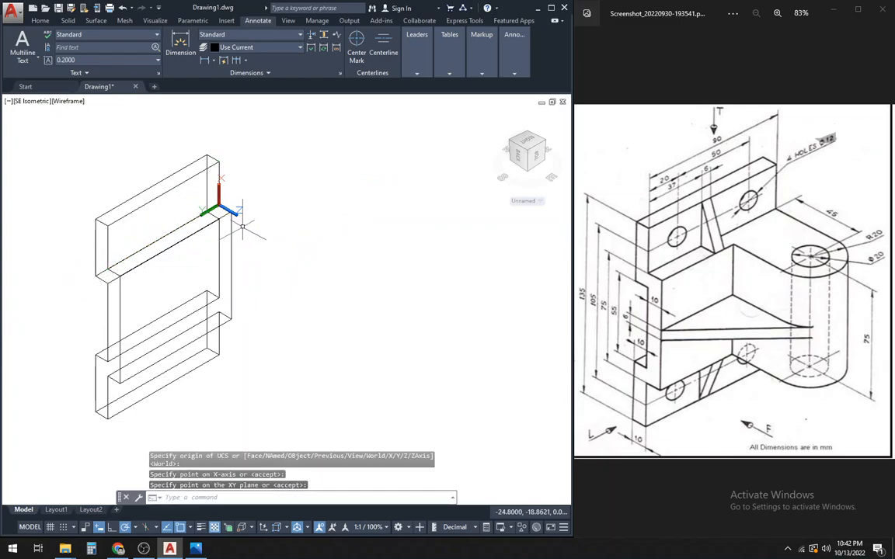
# Create a wedge beside the plate with a 40 by 6 mm base and a height of 10 mm.
pyautogui.scroll(-2, 254, 224)
pyautogui.scroll(1, 276, 252)
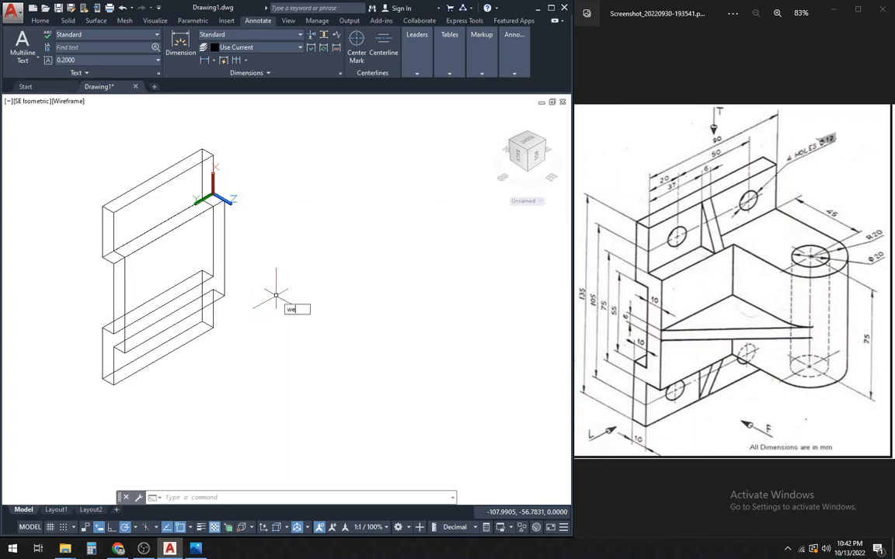
pyautogui.press('Return')
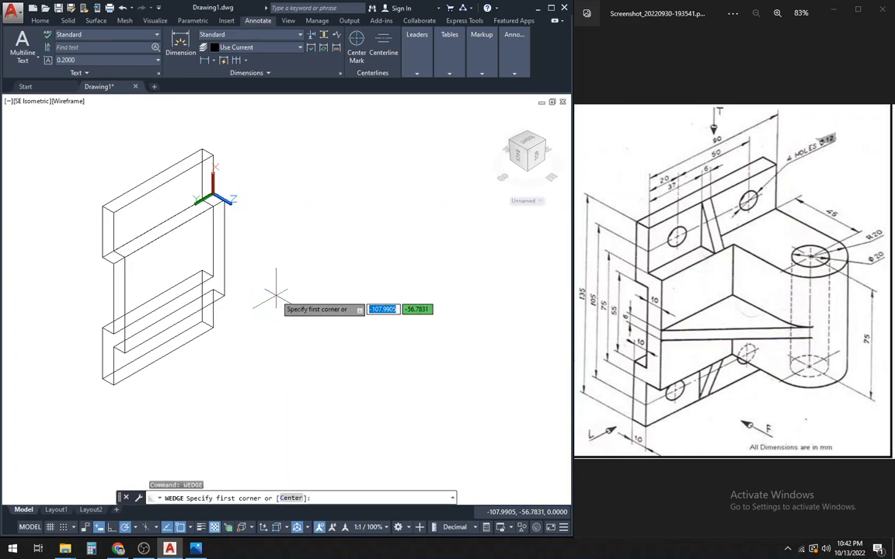
pyautogui.click(279, 359)
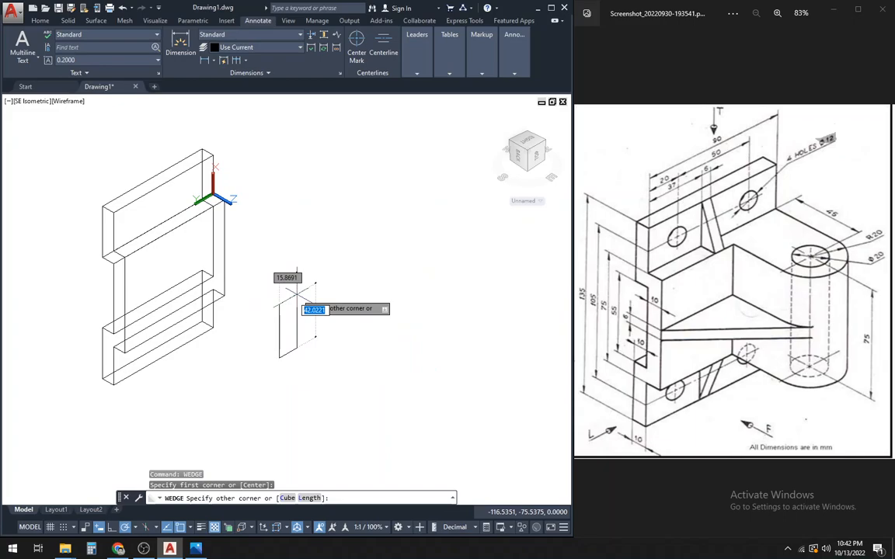
pyautogui.write('40,6')
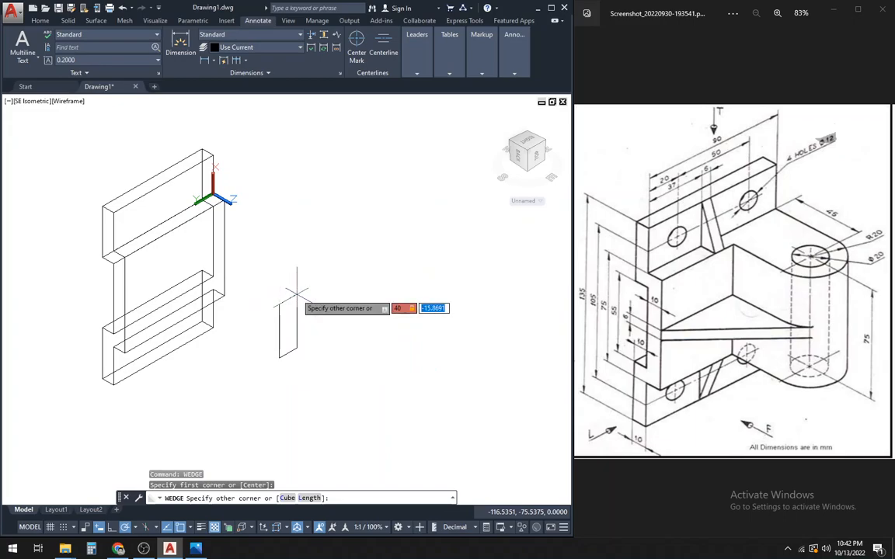
pyautogui.press('Return')
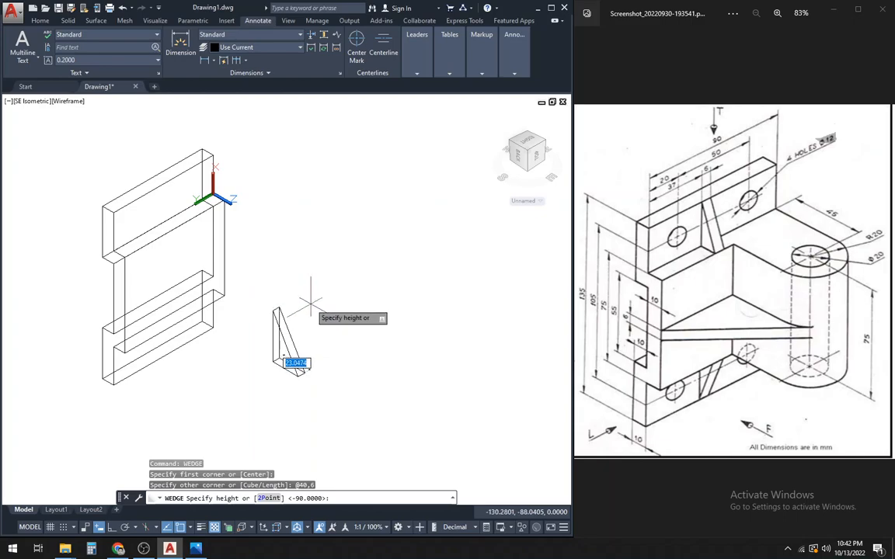
pyautogui.write('10')
pyautogui.press('Return')
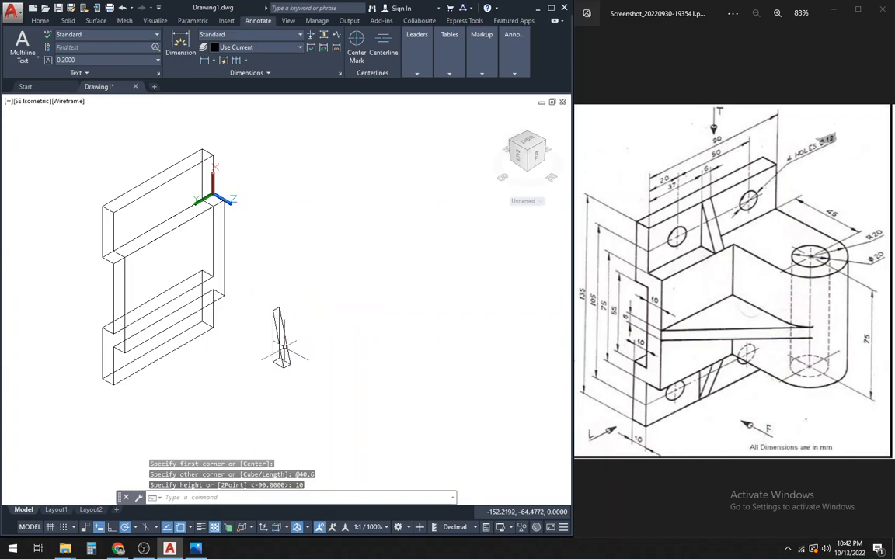
pyautogui.click(282, 323)
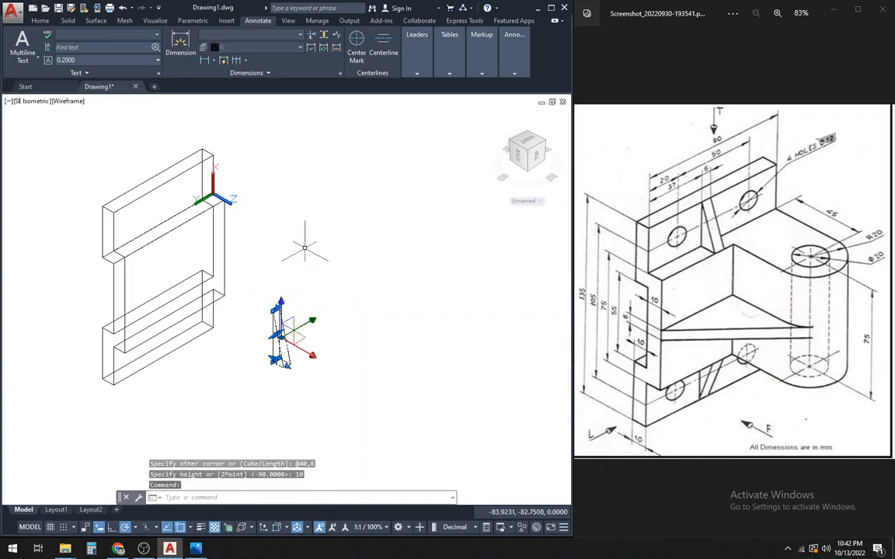
pyautogui.press('Escape')
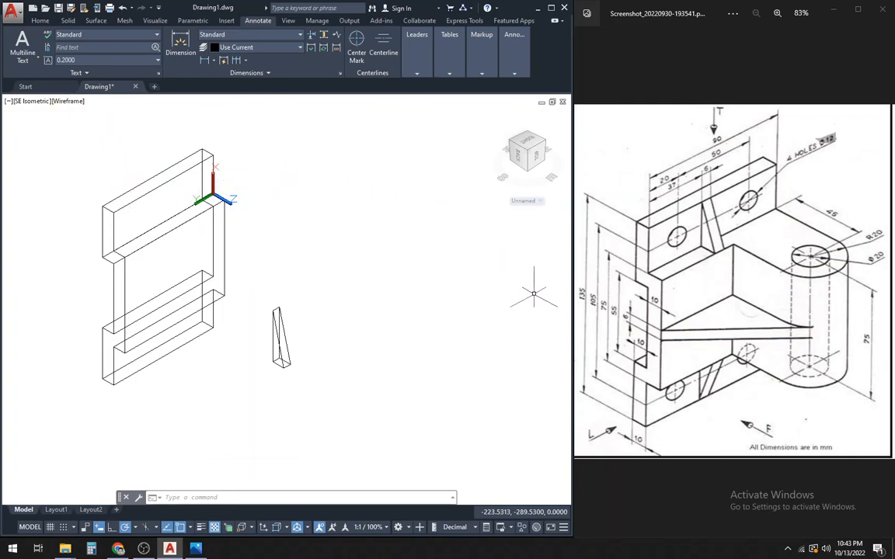
pyautogui.click(501, 240)
pyautogui.click(497, 247)
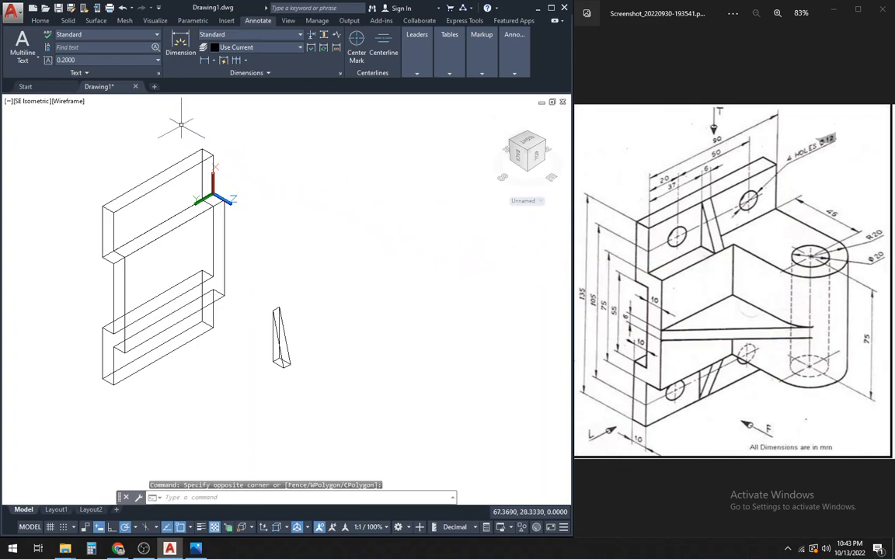
pyautogui.scroll(-3, 294, 225)
pyautogui.scroll(3, 340, 225)
pyautogui.scroll(2, 361, 269)
pyautogui.scroll(-3, 361, 270)
pyautogui.scroll(-1, 420, 300)
pyautogui.scroll(1, 300, 200)
pyautogui.scroll(2, 335, 226)
pyautogui.scroll(-2, 339, 232)
pyautogui.scroll(2, 347, 256)
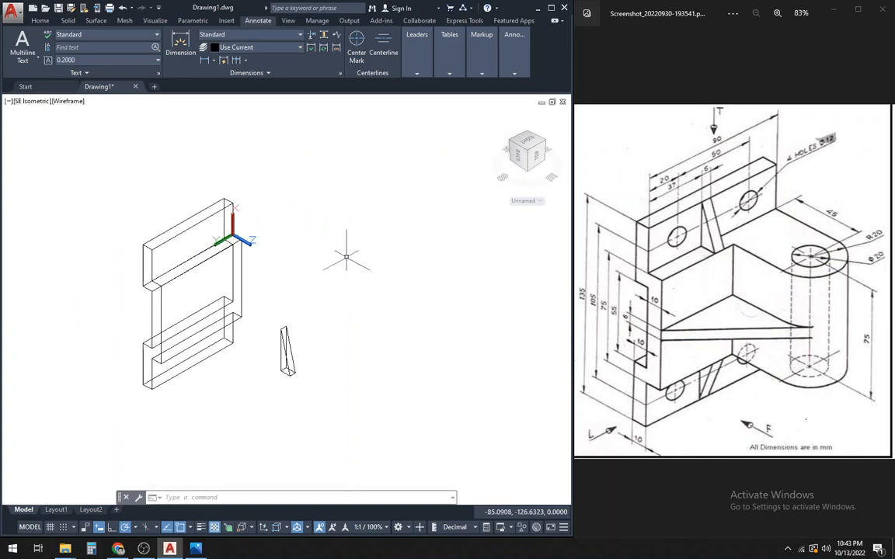
# Move the wedge by its lower back corner onto the near corner where the upper section's front face meets the step.
pyautogui.write('or')
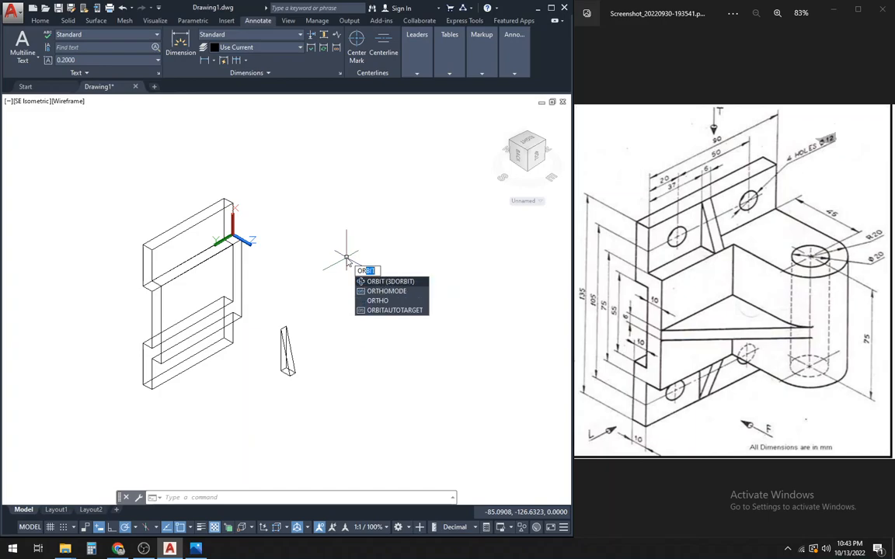
pyautogui.press('Return')
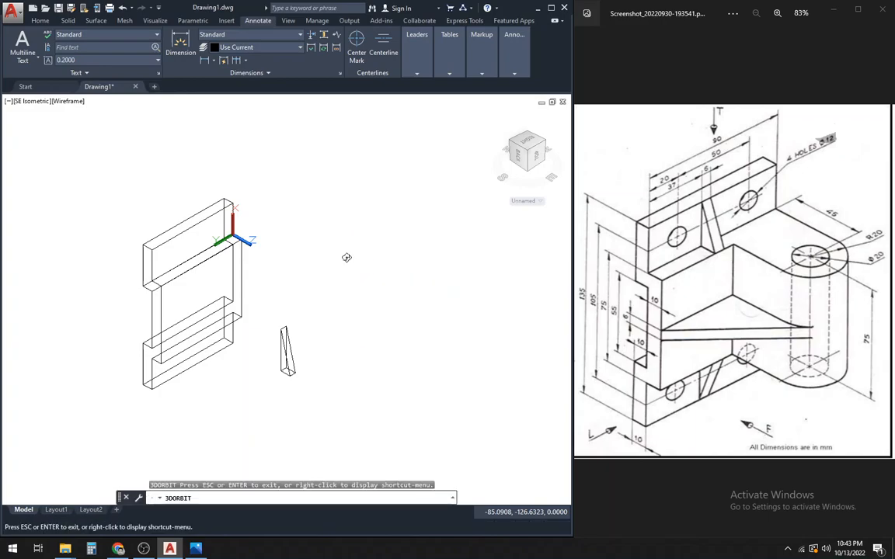
pyautogui.moveTo(322, 277); pyautogui.dragTo(264, 315)
pyautogui.scroll(1, 265, 315)
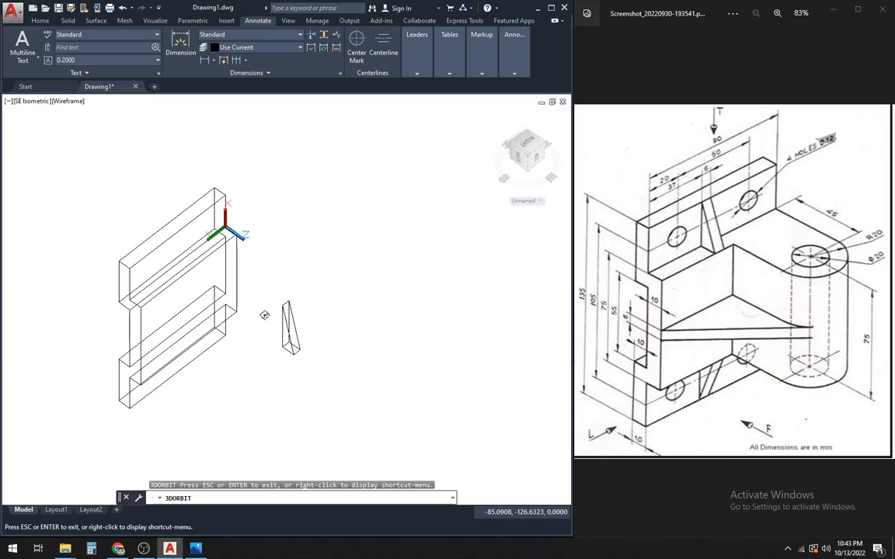
pyautogui.press('Escape')
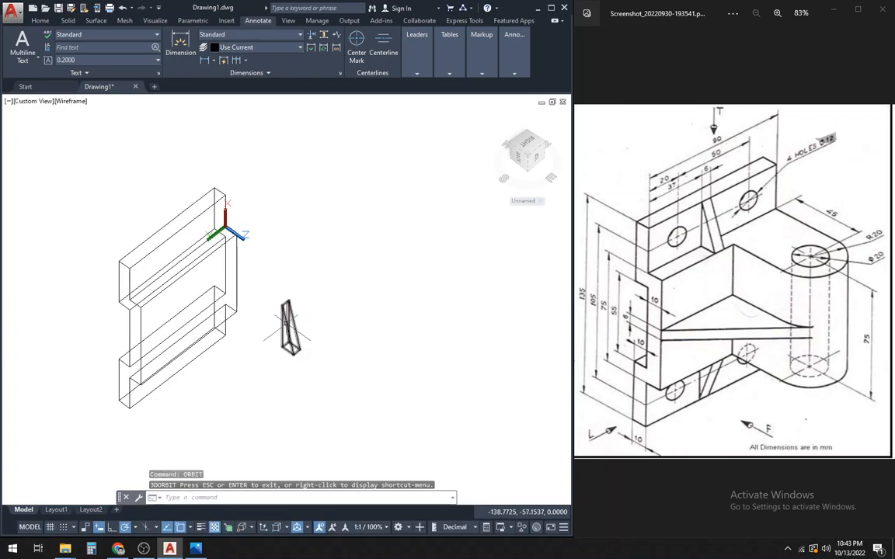
pyautogui.click(285, 322)
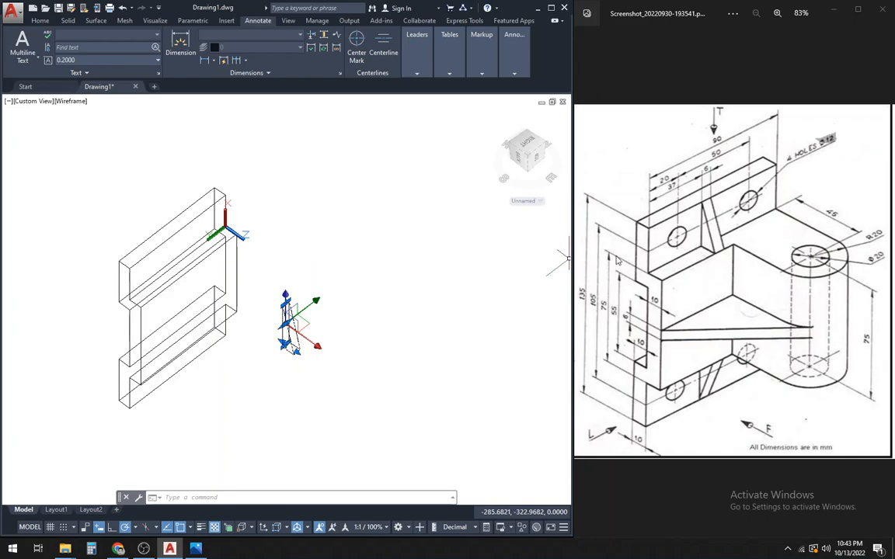
pyautogui.rightClick(326, 236)
pyautogui.click(354, 312)
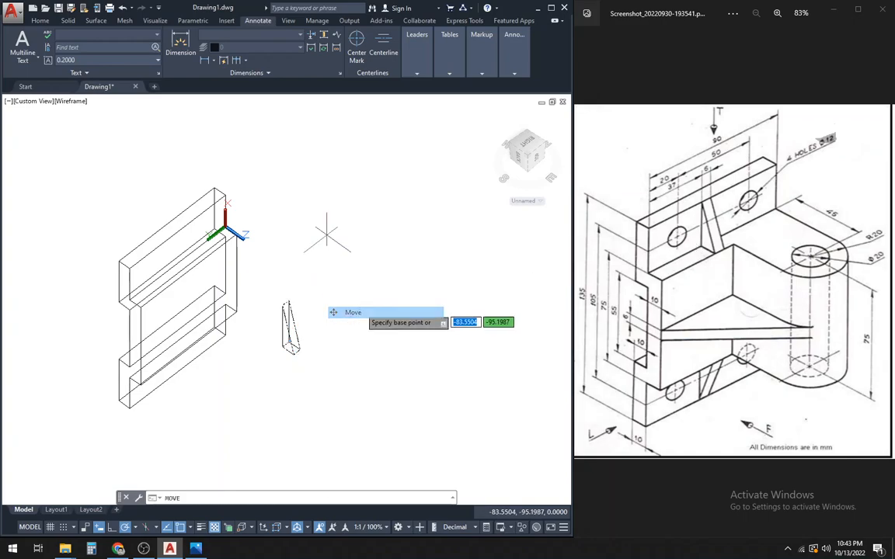
pyautogui.click(282, 348)
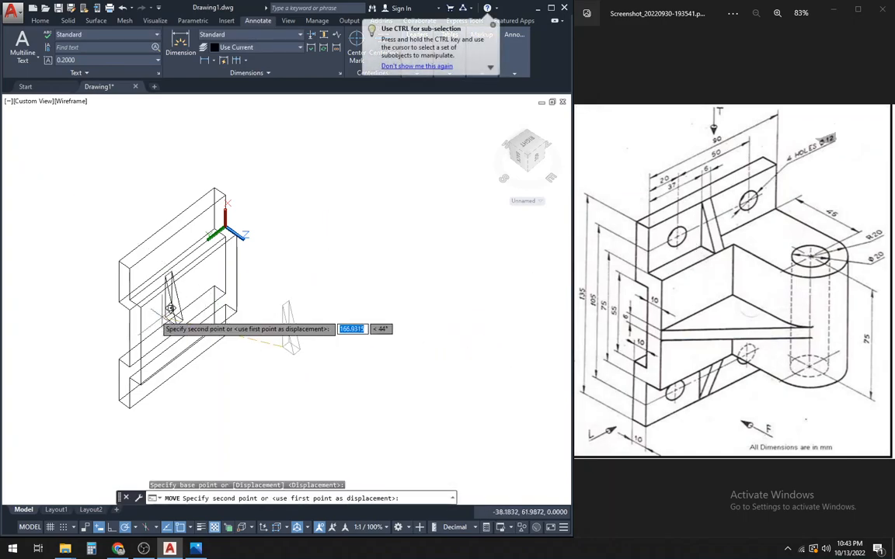
pyautogui.scroll(3, 147, 319)
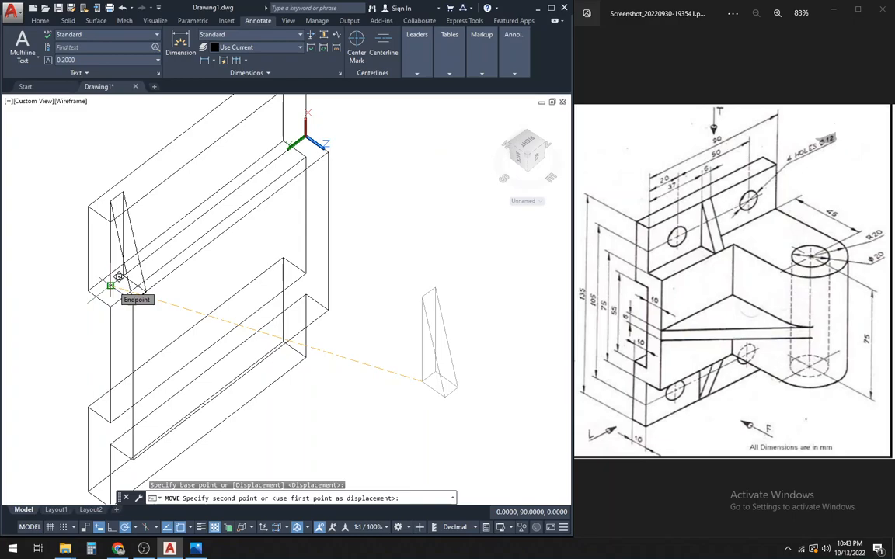
pyautogui.click(118, 277)
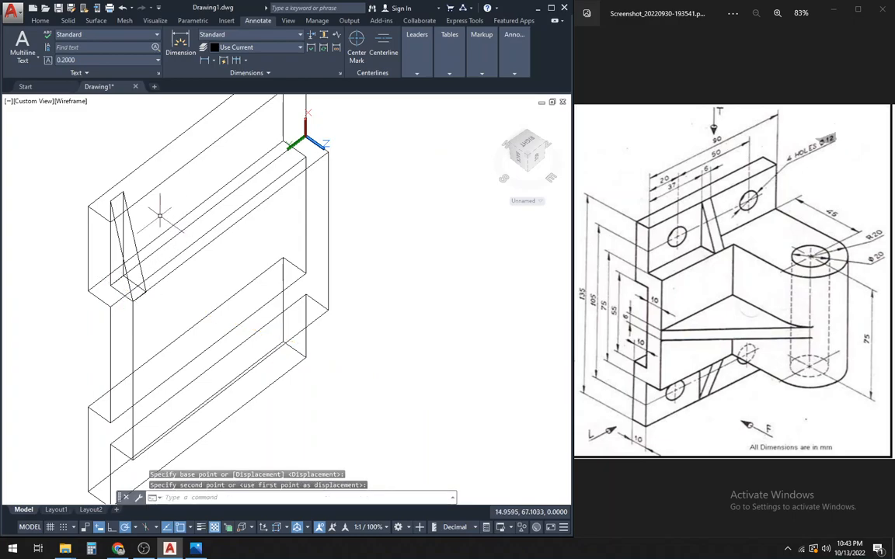
pyautogui.scroll(-2, 156, 219)
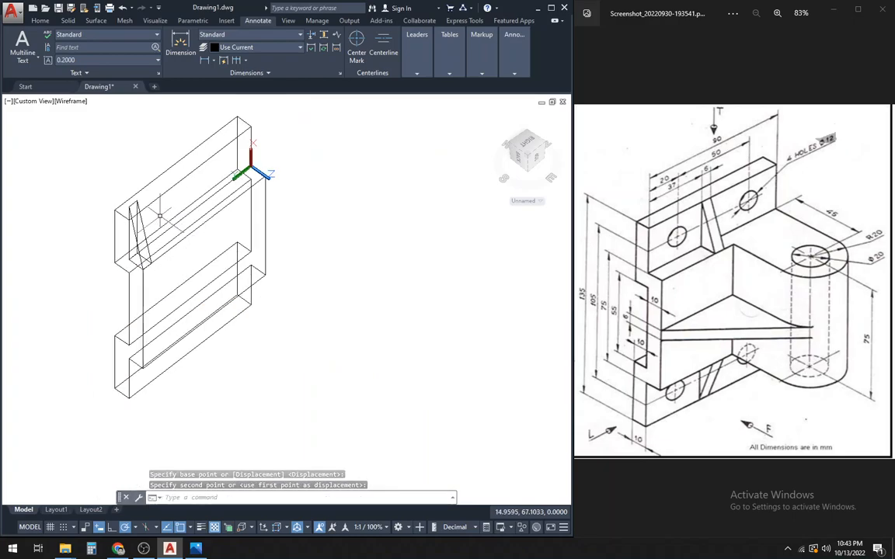
# Set the wedge's length to 30 mm in its object properties.
pyautogui.click(149, 220)
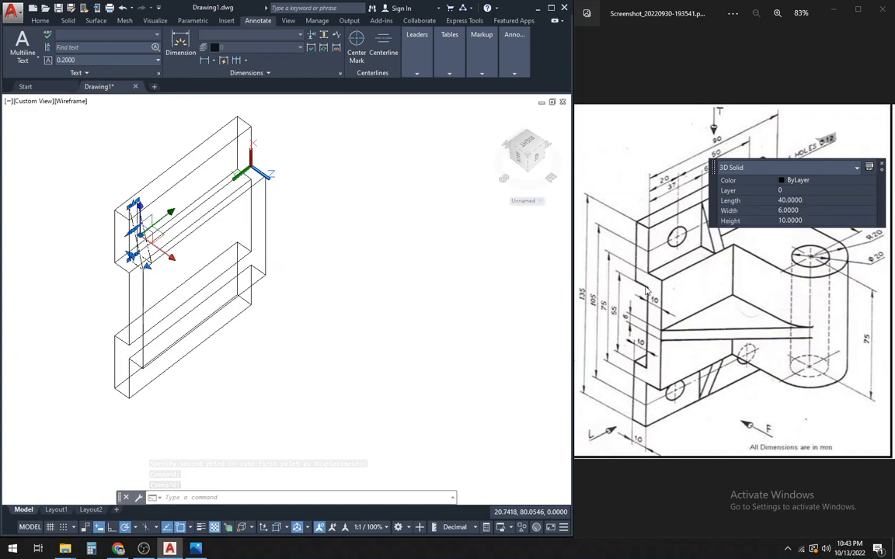
pyautogui.click(804, 202)
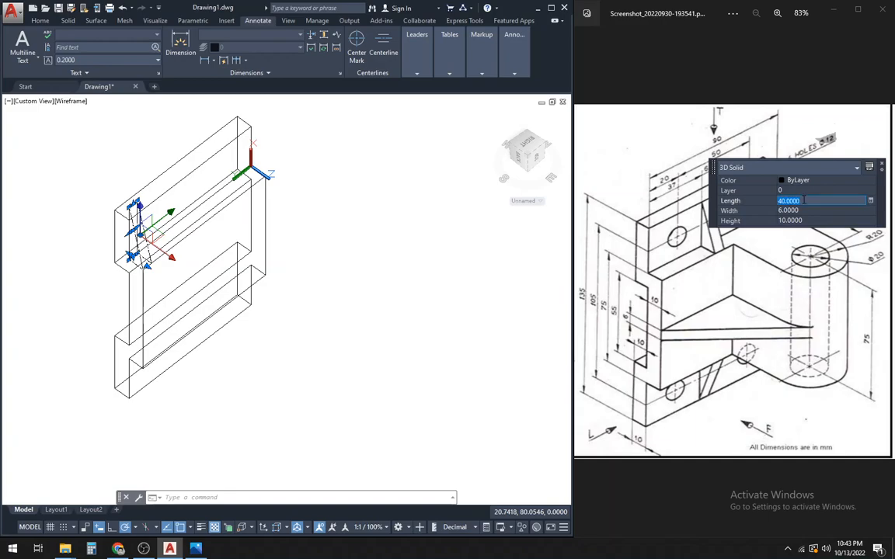
pyautogui.write('30')
pyautogui.press('Tab')
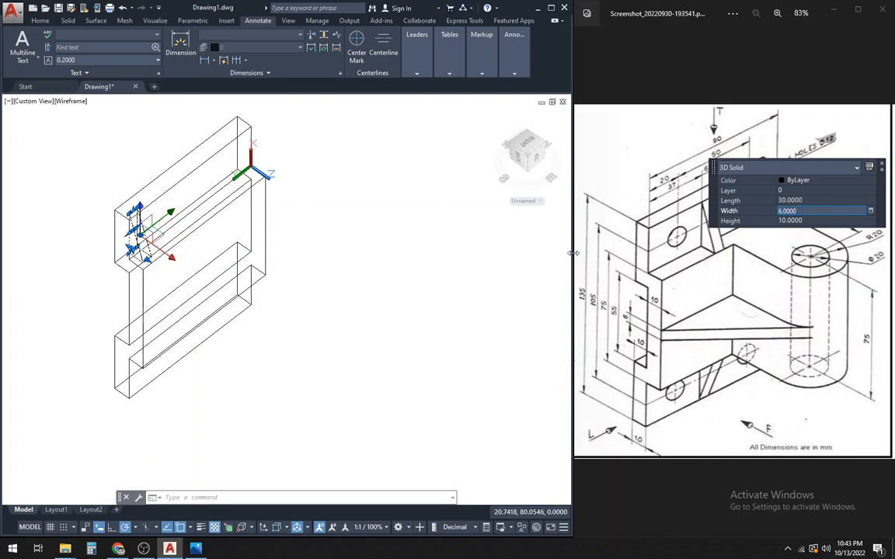
pyautogui.press('Escape')
pyautogui.scroll(2, 140, 228)
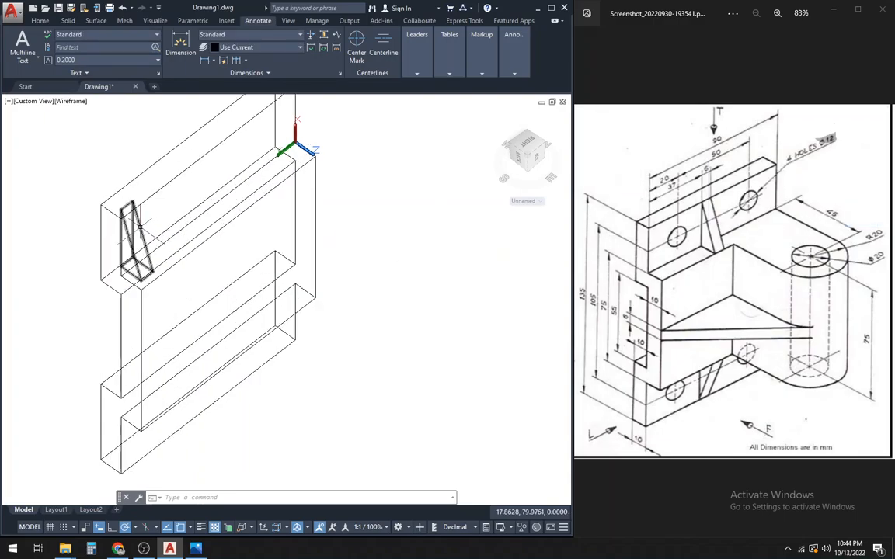
# Move the wedge by its lower back corner down onto the near corner of the step below the upper section.
pyautogui.click(142, 225)
pyautogui.rightClick(390, 161)
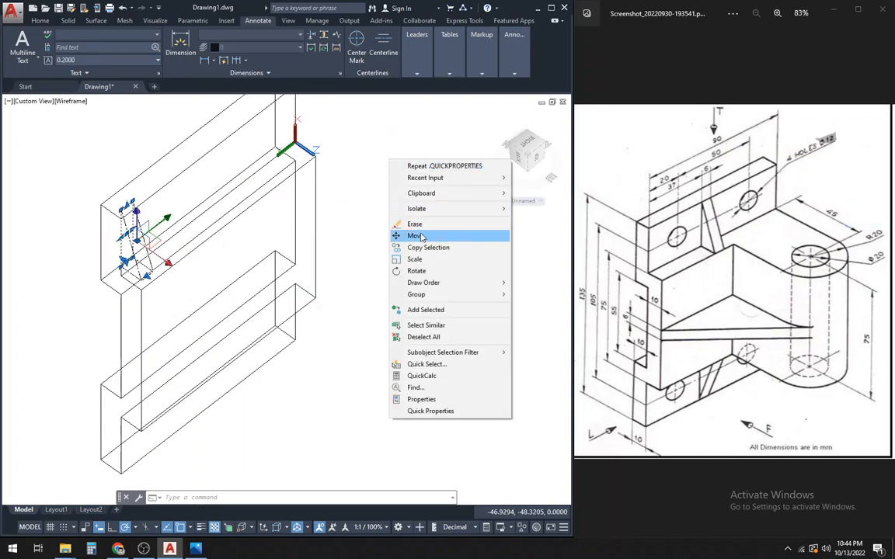
pyautogui.click(417, 236)
pyautogui.scroll(3, 155, 242)
pyautogui.click(65, 278)
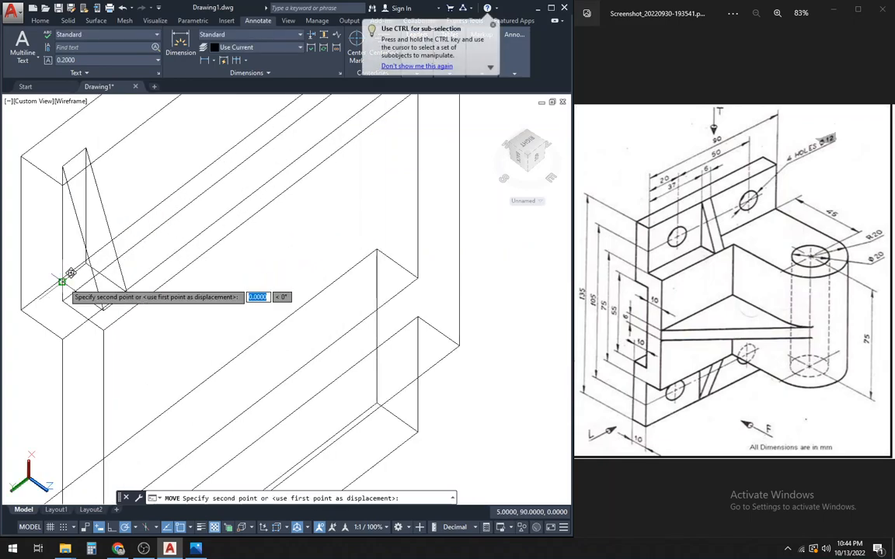
pyautogui.click(67, 293)
pyautogui.scroll(-3, 128, 275)
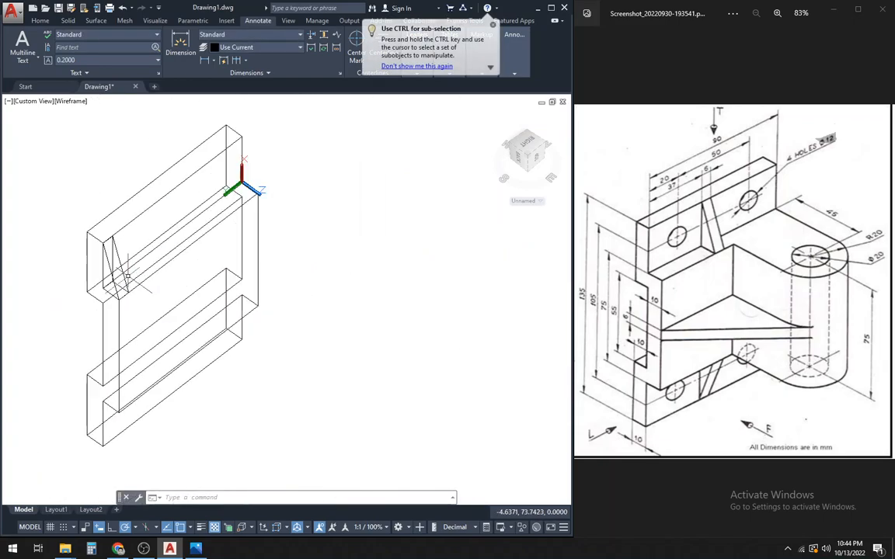
# Move the wedge 37 mm along the step, away from the plate's near end.
pyautogui.click(124, 276)
pyautogui.rightClick(317, 176)
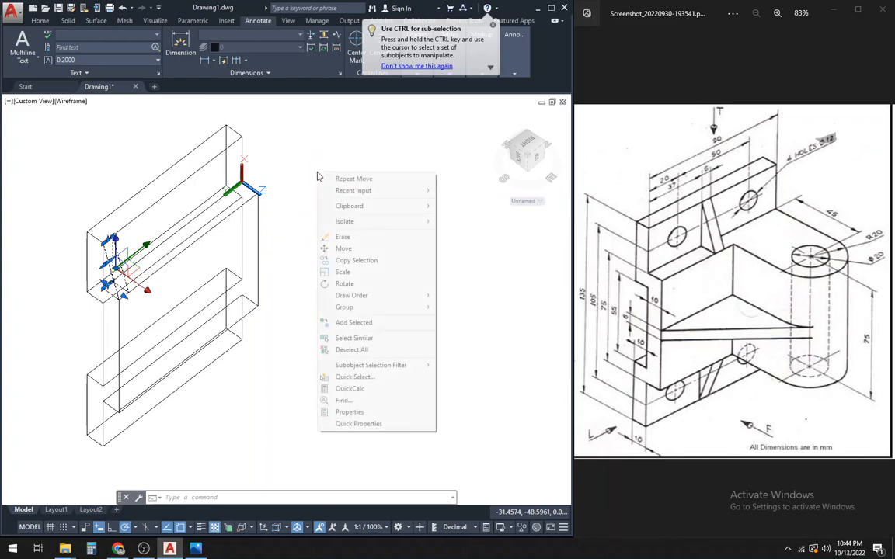
pyautogui.click(346, 249)
pyautogui.click(288, 287)
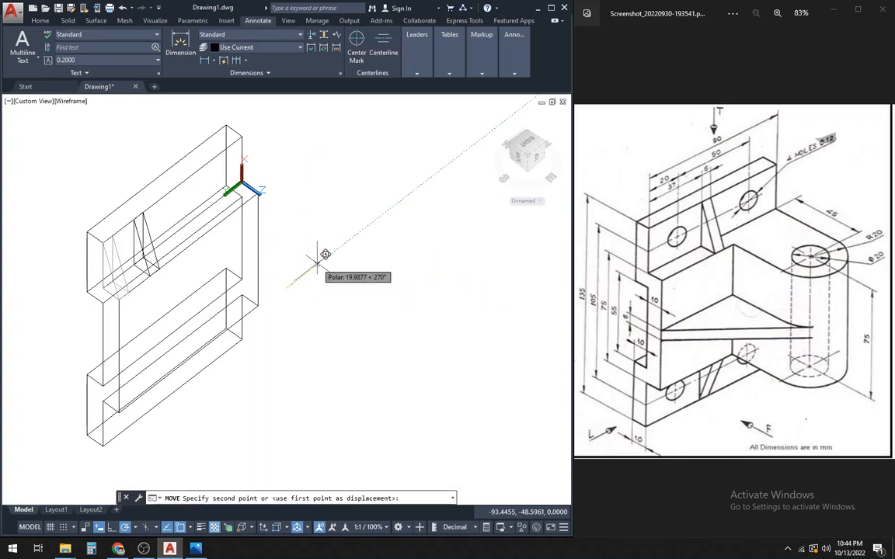
pyautogui.click(316, 261)
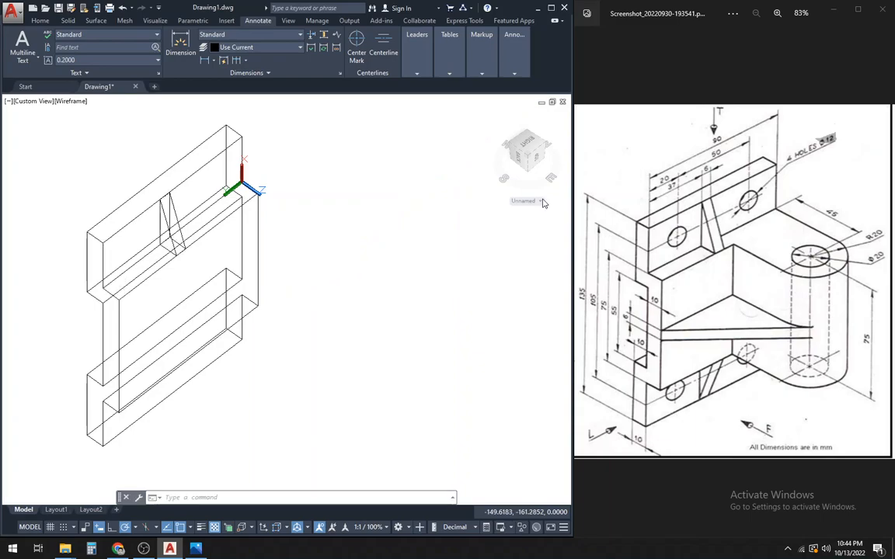
# Show the model in the Hidden visual style.
pyautogui.click(70, 101)
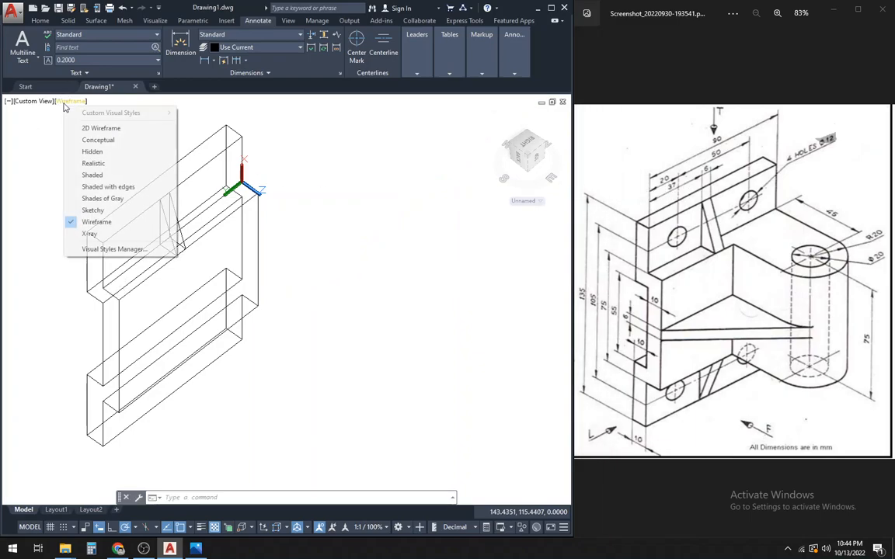
pyautogui.click(104, 153)
pyautogui.keyDown('shift'); pyautogui.moveTo(272, 167); pyautogui.dragTo(316, 220, button='middle'); pyautogui.keyUp('shift')
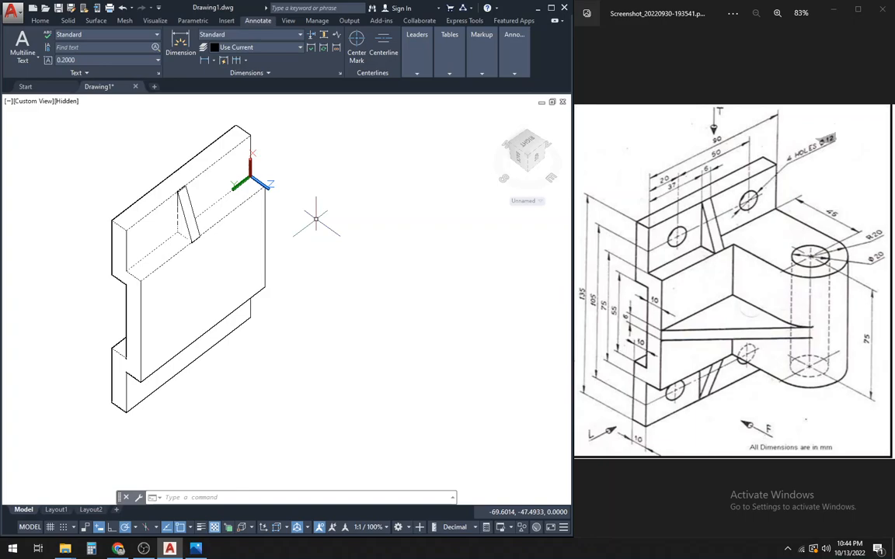
pyautogui.keyDown('shift'); pyautogui.moveTo(316, 220); pyautogui.dragTo(320, 280, button='middle'); pyautogui.keyUp('shift')
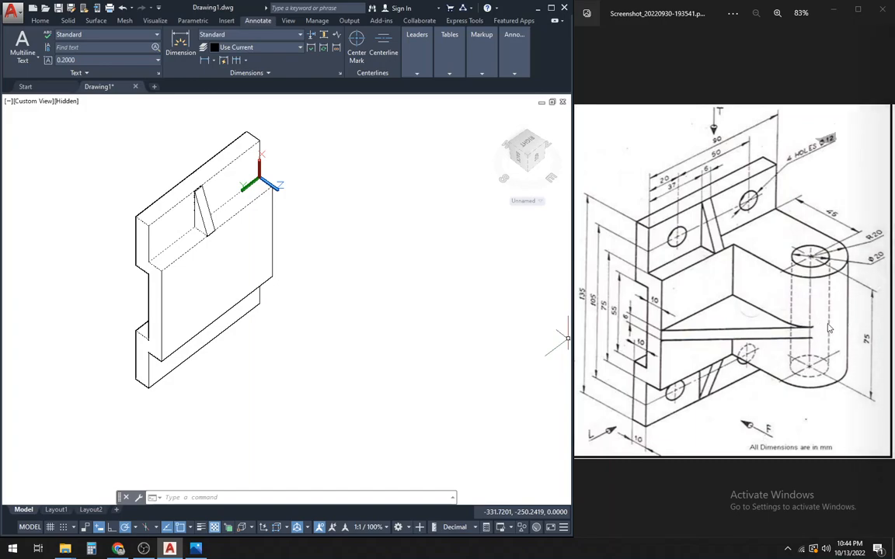
# Switch to the Top view and draw a circle of 20 mm radius in the free space beside the plate.
pyautogui.scroll(-2, 319, 284)
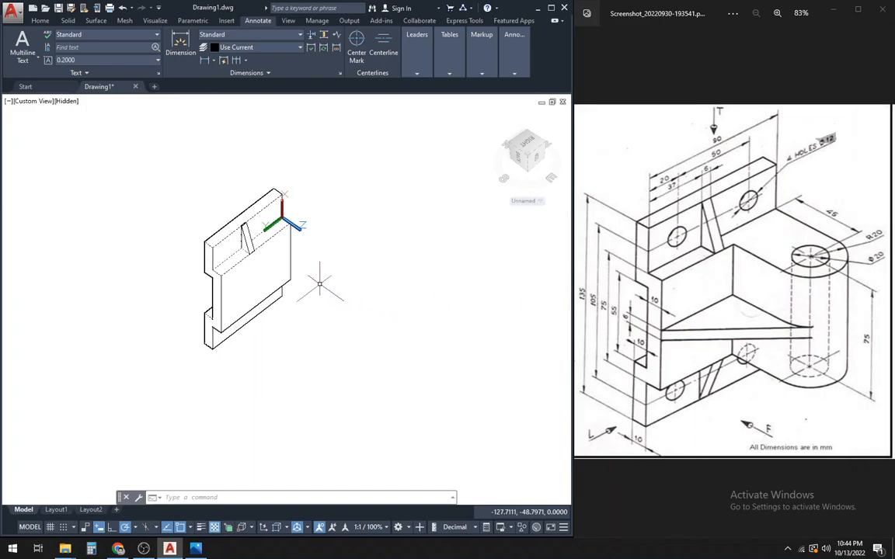
pyautogui.scroll(2, 365, 308)
pyautogui.scroll(-3, 337, 280)
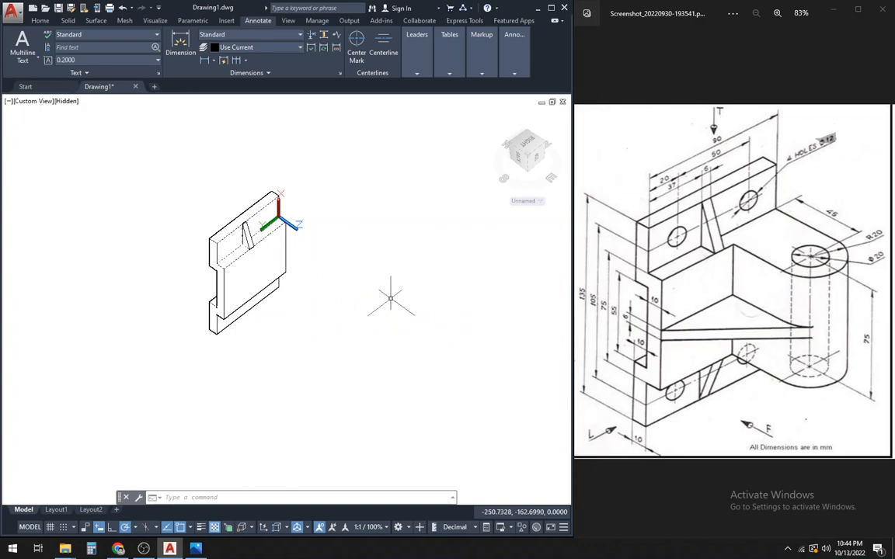
pyautogui.moveTo(387, 300); pyautogui.dragTo(373, 306, button='middle')
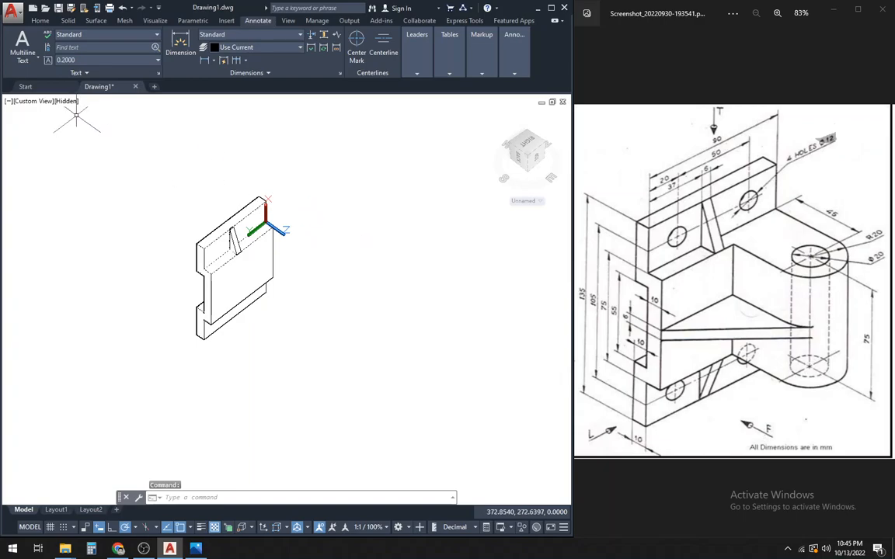
pyautogui.click(39, 101)
pyautogui.click(62, 128)
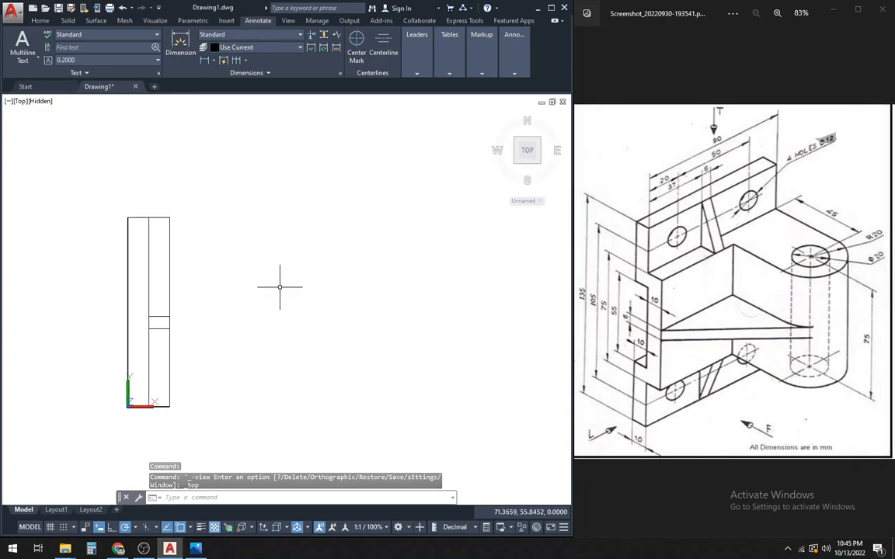
pyautogui.moveTo(278, 290); pyautogui.dragTo(261, 290, button='middle')
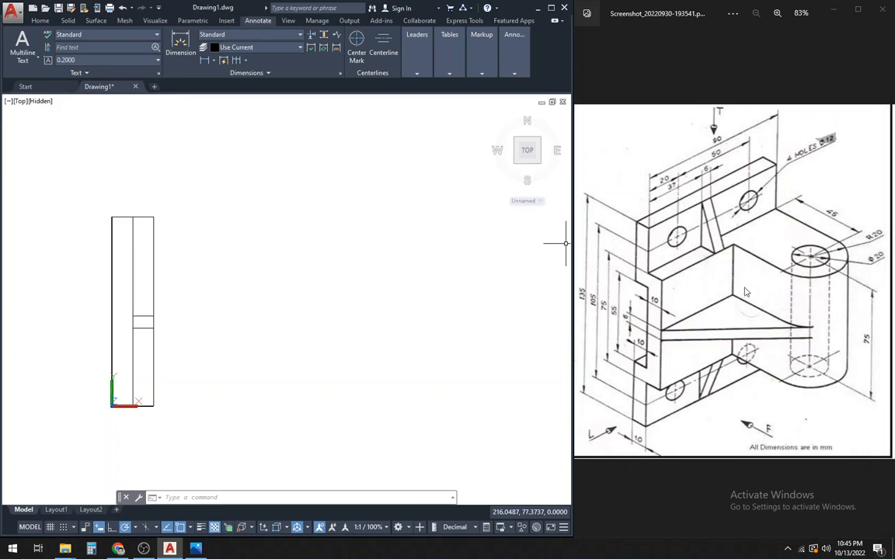
pyautogui.write('c')
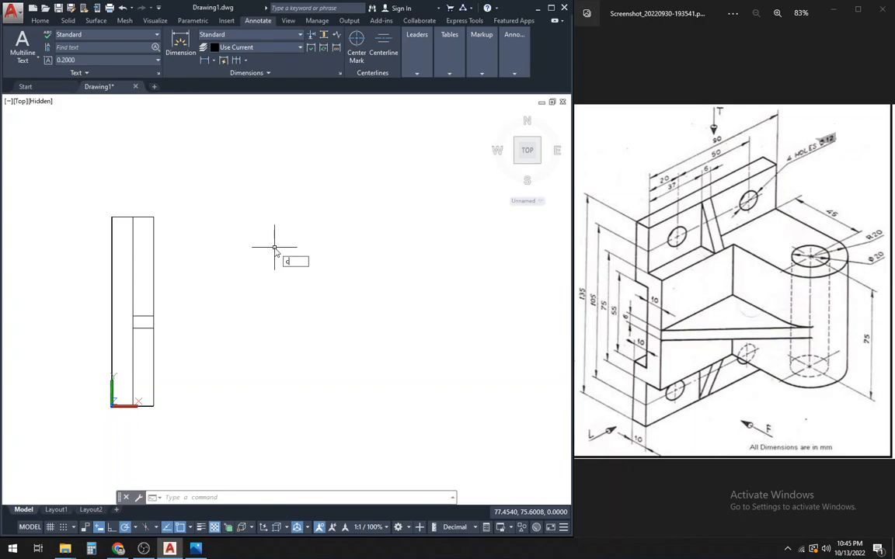
pyautogui.press('Return')
pyautogui.click(283, 286)
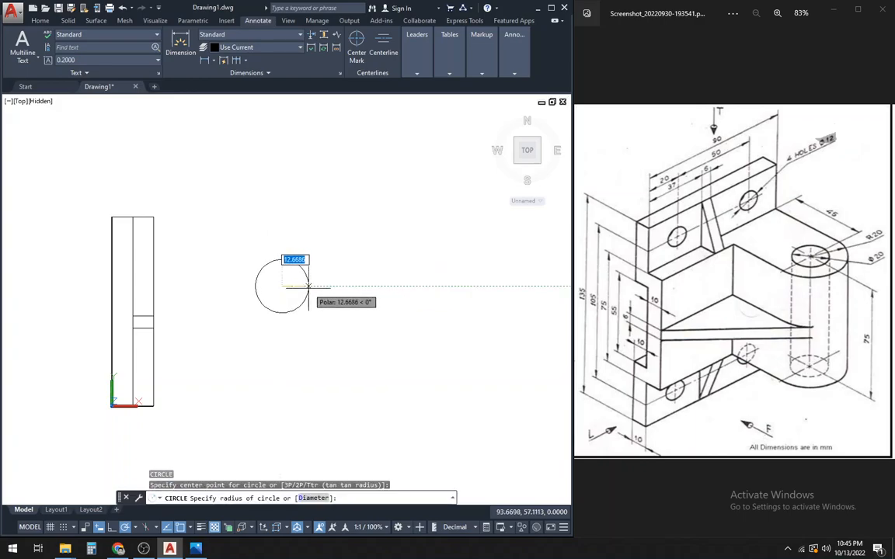
pyautogui.write('20')
pyautogui.press('Return')
# Draw a concentric circle of 10 mm radius inside the circle beside the plate.
pyautogui.write('c')
pyautogui.press('Return')
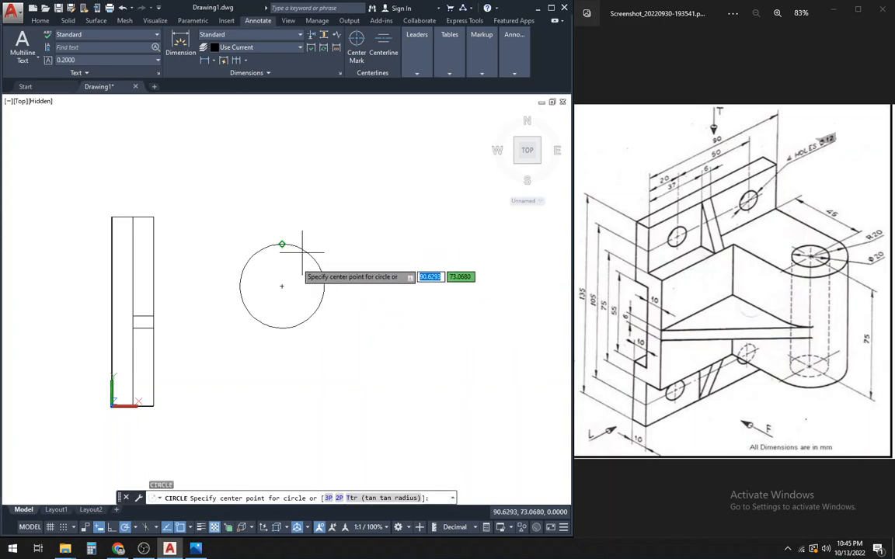
pyautogui.click(282, 286)
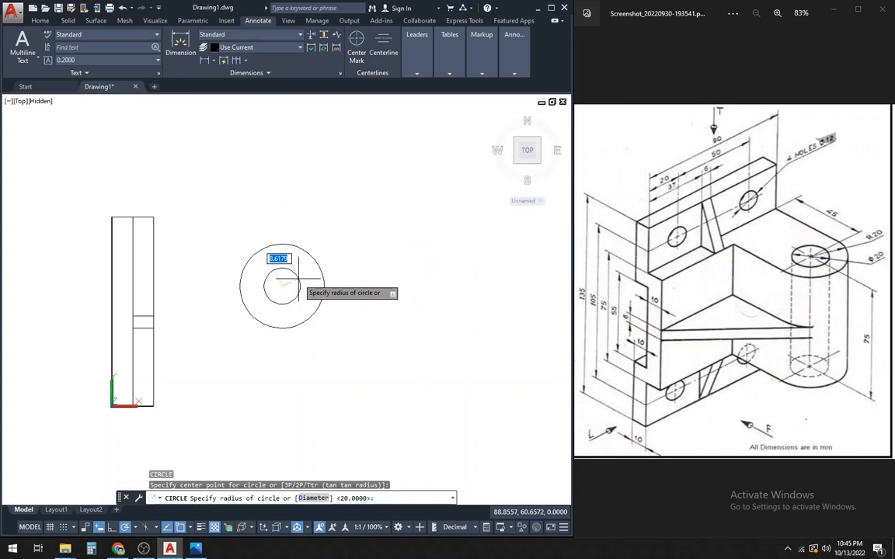
pyautogui.write('10')
pyautogui.press('Return')
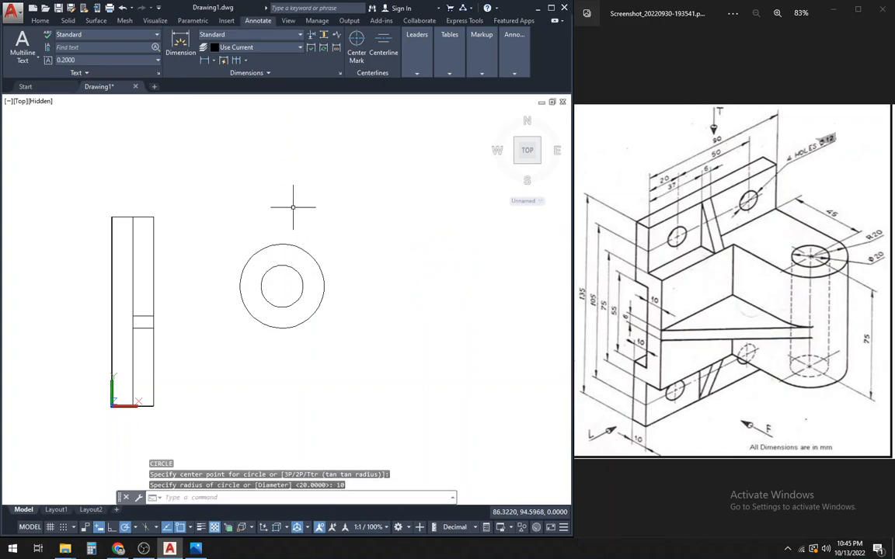
# Switch to the SE Isometric view.
pyautogui.click(22, 102)
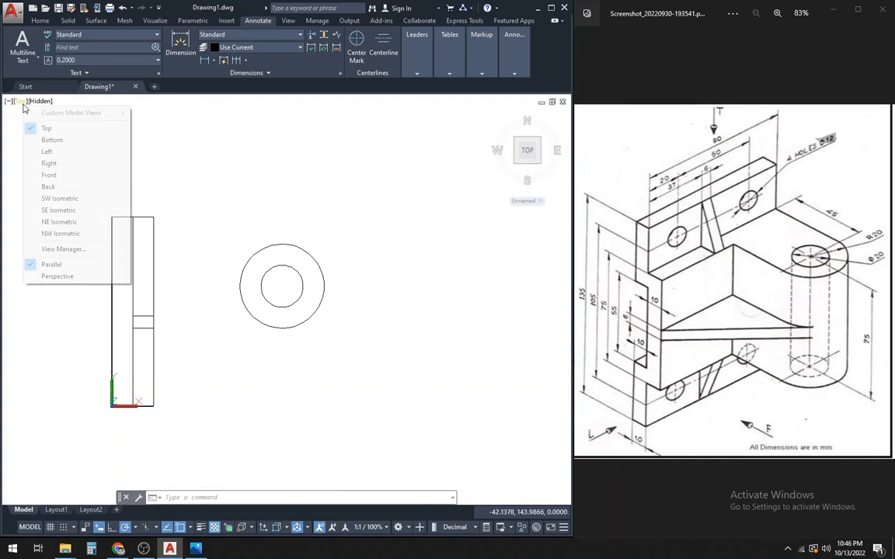
pyautogui.click(63, 212)
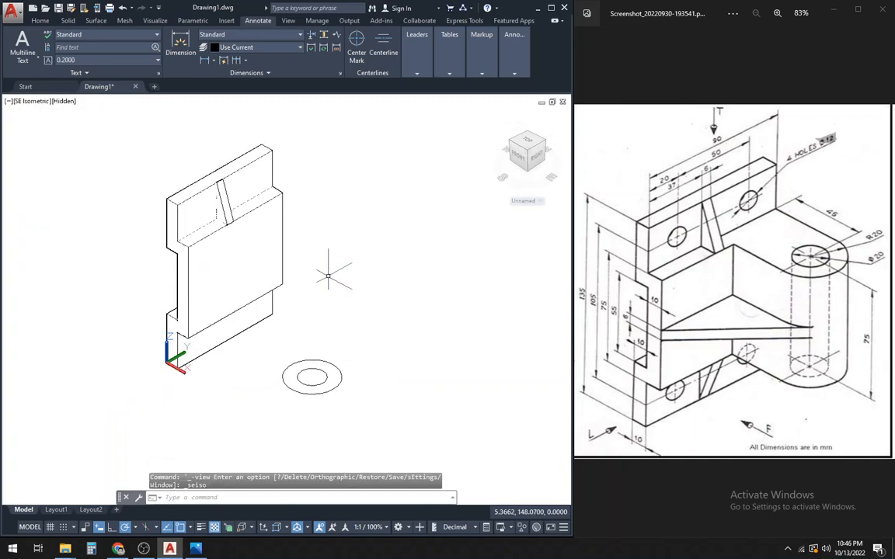
pyautogui.click(275, 346)
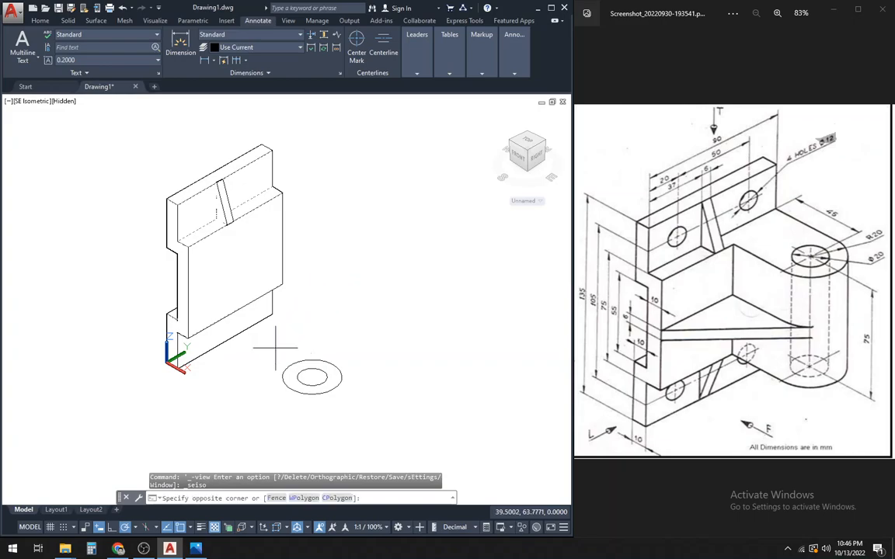
pyautogui.click(356, 404)
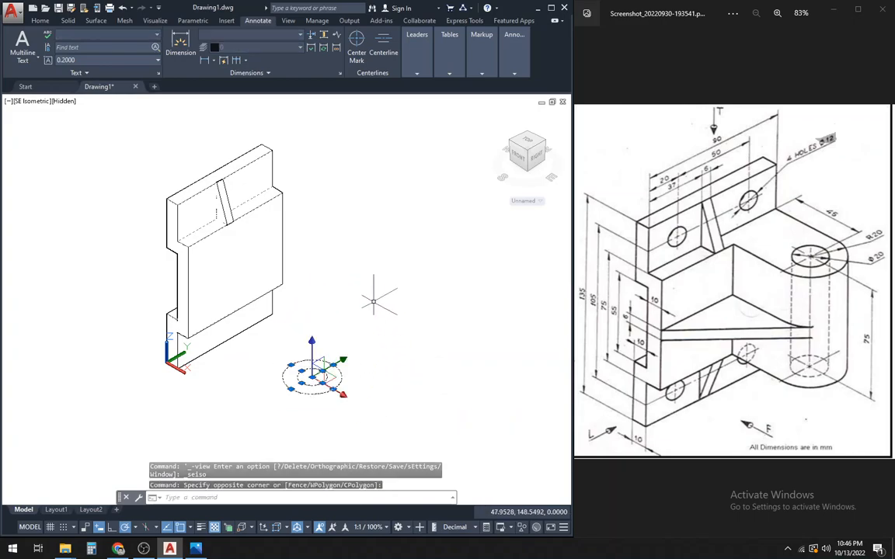
pyautogui.press('Escape')
# Draw a 45 mm line outward from the inner corner at the far end of the upper step.
pyautogui.write('l')
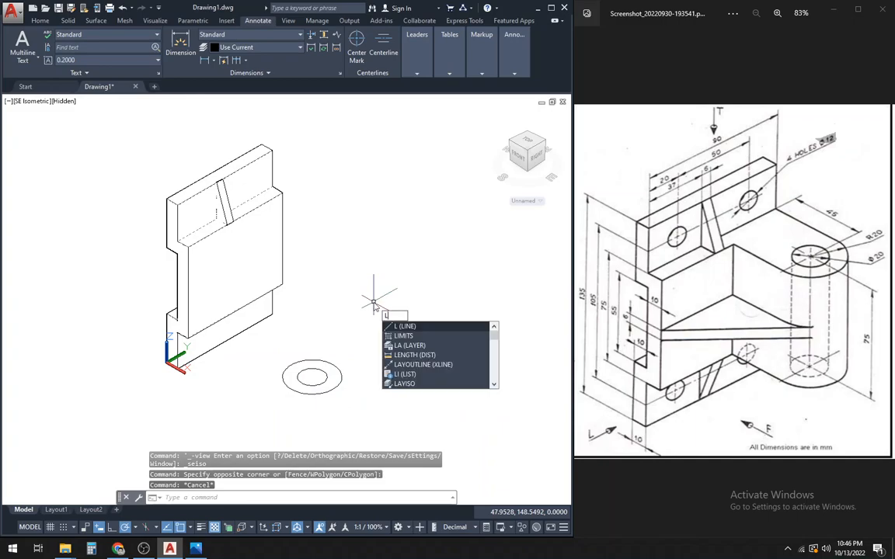
pyautogui.press('Return')
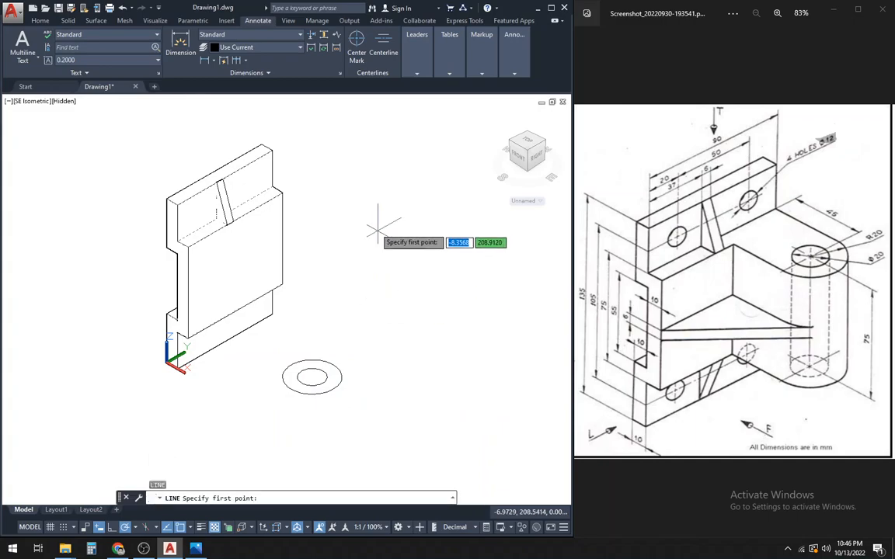
pyautogui.click(272, 188)
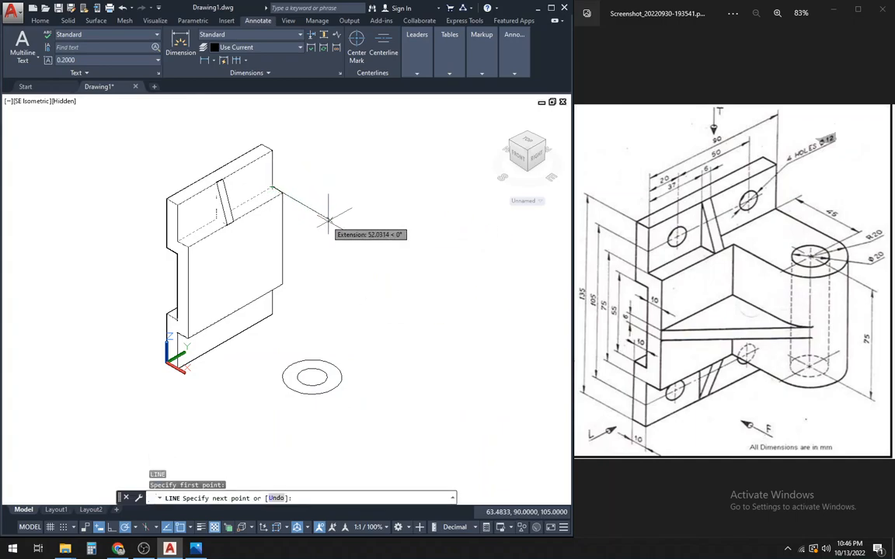
pyautogui.write('45')
pyautogui.press('Return')
pyautogui.press('Escape')
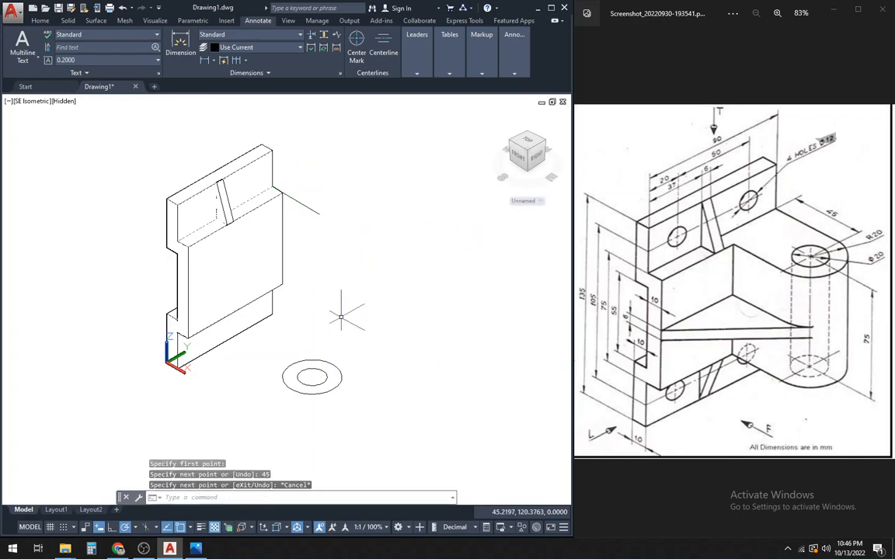
# Move both circles by the outer circle's quadrant onto the free end of the 45 mm line.
pyautogui.click(249, 303)
pyautogui.click(359, 396)
pyautogui.rightClick(386, 284)
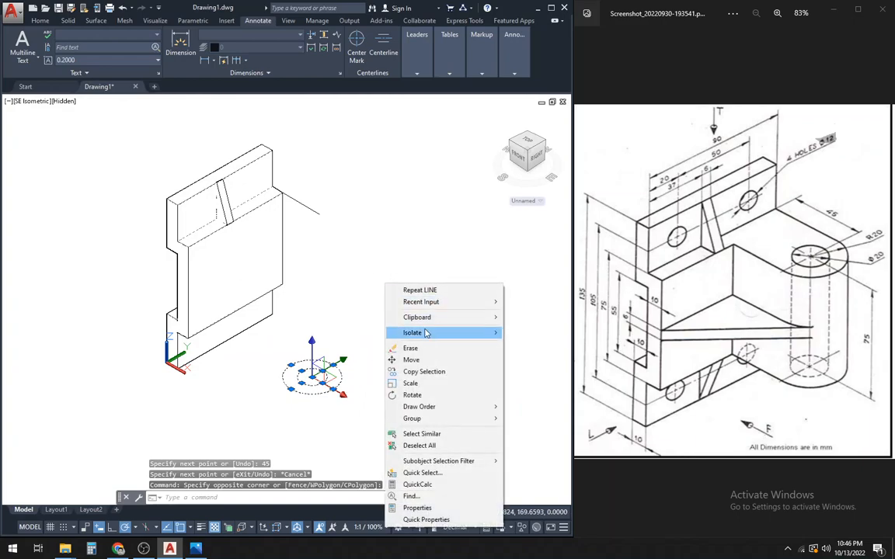
pyautogui.click(411, 360)
pyautogui.scroll(2, 329, 371)
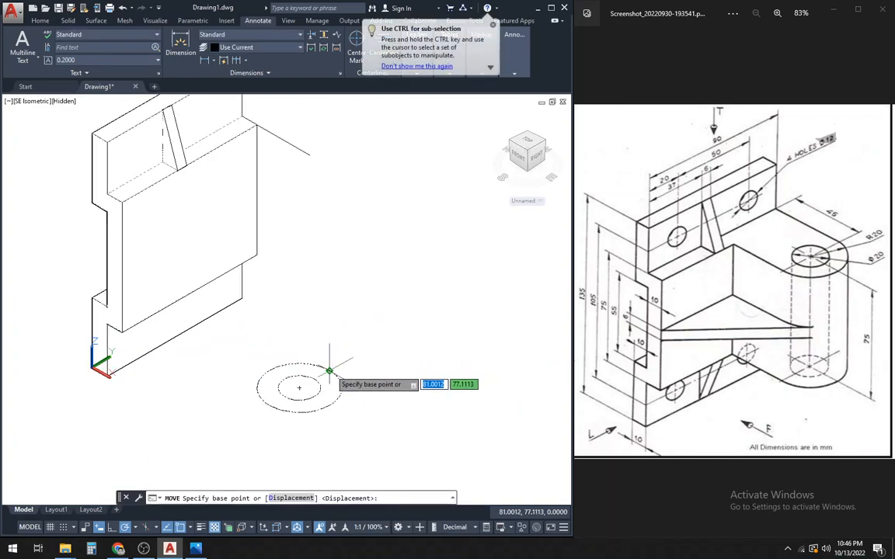
pyautogui.click(329, 371)
pyautogui.scroll(-3, 334, 342)
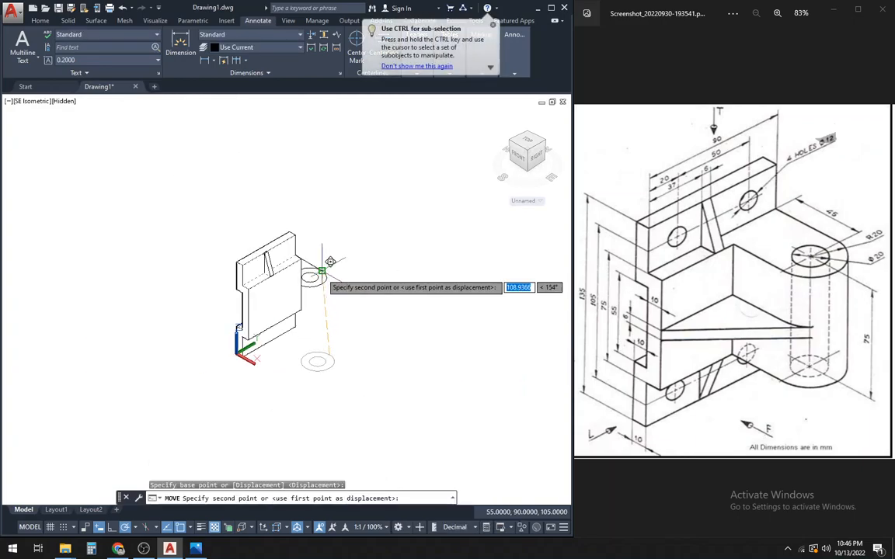
pyautogui.click(322, 271)
# Draw a line from the near outer corner of the upper step tangent to the outer circle.
pyautogui.scroll(2, 363, 270)
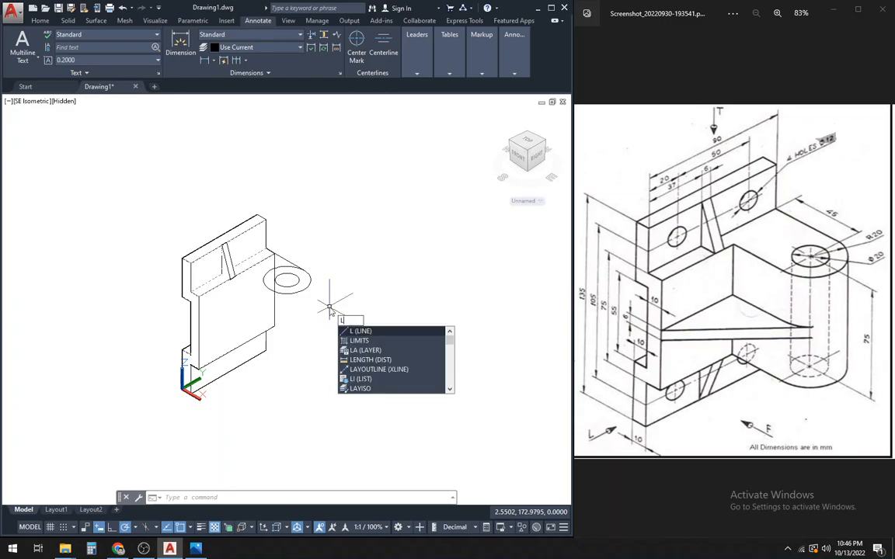
pyautogui.press('Return')
pyautogui.scroll(1, 260, 296)
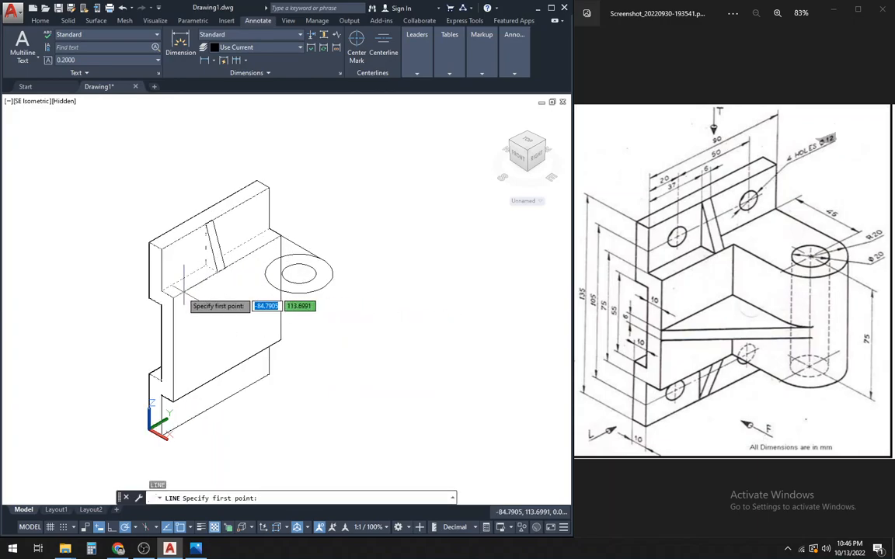
pyautogui.click(172, 298)
pyautogui.scroll(1, 175, 296)
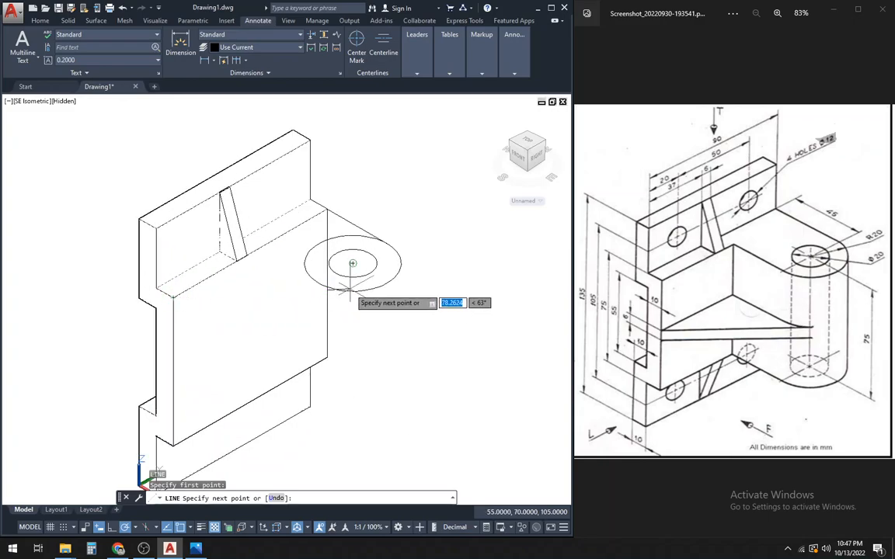
pyautogui.scroll(-2, 341, 311)
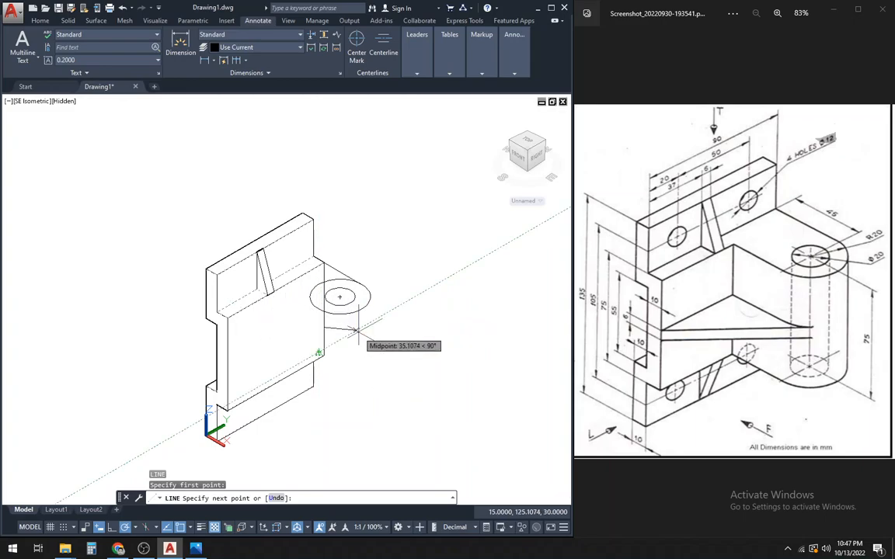
pyautogui.write('tan')
pyautogui.press('Return')
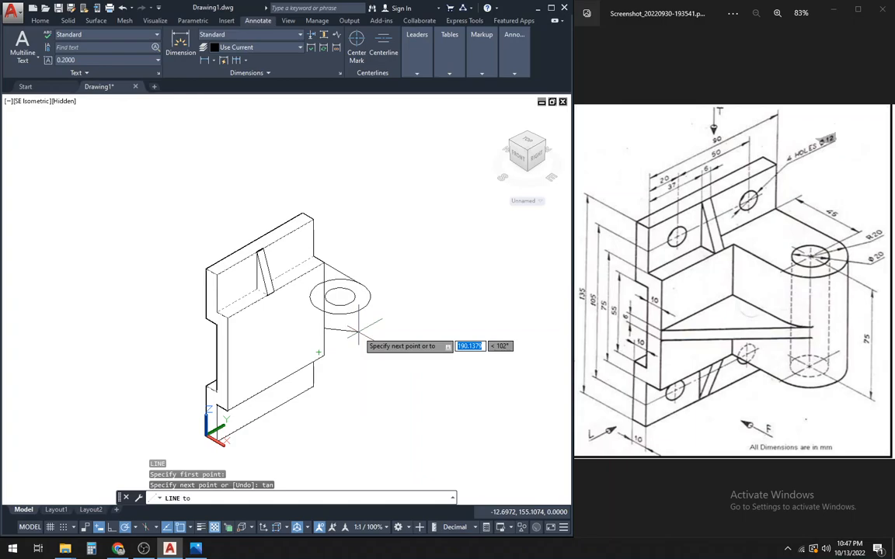
pyautogui.click(342, 311)
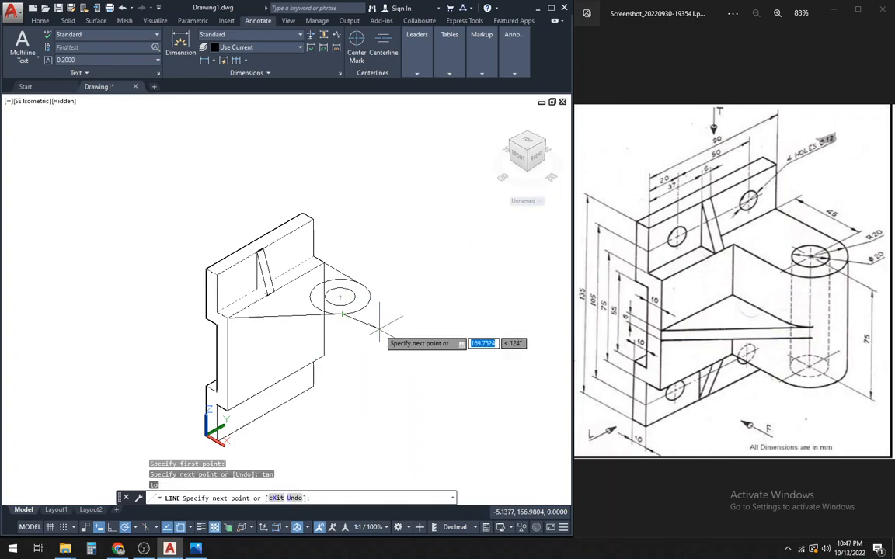
pyautogui.press('Escape')
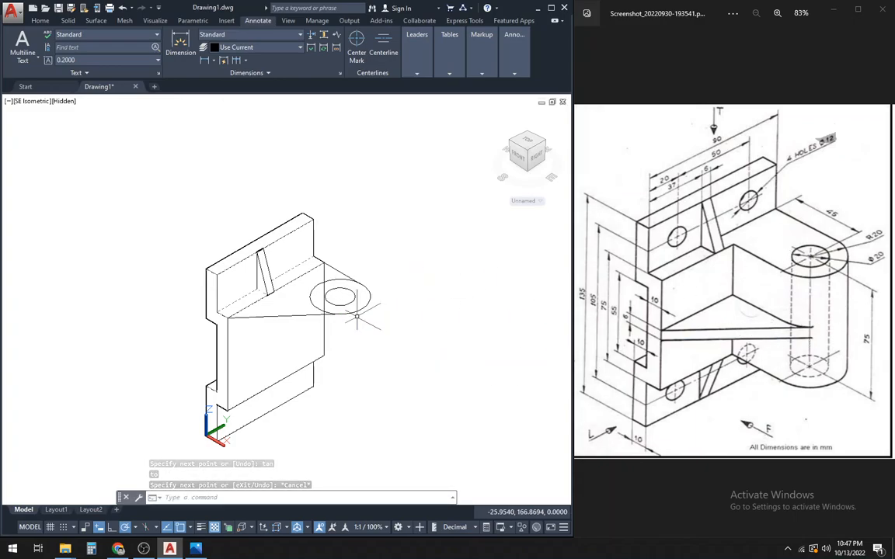
# Copy both circles and the tangent line into the free space beside the plate, along the X direction.
pyautogui.scroll(4, 356, 316)
pyautogui.scroll(3, 332, 320)
pyautogui.scroll(-6, 334, 323)
pyautogui.scroll(3, 336, 325)
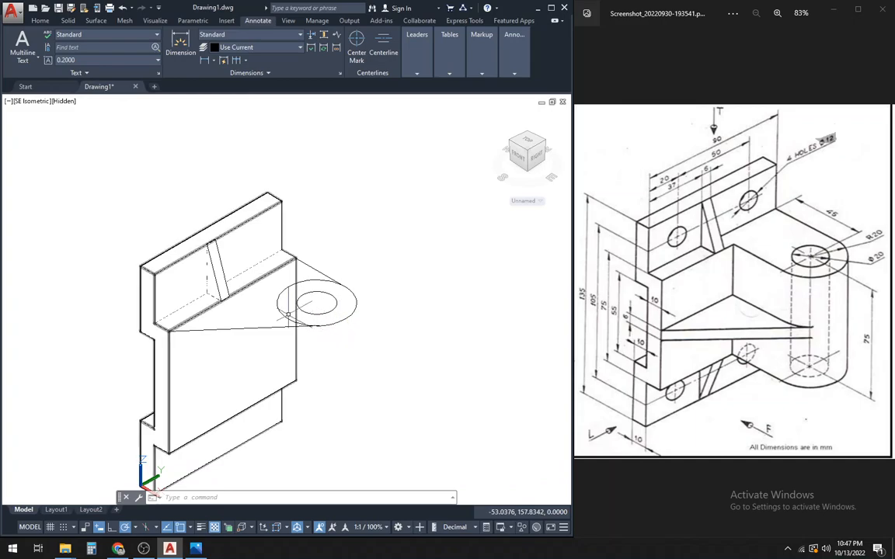
pyautogui.click(321, 299)
pyautogui.click(301, 303)
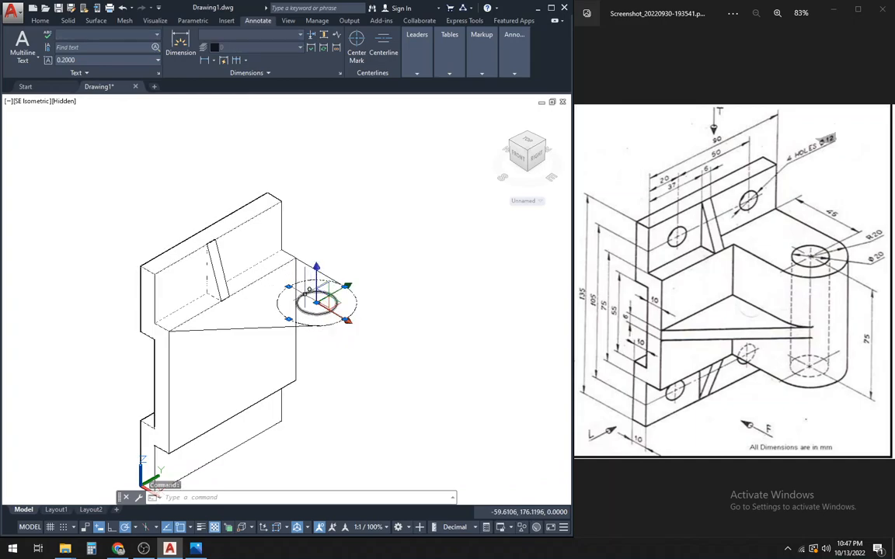
pyautogui.click(265, 328)
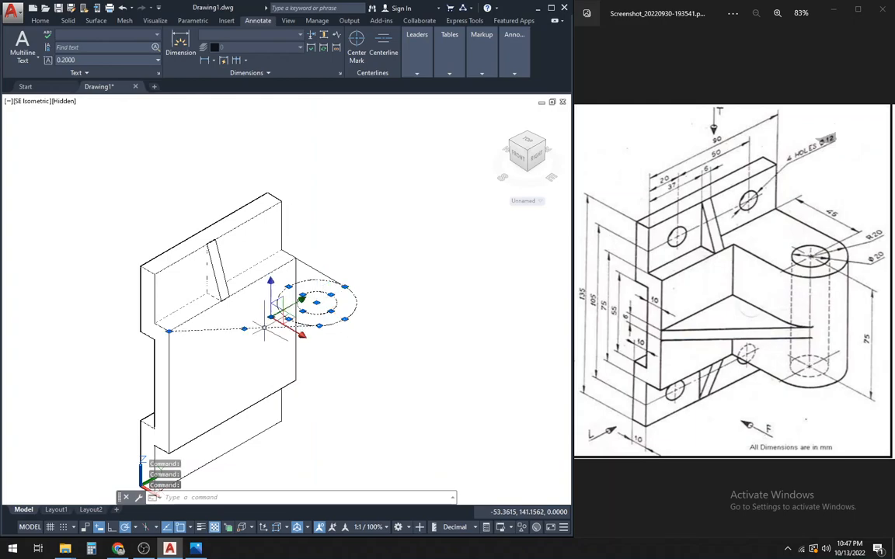
pyautogui.rightClick(372, 229)
pyautogui.click(400, 303)
pyautogui.scroll(-4, 371, 268)
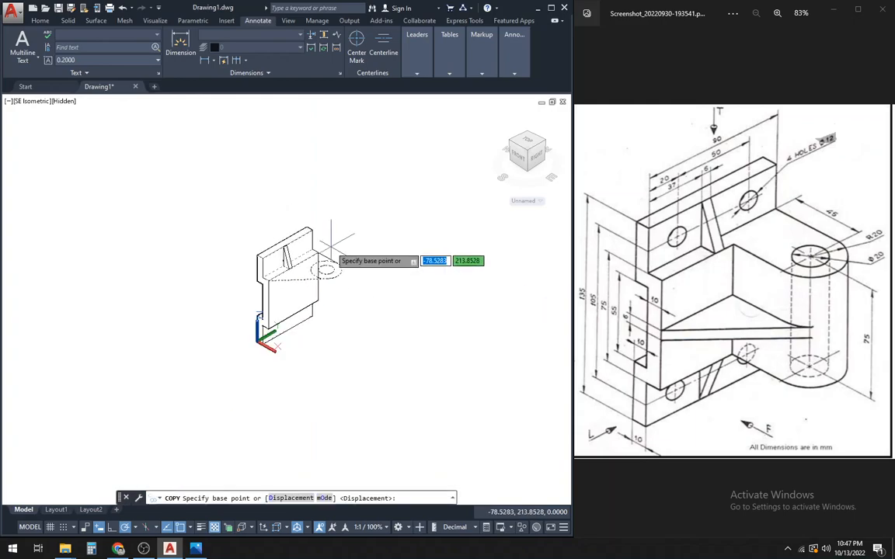
pyautogui.click(372, 271)
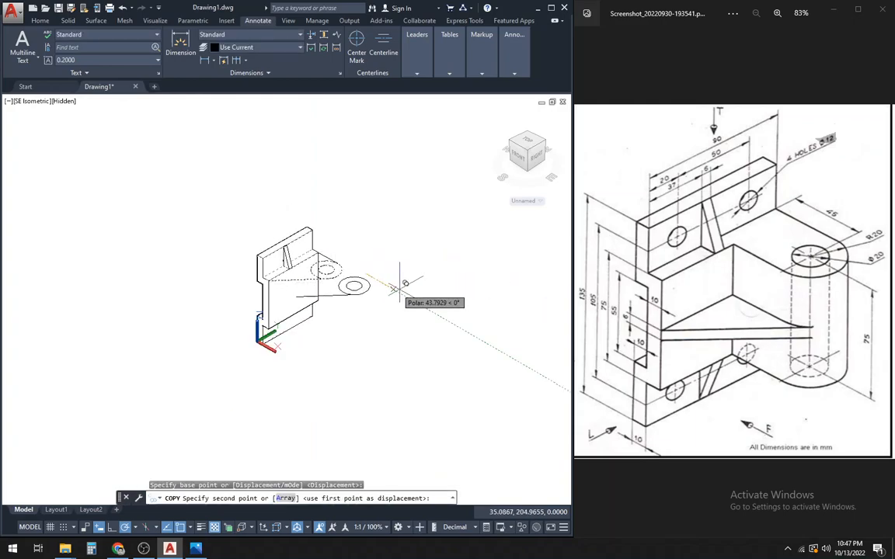
pyautogui.click(470, 320)
pyautogui.press('Escape')
pyautogui.scroll(3, 268, 274)
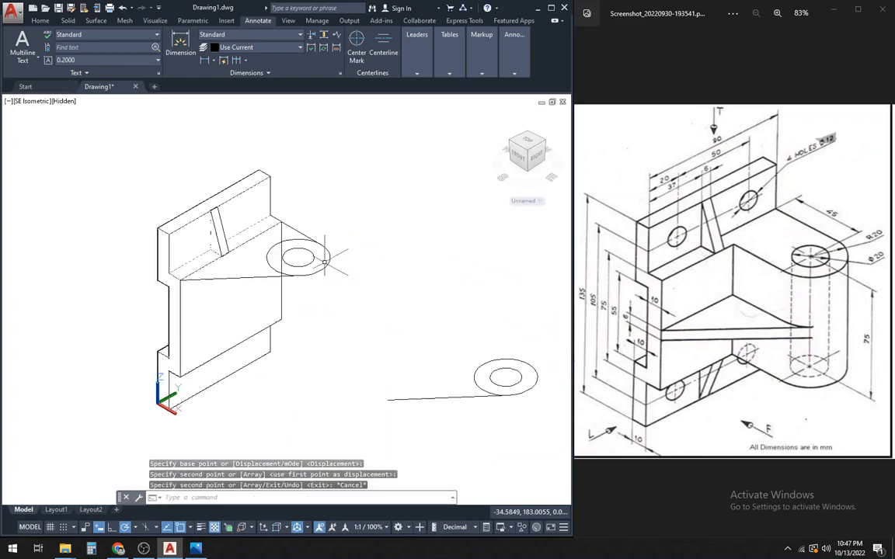
# Replace the original tangent line with a line from the outer circle's near quadrant straight to the step's outer edge, continued along it to the far corner.
pyautogui.click(266, 274)
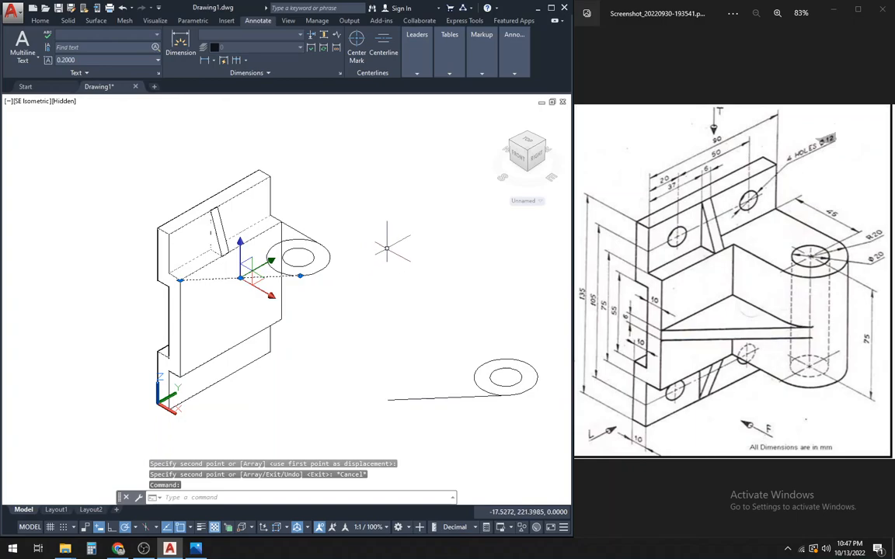
pyautogui.press('Delete')
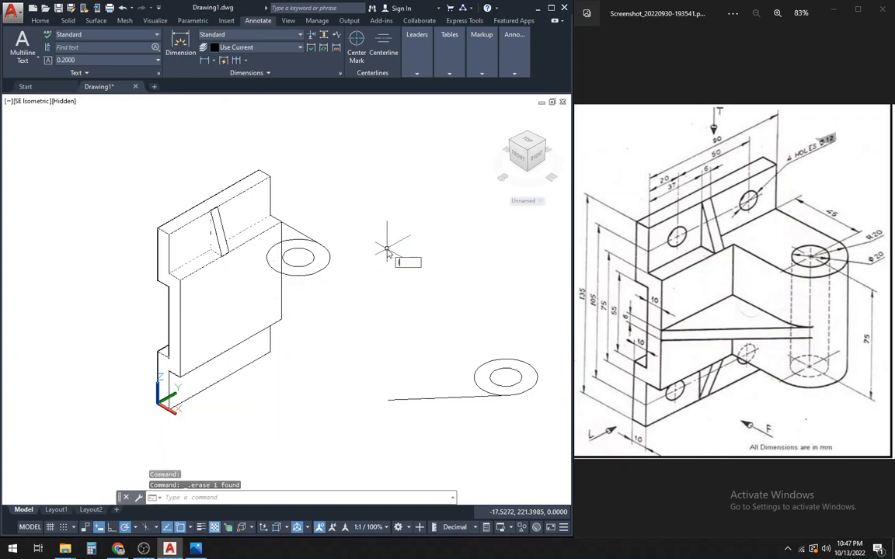
pyautogui.write('l')
pyautogui.press('Return')
pyautogui.scroll(2, 294, 254)
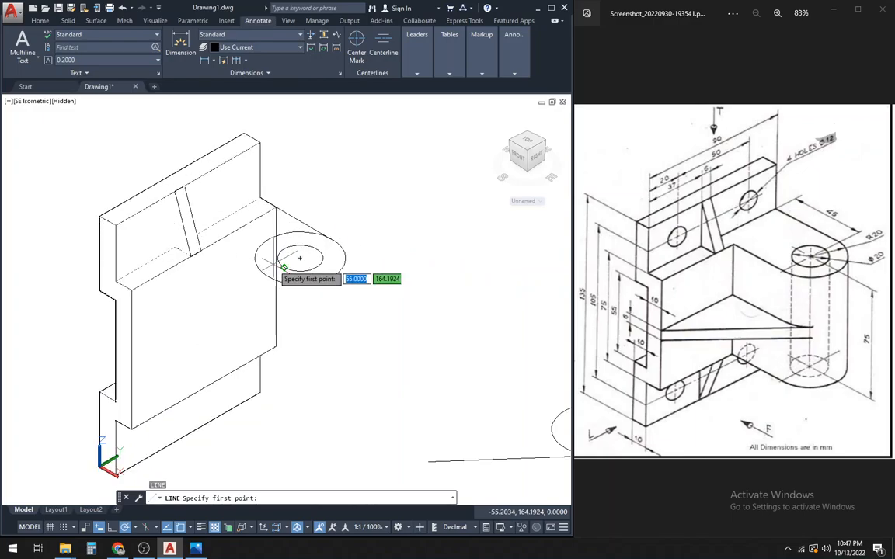
pyautogui.click(267, 276)
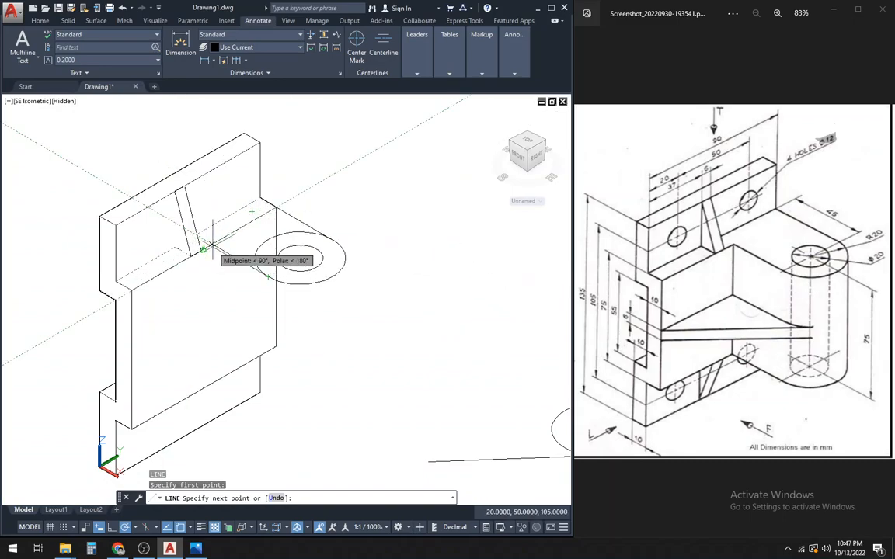
pyautogui.scroll(2, 213, 247)
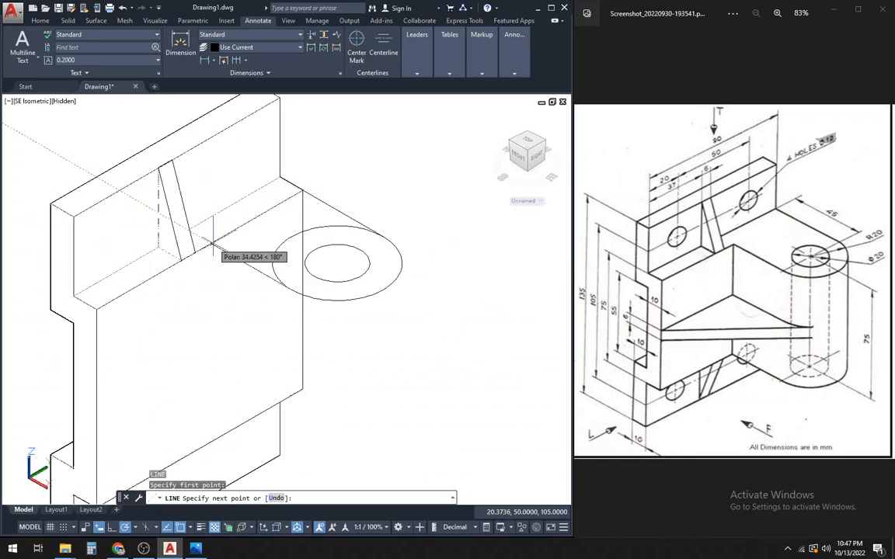
pyautogui.click(302, 189)
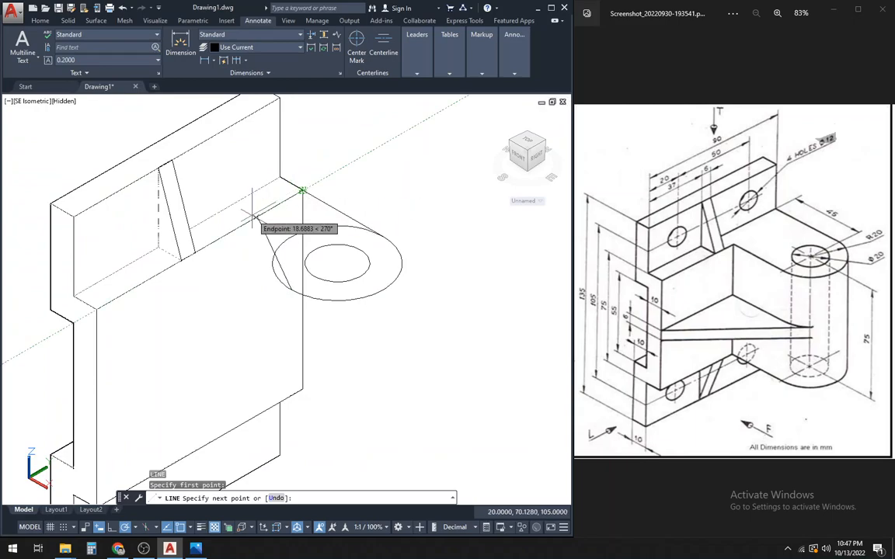
pyautogui.click(211, 244)
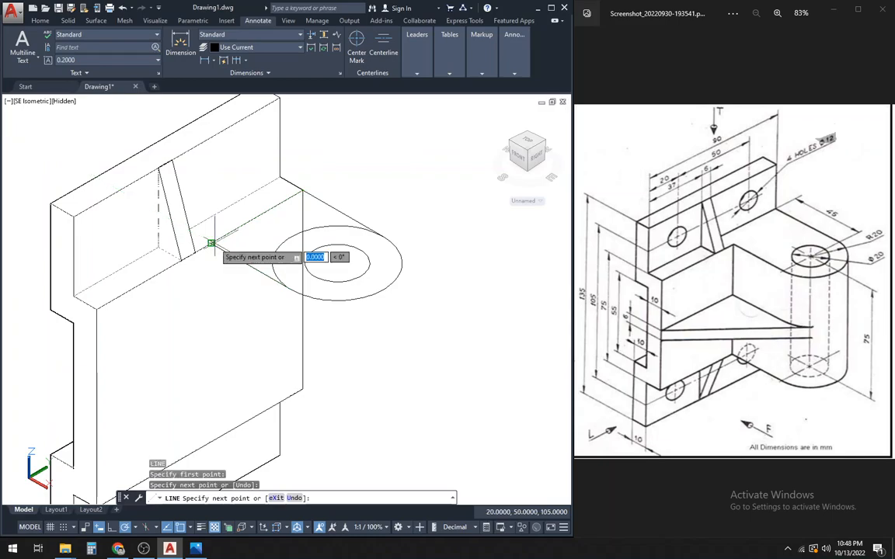
pyautogui.click(302, 190)
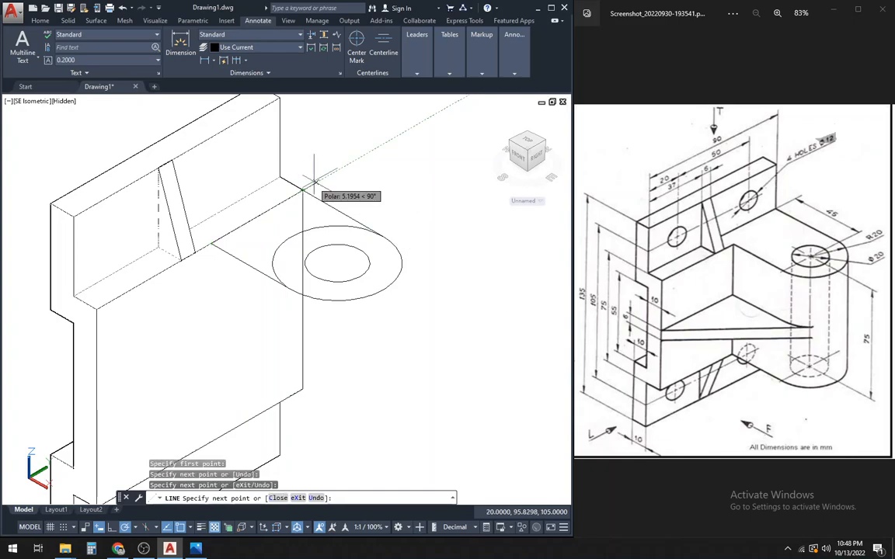
pyautogui.press('Escape')
# Stretch the plate-side end of the arm's far side line to the upper step's far outer corner.
pyautogui.scroll(-2, 307, 181)
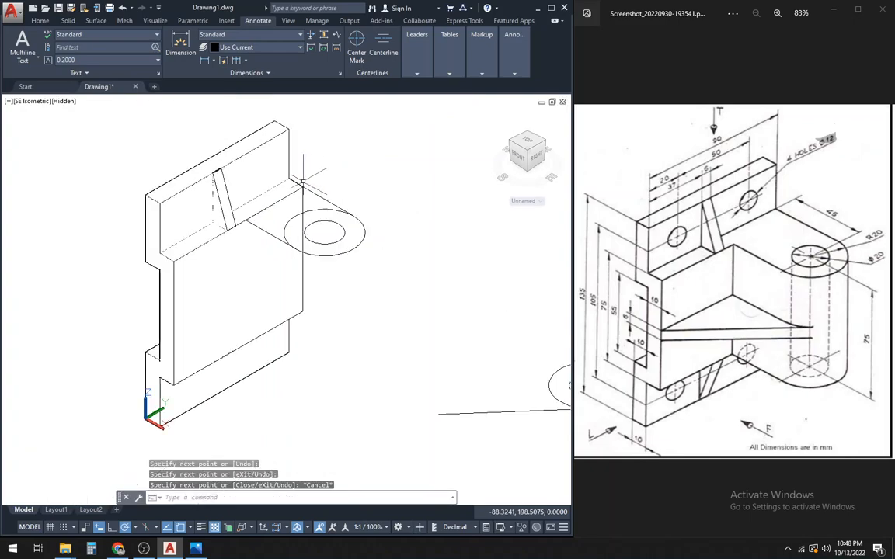
pyautogui.click(258, 119)
pyautogui.press('Escape')
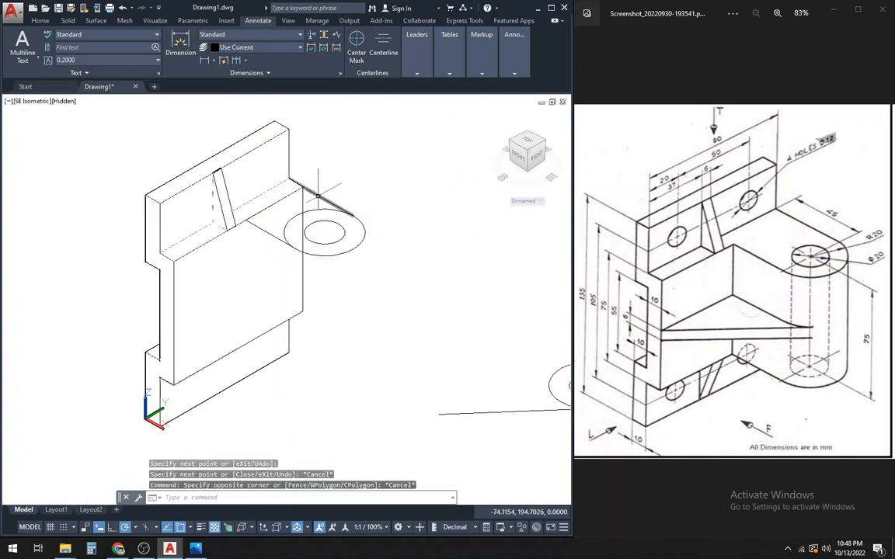
pyautogui.click(319, 194)
pyautogui.scroll(2, 278, 175)
pyautogui.click(293, 176)
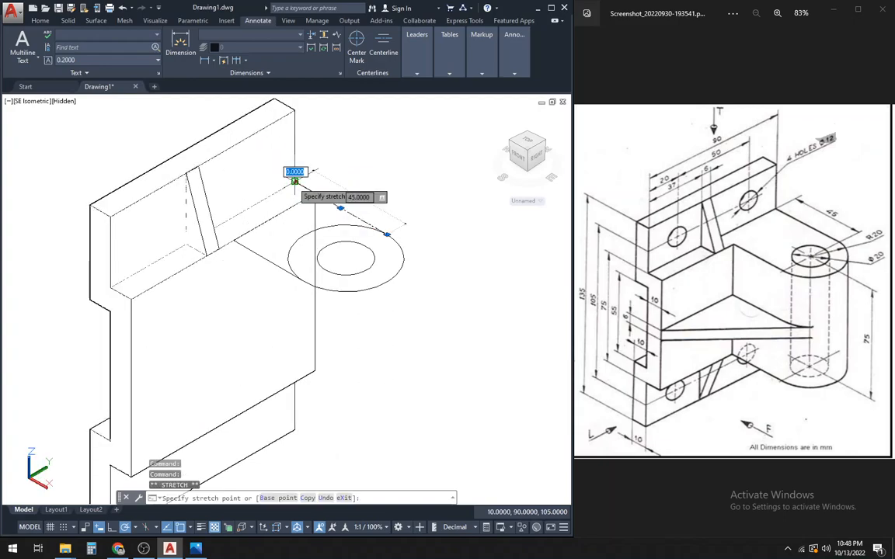
pyautogui.click(315, 192)
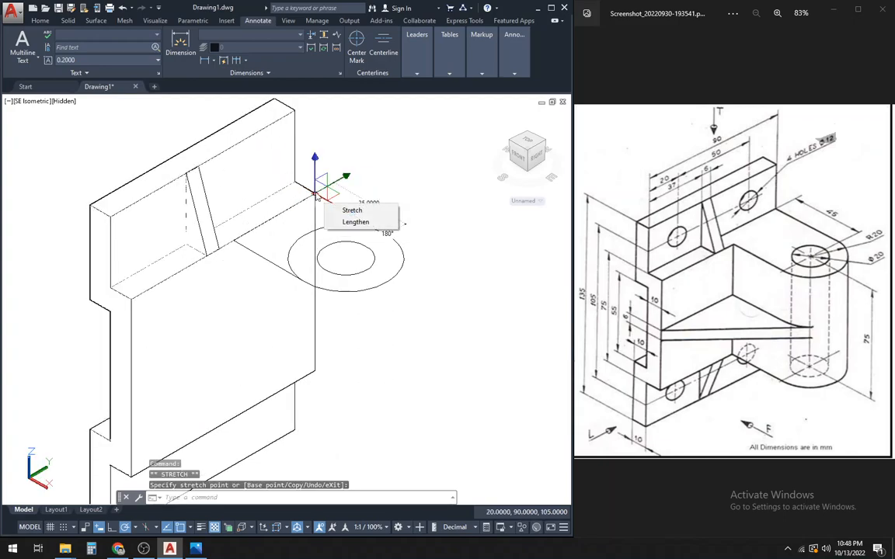
pyautogui.press('Escape')
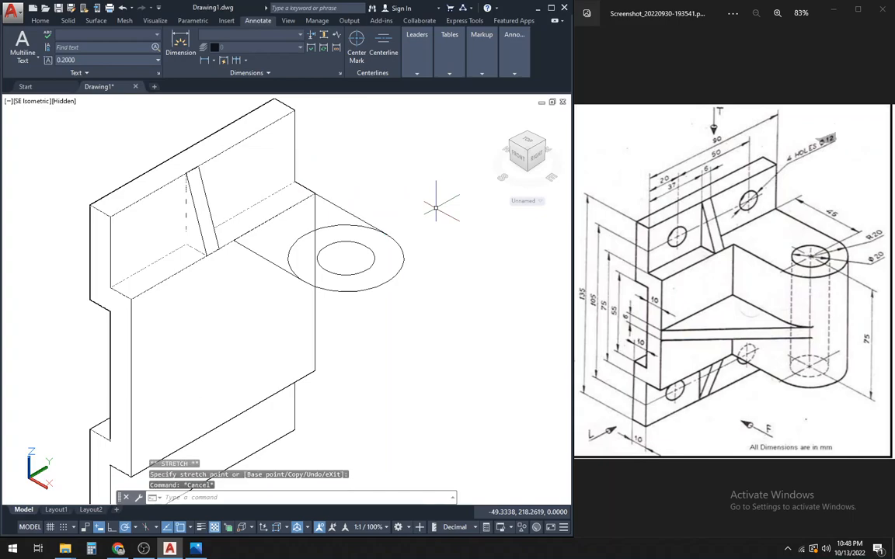
# Trim away the part of the outer circle facing the plate, using the arm's outline as cutting edges.
pyautogui.scroll(1, 436, 244)
pyautogui.scroll(1, 419, 245)
pyautogui.scroll(-2, 393, 210)
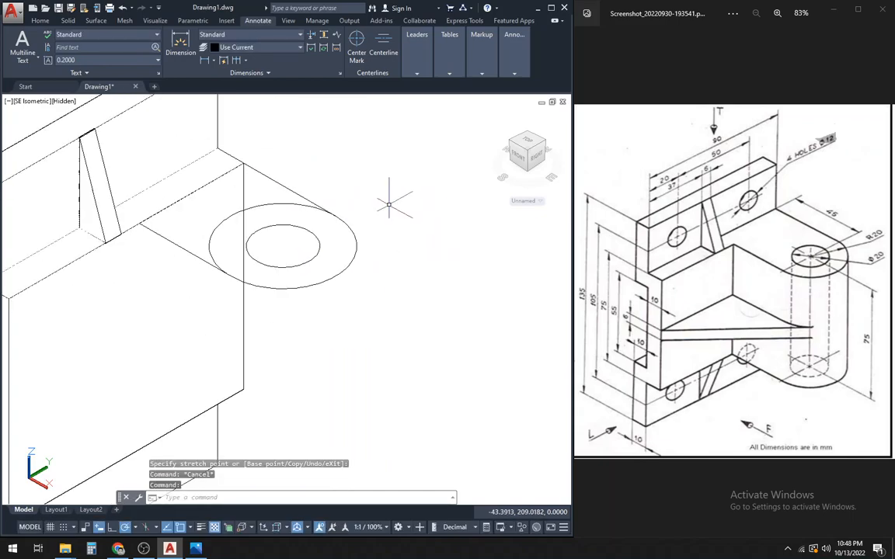
pyautogui.scroll(-5, 395, 243)
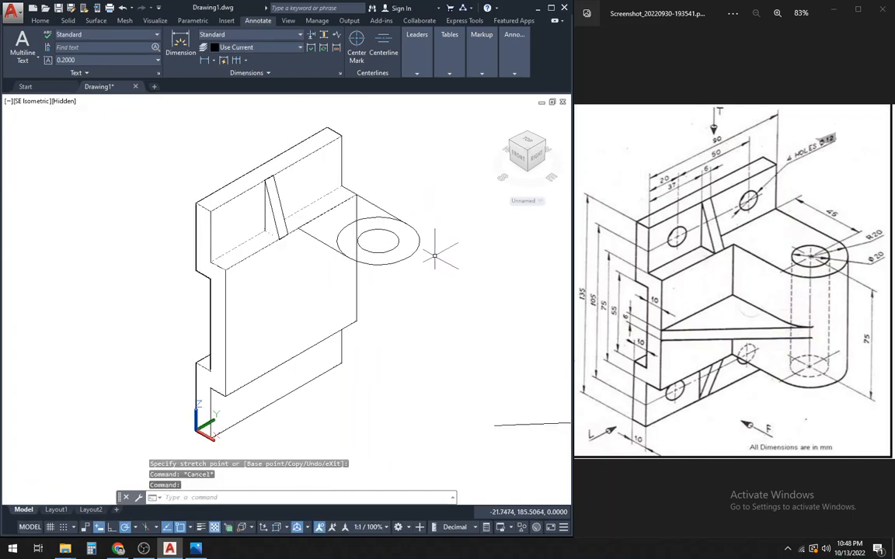
pyautogui.scroll(-2, 353, 265)
pyautogui.scroll(2, 468, 279)
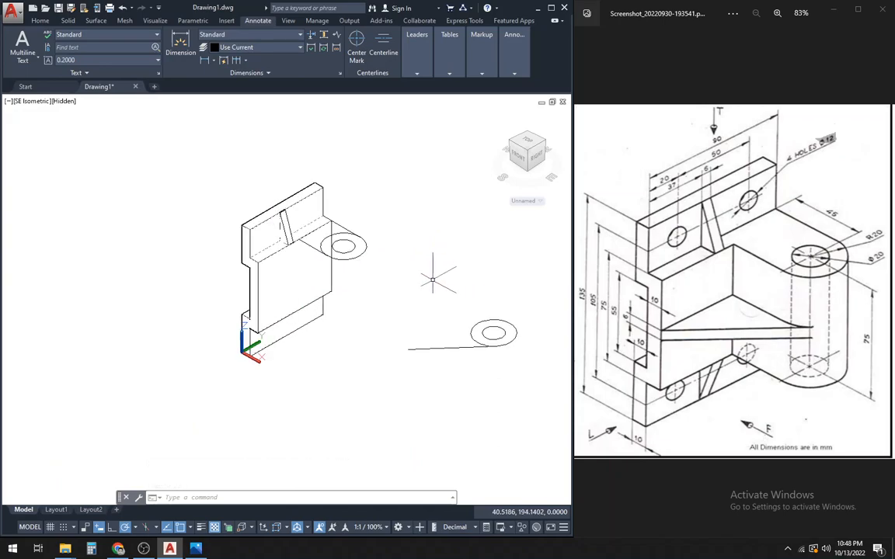
pyautogui.scroll(2, 433, 279)
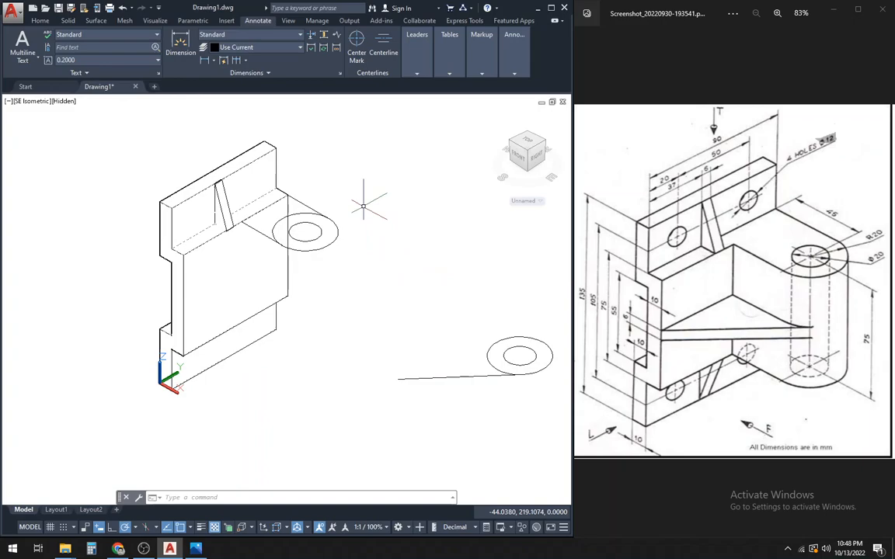
pyautogui.press('Return')
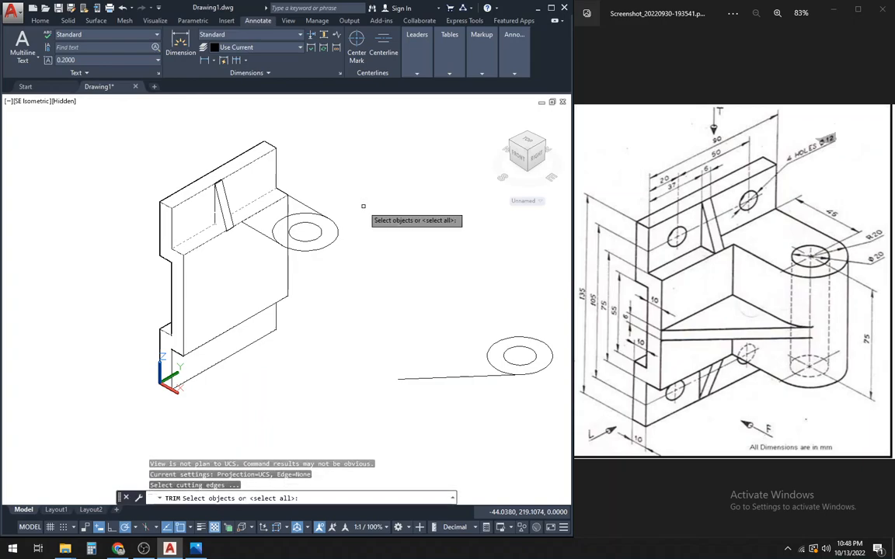
pyautogui.click(223, 136)
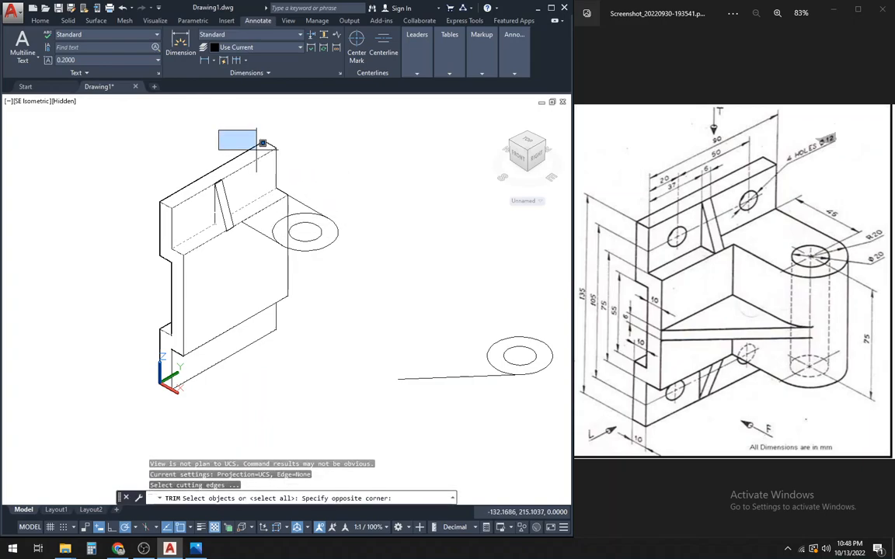
pyautogui.click(396, 257)
pyautogui.scroll(3, 287, 204)
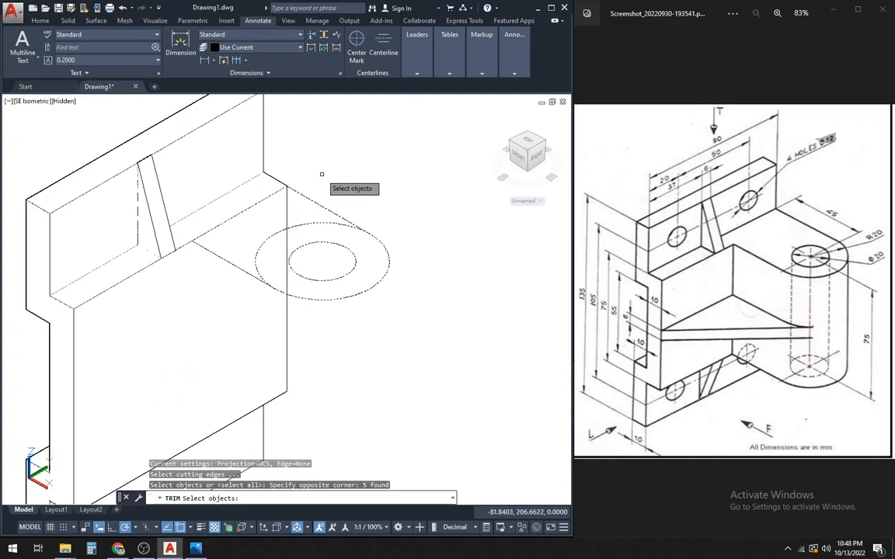
pyautogui.press('Return')
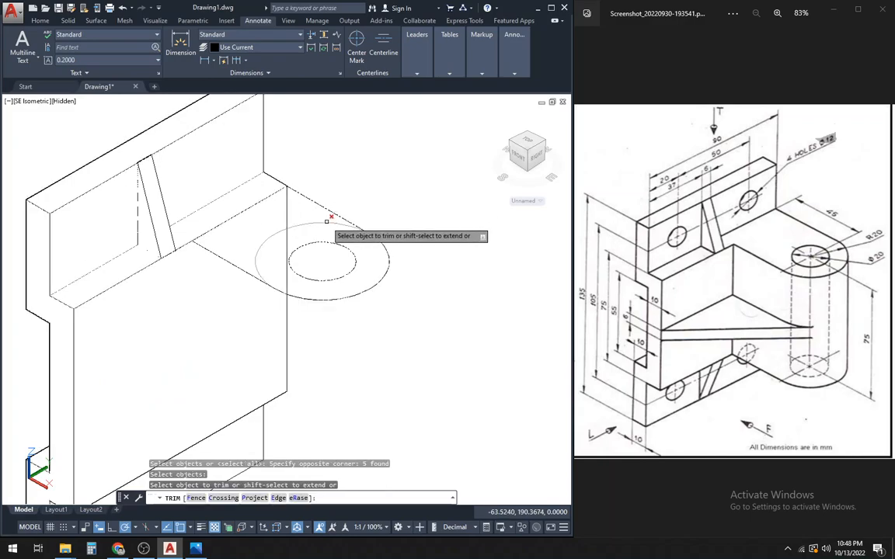
pyautogui.click(326, 221)
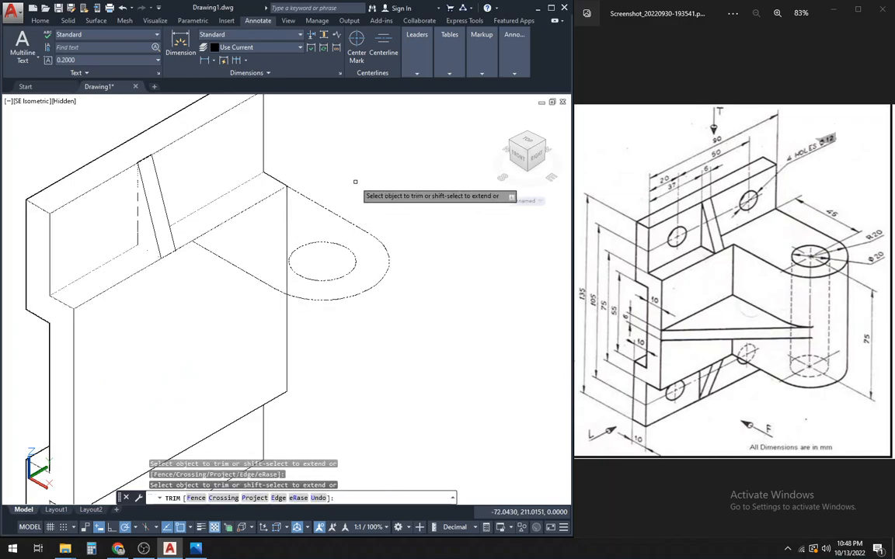
pyautogui.press('Return')
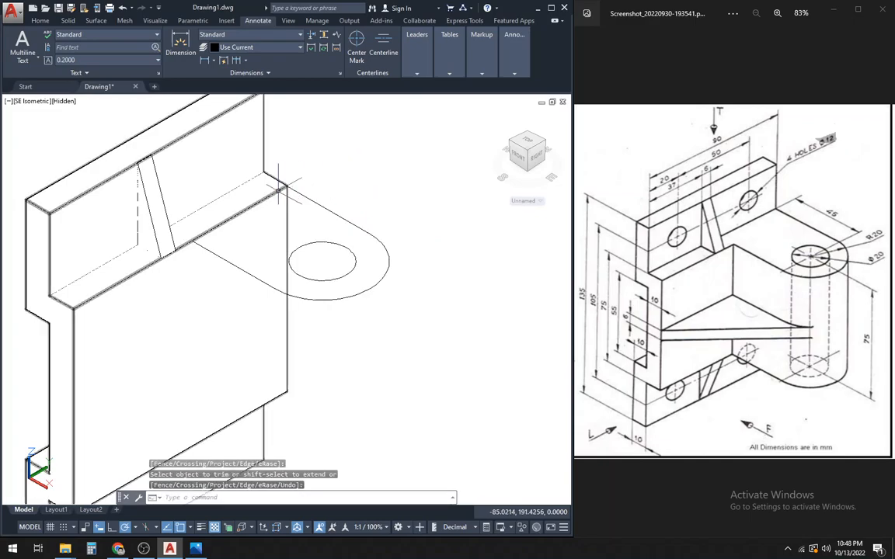
# Move the stepped plate along the negative X direction, clear of the rib and the arm profile.
pyautogui.click(278, 190)
pyautogui.scroll(-2, 350, 184)
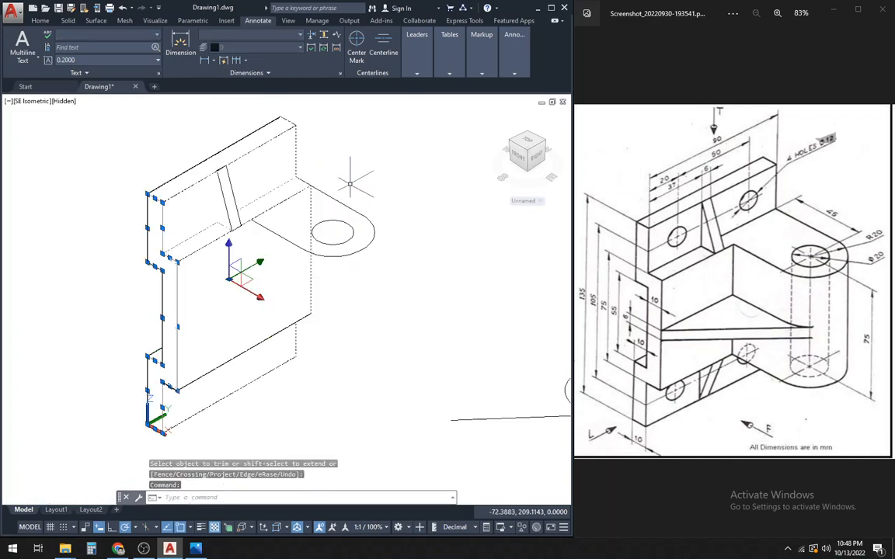
pyautogui.scroll(-2, 350, 183)
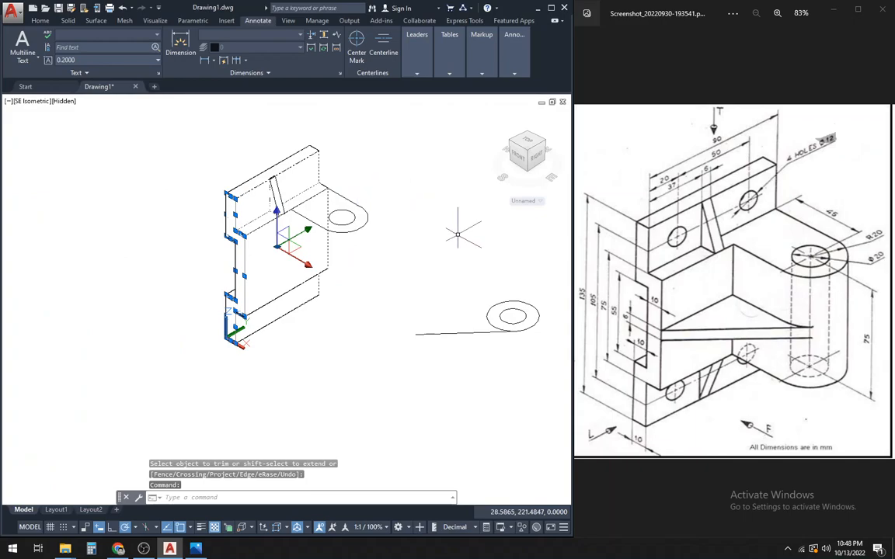
pyautogui.rightClick(393, 204)
pyautogui.click(410, 280)
pyautogui.click(418, 256)
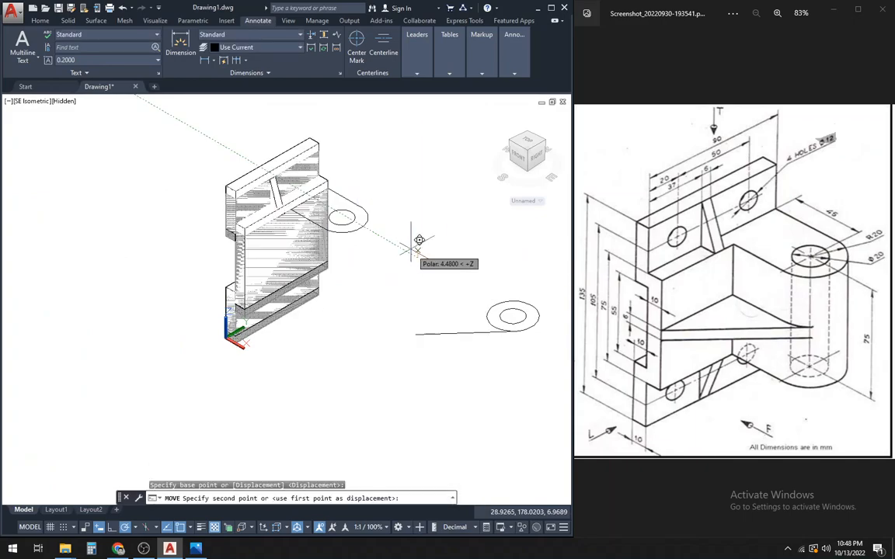
pyautogui.click(250, 154)
pyautogui.scroll(2, 295, 184)
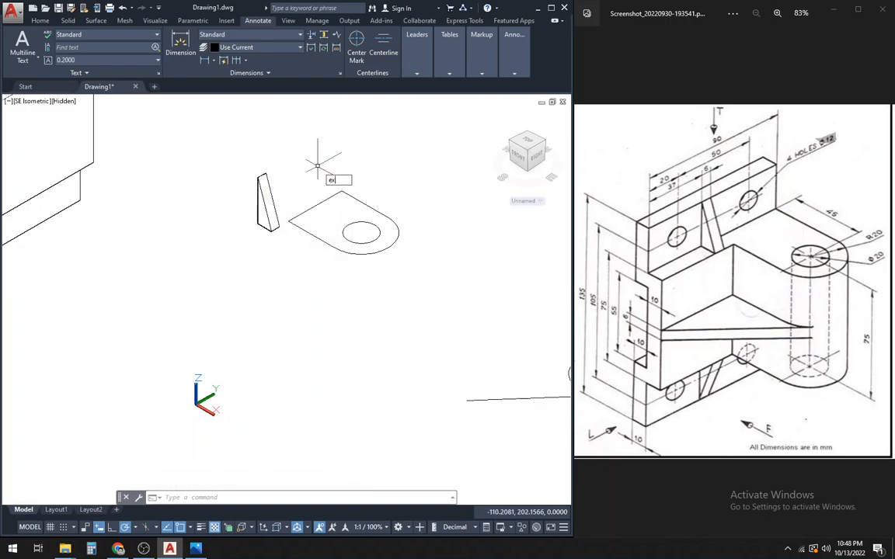
pyautogui.write('t')
pyautogui.press('Return')
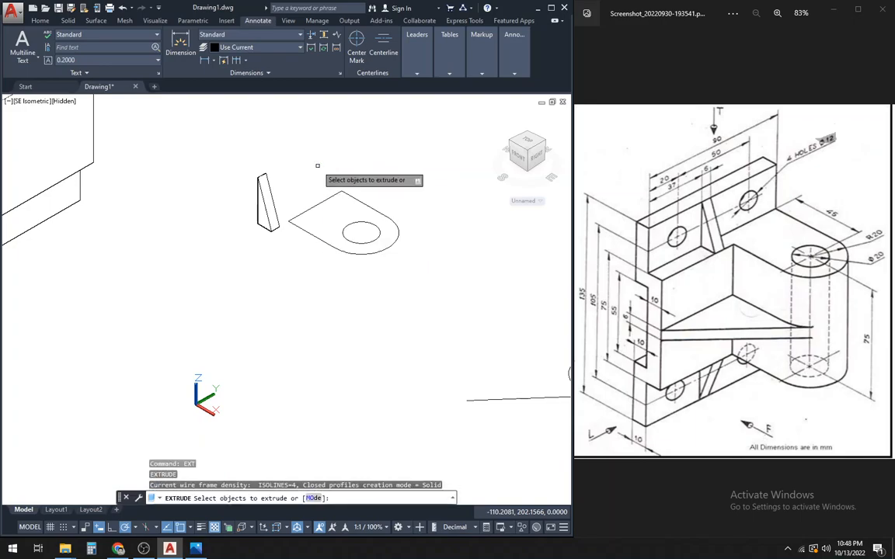
pyautogui.click(285, 165)
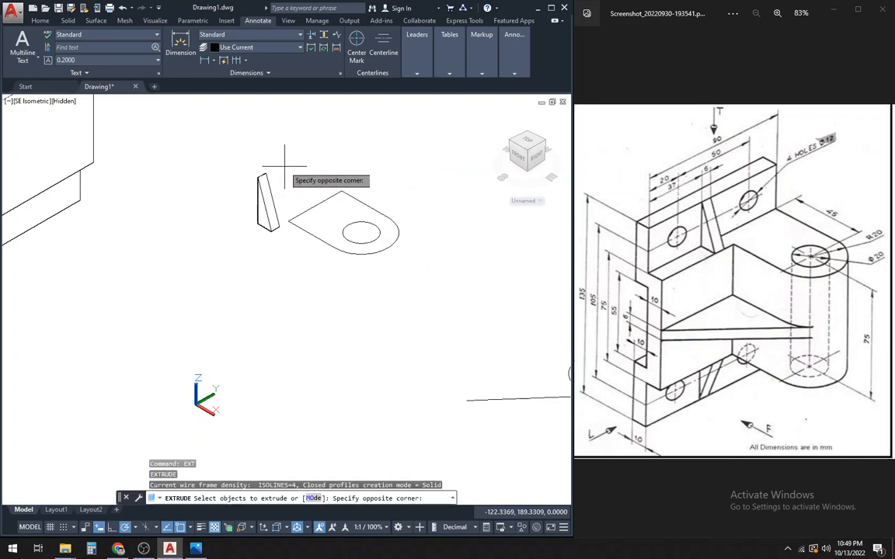
pyautogui.click(429, 260)
pyautogui.scroll(-2, 428, 276)
pyautogui.press('Return')
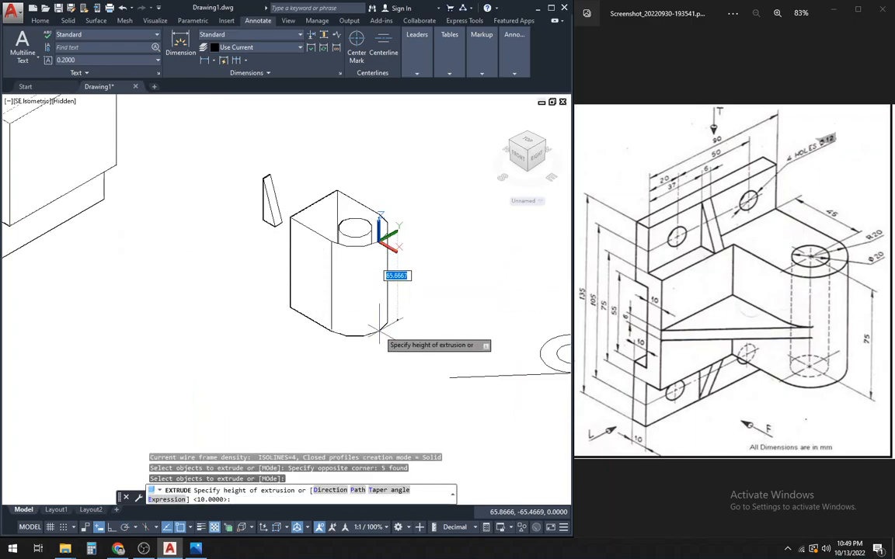
pyautogui.press('Escape')
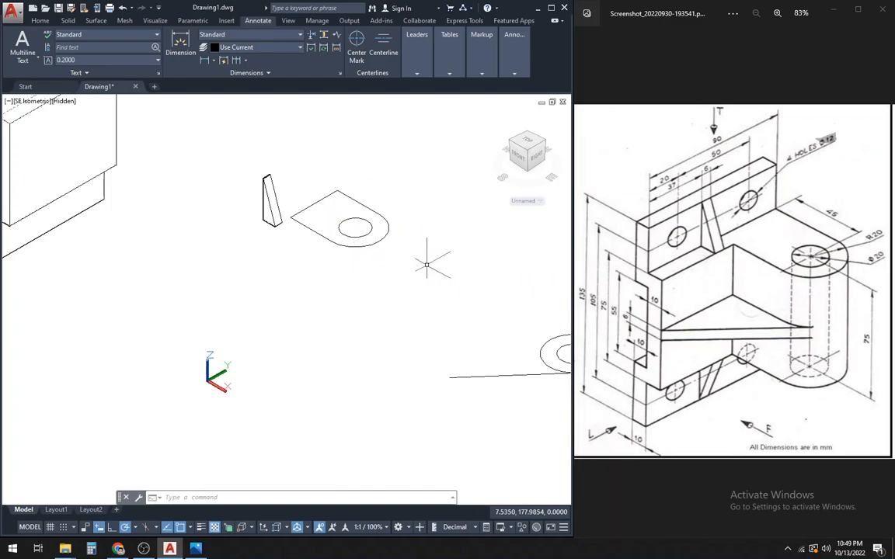
# Join the arm's lines and rounded end into one closed polyline, then check the circle and outline as separate objects.
pyautogui.press('Return')
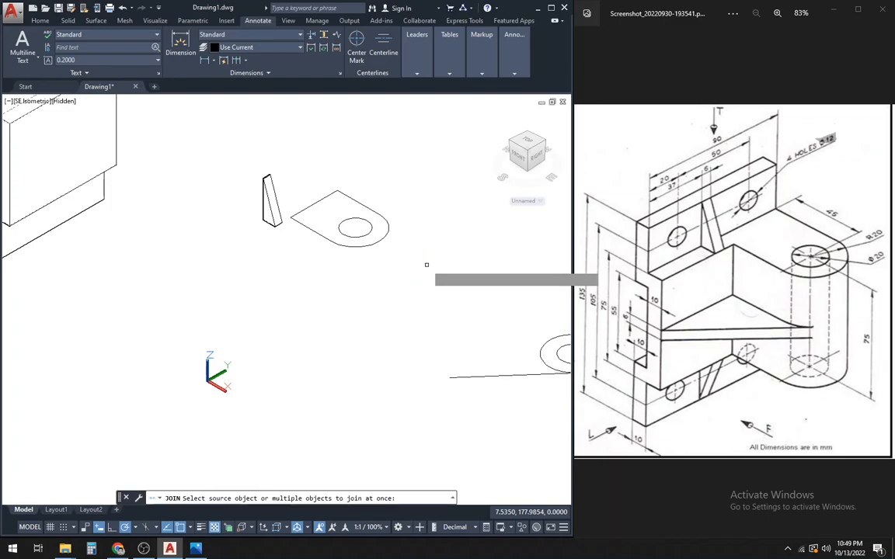
pyautogui.click(280, 162)
pyautogui.click(438, 266)
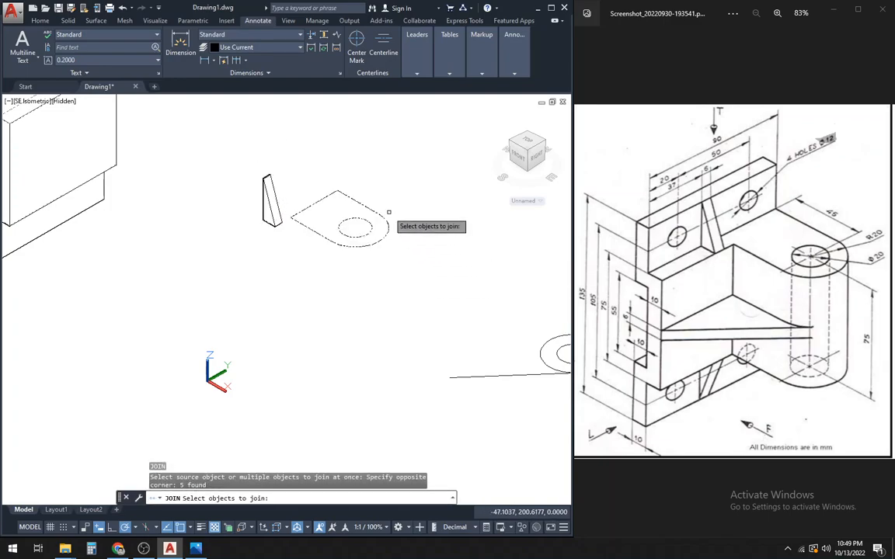
pyautogui.press('Return')
pyautogui.click(348, 190)
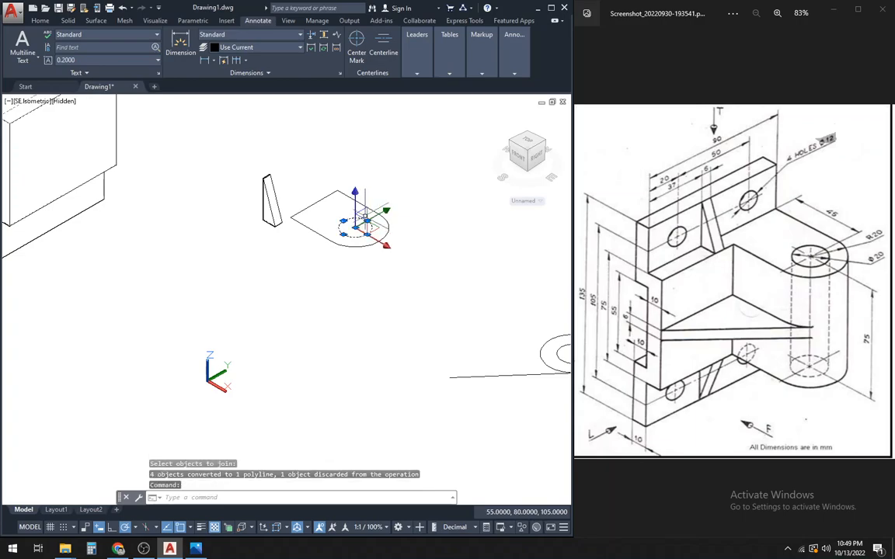
pyautogui.press('Escape')
pyautogui.click(347, 190)
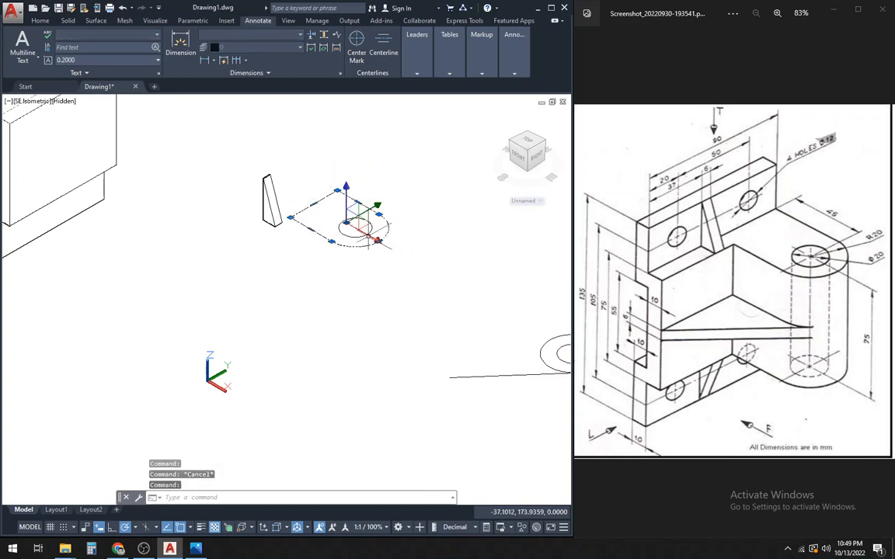
pyautogui.press('Escape')
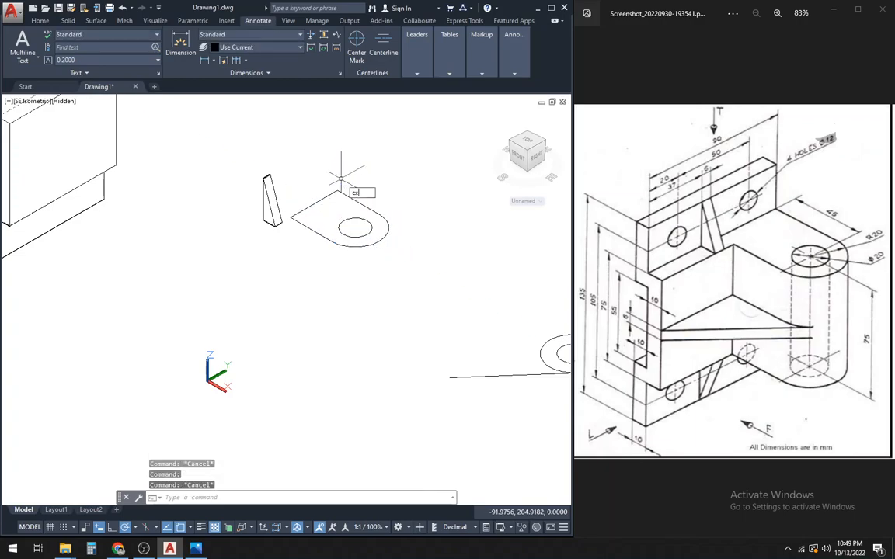
# Extrude the closed arm outline and the hole circle 75 mm downward.
pyautogui.press('Return')
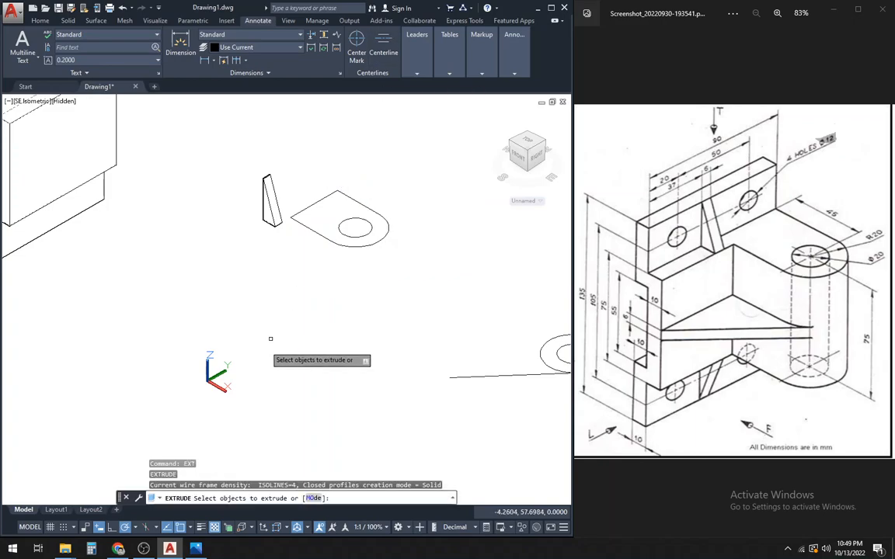
pyautogui.click(285, 168)
pyautogui.click(424, 250)
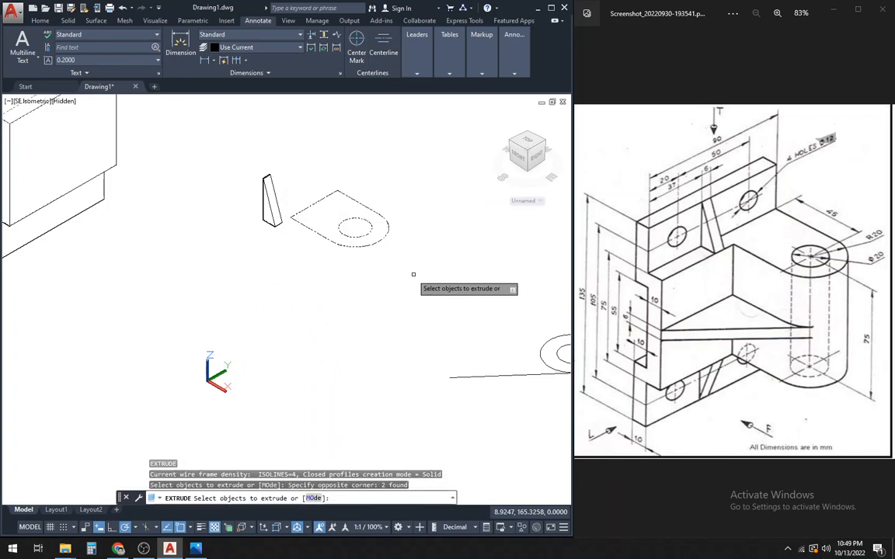
pyautogui.press('Return')
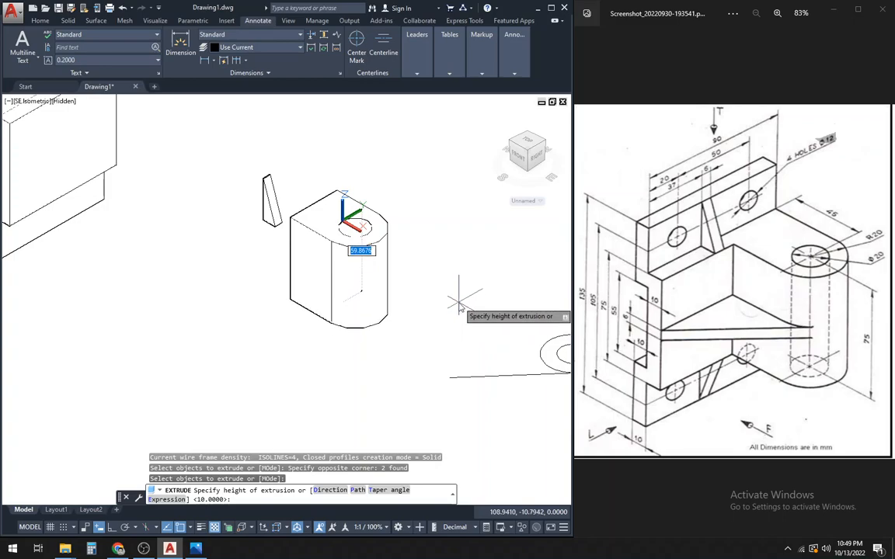
pyautogui.press('Return')
pyautogui.scroll(-1, 436, 311)
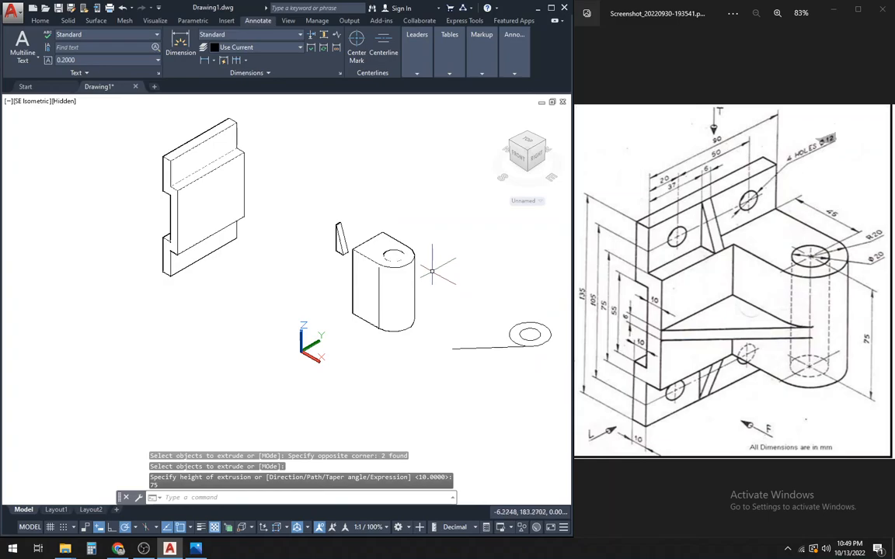
# Check that the extruded hole cylinder is a separate object and display the model in the Conceptual visual style.
pyautogui.scroll(1, 397, 247)
pyautogui.click(397, 247)
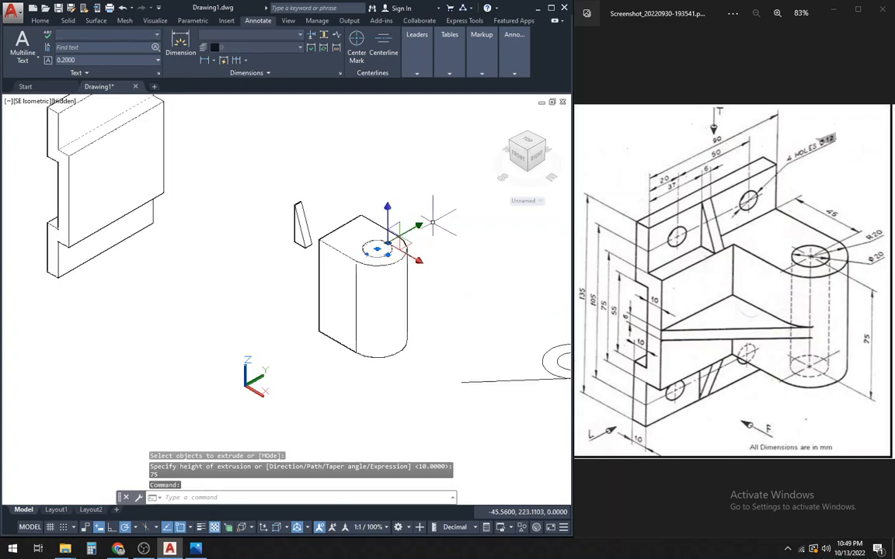
pyautogui.press('Escape')
pyautogui.scroll(1, 455, 268)
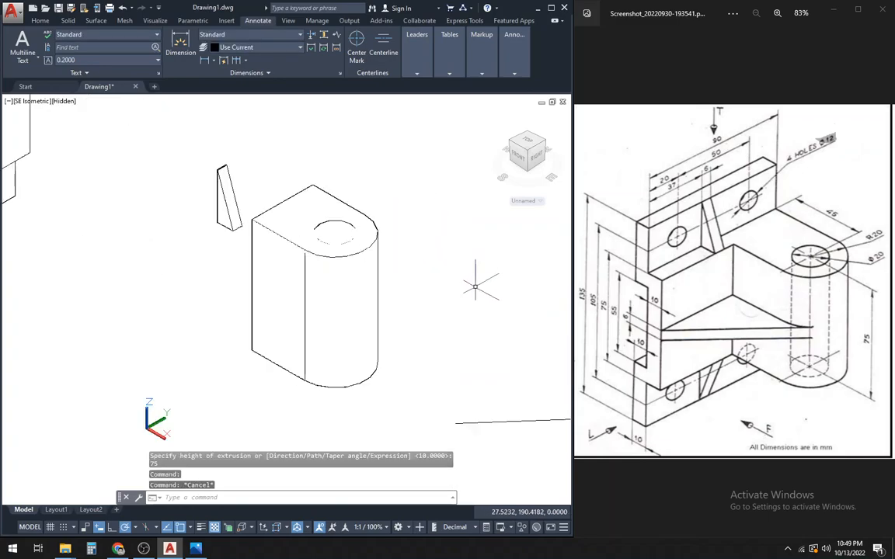
pyautogui.click(65, 101)
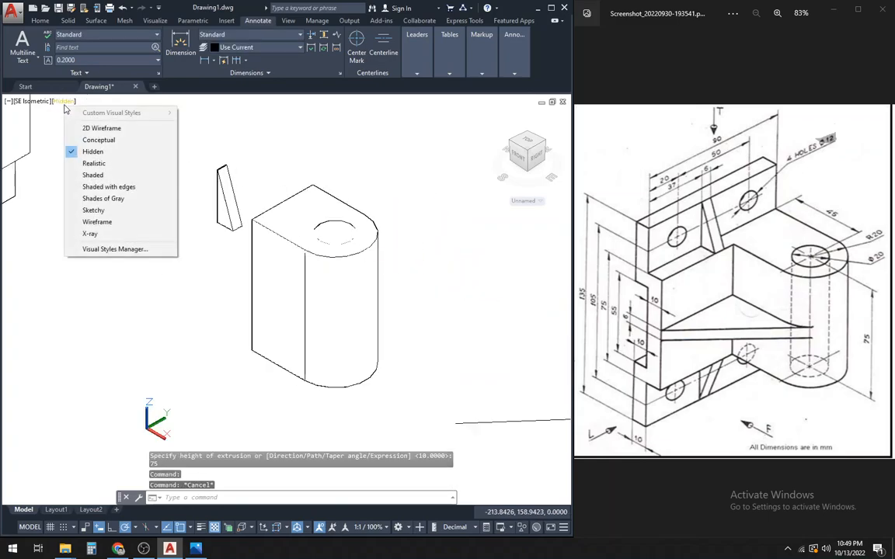
pyautogui.click(101, 140)
pyautogui.scroll(-2, 162, 258)
pyautogui.scroll(1, 410, 270)
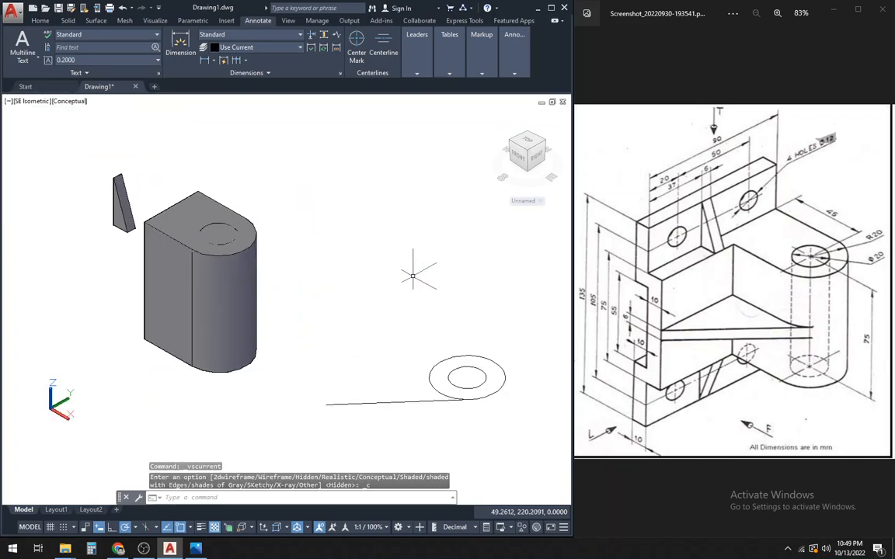
# Subtract the hole cylinder from the round-ended arm solid to cut the through hole.
pyautogui.scroll(-2, 448, 285)
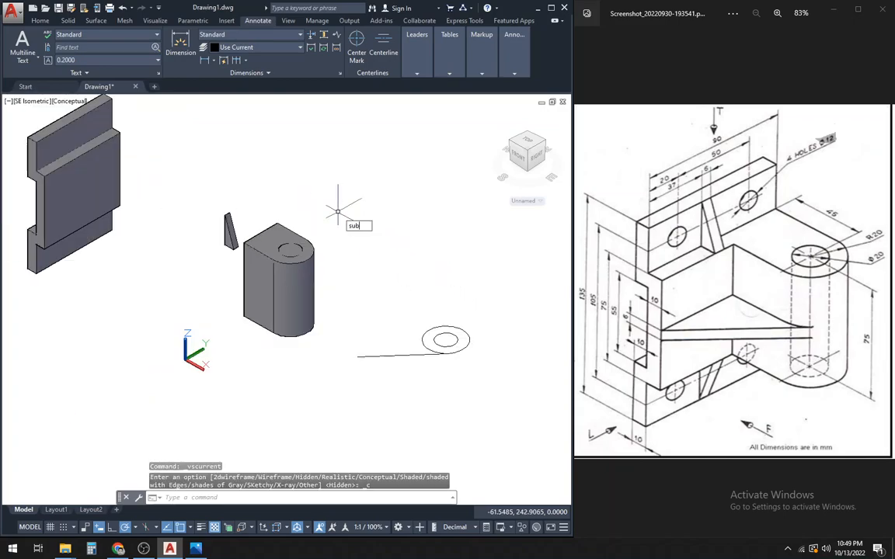
pyautogui.press('Return')
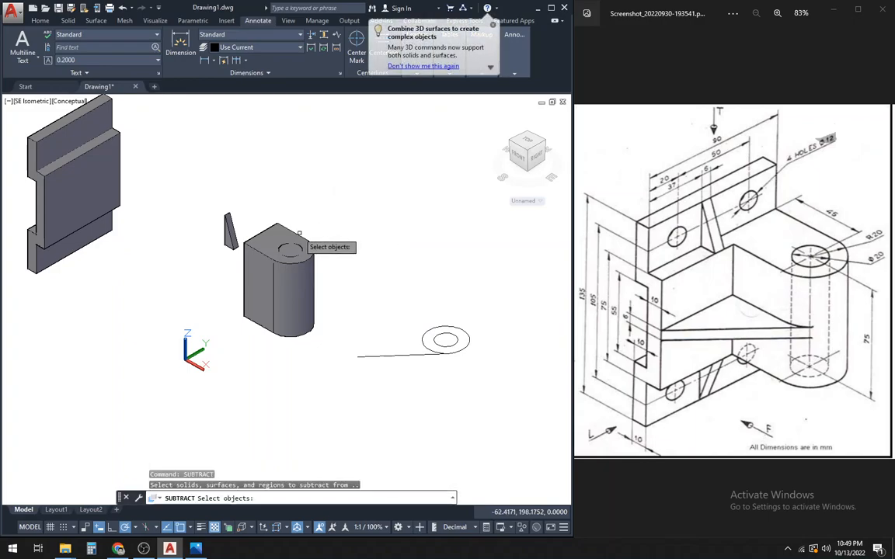
pyautogui.click(308, 241)
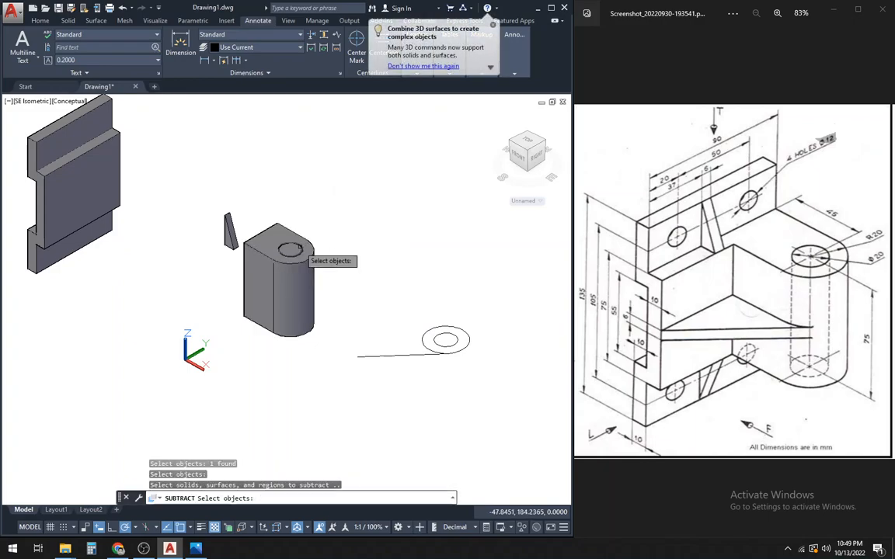
pyautogui.click(298, 247)
pyautogui.press('Return')
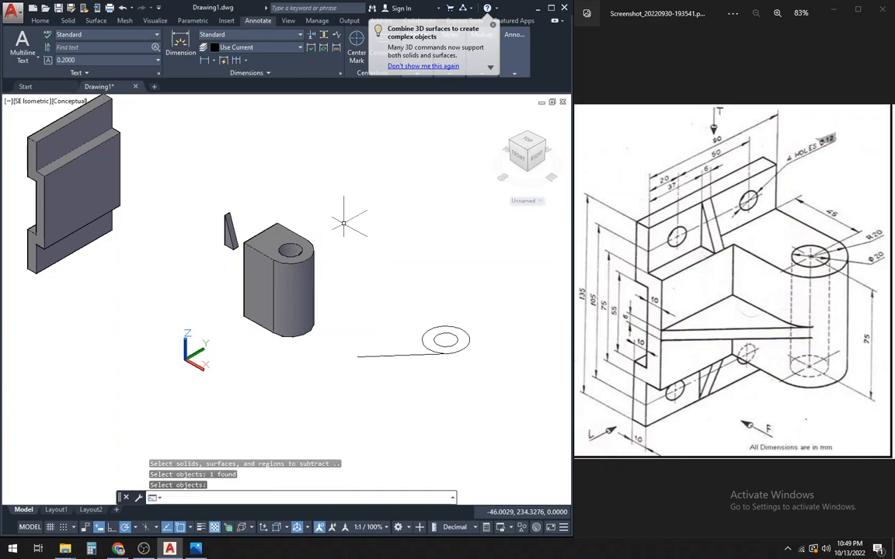
pyautogui.scroll(2, 343, 223)
pyautogui.scroll(-3, 346, 216)
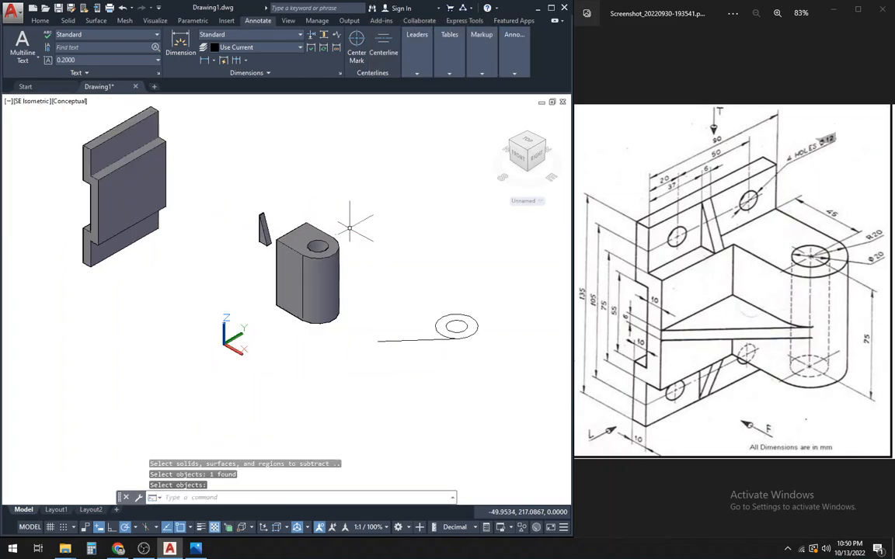
# Move the stepped plate back along the X direction, snapping its raised block's upper corner to the matching corner of the arm.
pyautogui.press('Return')
pyautogui.click(151, 159)
pyautogui.rightClick(222, 106)
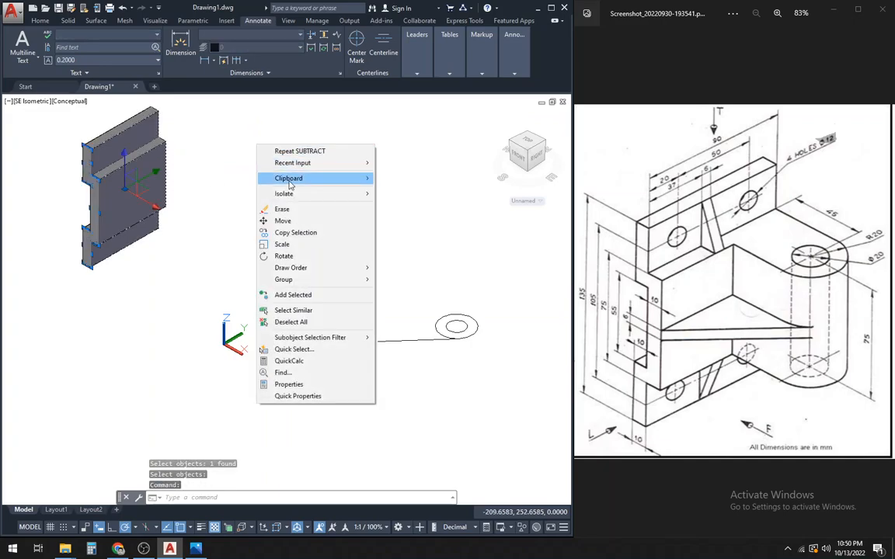
pyautogui.click(276, 201)
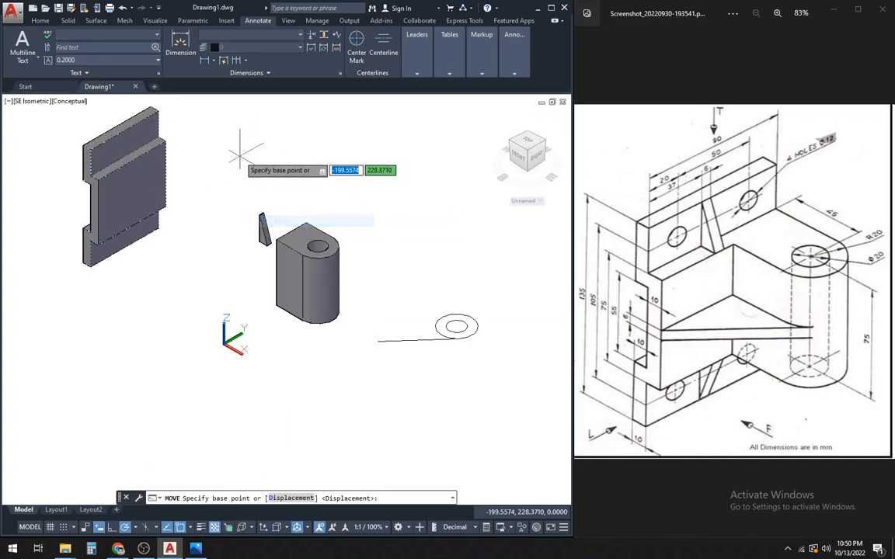
pyautogui.click(165, 142)
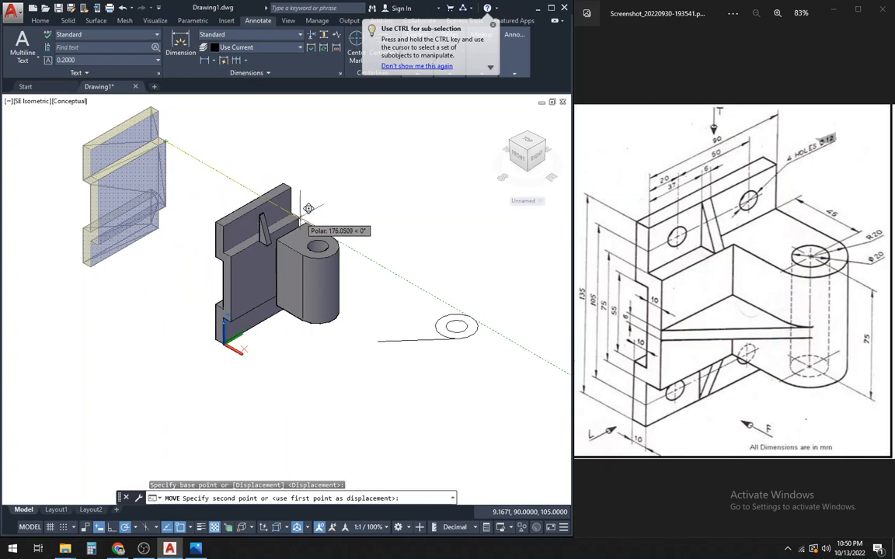
pyautogui.click(304, 222)
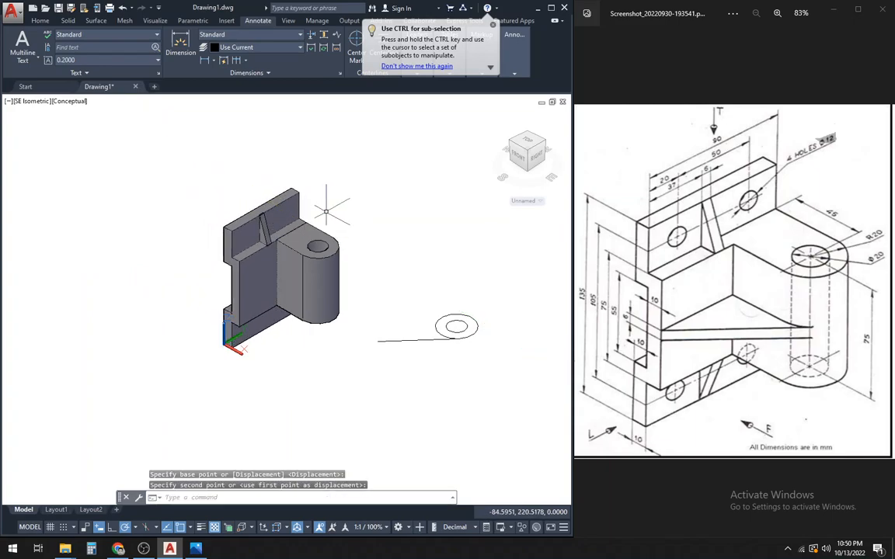
# In the Top view, draw a 90 mm vertical line from the slanted line's free end and a horizontal line to the outer circle's top.
pyautogui.scroll(-4, 327, 212)
pyautogui.scroll(3, 387, 255)
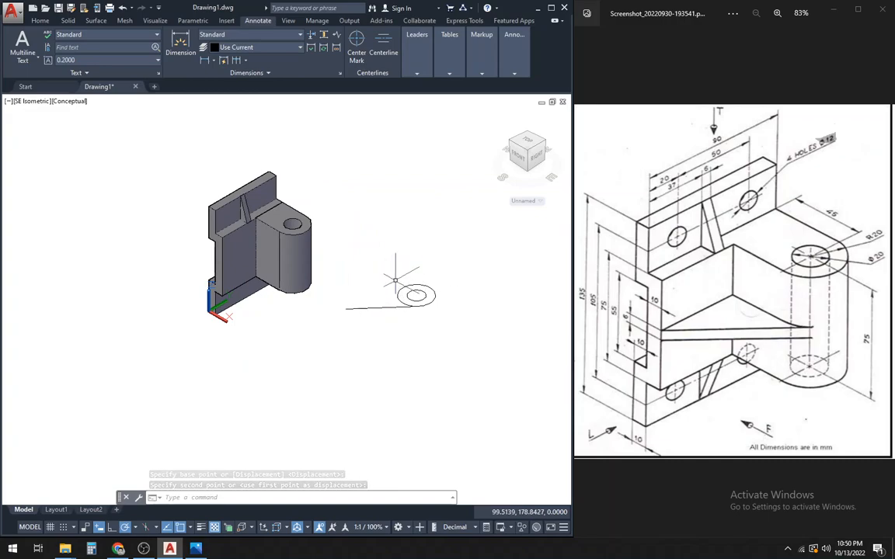
pyautogui.click(36, 107)
pyautogui.click(42, 118)
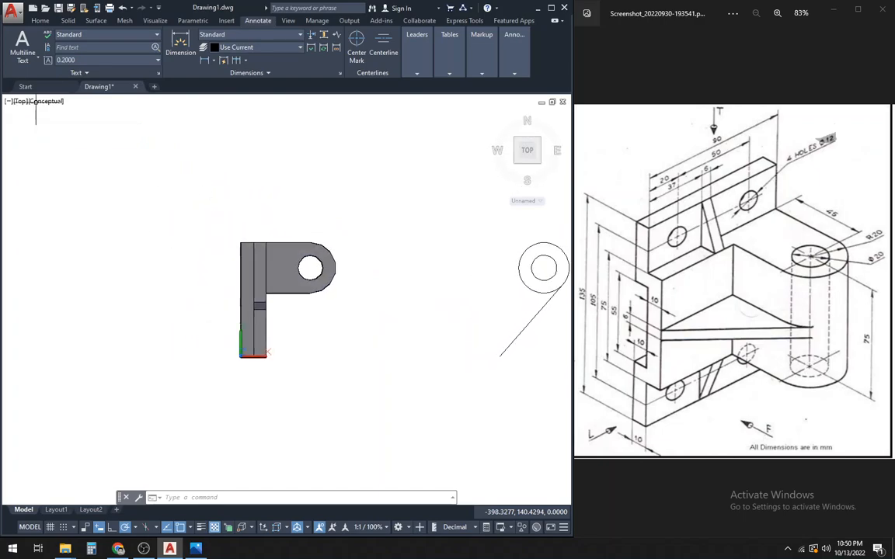
pyautogui.scroll(-2, 136, 172)
pyautogui.scroll(3, 287, 204)
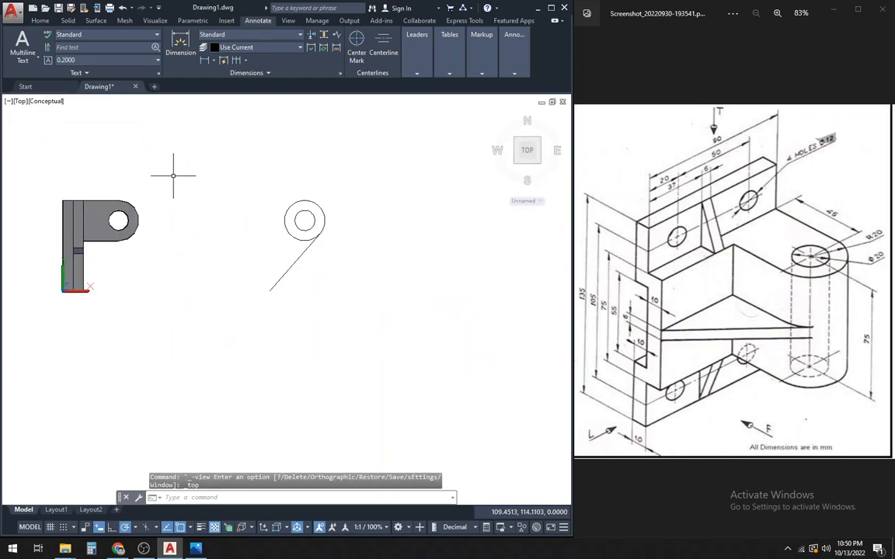
pyautogui.write('l')
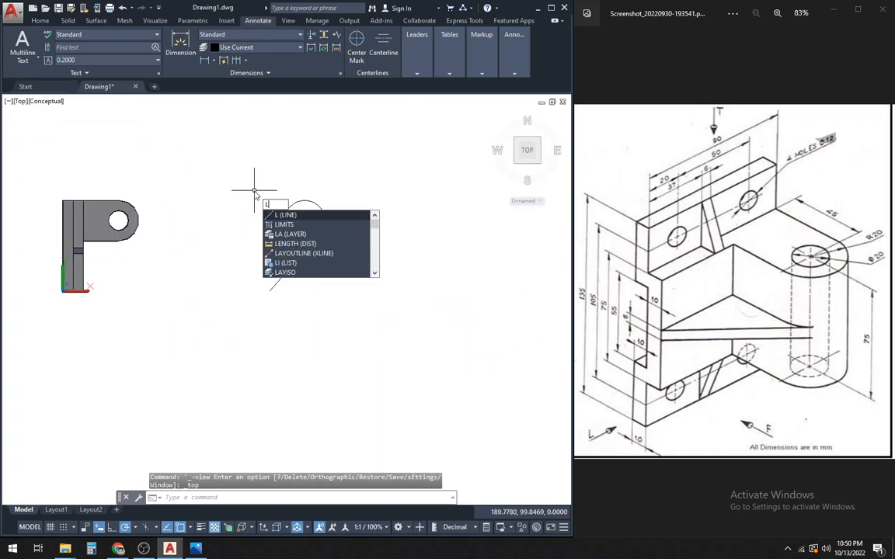
pyautogui.press('Return')
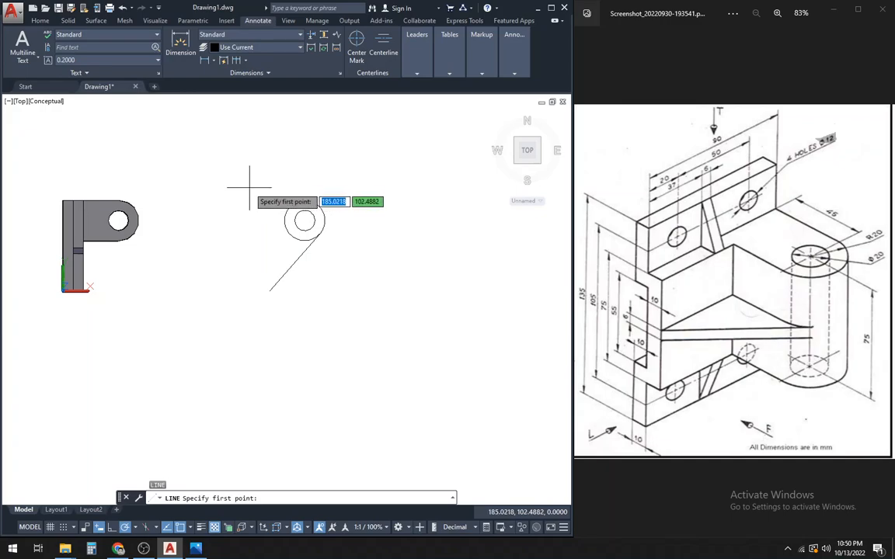
pyautogui.click(269, 292)
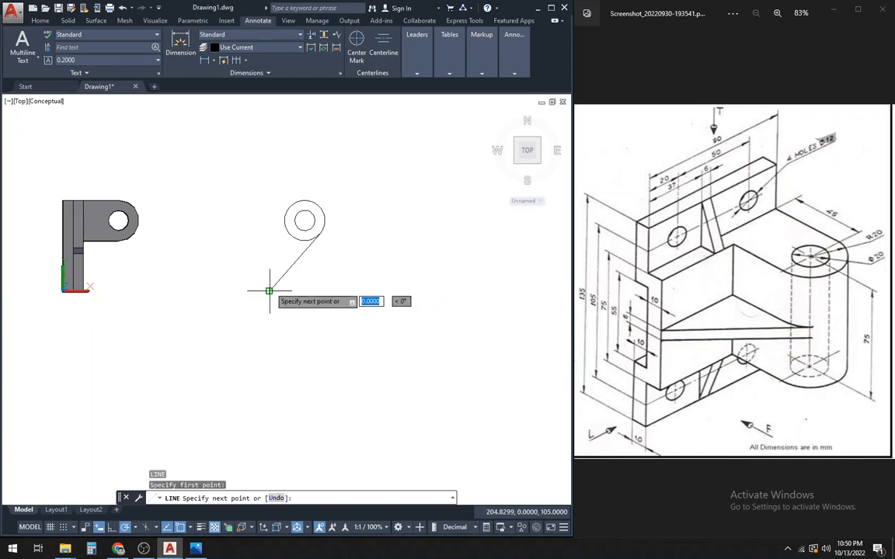
pyautogui.click(269, 200)
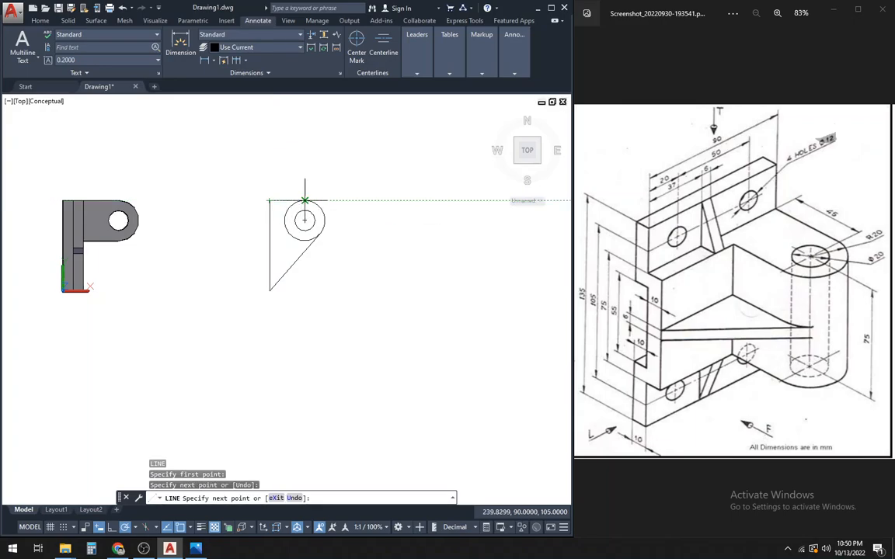
pyautogui.click(304, 200)
pyautogui.press('Escape')
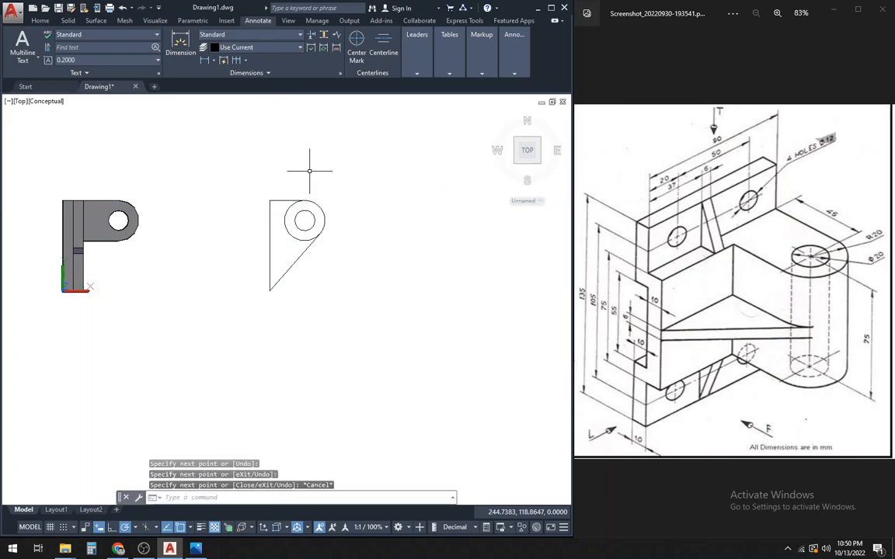
# Start a trim with the web profile's three lines and both circles as cutting edges.
pyautogui.write('tr')
pyautogui.press('Return')
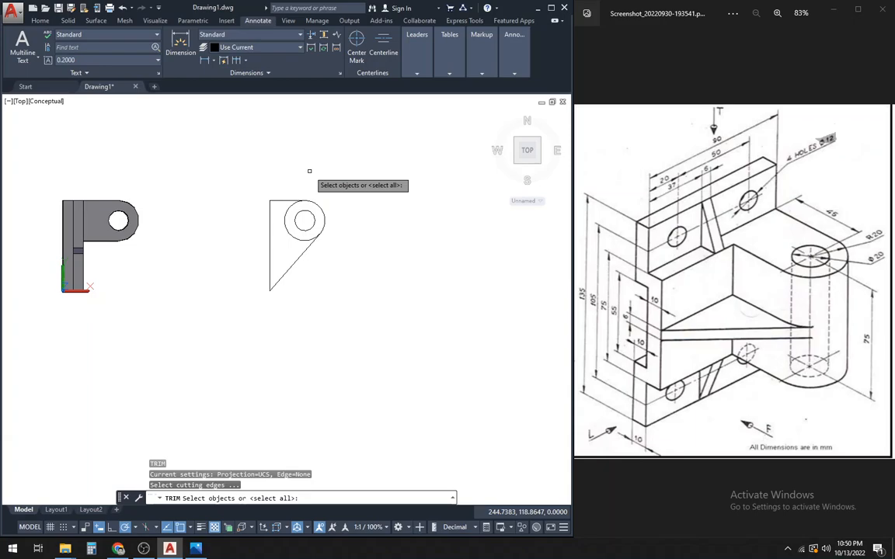
pyautogui.click(253, 177)
pyautogui.click(346, 300)
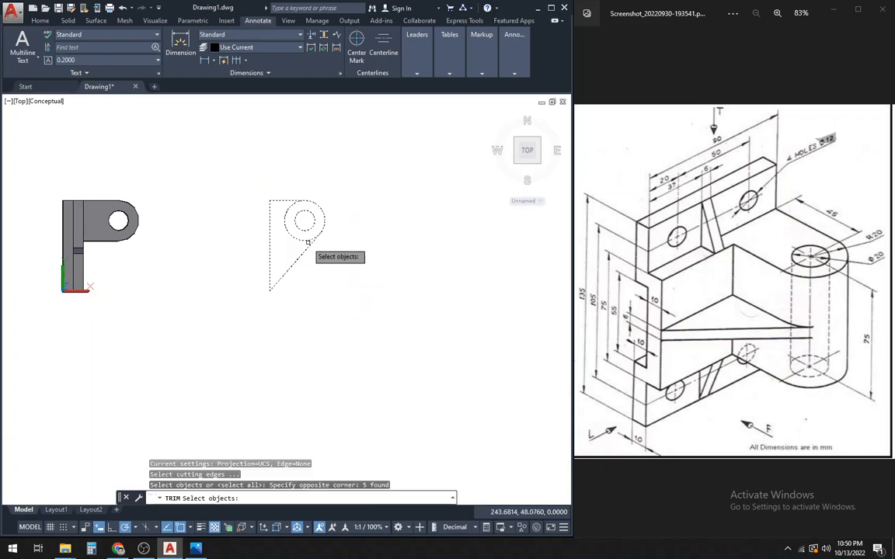
# Trim the unwanted inner arc of the outer circle and join the rib's outline into a single closed polyline.
pyautogui.press('Return')
pyautogui.press('Return')
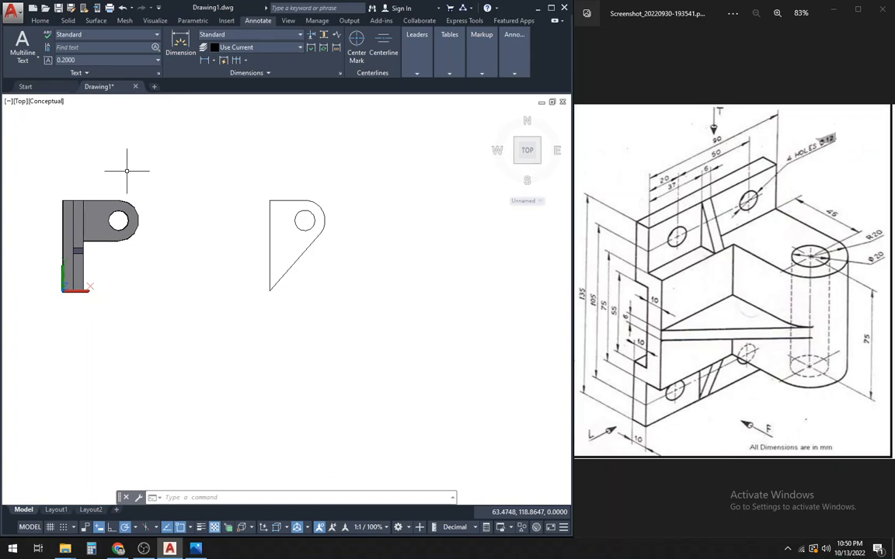
pyautogui.write('j')
pyautogui.press('Return')
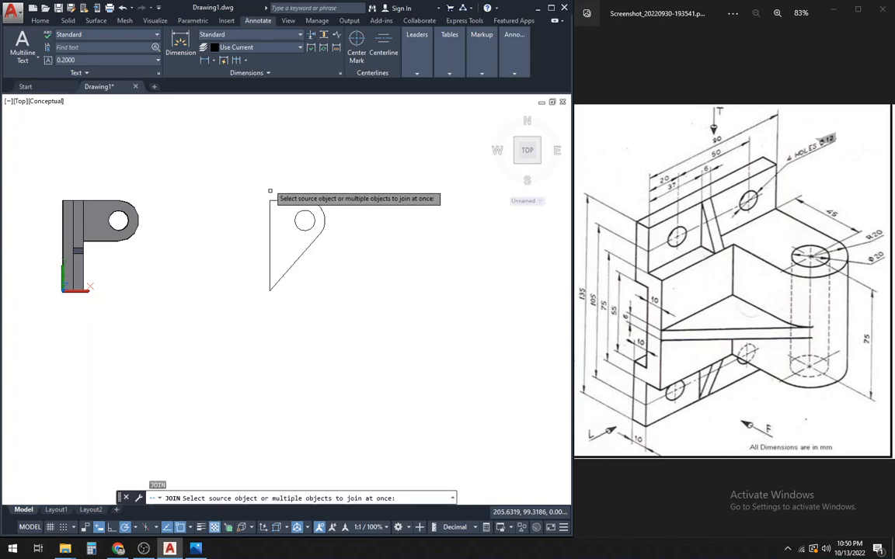
pyautogui.click(250, 159)
pyautogui.click(362, 289)
pyautogui.press('Return')
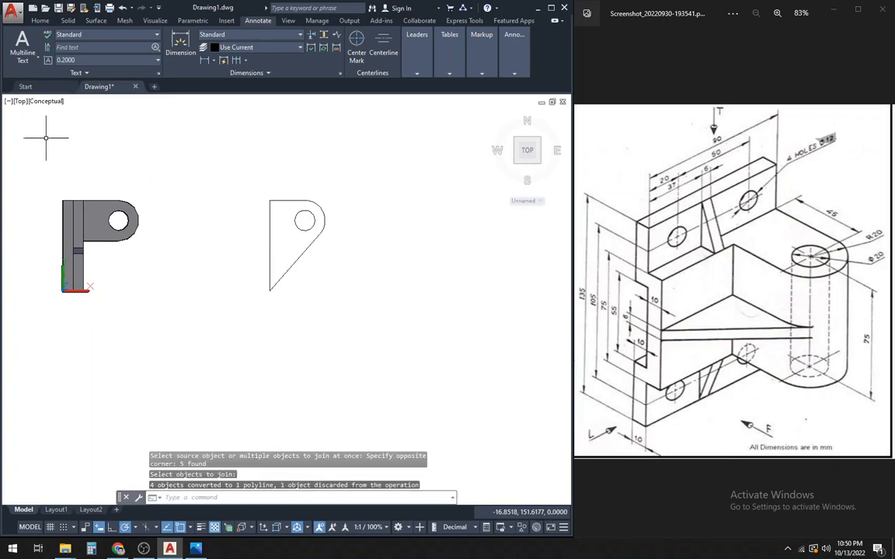
# Switch to the SE Isometric view and extrude the rib outline together with its inner circle to a height of 6 mm.
pyautogui.click(17, 101)
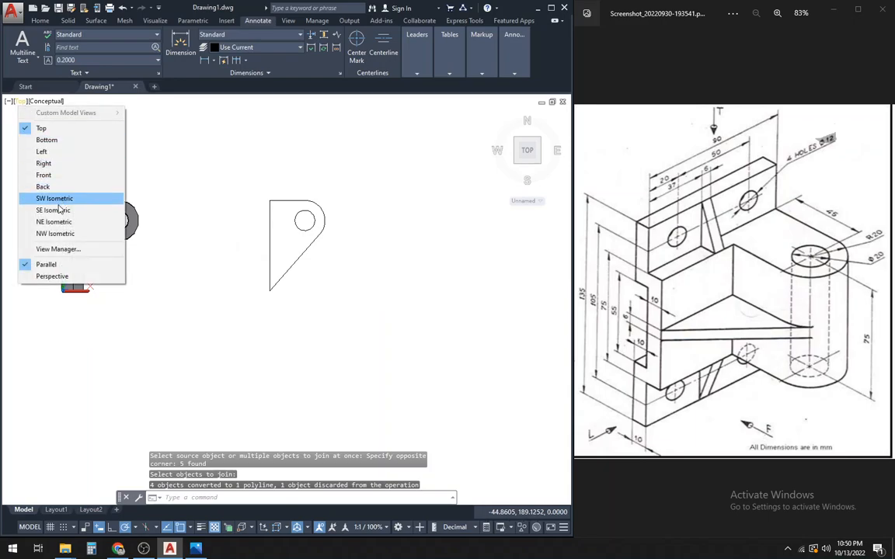
pyautogui.click(59, 211)
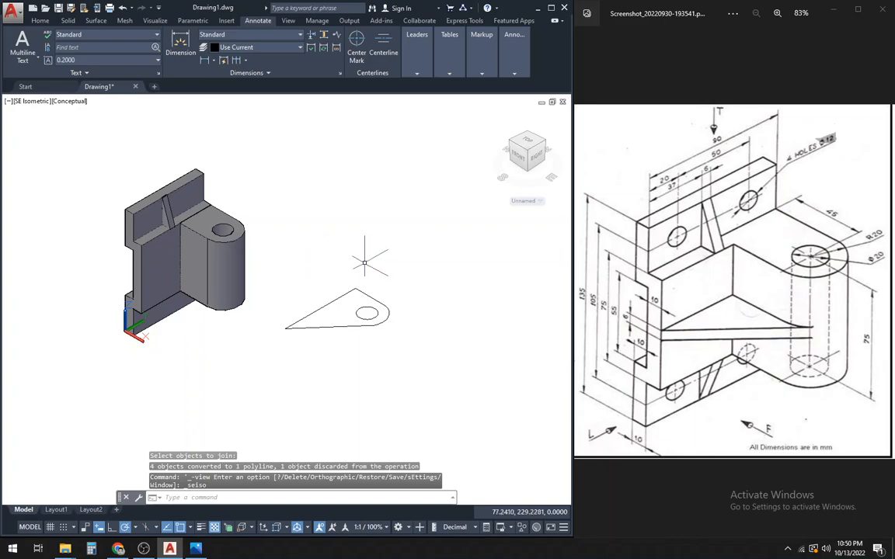
pyautogui.scroll(2, 357, 251)
pyautogui.scroll(-3, 356, 250)
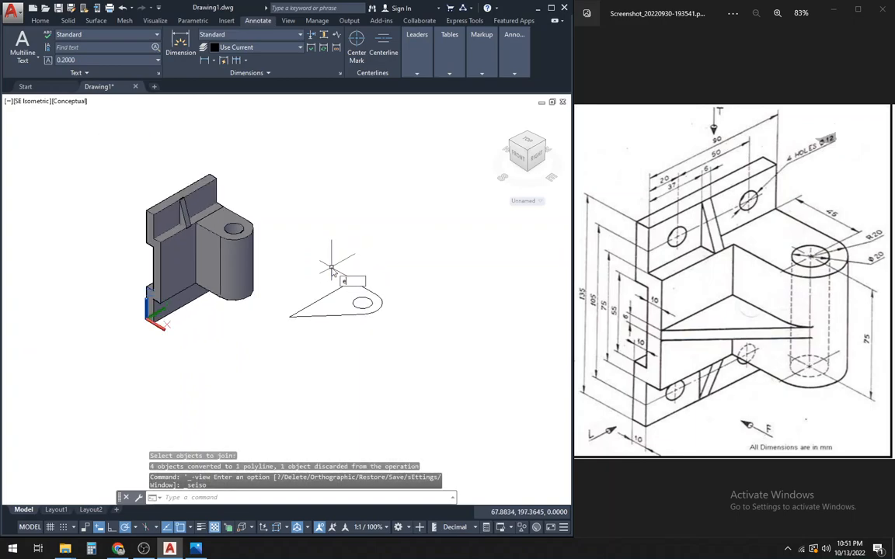
pyautogui.write('t')
pyautogui.press('Return')
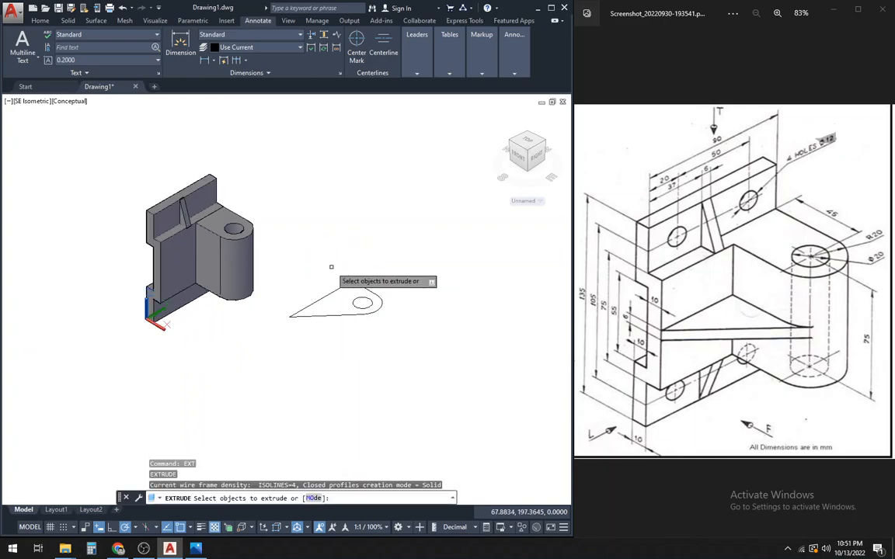
pyautogui.click(279, 266)
pyautogui.click(486, 370)
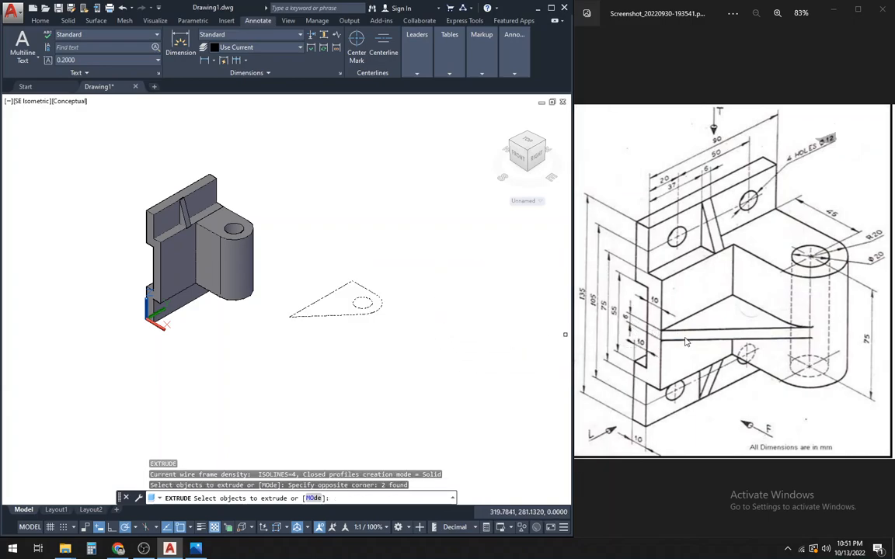
pyautogui.press('Return')
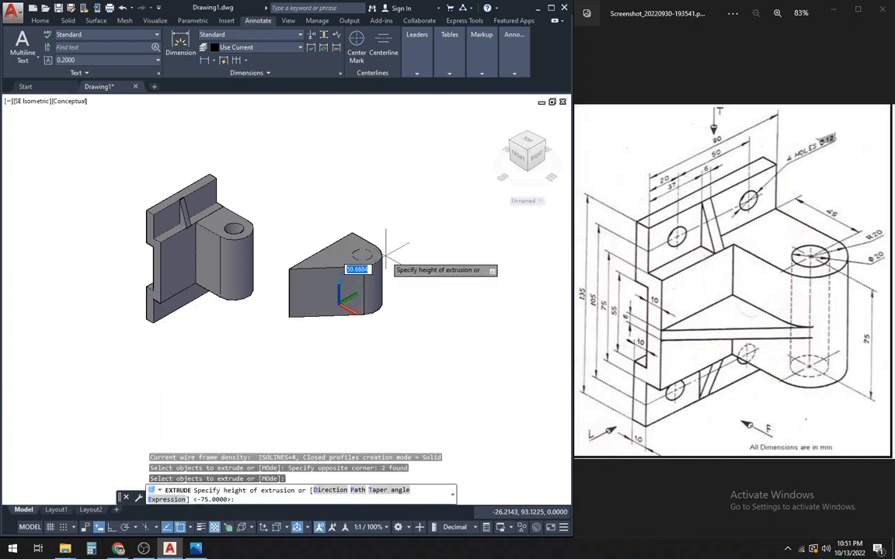
pyautogui.press('Return')
# Subtract the extruded inner circle from the rib plate to cut its through hole.
pyautogui.scroll(3, 296, 365)
pyautogui.write('su')
pyautogui.press('Return')
pyautogui.click(411, 206)
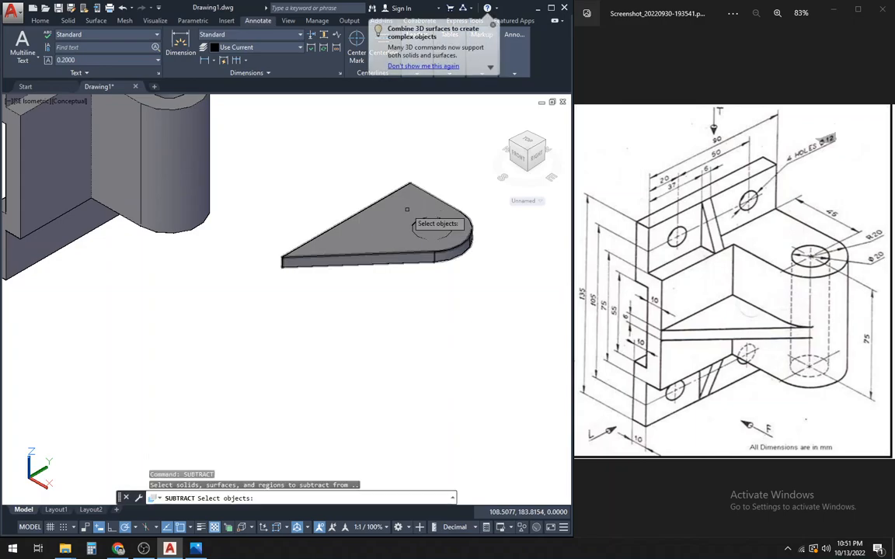
pyautogui.press('Return')
pyautogui.click(434, 228)
pyautogui.press('Return')
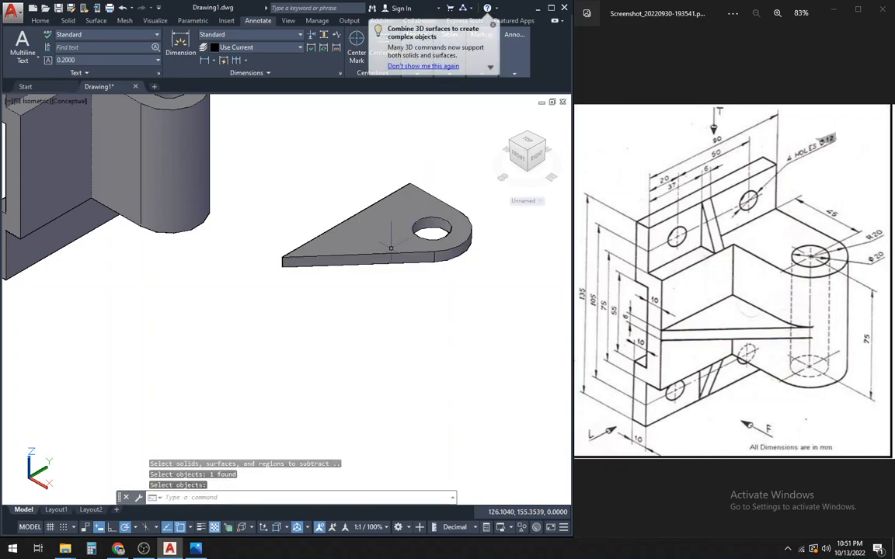
# Move the rib plate by its pointed end onto the middle of the bracket block's front vertical edge, around the cylindrical boss.
pyautogui.scroll(-2, 383, 268)
pyautogui.click(358, 235)
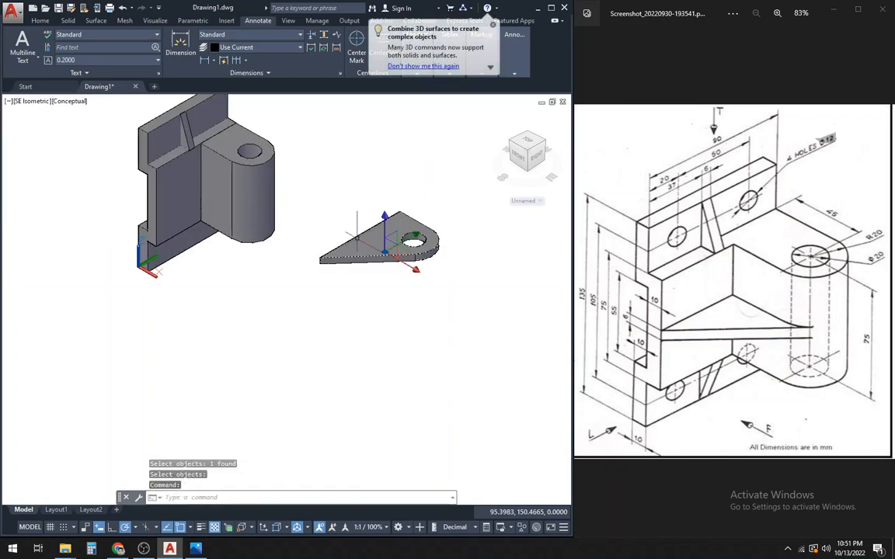
pyautogui.rightClick(348, 154)
pyautogui.click(419, 235)
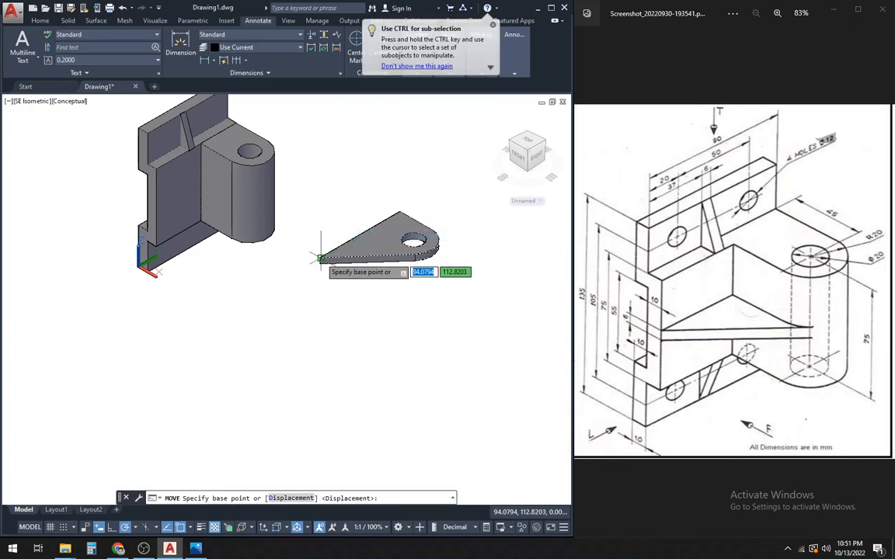
pyautogui.scroll(1, 321, 263)
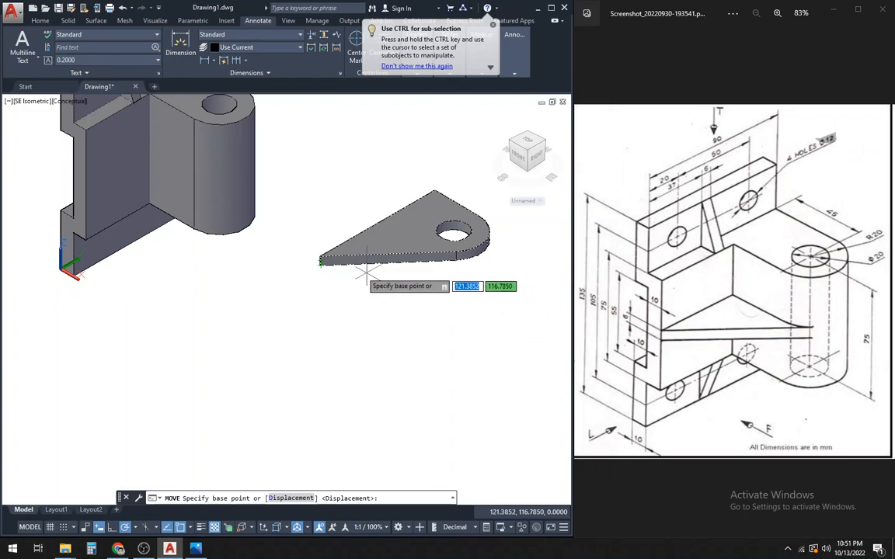
pyautogui.scroll(2, 315, 257)
pyautogui.click(296, 255)
pyautogui.scroll(-1, 295, 255)
pyautogui.scroll(-5, 379, 257)
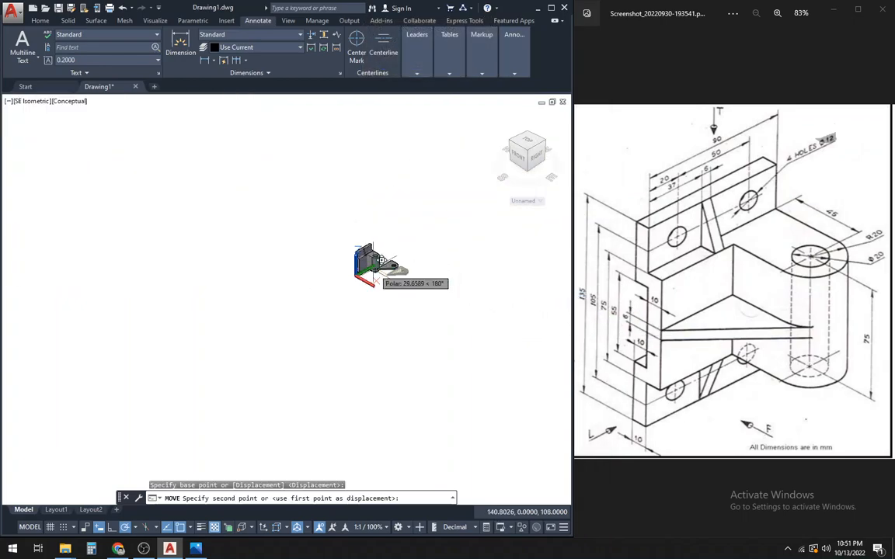
pyautogui.scroll(4, 365, 256)
pyautogui.click(300, 251)
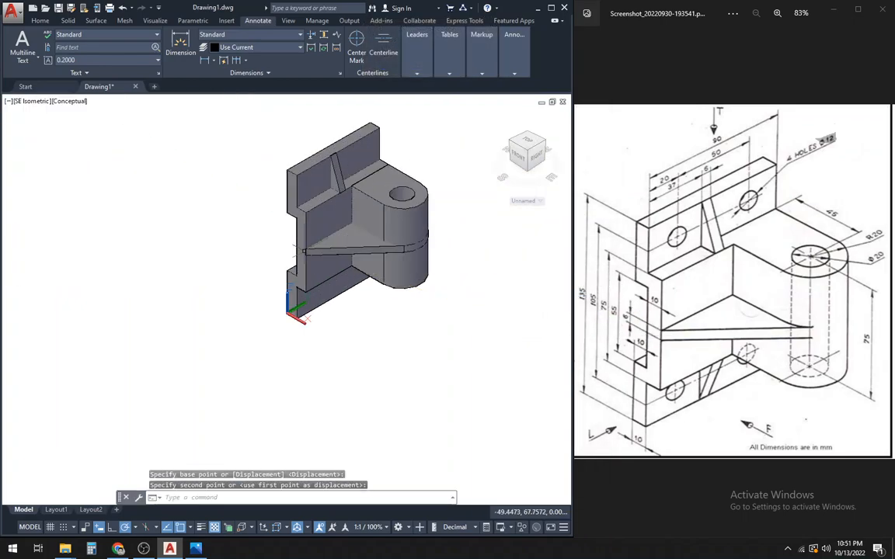
# Inspect the assembled bracket, checking the boss and the upper triangular rib as separate solids.
pyautogui.scroll(5, 424, 237)
pyautogui.scroll(-6, 399, 249)
pyautogui.scroll(2, 405, 246)
pyautogui.click(346, 252)
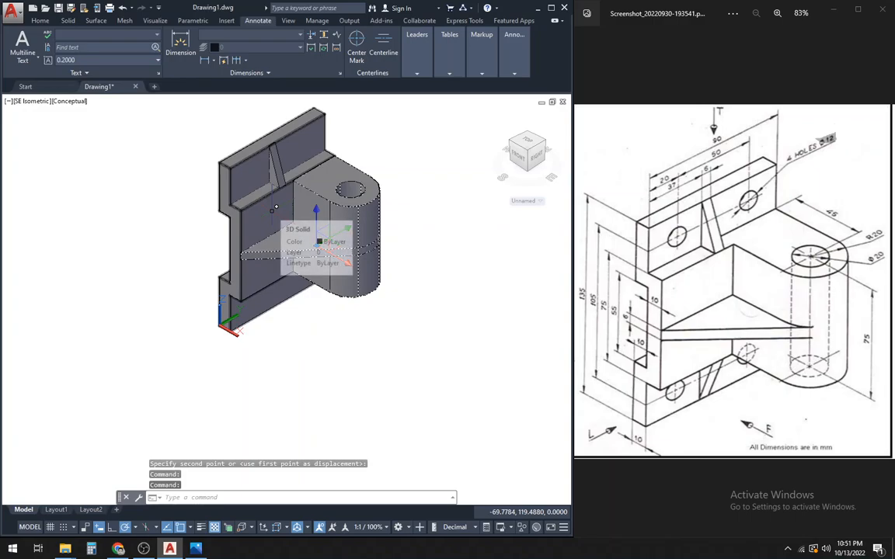
pyautogui.click(278, 162)
pyautogui.press('Escape')
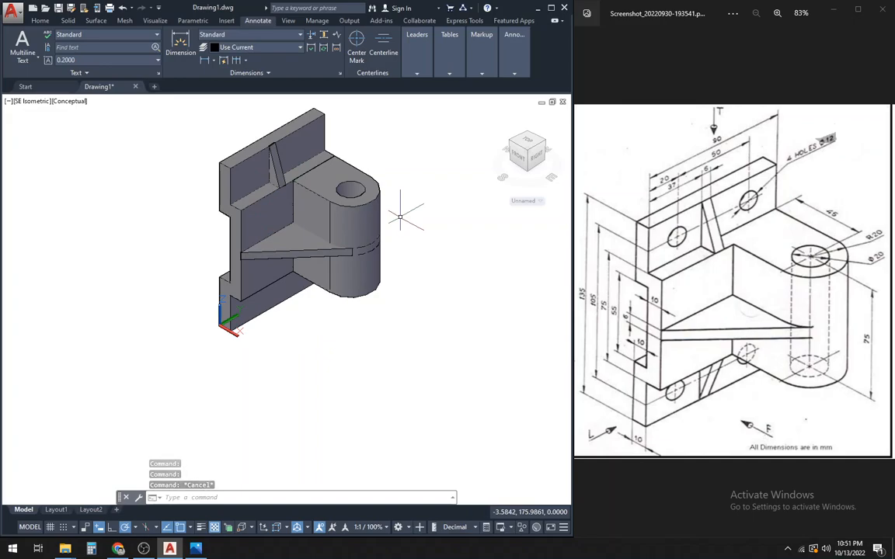
pyautogui.click(276, 159)
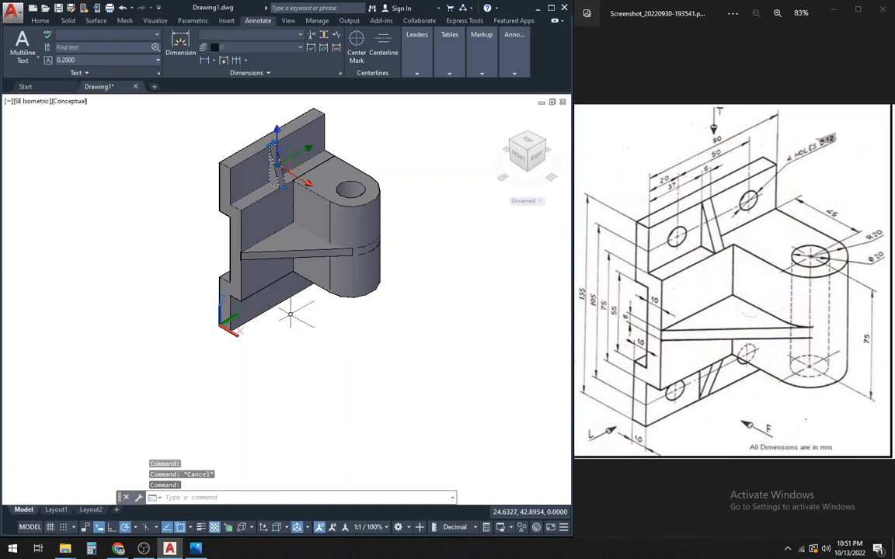
pyautogui.press('Escape')
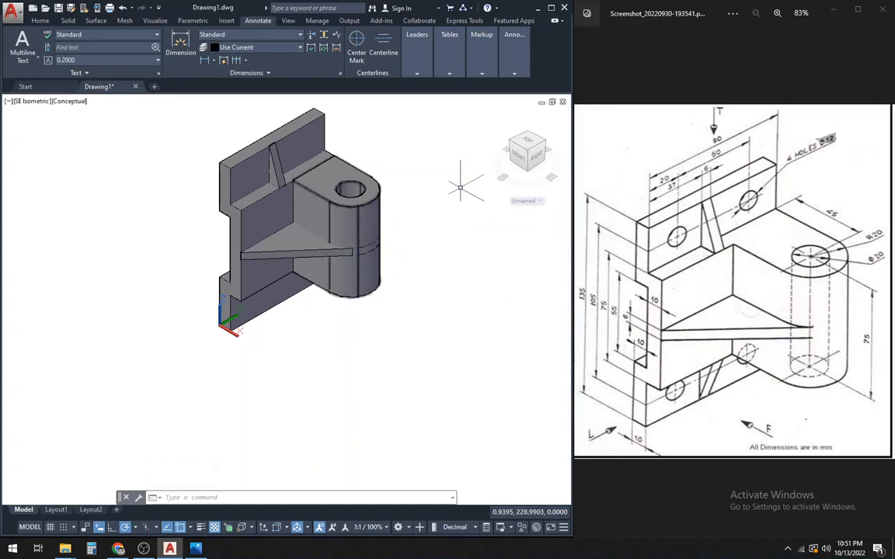
pyautogui.scroll(-2, 433, 162)
pyautogui.scroll(3, 435, 186)
pyautogui.scroll(-2, 443, 184)
pyautogui.scroll(1, 444, 184)
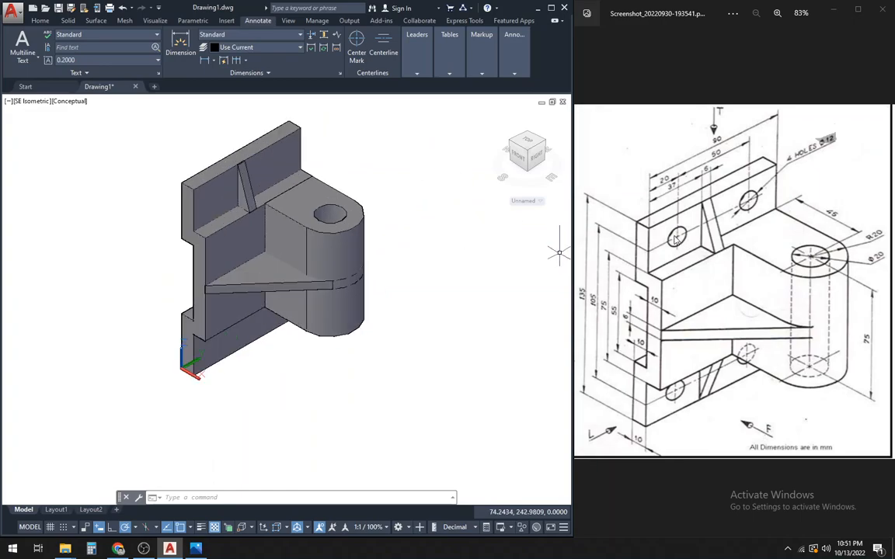
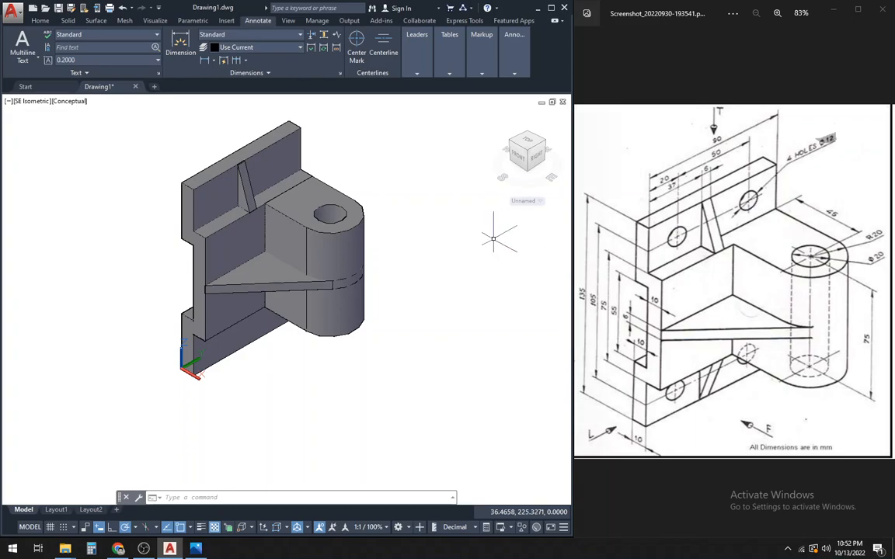
# Define a UCS in the free space beside the bracket, with X along the back plate's width and Y vertical.
pyautogui.scroll(-3, 409, 244)
pyautogui.scroll(2, 388, 233)
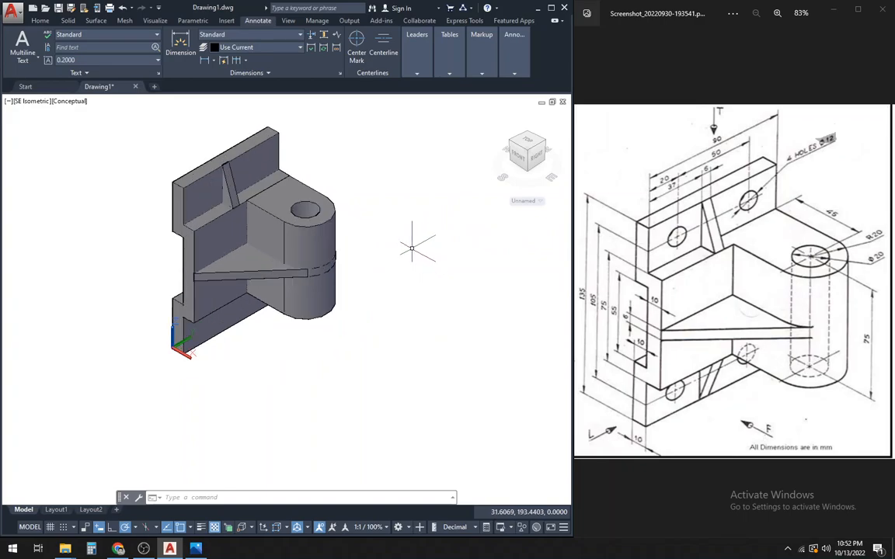
pyautogui.scroll(2, 413, 246)
pyautogui.scroll(-3, 409, 239)
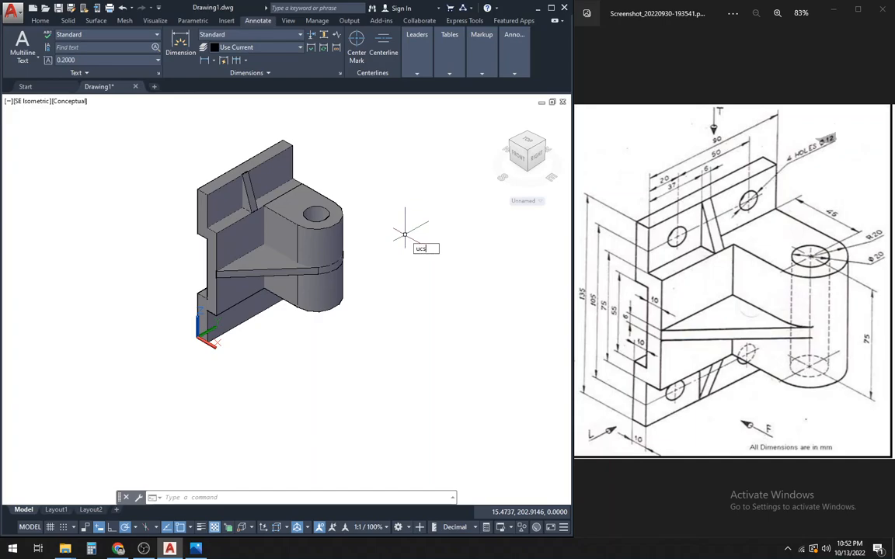
pyautogui.press('Return')
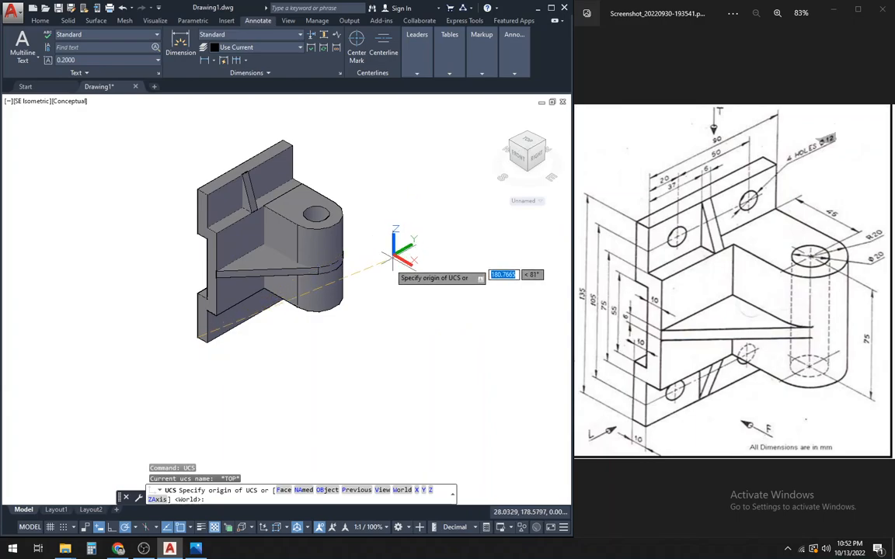
pyautogui.click(386, 225)
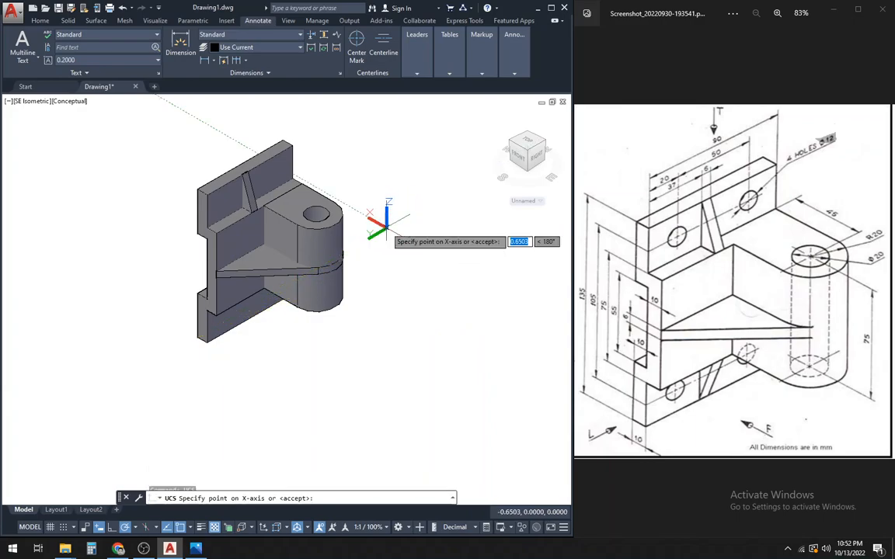
pyautogui.click(426, 201)
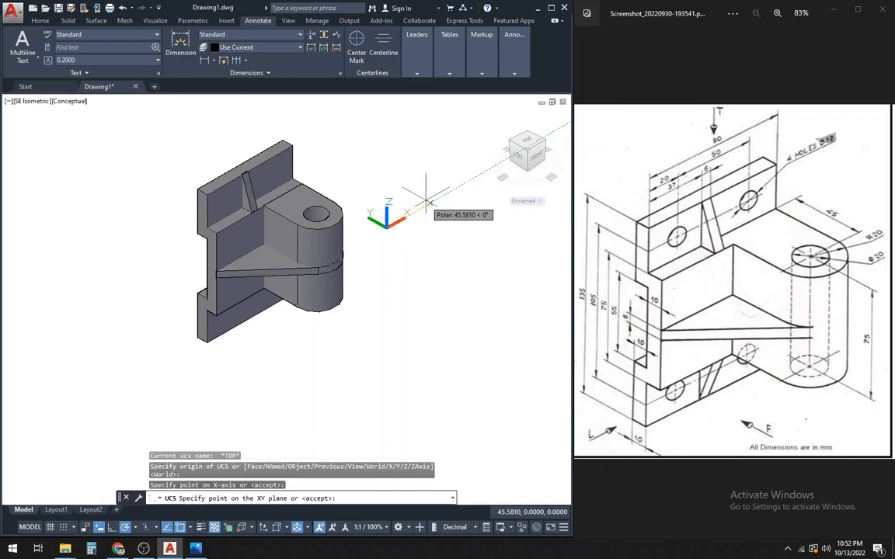
pyautogui.click(384, 170)
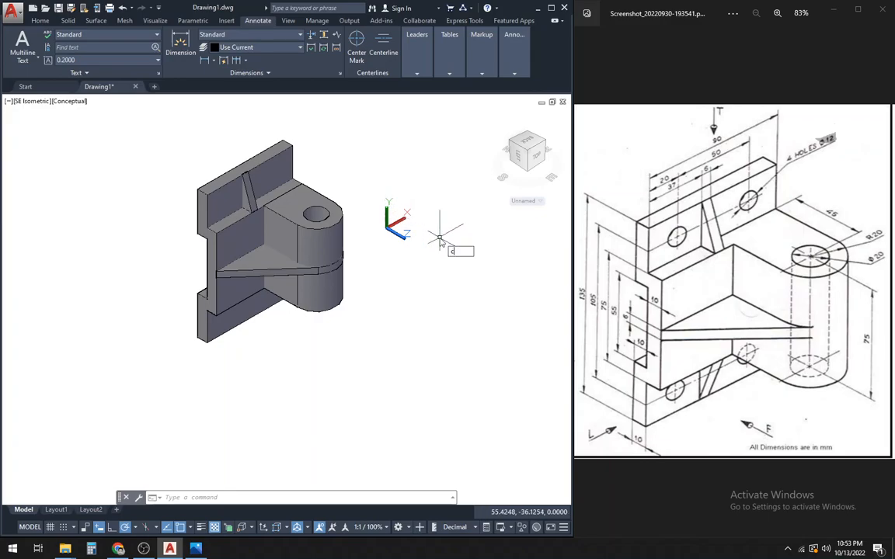
# Create a cylinder of diameter 12 mm and height 10 mm in the free space beside the bracket.
pyautogui.write('yl')
pyautogui.press('Return')
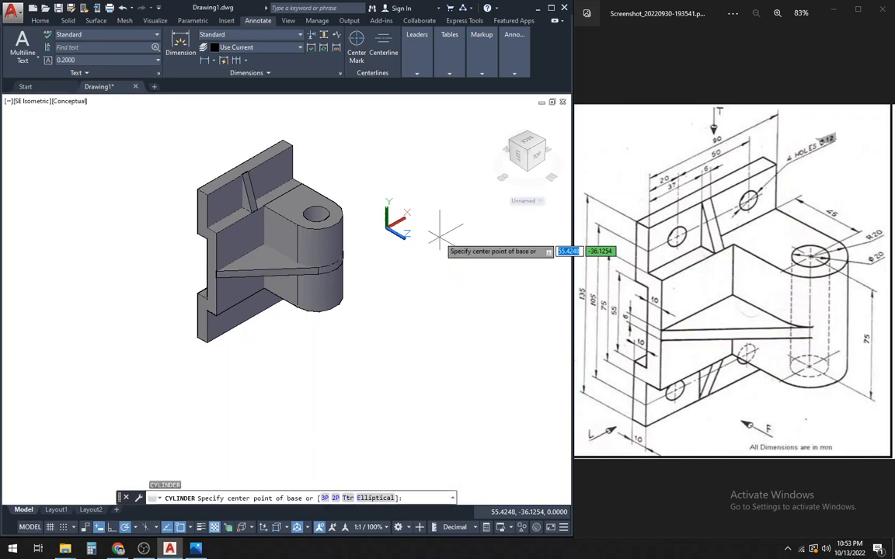
pyautogui.click(432, 249)
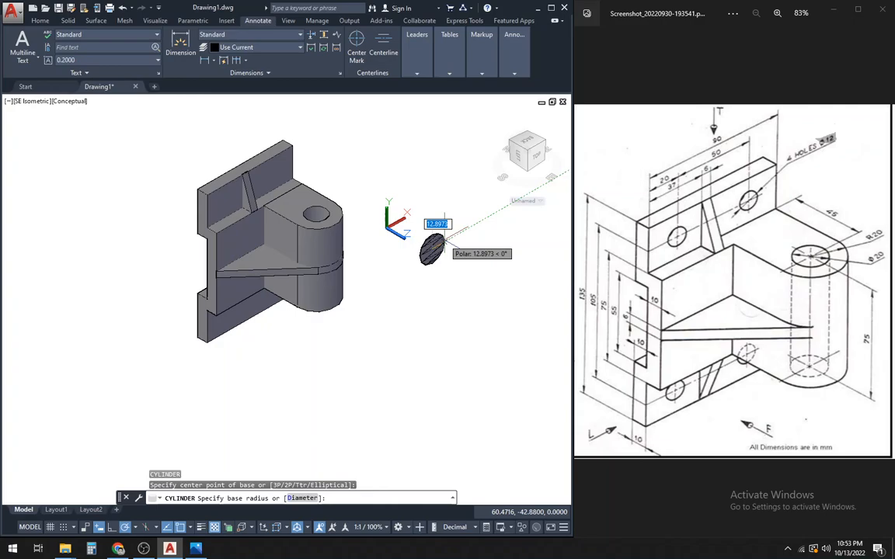
pyautogui.write('d')
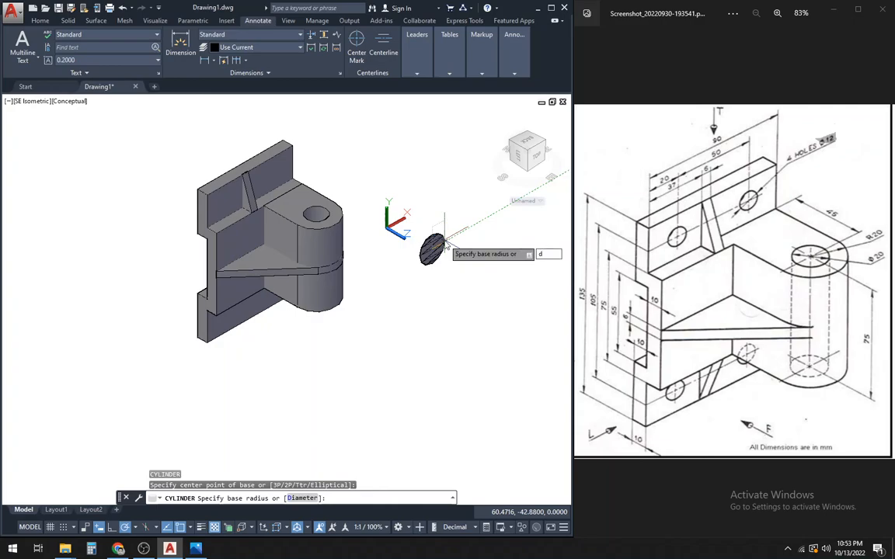
pyautogui.press('Return')
pyautogui.write('12')
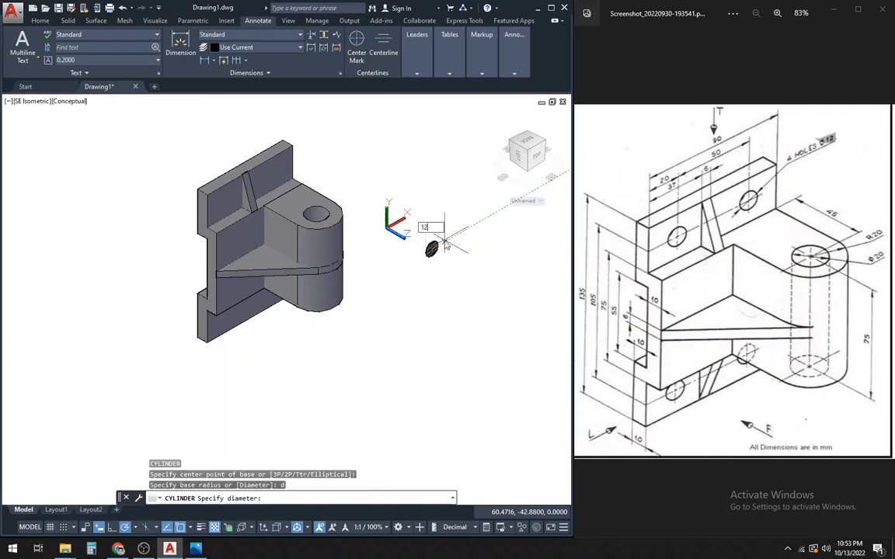
pyautogui.press('Return')
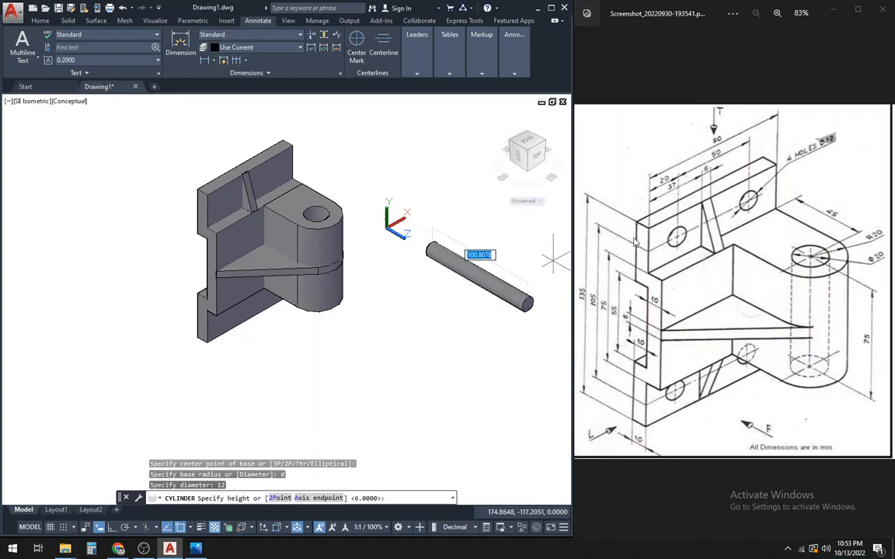
pyautogui.write('10')
pyautogui.press('Return')
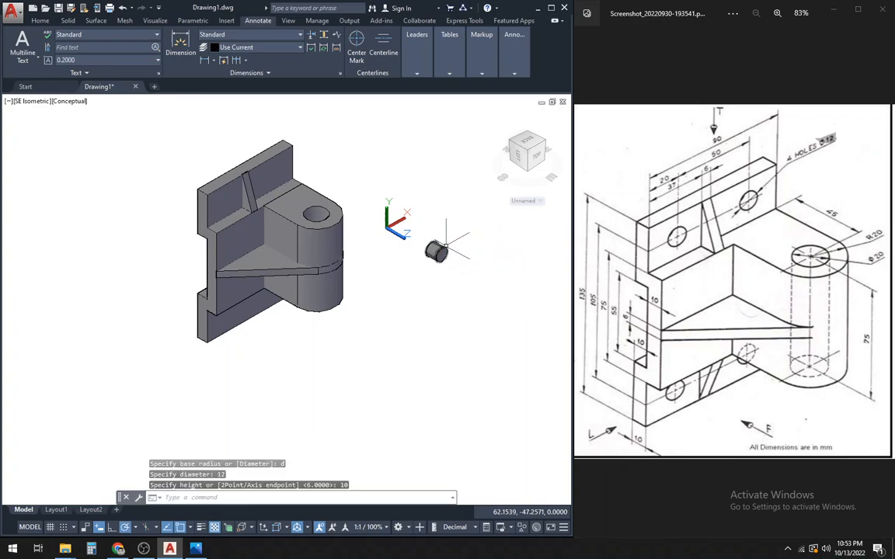
# Move the 12 mm cylinder by its front face centre onto the midpoint of the back plate's upper front vertical edge.
pyautogui.click(435, 250)
pyautogui.rightClick(414, 167)
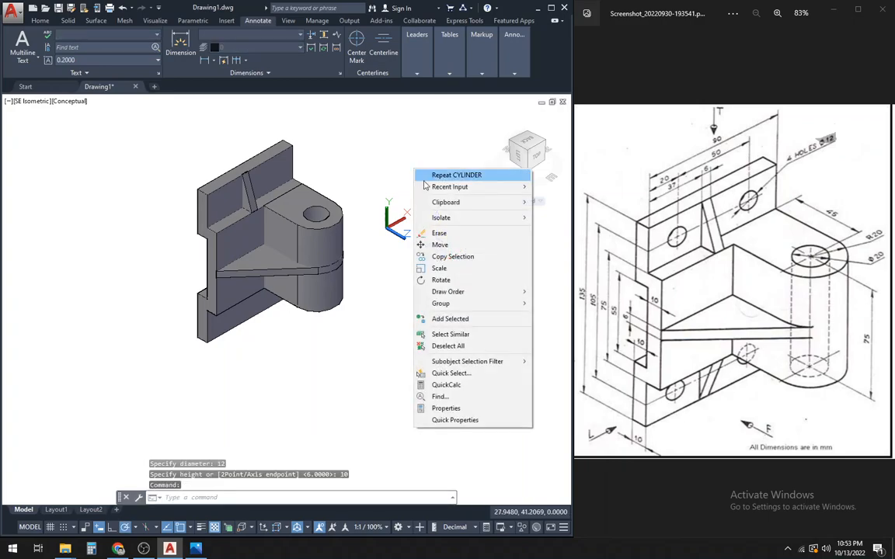
pyautogui.click(460, 247)
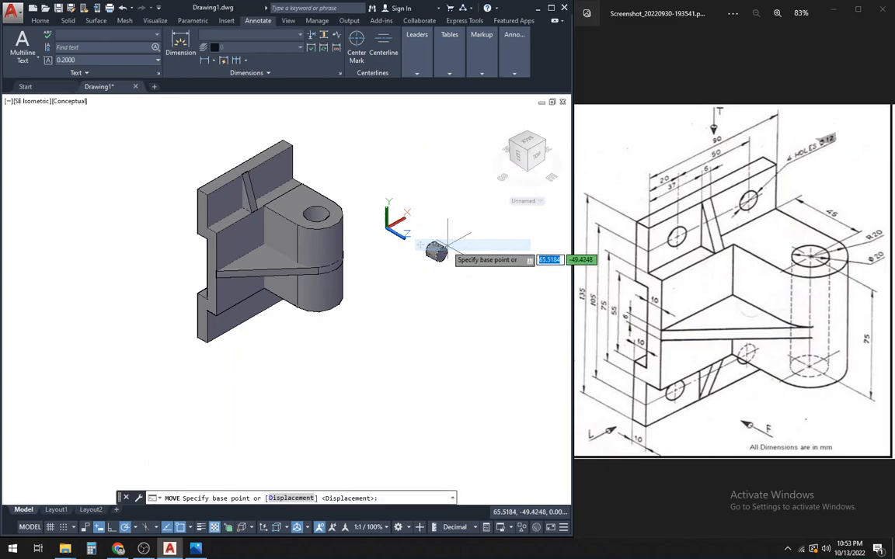
pyautogui.scroll(5, 436, 256)
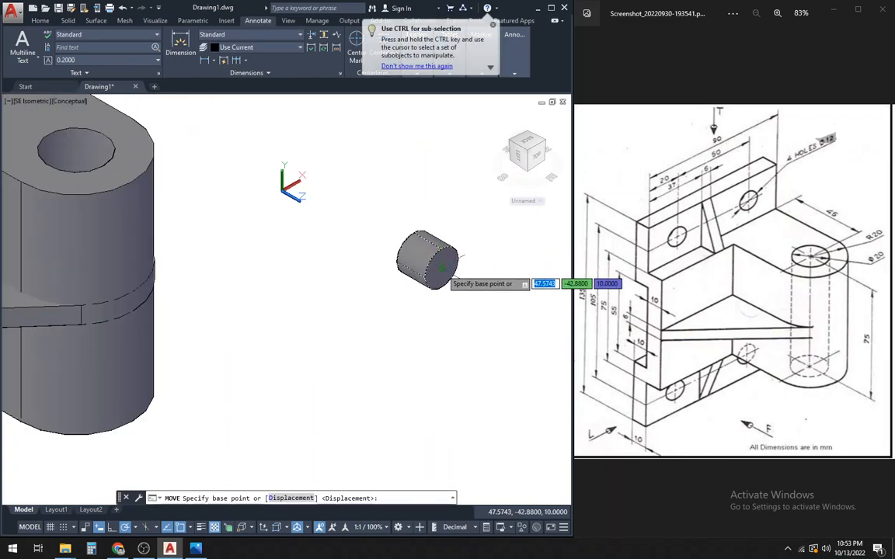
pyautogui.click(443, 266)
pyautogui.scroll(-4, 381, 222)
pyautogui.scroll(4, 244, 190)
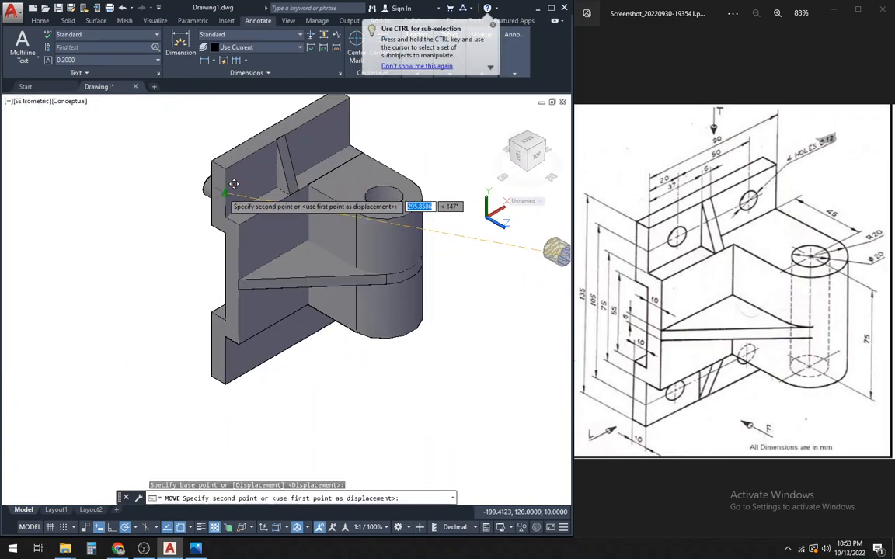
pyautogui.click(225, 191)
# Move the cylinder 20 mm inward from the back plate's edge, along the plate's width.
pyautogui.click(208, 191)
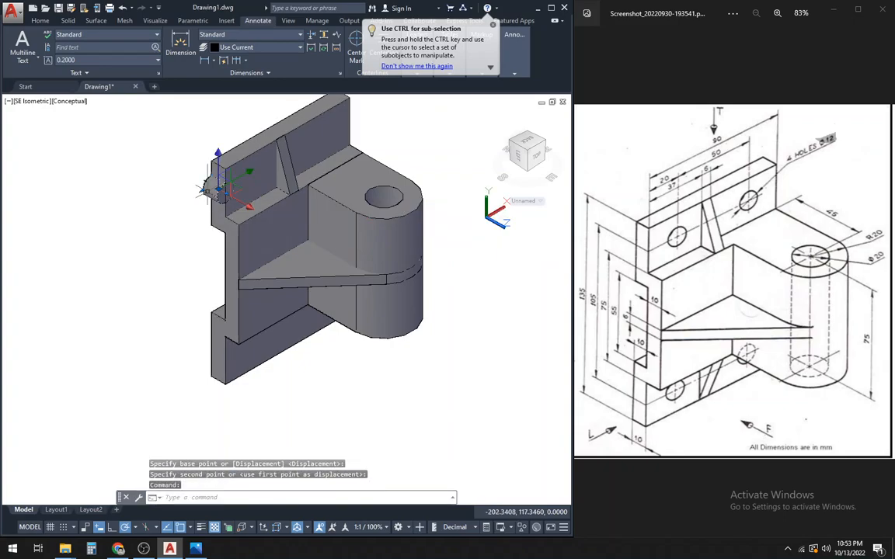
pyautogui.rightClick(121, 171)
pyautogui.click(145, 248)
pyautogui.scroll(-3, 164, 249)
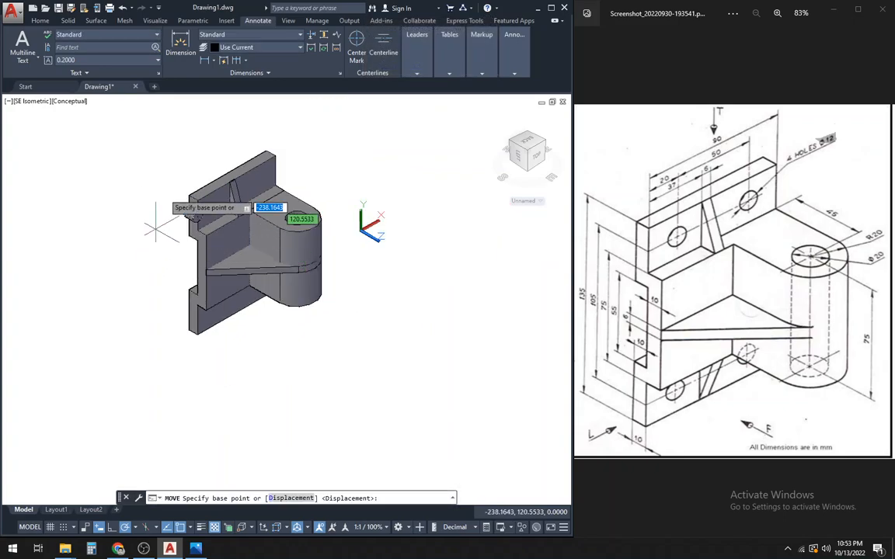
pyautogui.click(177, 172)
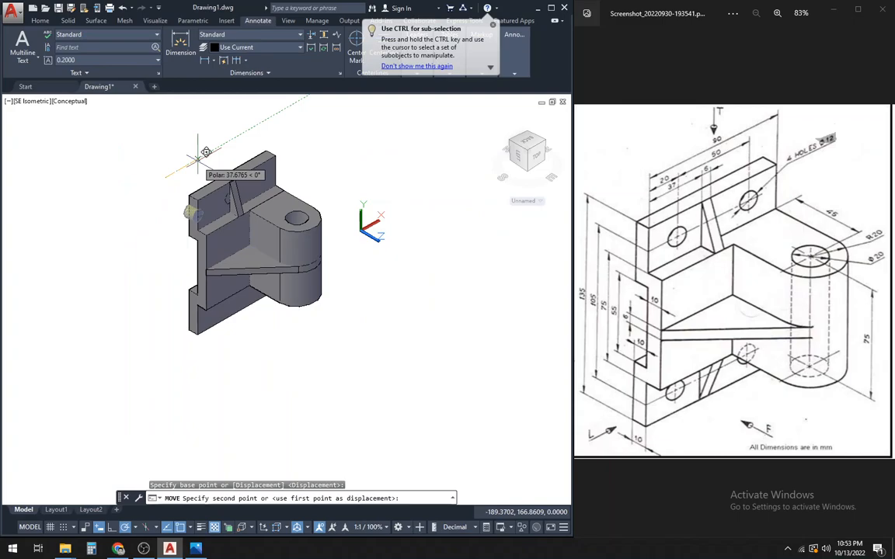
pyautogui.write('20')
pyautogui.press('Return')
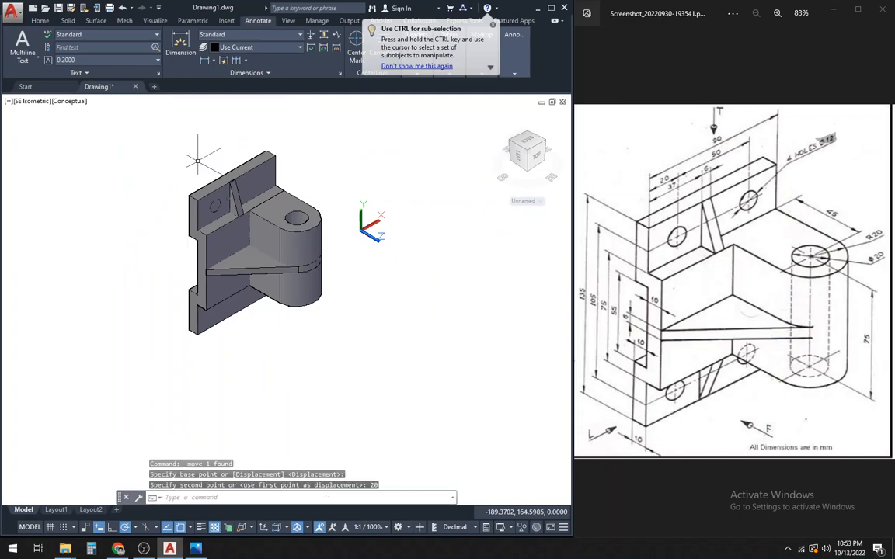
# Display the bracket in the Hidden visual style and switch to the Right view.
pyautogui.scroll(2, 197, 160)
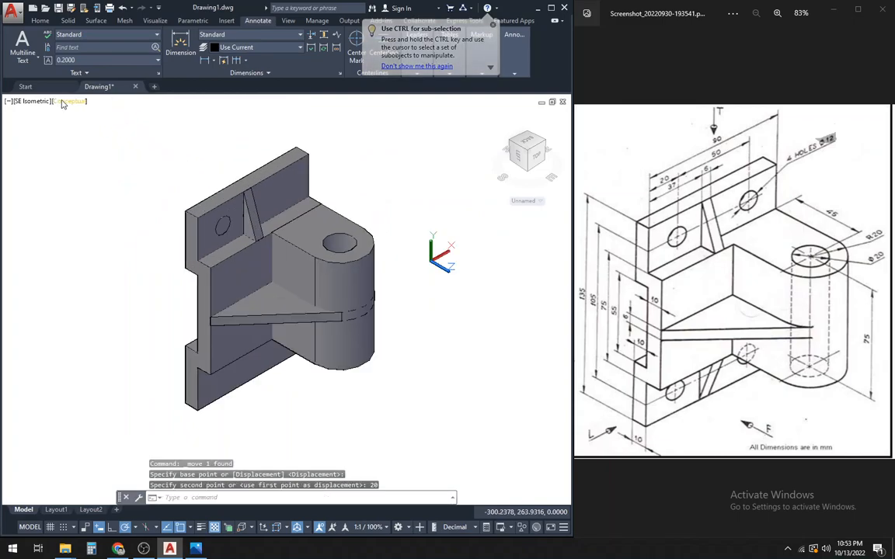
pyautogui.click(70, 101)
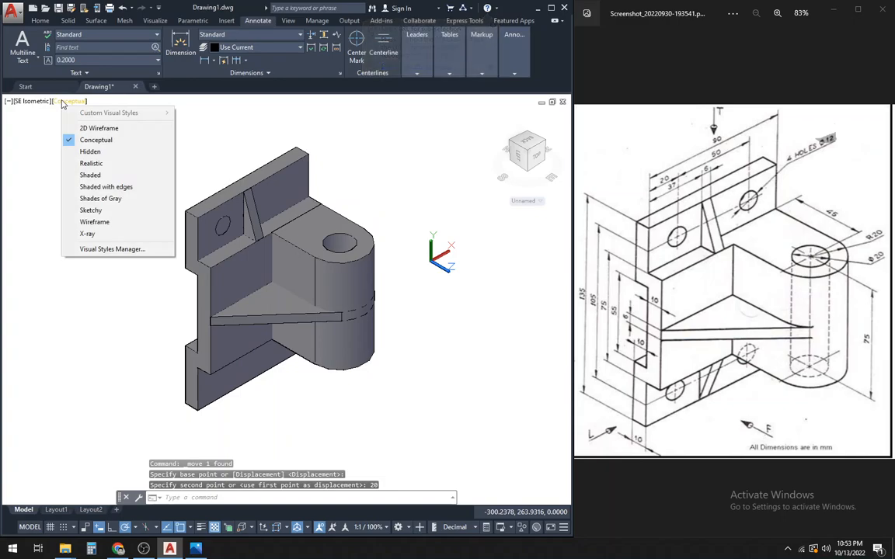
pyautogui.click(101, 152)
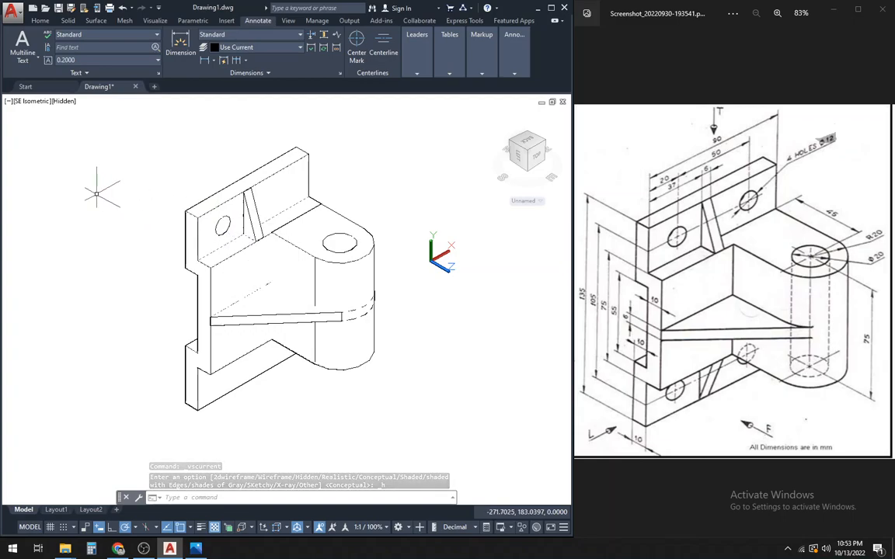
pyautogui.click(28, 104)
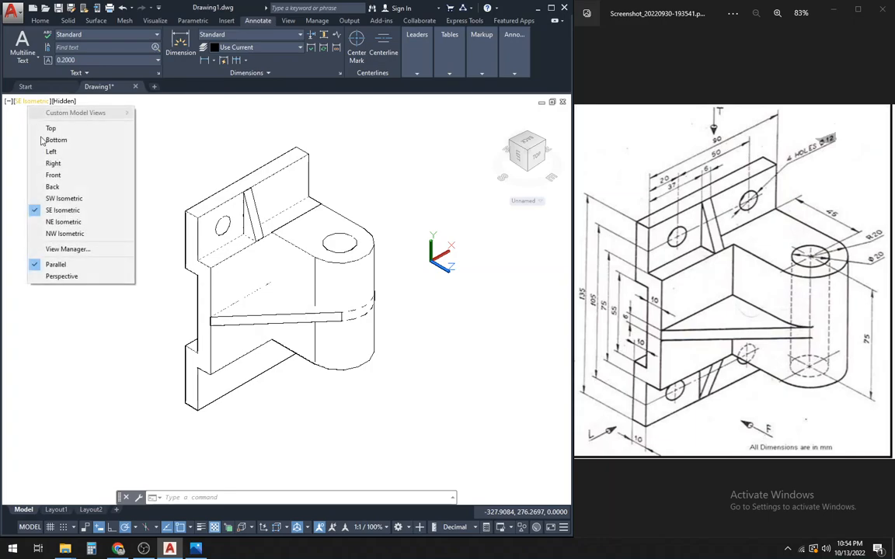
pyautogui.click(74, 312)
pyautogui.click(61, 314)
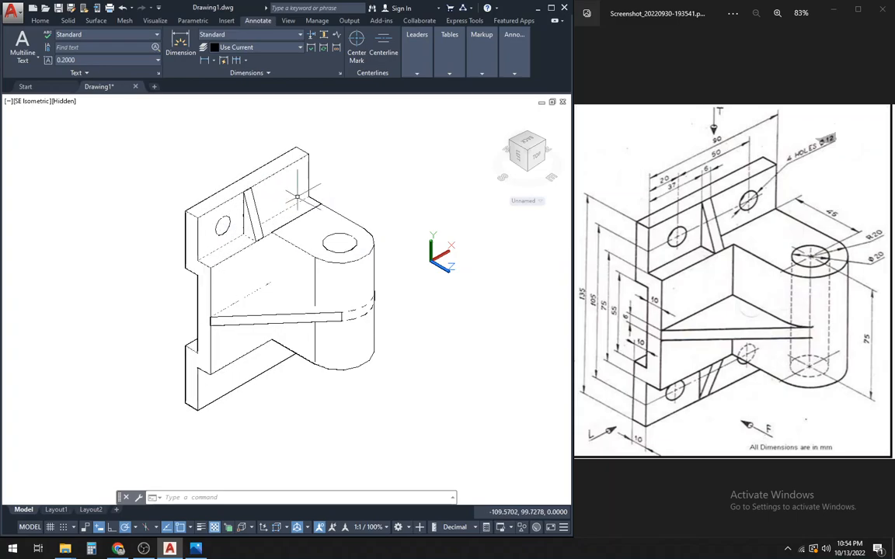
pyautogui.click(19, 105)
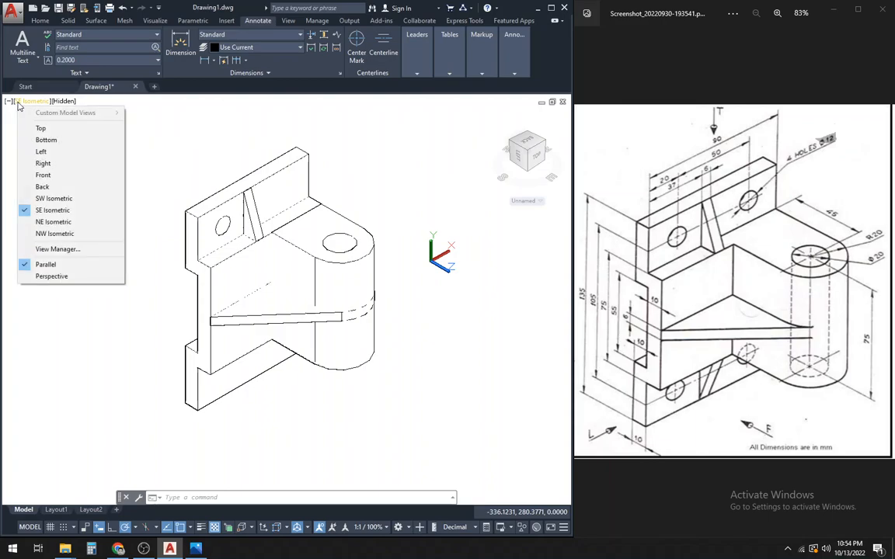
pyautogui.click(48, 165)
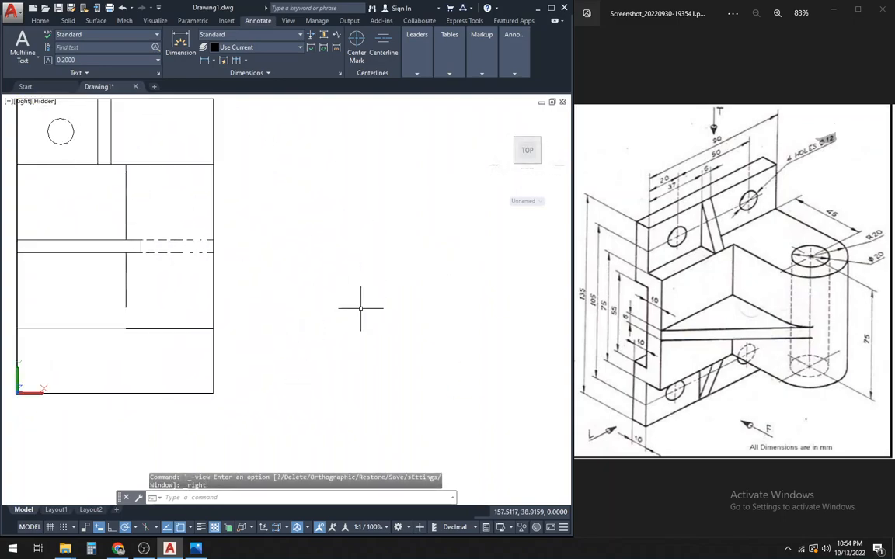
pyautogui.scroll(2, 74, 232)
pyautogui.scroll(-4, 120, 256)
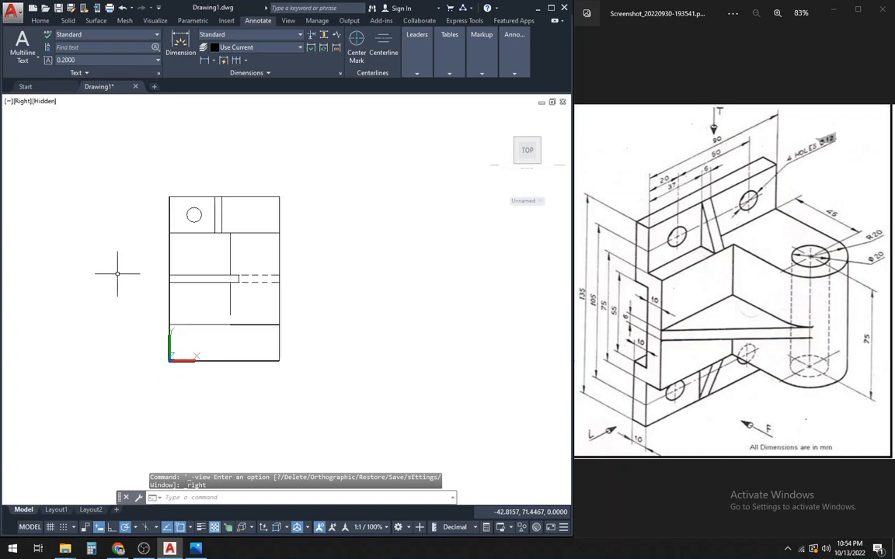
pyautogui.scroll(3, 117, 274)
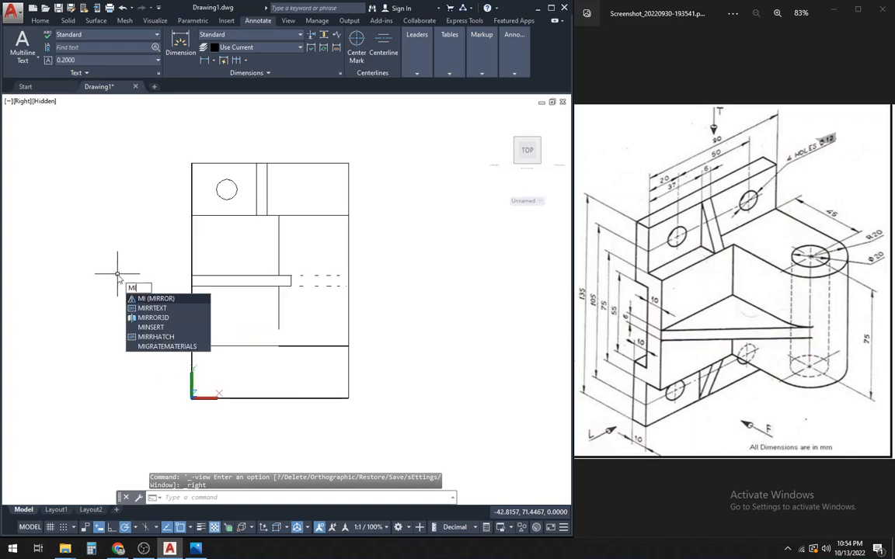
# Change the visual style of the Right view to Wireframe.
pyautogui.press('Return')
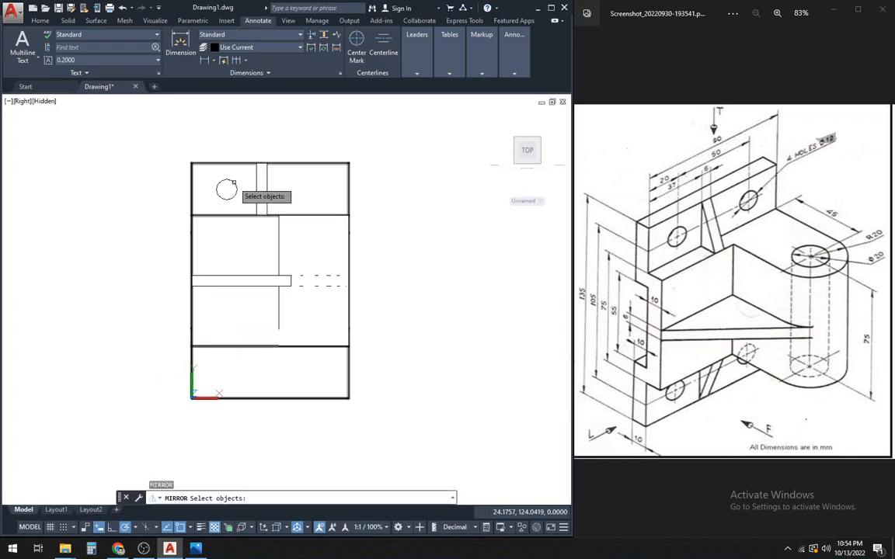
pyautogui.press('Escape')
pyautogui.click(44, 101)
pyautogui.click(79, 223)
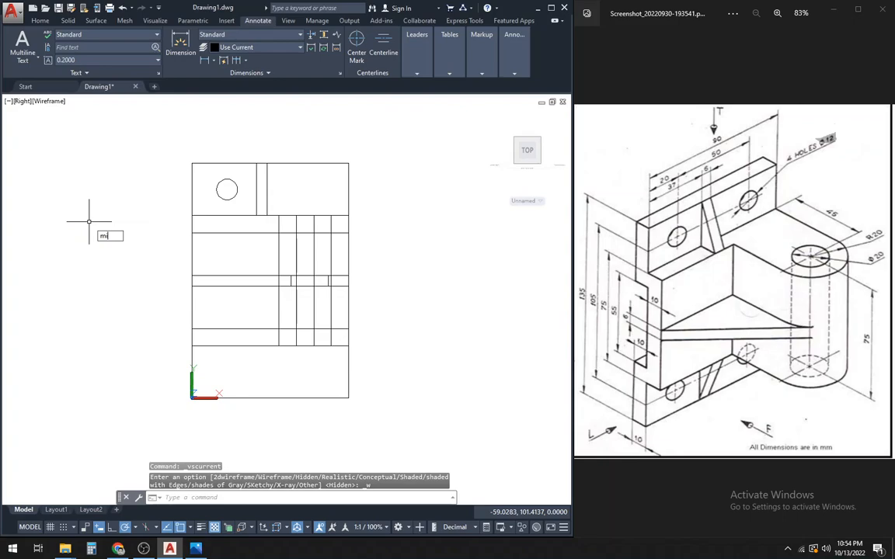
# Mirror the hole cylinder about the back plate's vertical centre line, keeping the source object.
pyautogui.press('Return')
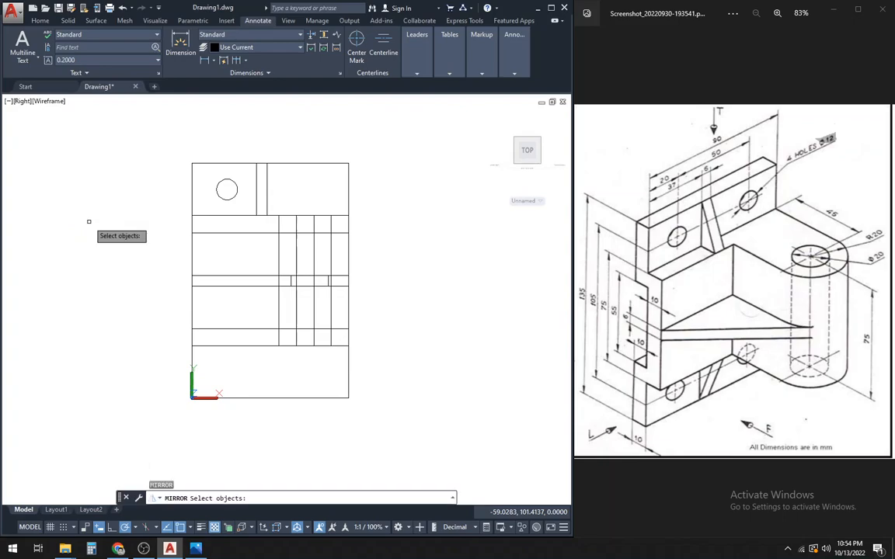
pyautogui.click(225, 189)
pyautogui.press('Return')
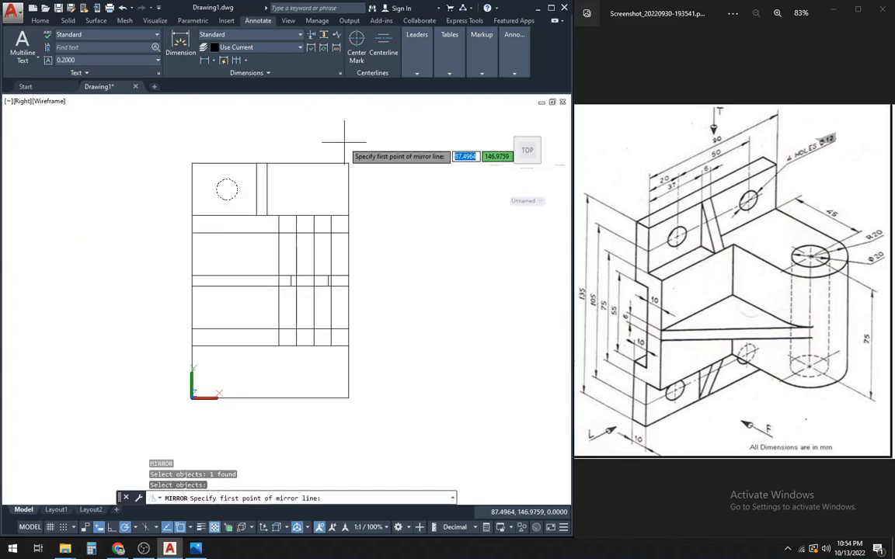
pyautogui.scroll(-2, 344, 150)
pyautogui.scroll(1, 367, 261)
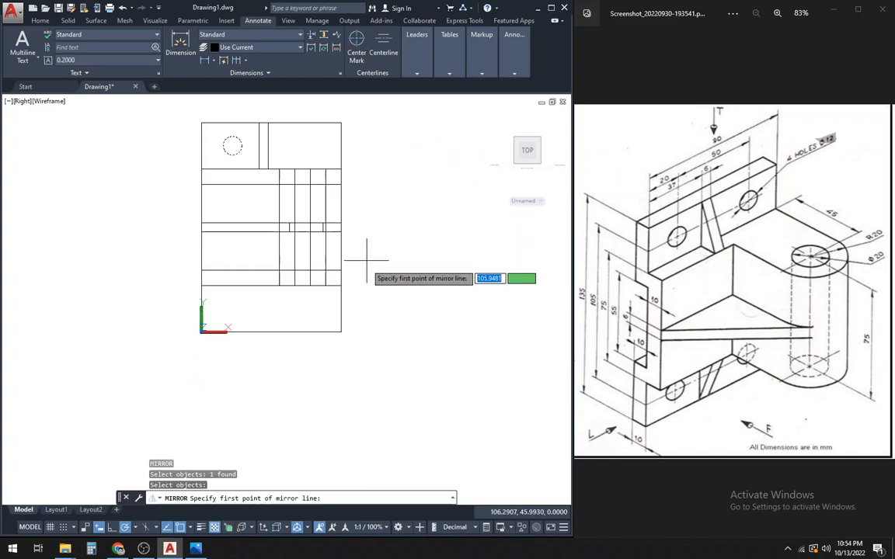
pyautogui.click(272, 333)
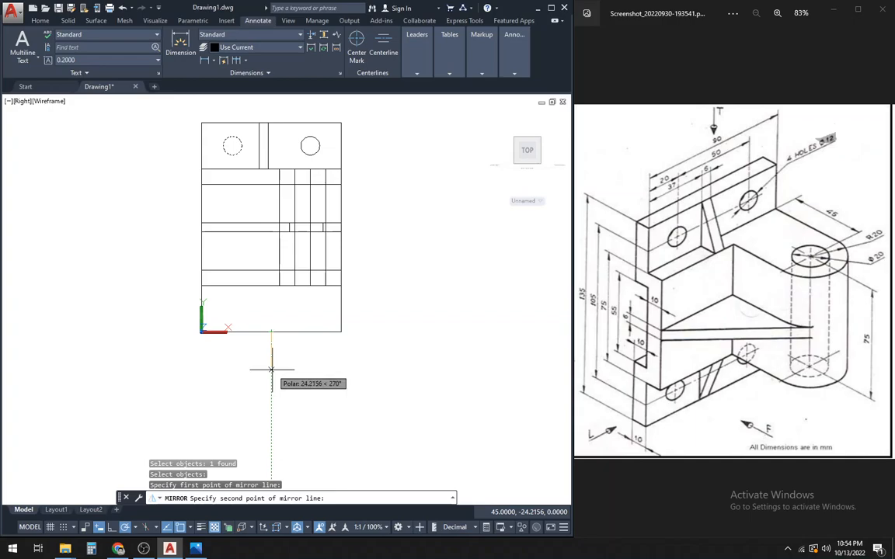
pyautogui.click(271, 370)
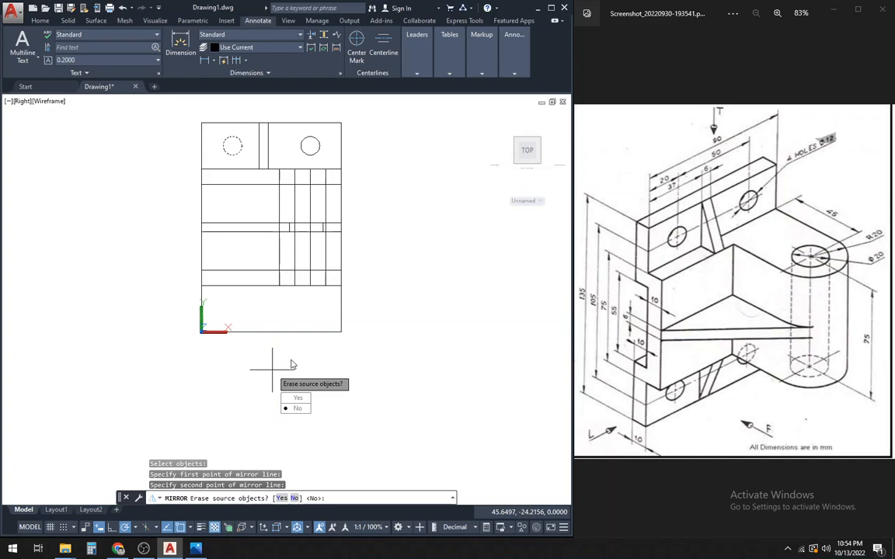
pyautogui.press('Return')
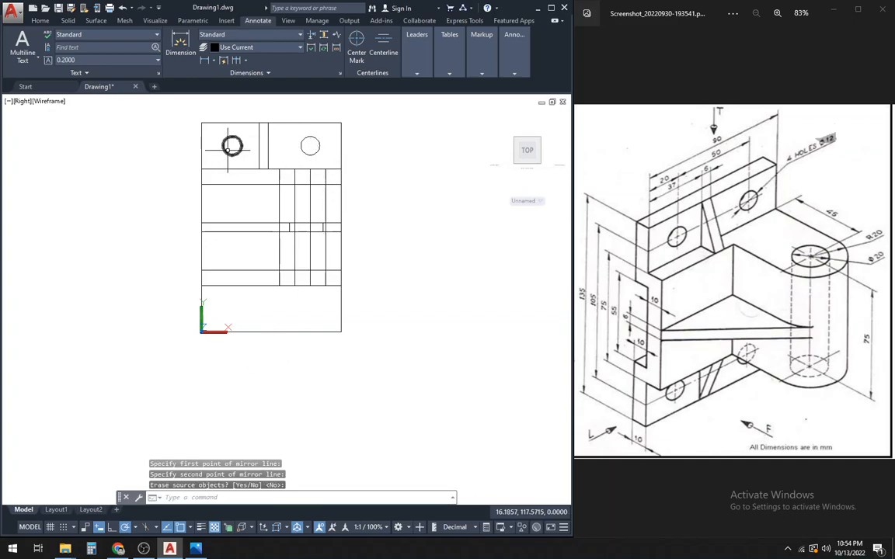
# Mirror both upper hole cylinders about the back plate's horizontal centre line, keeping the source objects.
pyautogui.write('m')
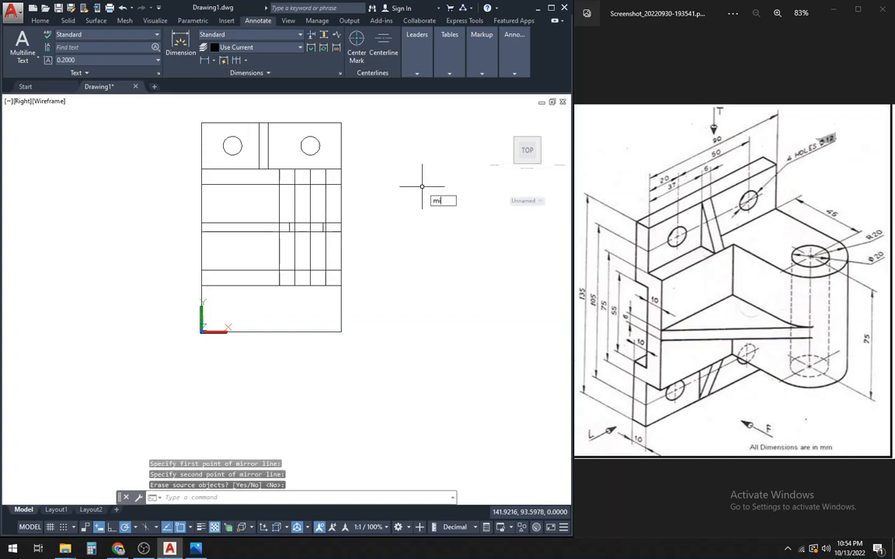
pyautogui.write('i')
pyautogui.press('Return')
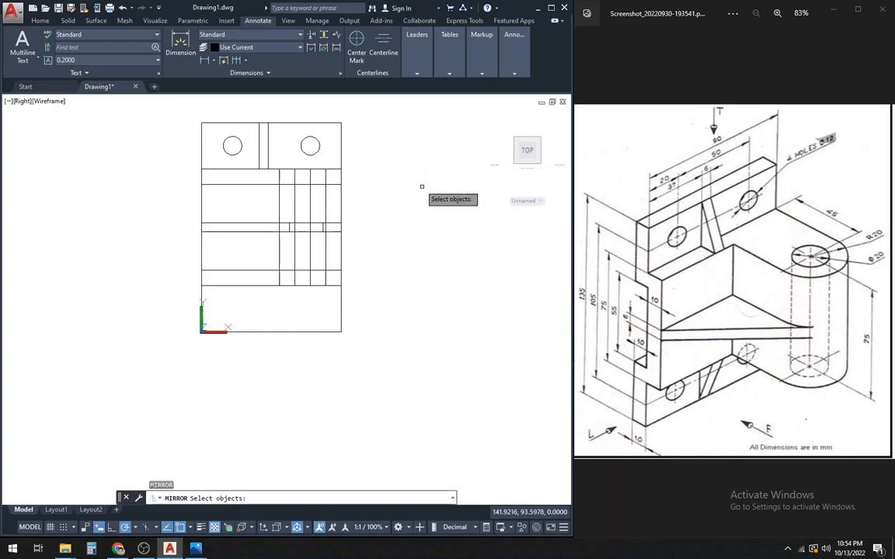
pyautogui.click(235, 146)
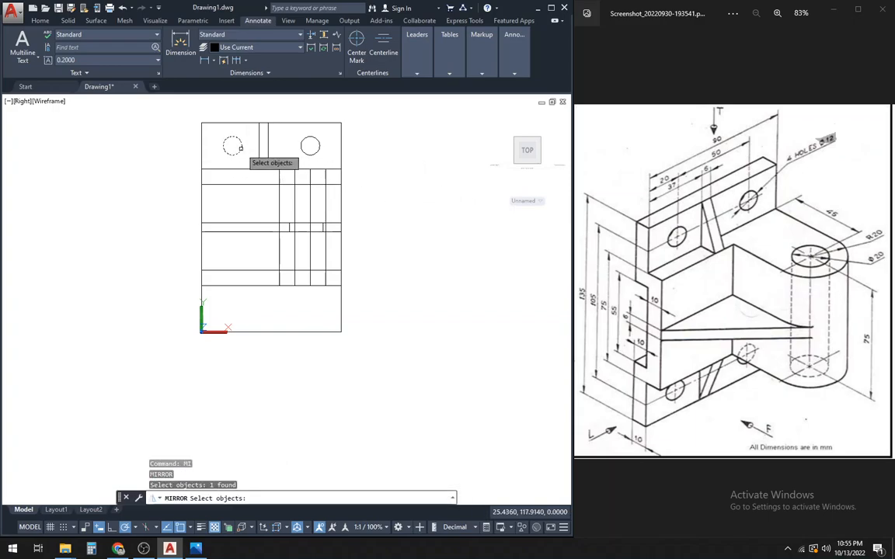
pyautogui.click(317, 146)
pyautogui.press('Return')
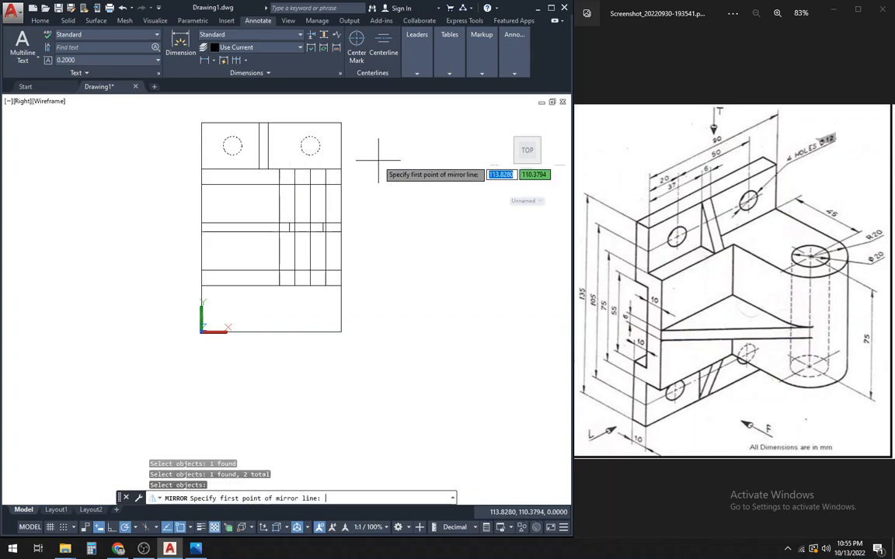
pyautogui.click(202, 227)
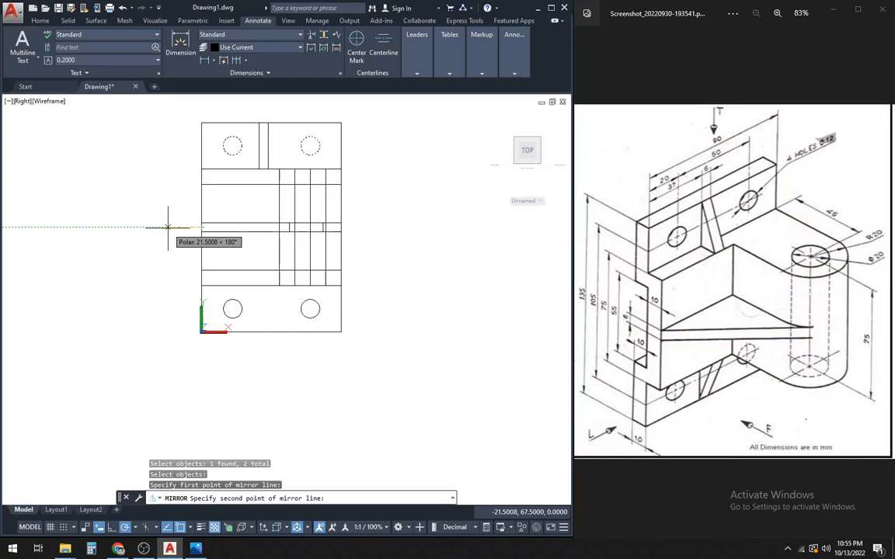
pyautogui.click(168, 227)
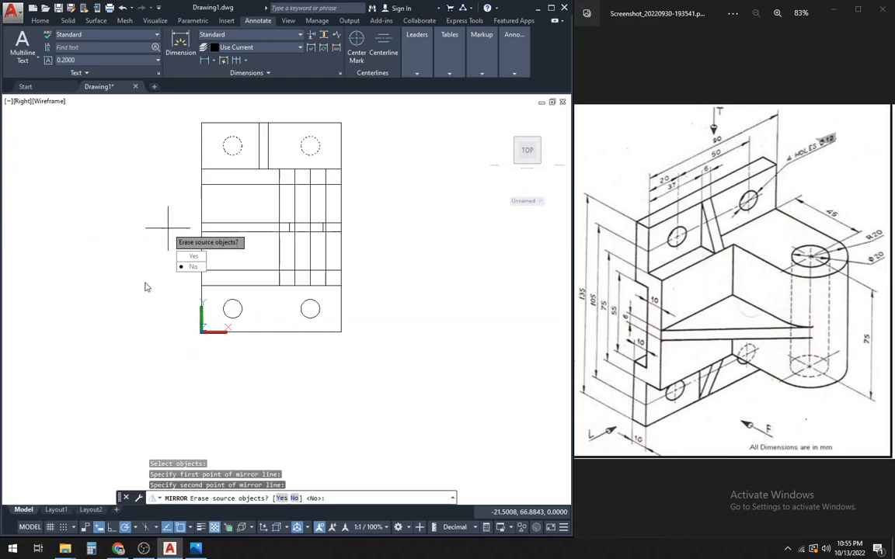
pyautogui.press('Return')
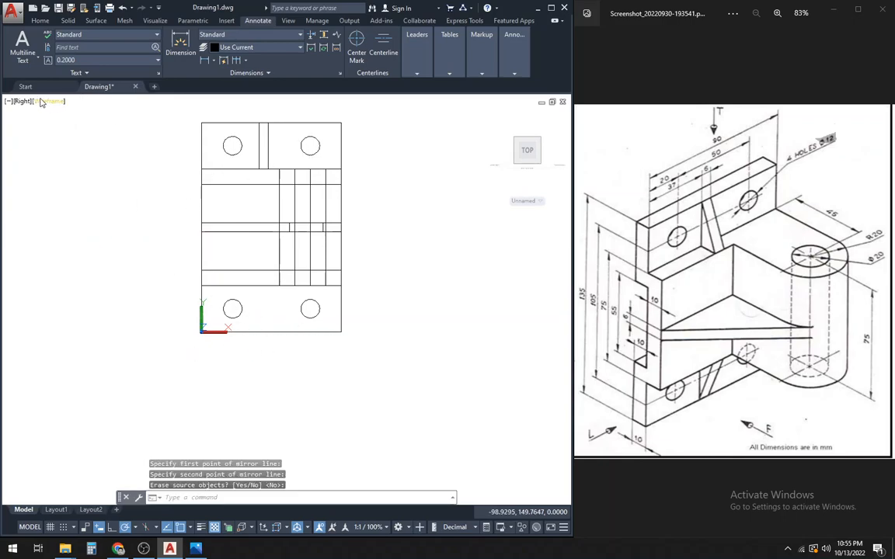
# Mirror the upper vertical rib about the back plate's horizontal centre line, keeping the source object.
pyautogui.click(23, 101)
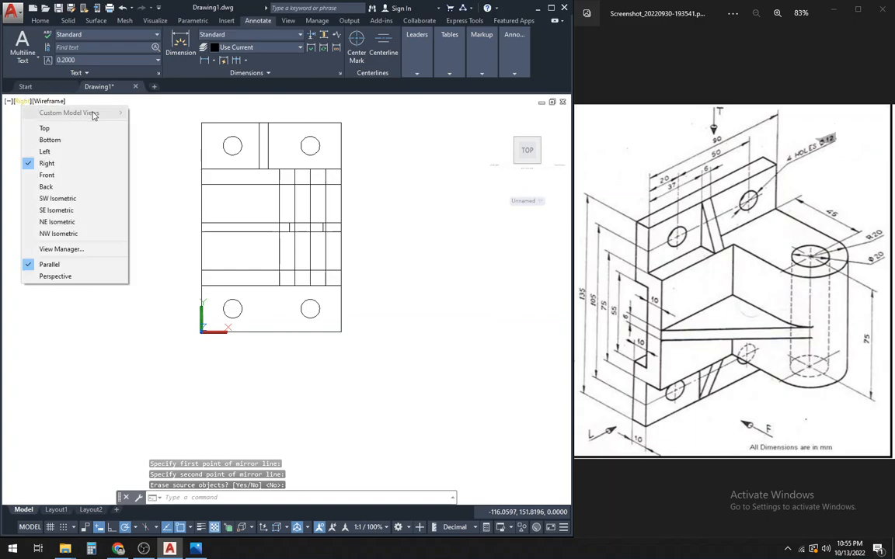
pyautogui.click(164, 122)
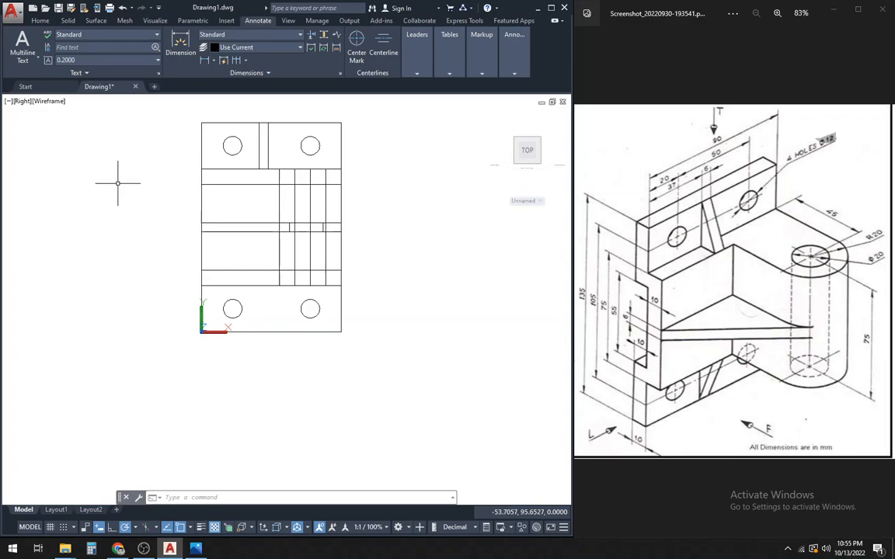
pyautogui.write('mi')
pyautogui.press('Return')
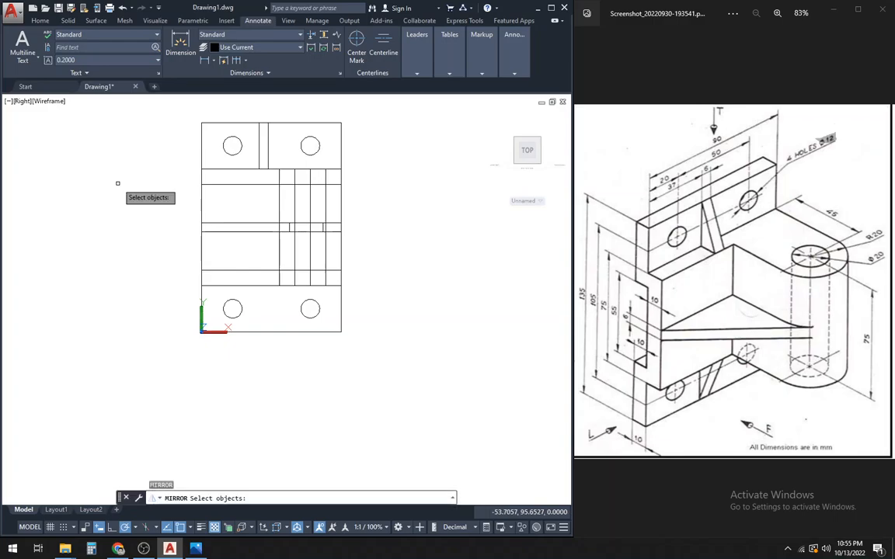
pyautogui.click(267, 141)
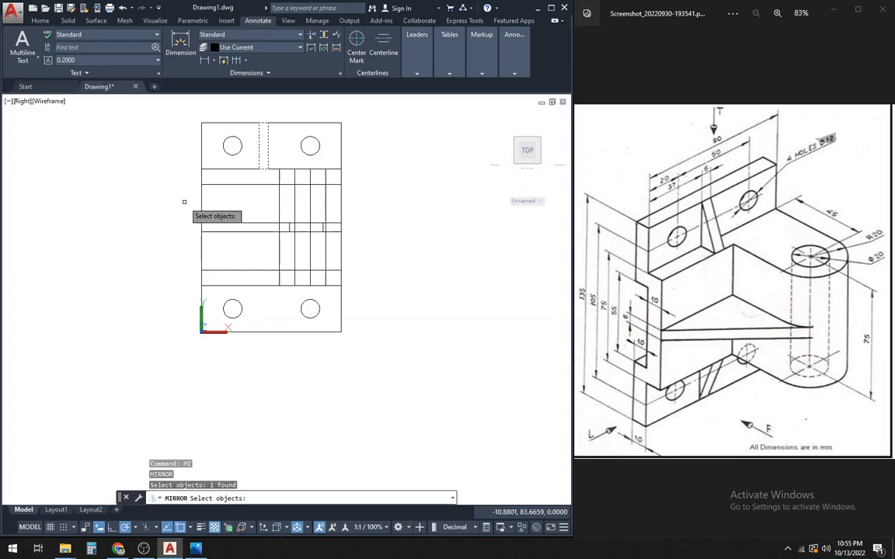
pyautogui.press('Return')
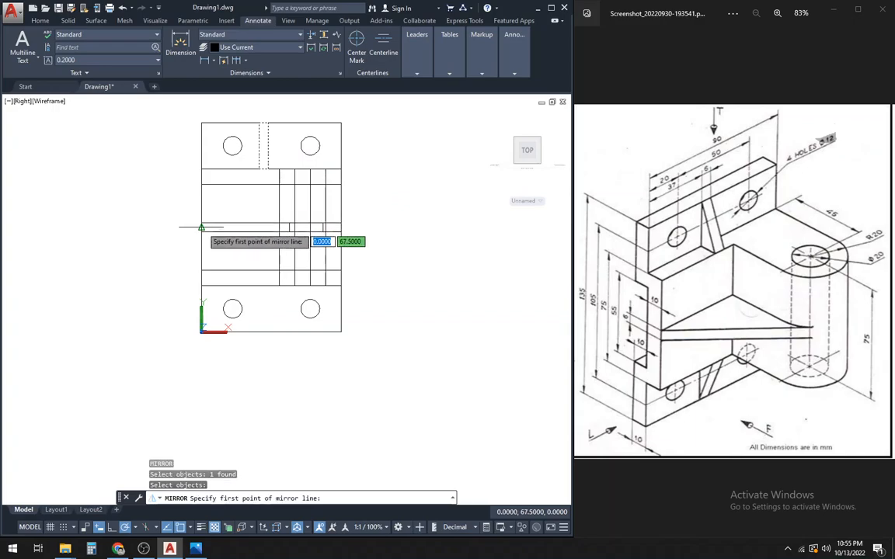
pyautogui.click(190, 226)
pyautogui.click(180, 226)
pyautogui.press('Return')
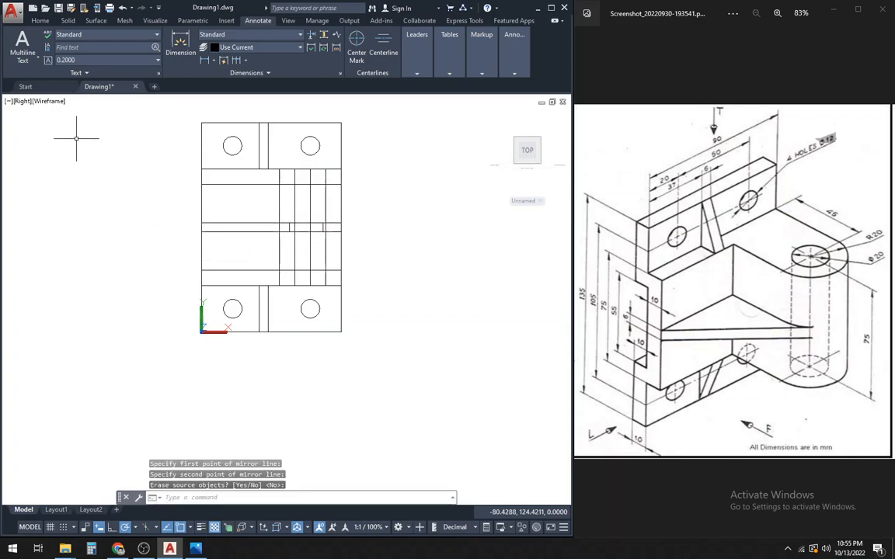
# Switch the bracket to the SE Isometric view.
pyautogui.click(22, 101)
pyautogui.click(67, 211)
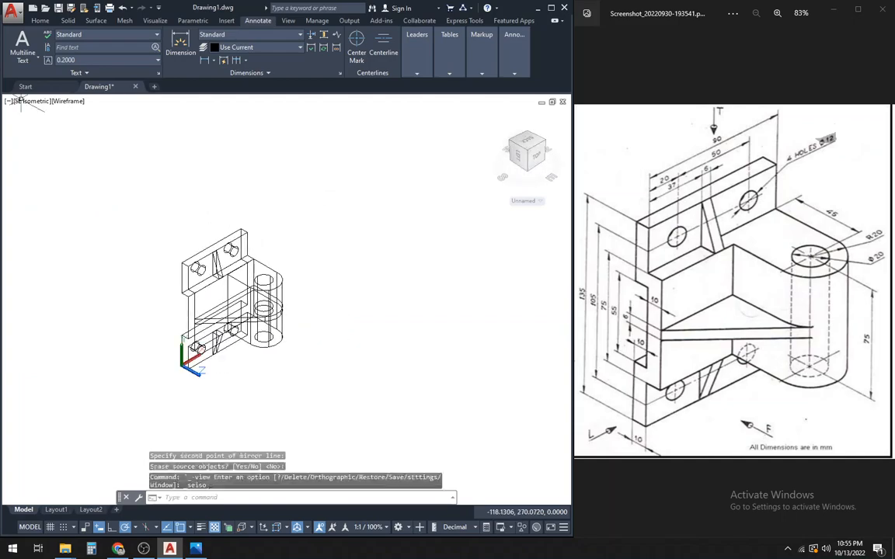
pyautogui.click(70, 101)
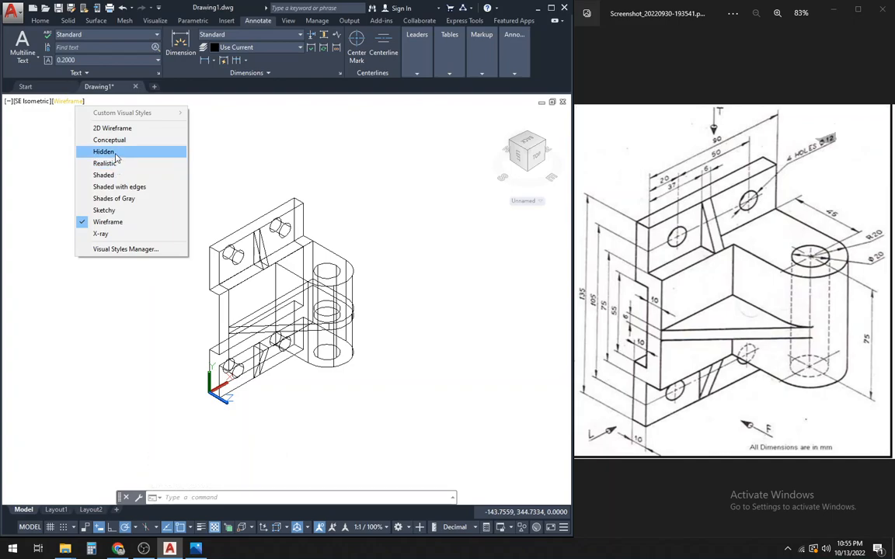
pyautogui.press('Escape')
pyautogui.press('Escape')
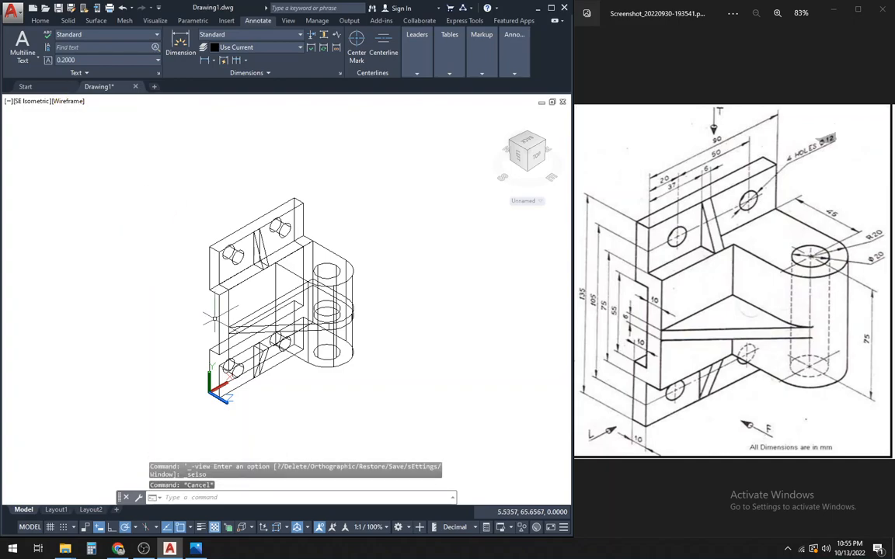
# Subtract the four hole cylinders from the back plate.
pyautogui.scroll(2, 214, 312)
pyautogui.scroll(-4, 215, 310)
pyautogui.scroll(3, 277, 367)
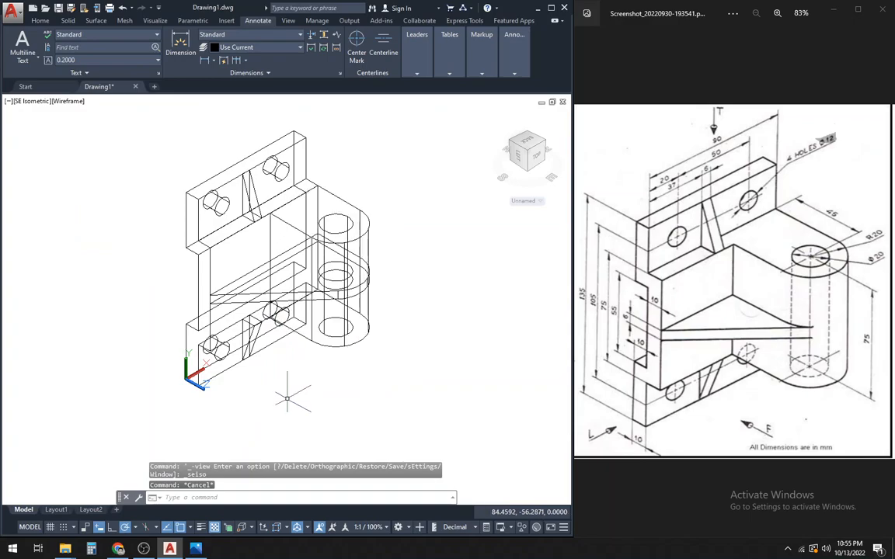
pyautogui.press('Return')
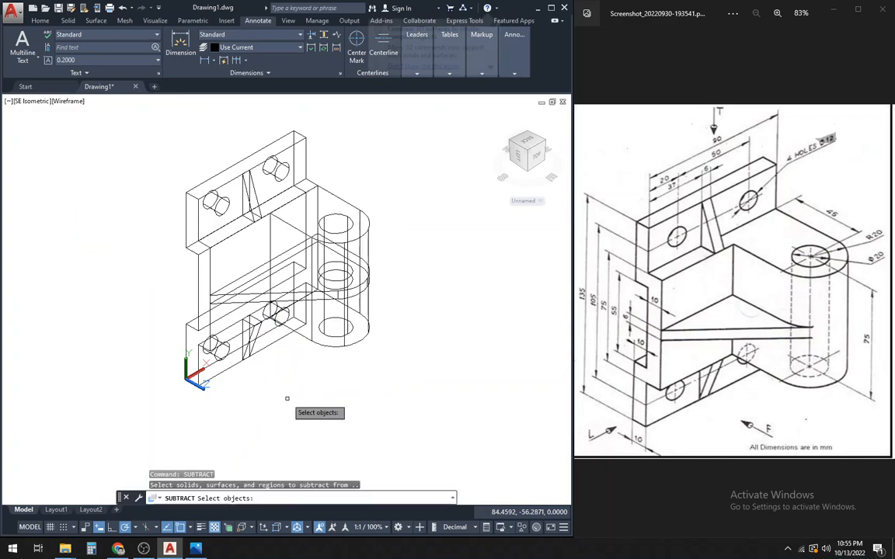
pyautogui.click(220, 170)
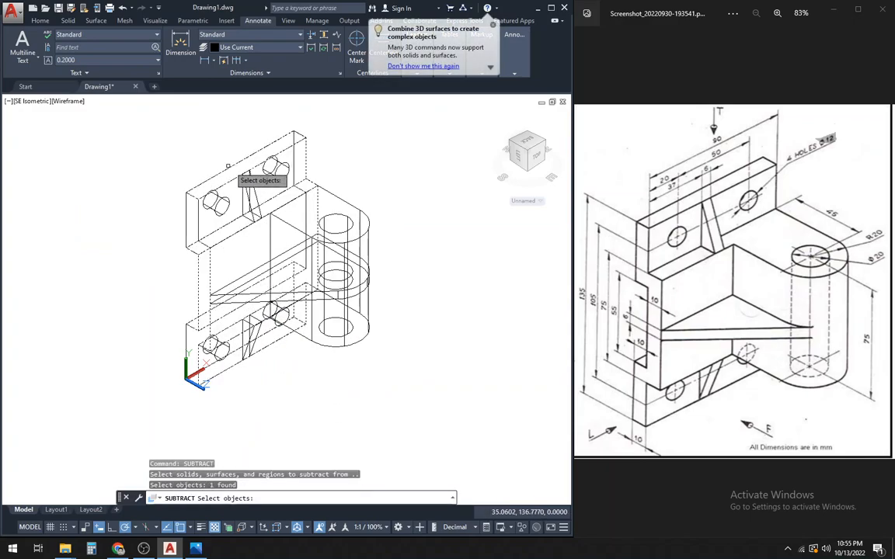
pyautogui.press('Return')
pyautogui.click(226, 193)
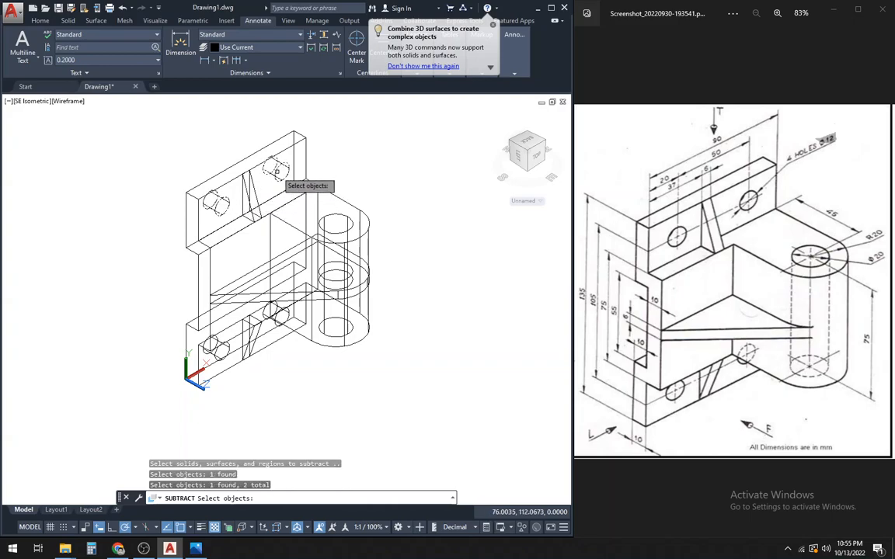
pyautogui.click(276, 313)
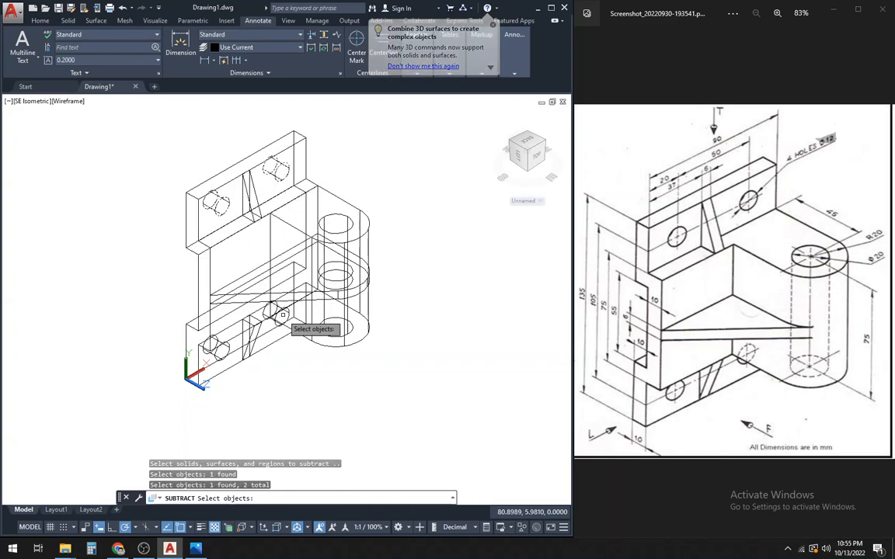
pyautogui.click(277, 315)
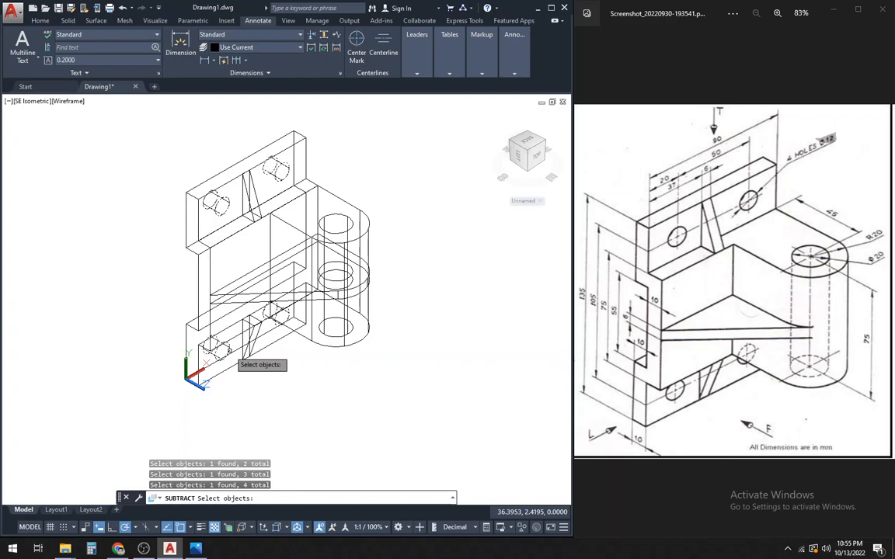
pyautogui.press('Return')
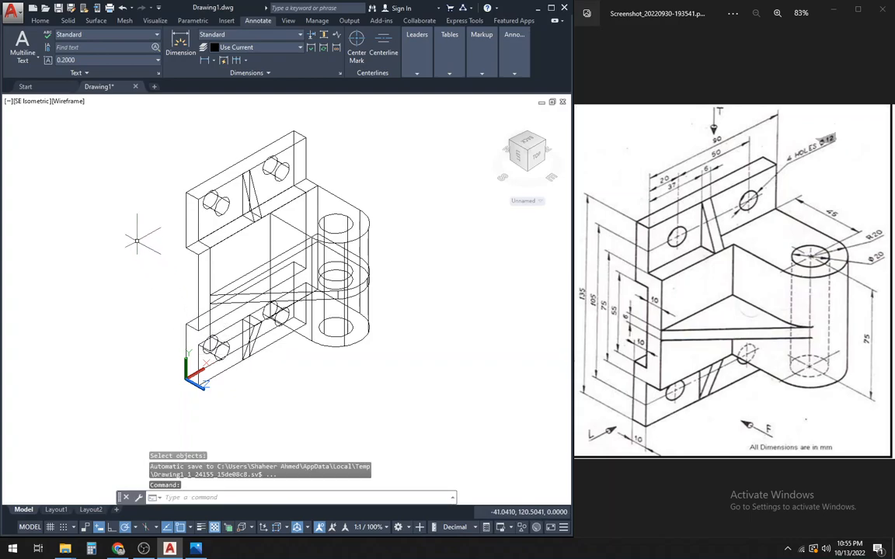
# Display the bracket in the Shades of Gray visual style.
pyautogui.click(69, 101)
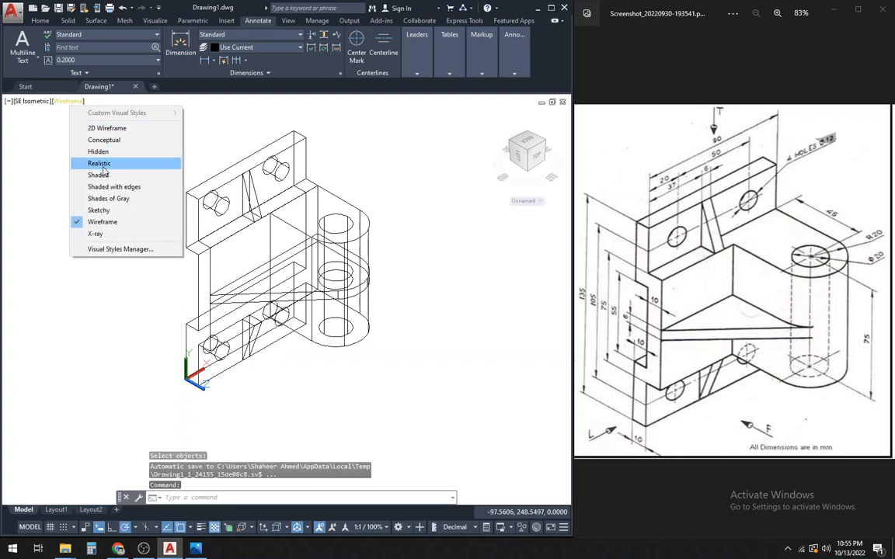
pyautogui.click(108, 199)
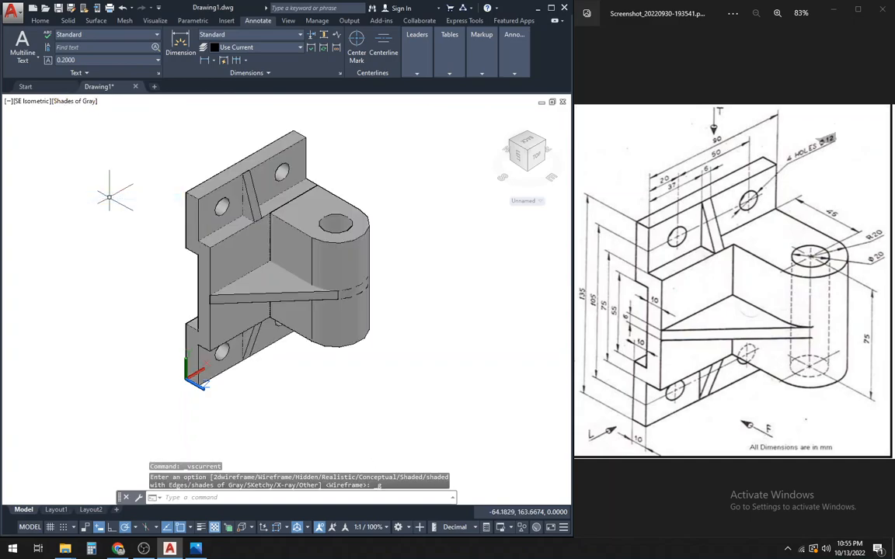
pyautogui.scroll(2, 110, 197)
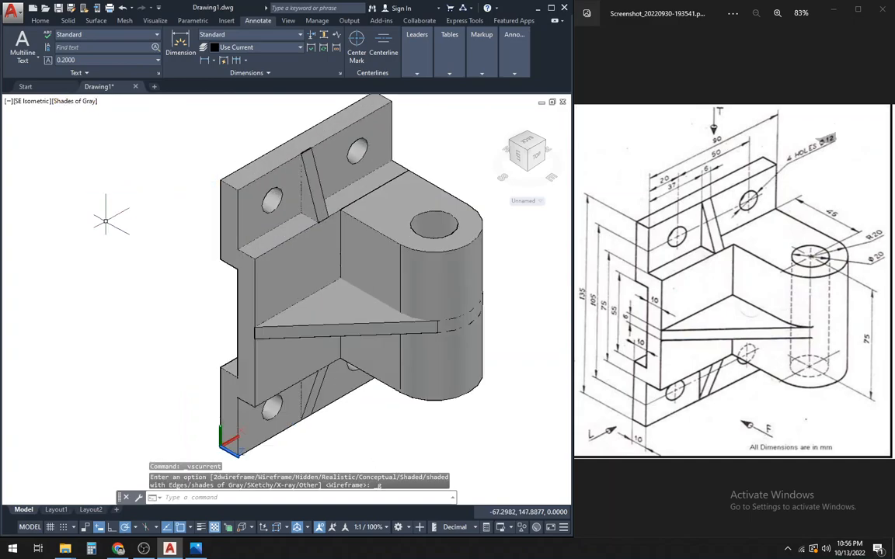
pyautogui.scroll(-3, 104, 209)
# Union the back plate, the bored arm, the middle rib and the upper and lower ribs into one solid.
pyautogui.write('uni')
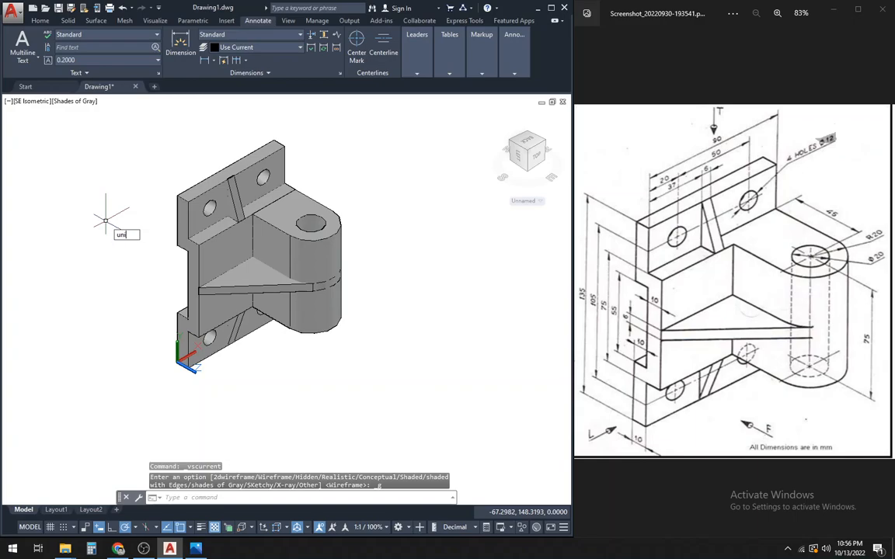
pyautogui.press('Return')
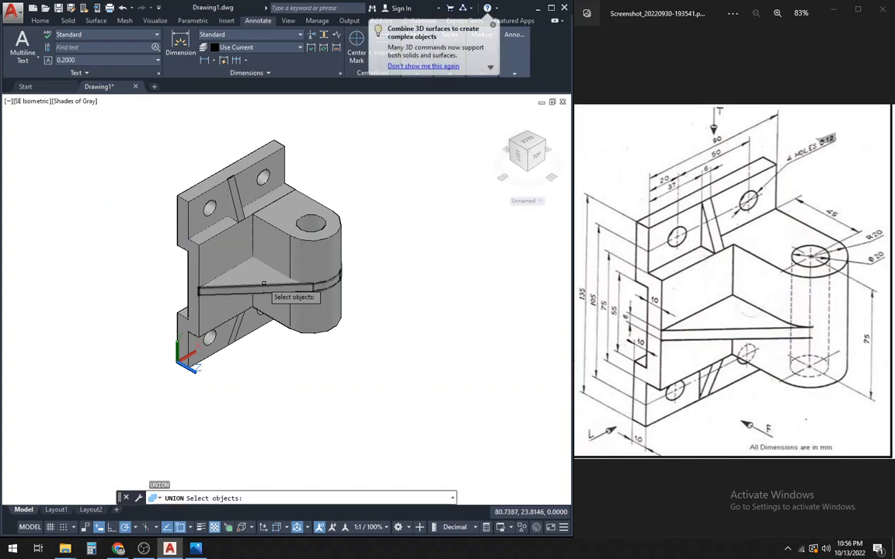
pyautogui.click(237, 271)
pyautogui.click(284, 242)
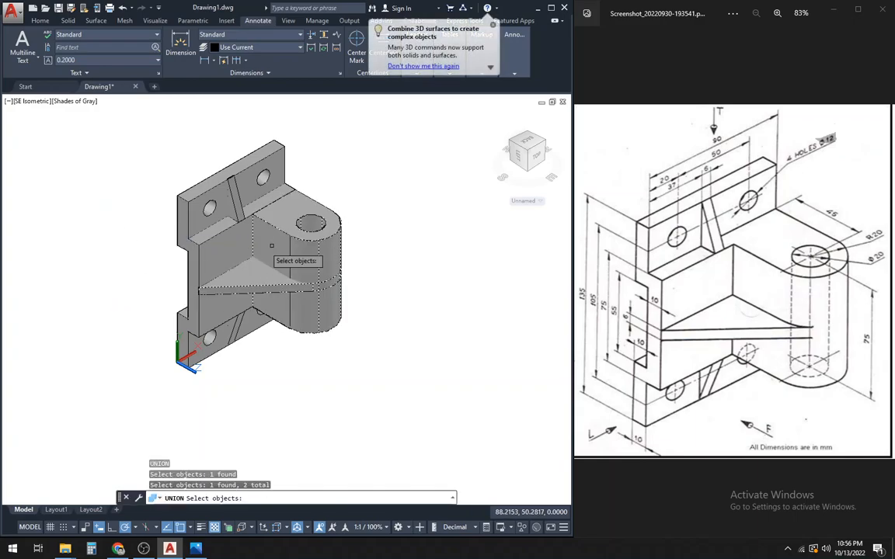
pyautogui.click(188, 225)
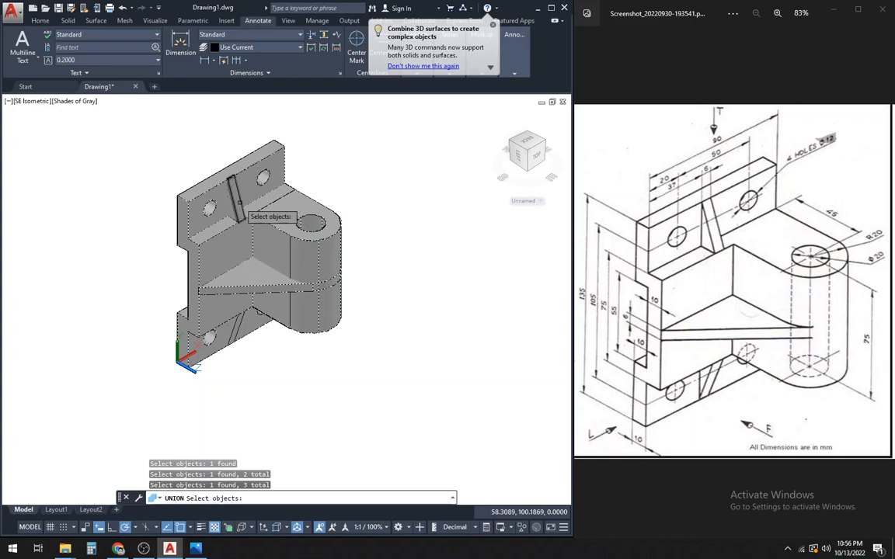
pyautogui.click(214, 185)
pyautogui.click(234, 335)
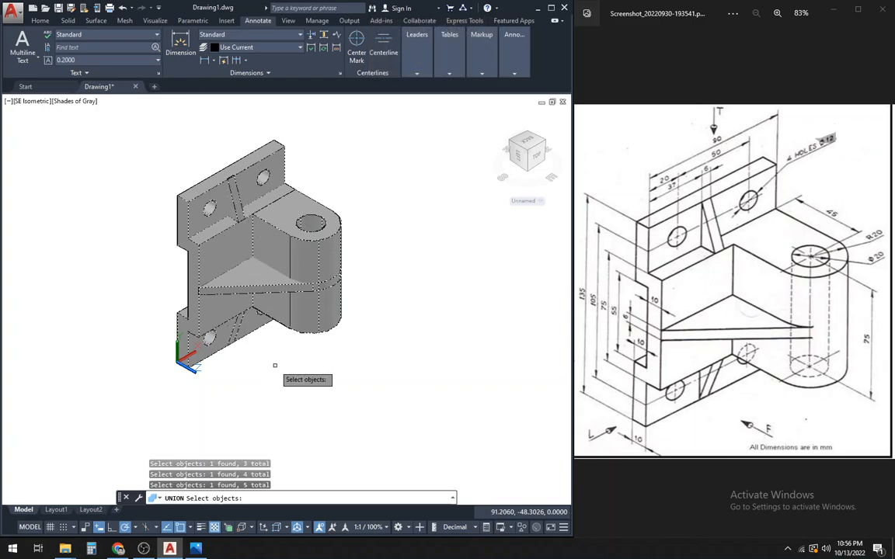
pyautogui.press('Return')
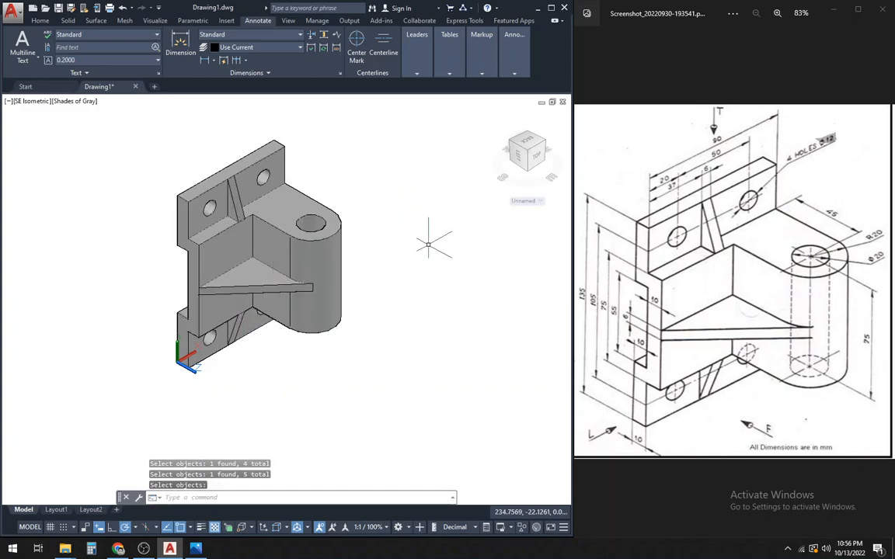
# Examine the united bracket and its lower back-plate corner, comparing the shape with the reference drawing.
pyautogui.scroll(-1, 428, 244)
pyautogui.scroll(1, 393, 249)
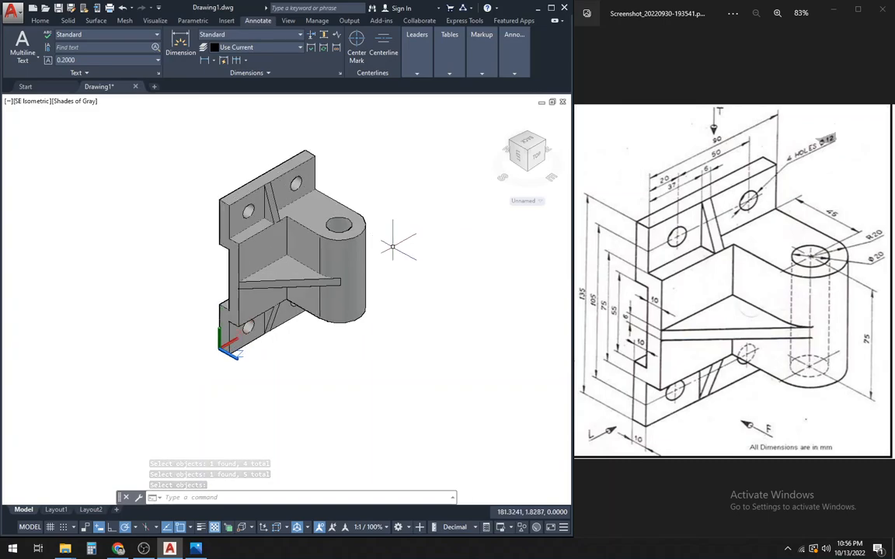
pyautogui.scroll(1, 393, 249)
pyautogui.scroll(-1, 393, 247)
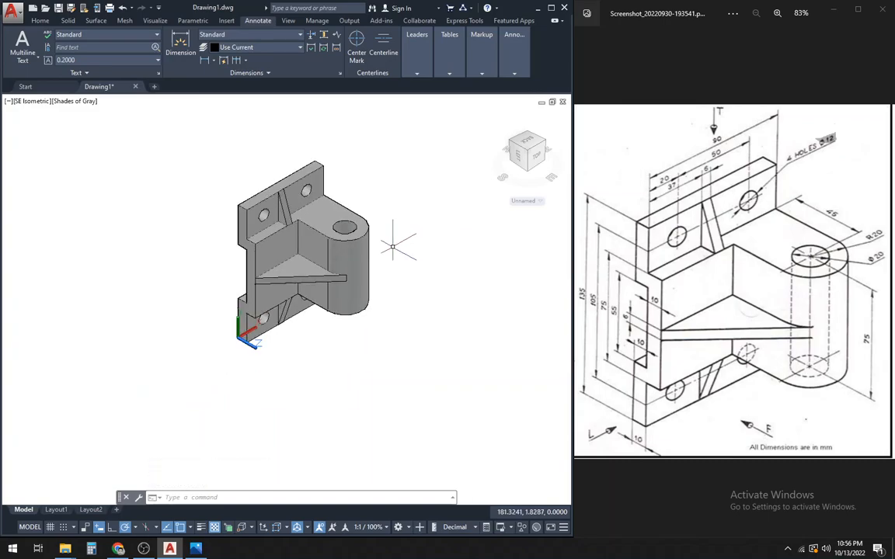
pyautogui.scroll(5, 260, 346)
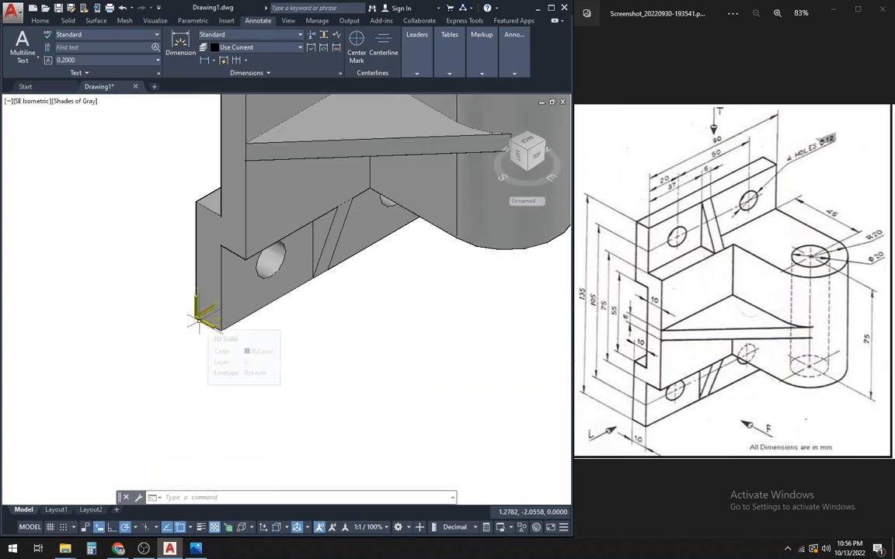
pyautogui.scroll(-4, 278, 325)
pyautogui.scroll(-3, 285, 356)
pyautogui.scroll(2, 287, 354)
pyautogui.scroll(-2, 260, 356)
pyautogui.scroll(1, 218, 315)
pyautogui.moveTo(224, 301)
pyautogui.mouseDown(button='middle')
pyautogui.moveTo(225, 290)
pyautogui.moveTo(225, 314)
pyautogui.mouseUp(button='middle')
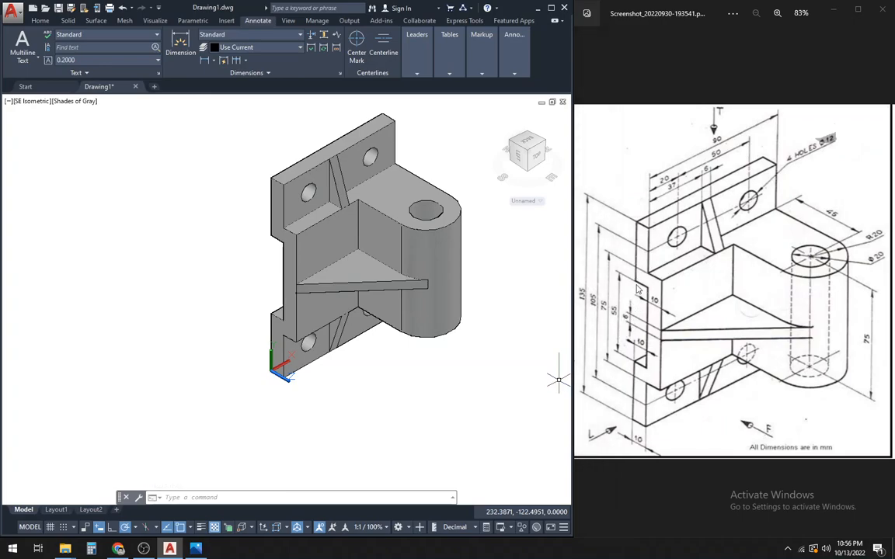
# Set the UCS at the back plate's lower rear corner, with X along the plate's thickness and Y up its vertical edge.
pyautogui.write('uc')
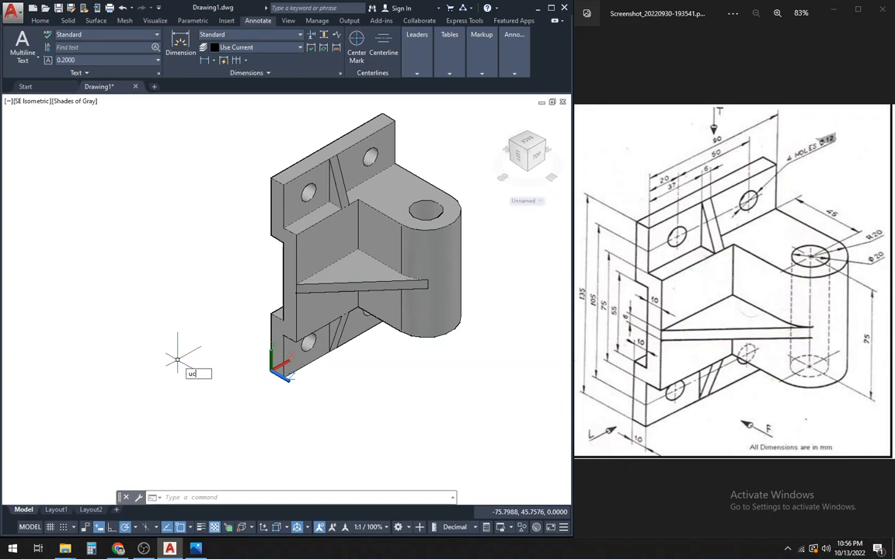
pyautogui.write('s')
pyautogui.press('Return')
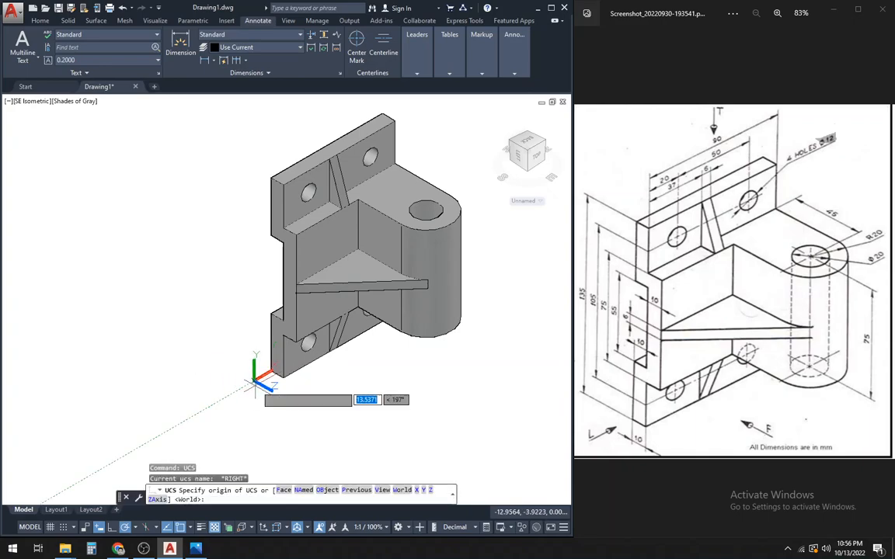
pyautogui.click(272, 371)
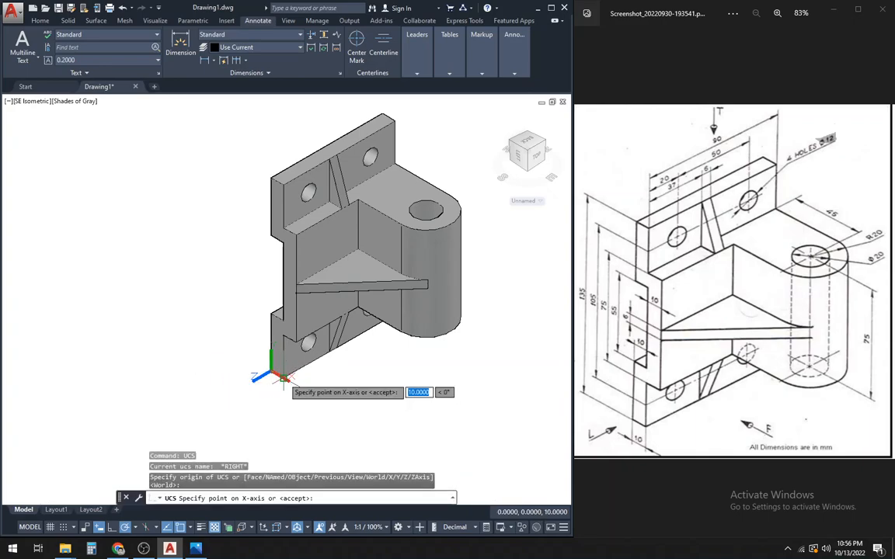
pyautogui.click(284, 379)
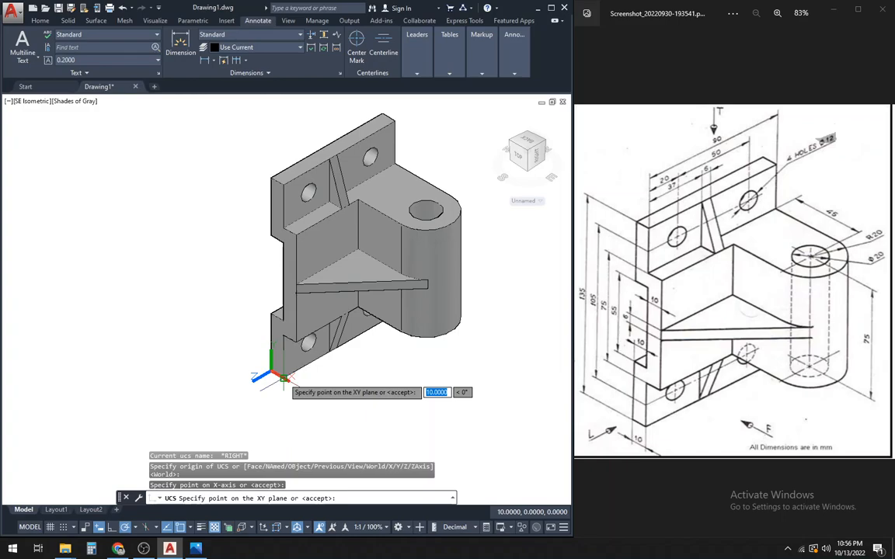
pyautogui.click(271, 314)
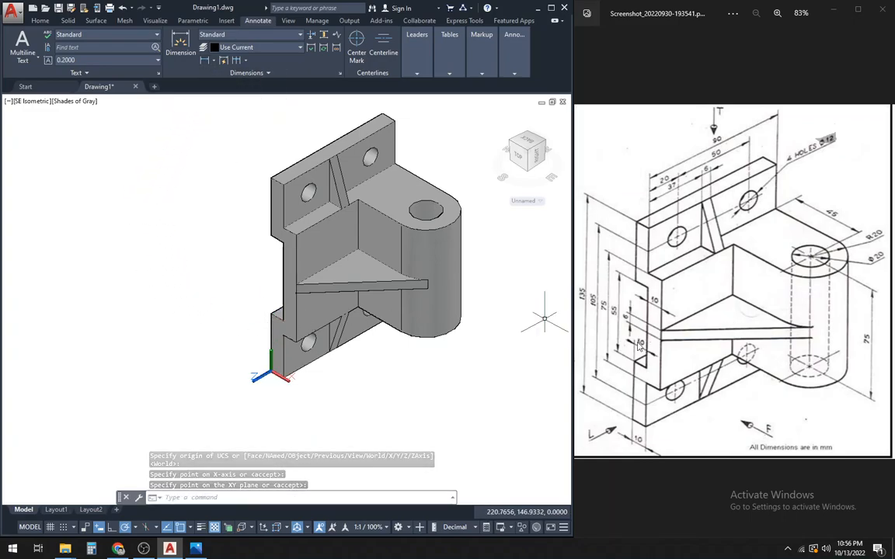
# Set the UCS at the back plate's lower rear corner, with X up its vertical edge and Y pointing rearward away from the plate.
pyautogui.write('ucs')
pyautogui.press('Return')
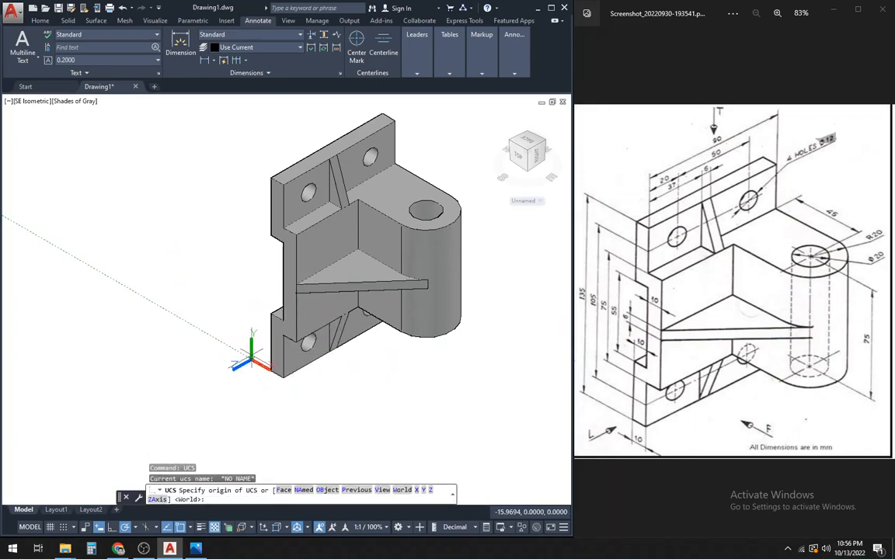
pyautogui.click(271, 372)
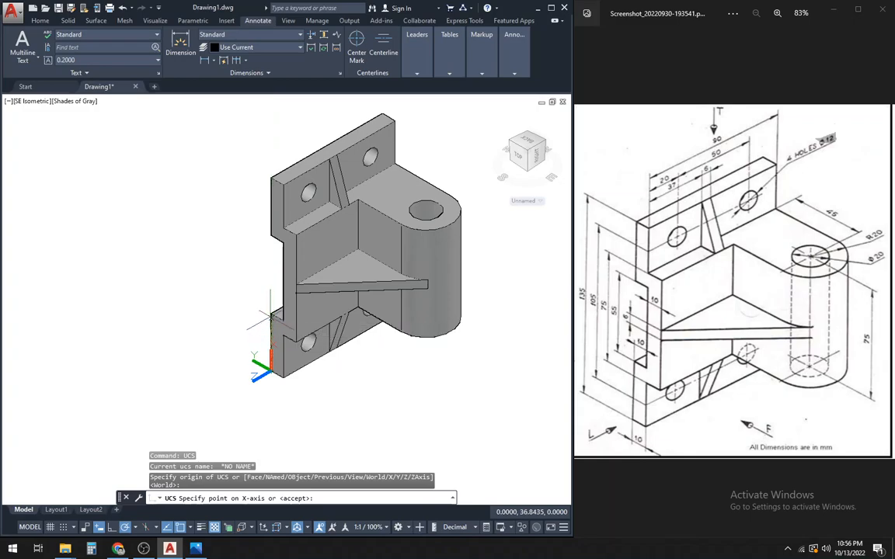
pyautogui.click(257, 317)
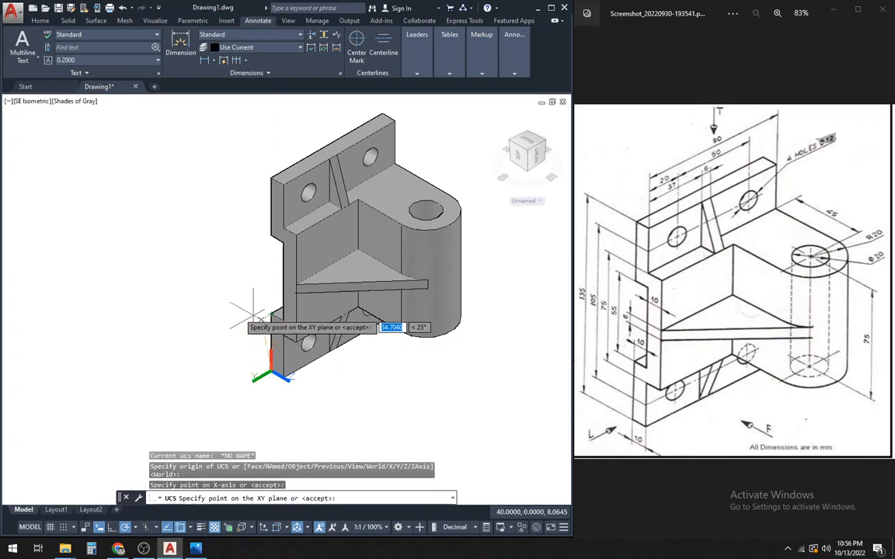
pyautogui.click(181, 319)
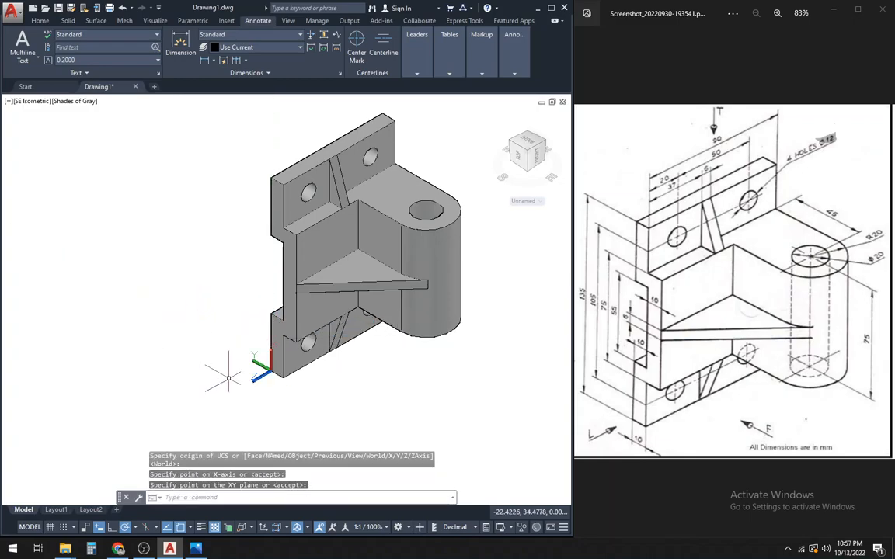
# Add a vertical linear dimension for the height of the back plate's rear recess, placed behind the plate.
pyautogui.click(205, 61)
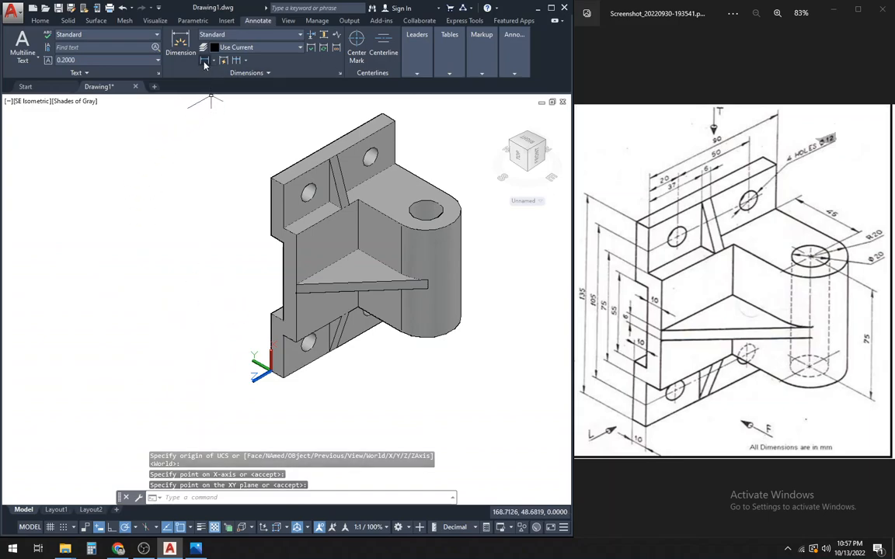
pyautogui.click(271, 313)
pyautogui.click(271, 236)
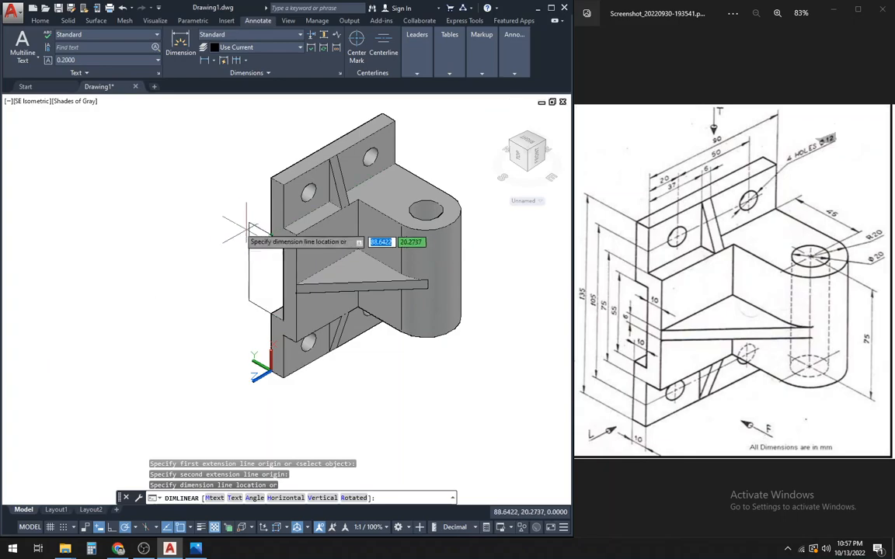
pyautogui.click(235, 225)
pyautogui.scroll(5, 237, 229)
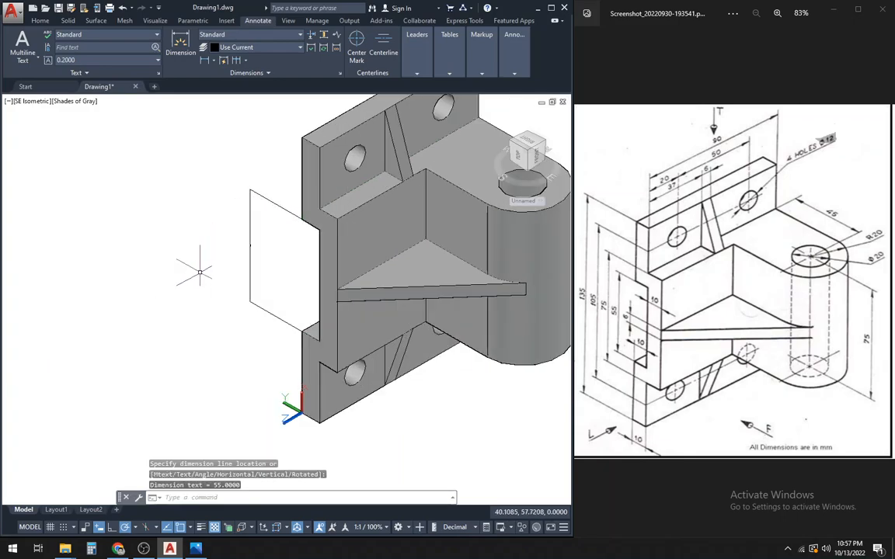
pyautogui.scroll(-6, 257, 227)
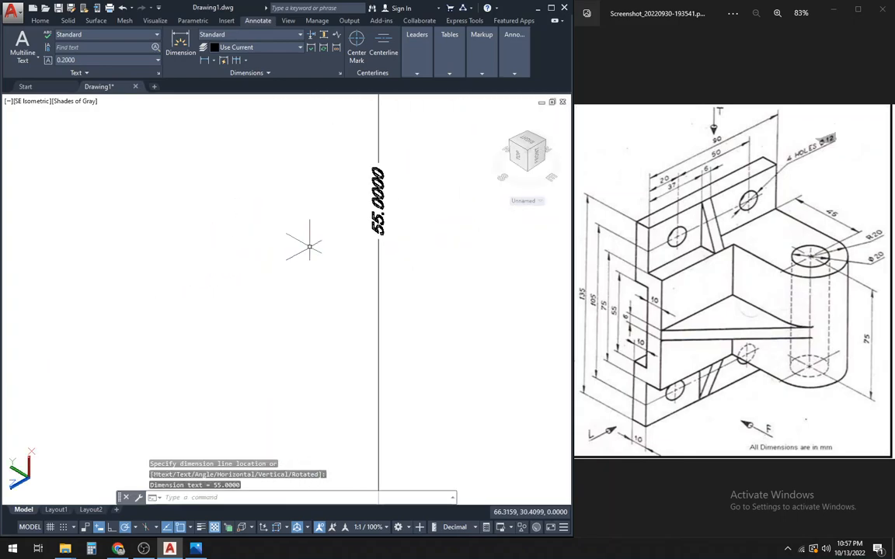
pyautogui.scroll(2, 270, 319)
pyautogui.scroll(-3, 269, 319)
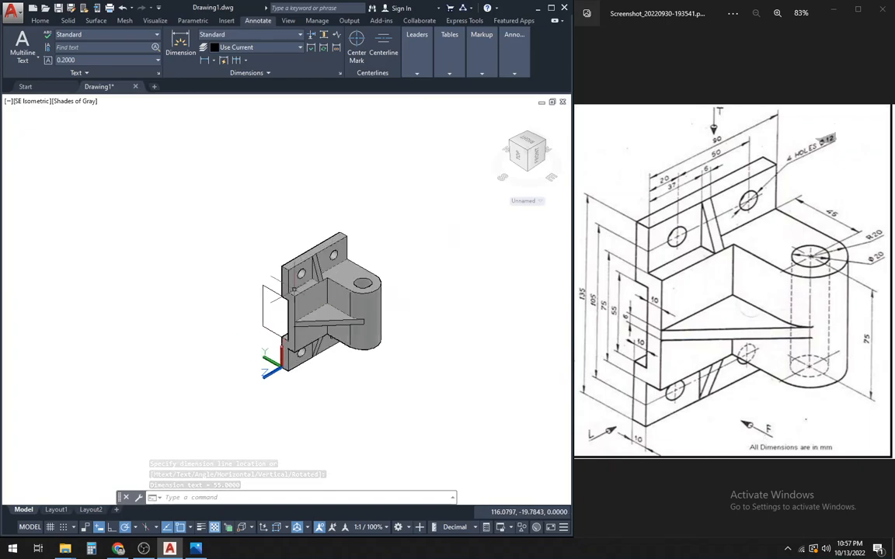
pyautogui.scroll(5, 270, 311)
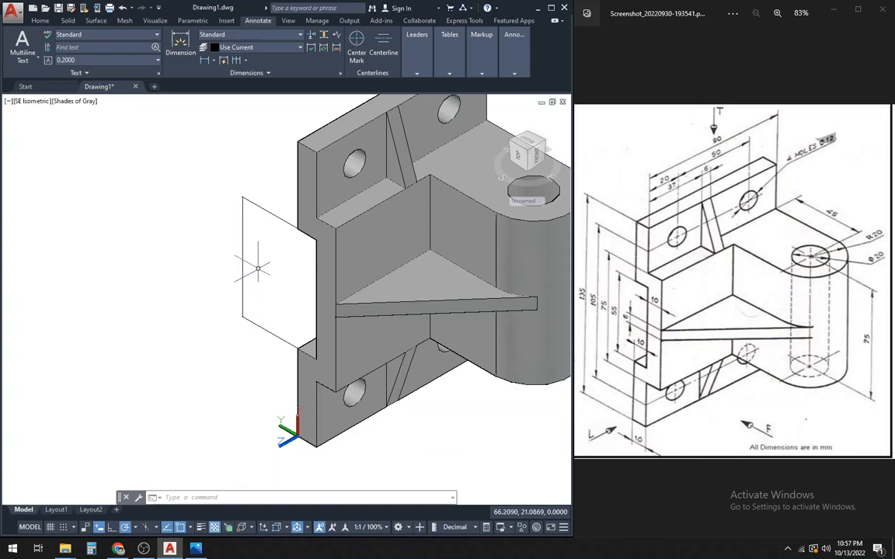
# Modify the Standard dimension style to use a text height of 3 and an arrow size of 3.
pyautogui.click(341, 74)
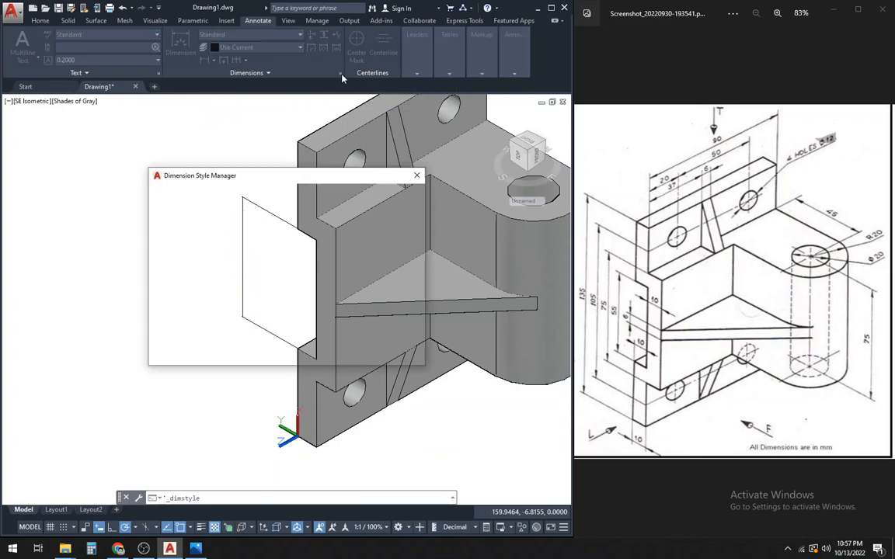
pyautogui.moveTo(357, 184); pyautogui.dragTo(313, 139)
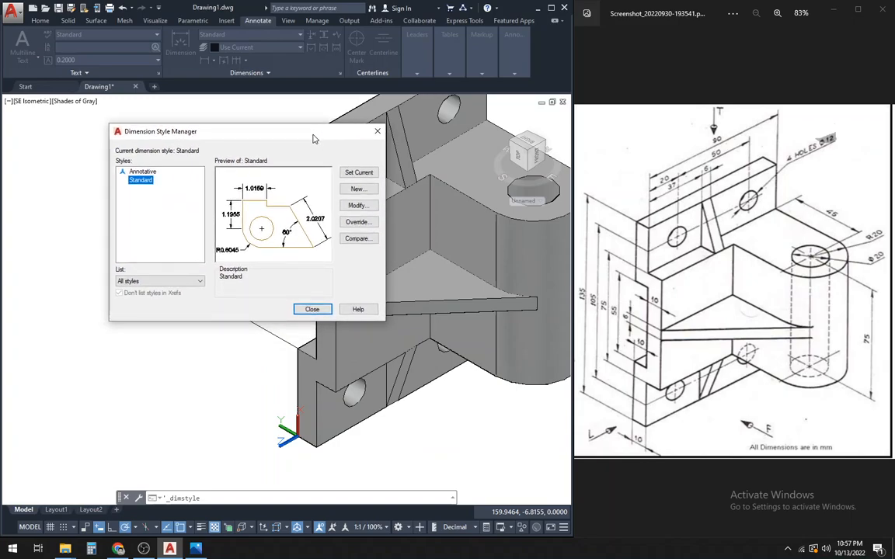
pyautogui.click(355, 205)
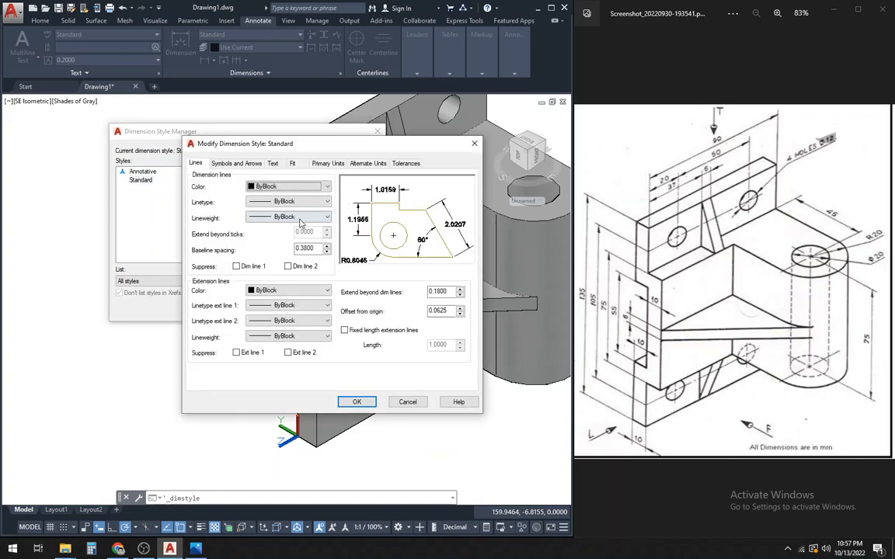
pyautogui.click(273, 164)
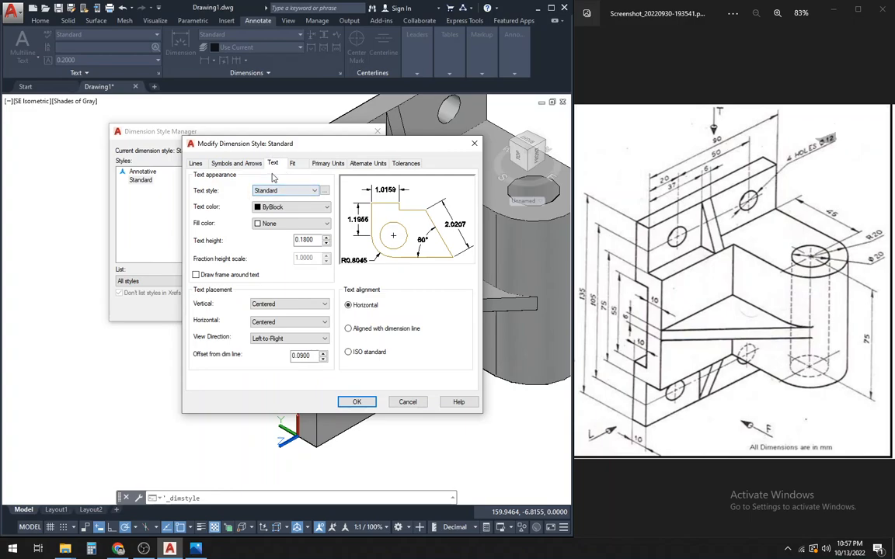
pyautogui.click(314, 240)
pyautogui.press('Return')
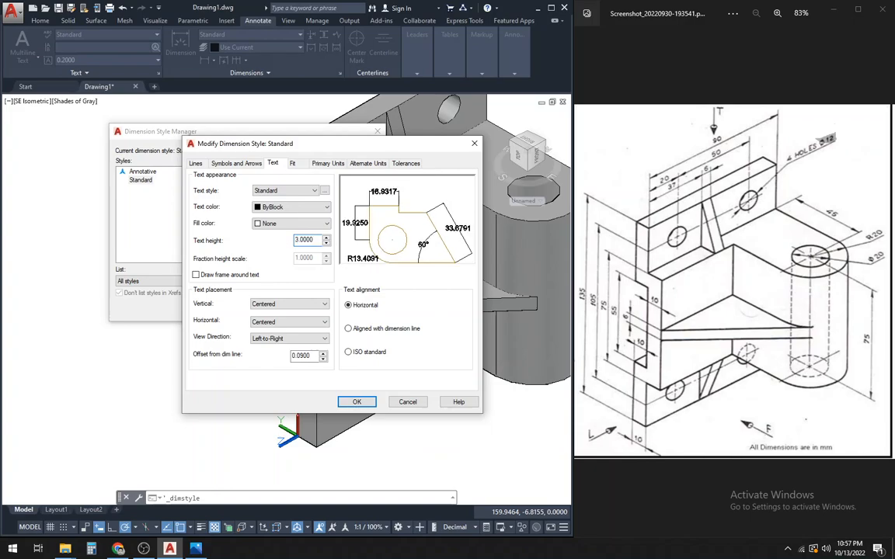
pyautogui.click(232, 163)
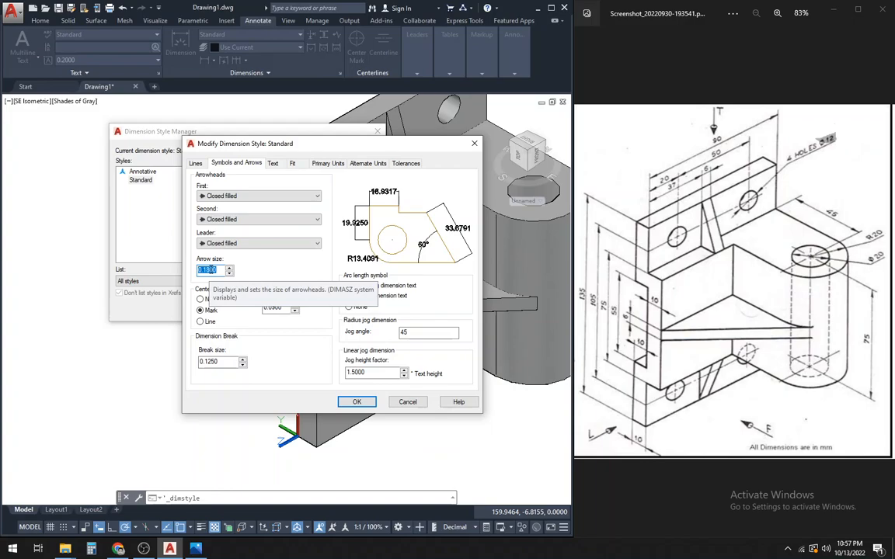
pyautogui.write('3')
pyautogui.press('Return')
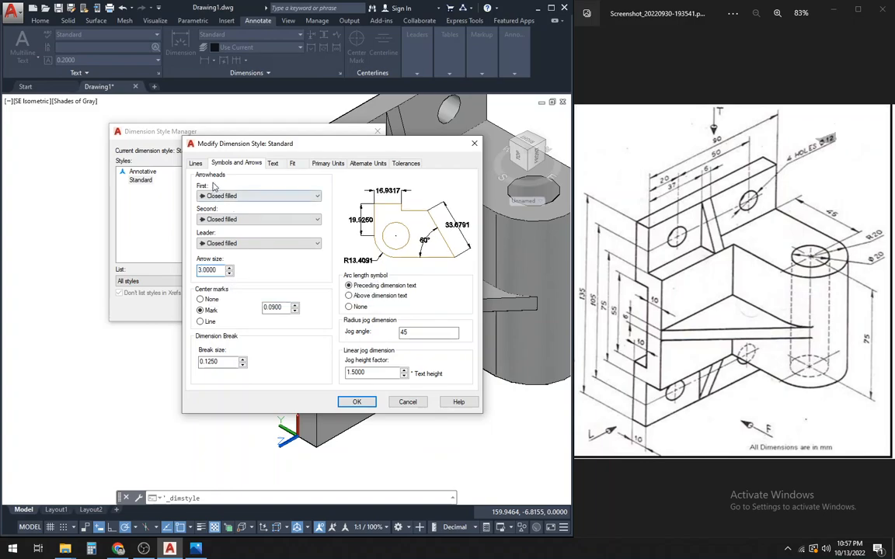
# Change the extension lines' offset from origin and suppress trailing zeros of linear dimensions in the Standard dimension style.
pyautogui.click(196, 164)
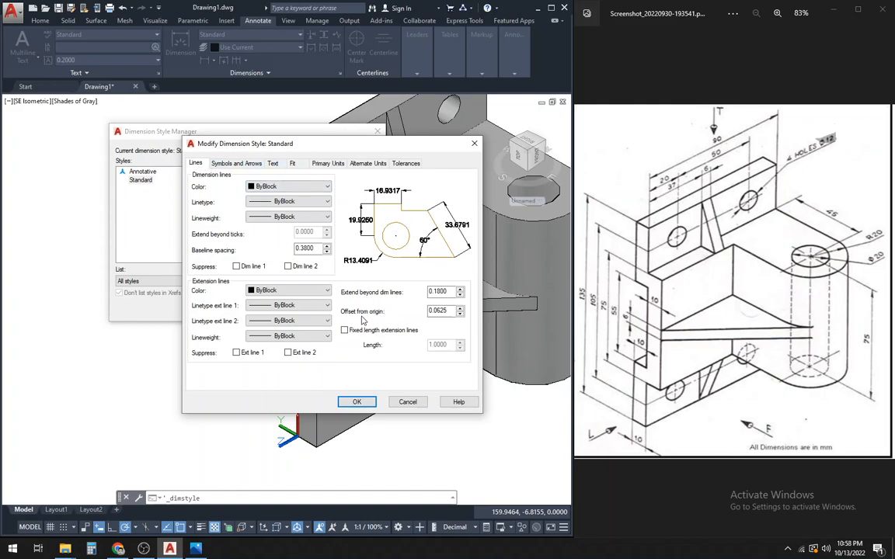
pyautogui.moveTo(448, 311); pyautogui.dragTo(427, 311)
pyautogui.click(278, 163)
pyautogui.click(325, 164)
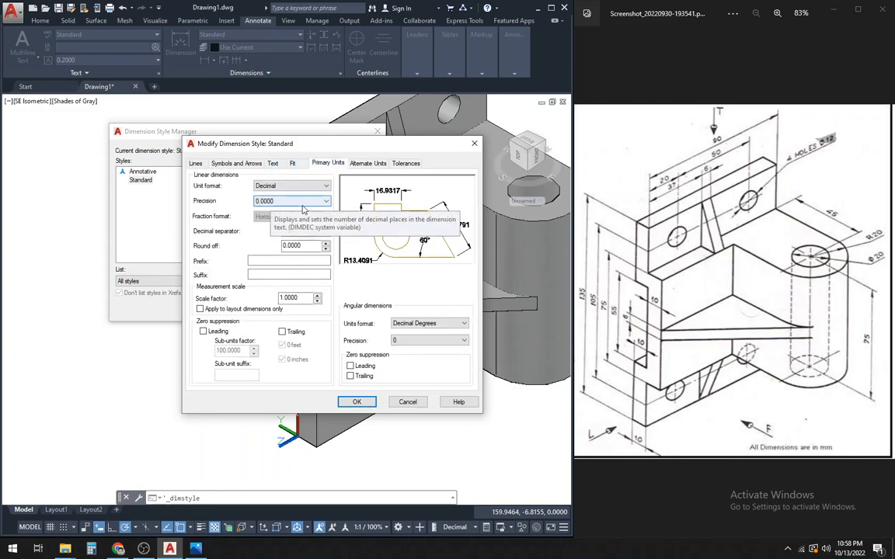
pyautogui.click(283, 332)
pyautogui.click(356, 402)
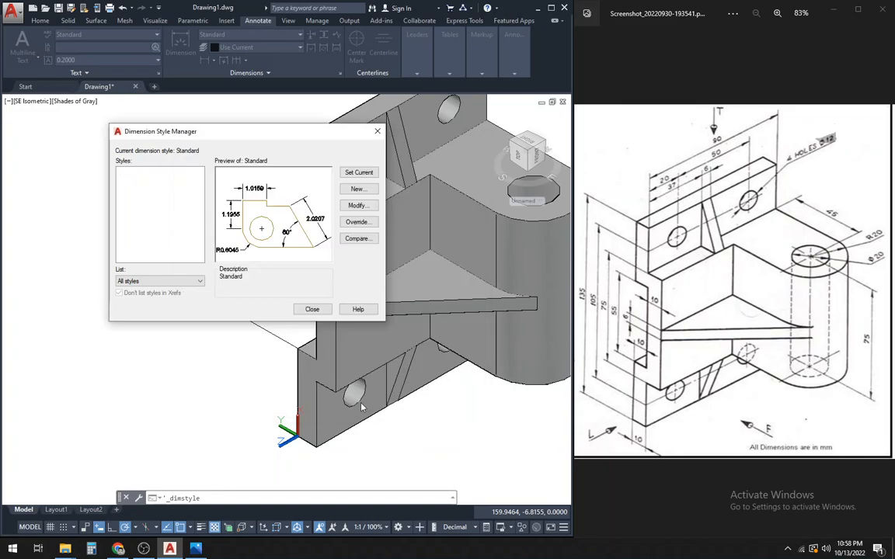
pyautogui.click(310, 308)
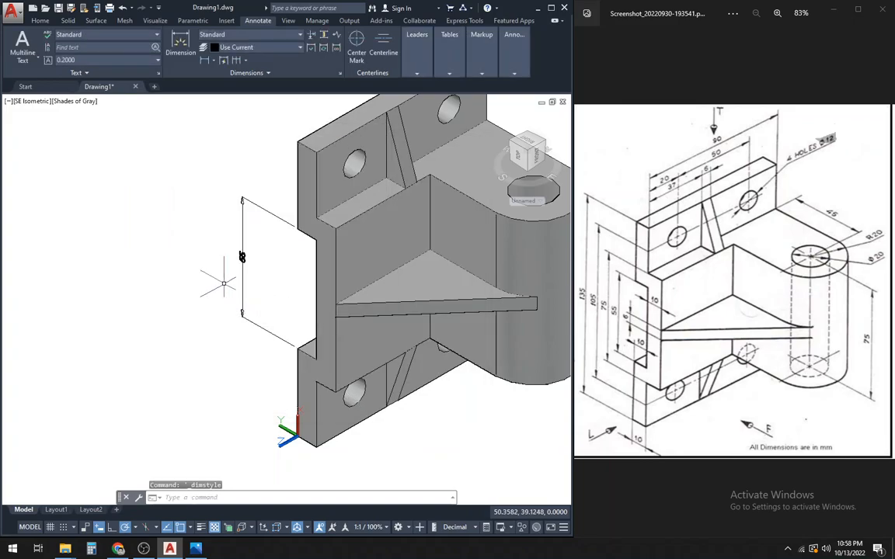
# Add a vertical linear dimension for the middle rib's thickness, placed between the plate and the recess dimension.
pyautogui.scroll(2, 178, 269)
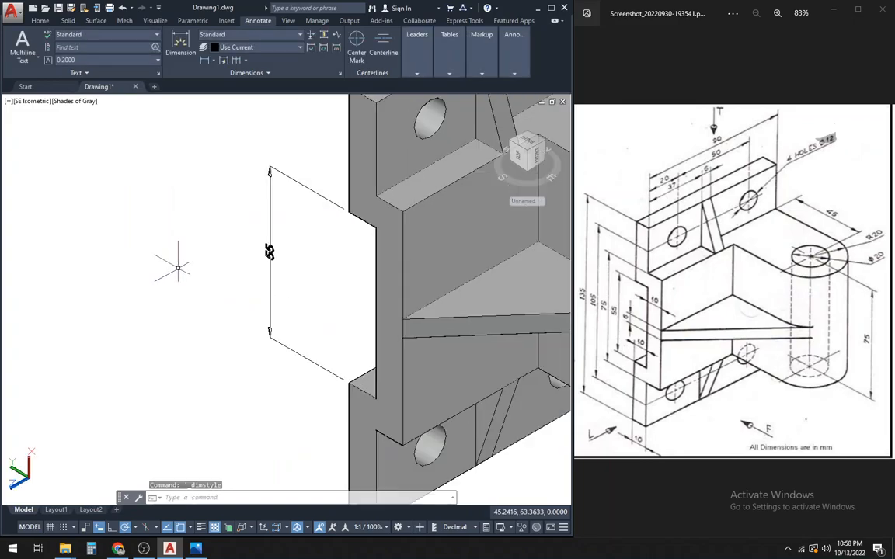
pyautogui.scroll(-2, 178, 269)
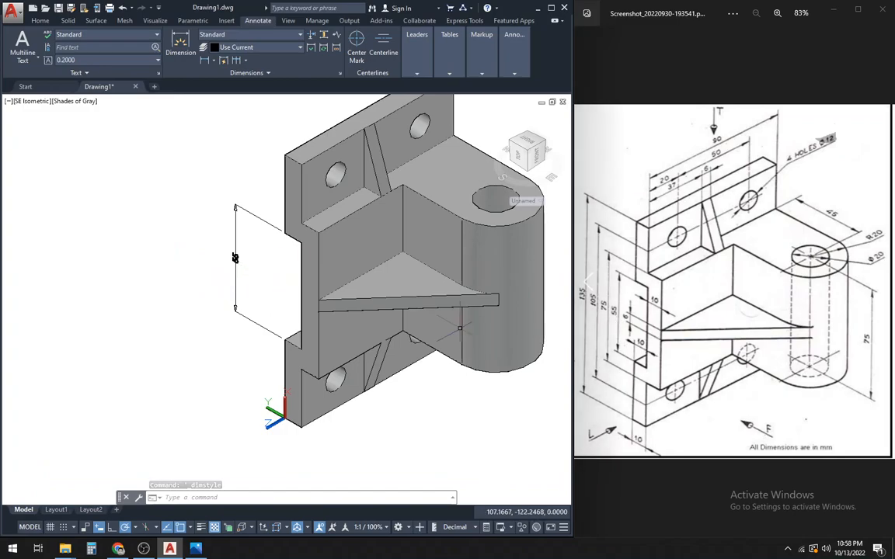
pyautogui.click(205, 63)
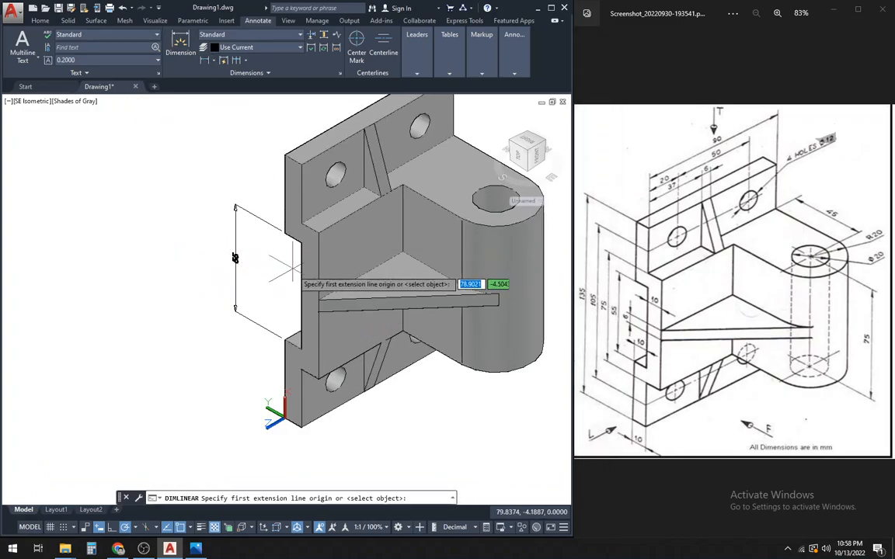
pyautogui.click(319, 300)
pyautogui.click(318, 311)
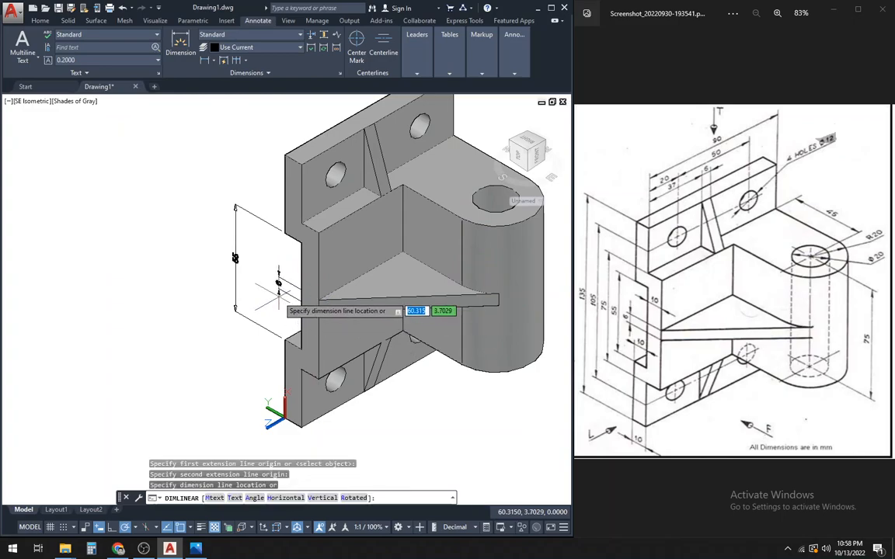
pyautogui.scroll(-1, 241, 296)
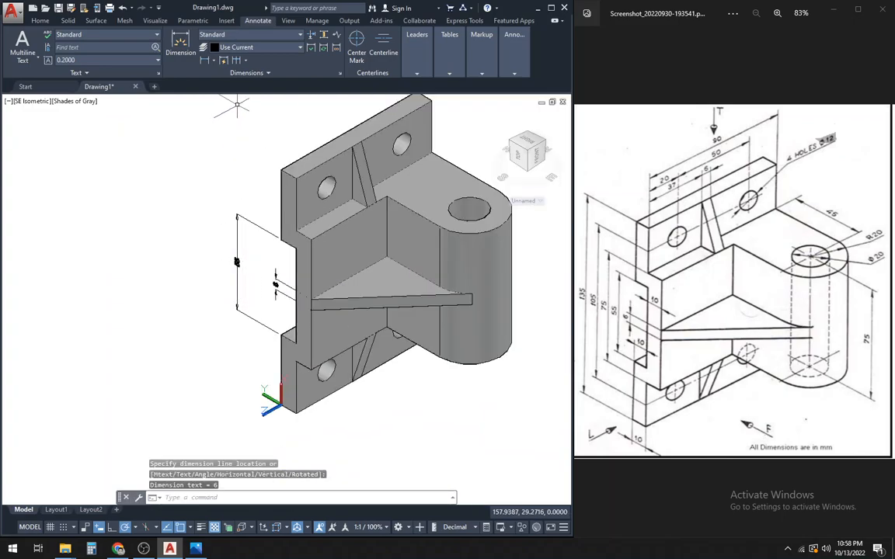
# Set the font of the Standard text style used by the Standard dimension style to bold.shx.
pyautogui.click(341, 72)
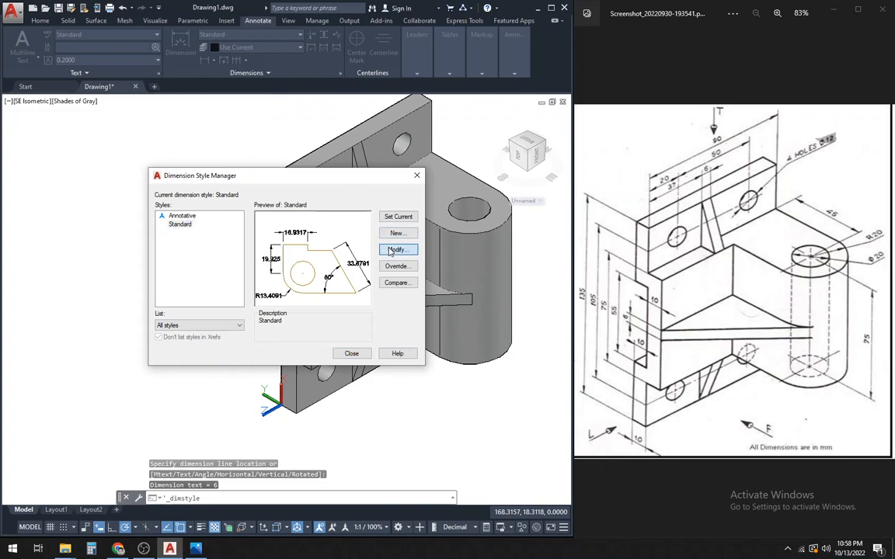
pyautogui.click(274, 164)
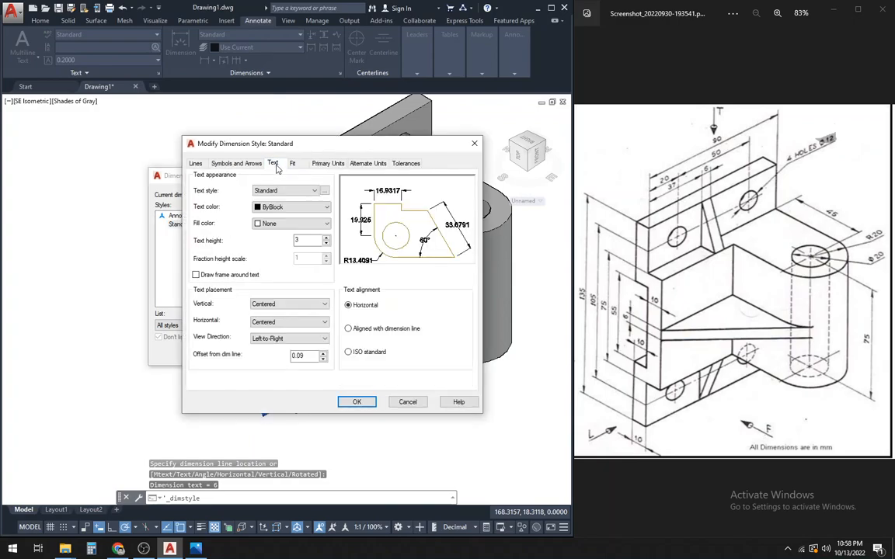
pyautogui.click(325, 190)
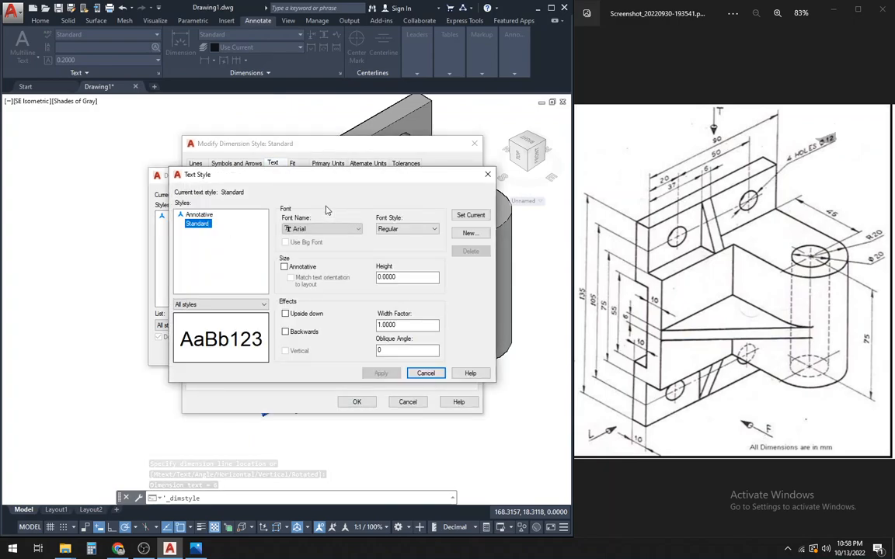
pyautogui.moveTo(303, 184); pyautogui.dragTo(179, 235)
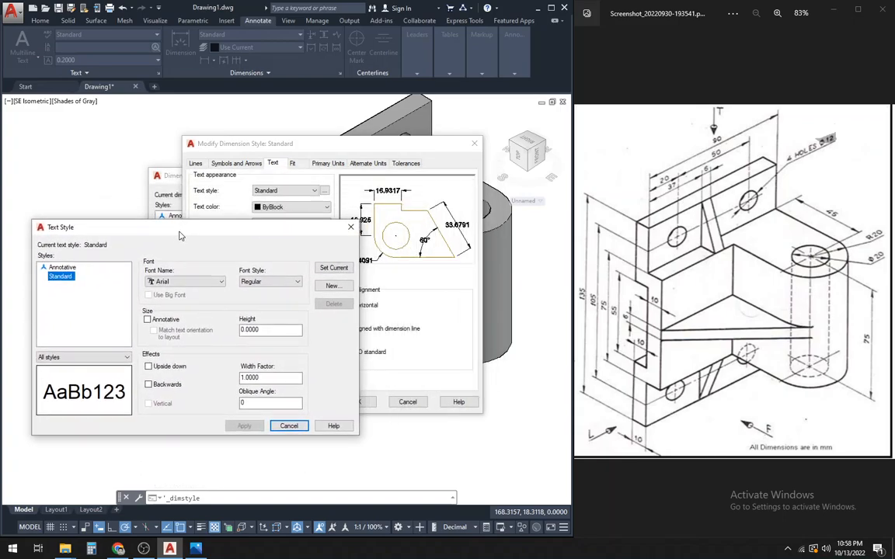
pyautogui.click(198, 282)
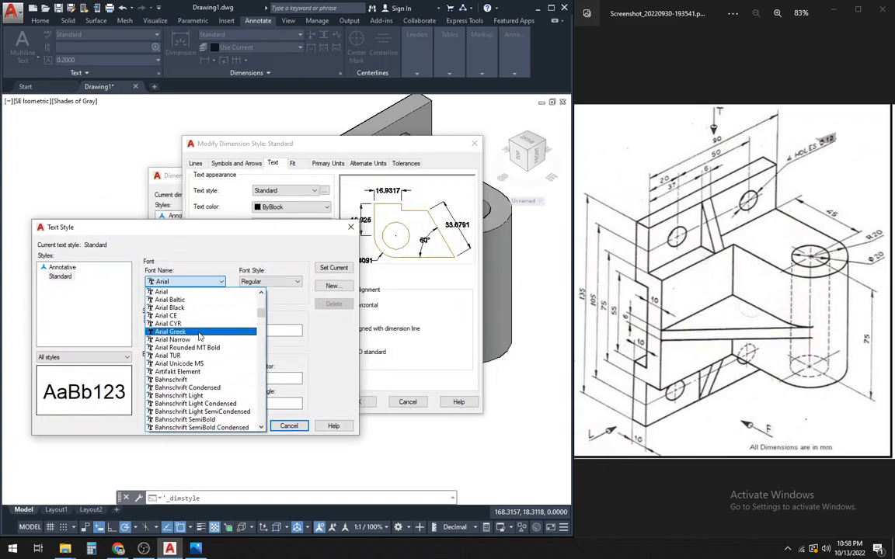
pyautogui.scroll(-6, 199, 336)
pyautogui.scroll(-4, 199, 335)
pyautogui.scroll(-1, 192, 371)
pyautogui.click(172, 342)
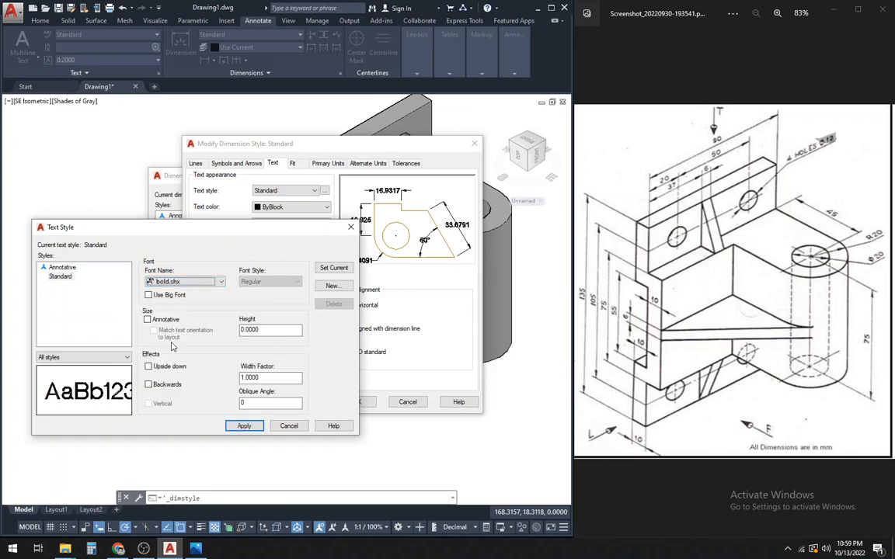
# Change the Standard text style's font to dim.shx, apply it, and finish modifying the Standard dimension style.
pyautogui.click(184, 281)
pyautogui.scroll(-4, 190, 373)
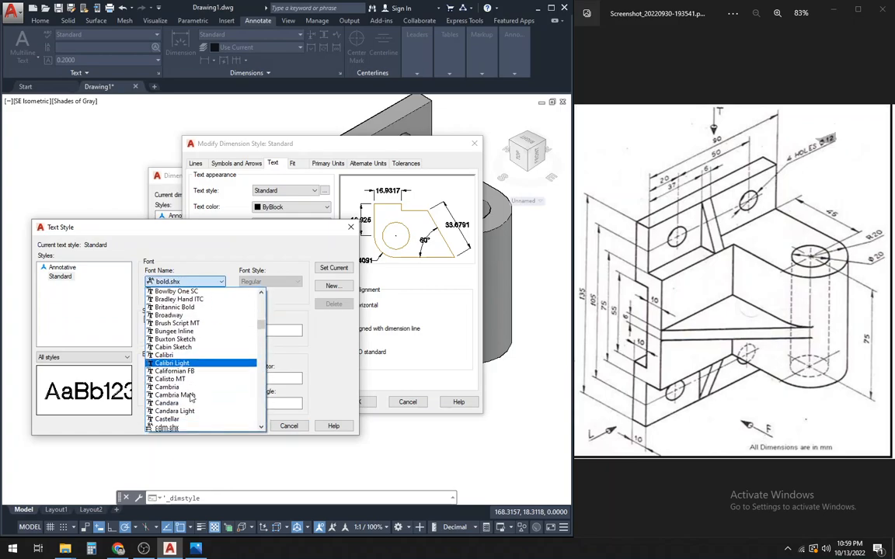
pyautogui.scroll(-2, 191, 398)
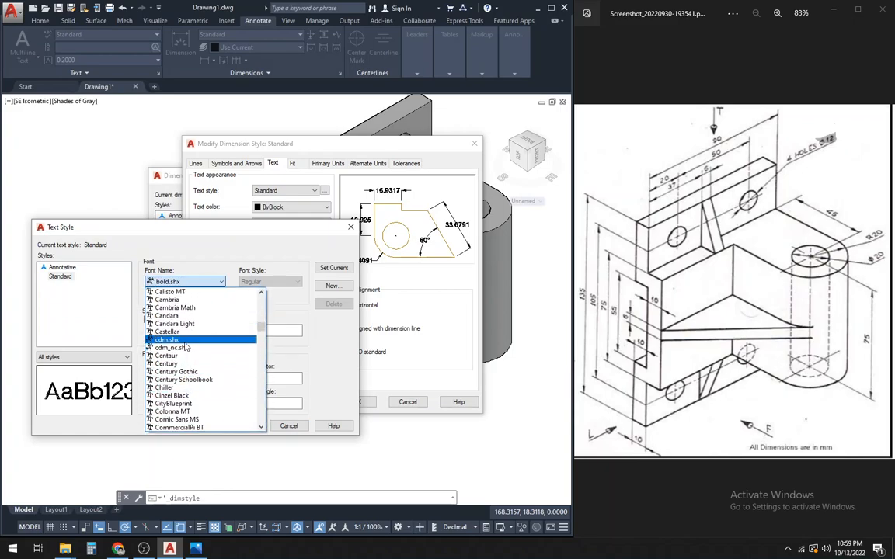
pyautogui.scroll(-4, 189, 358)
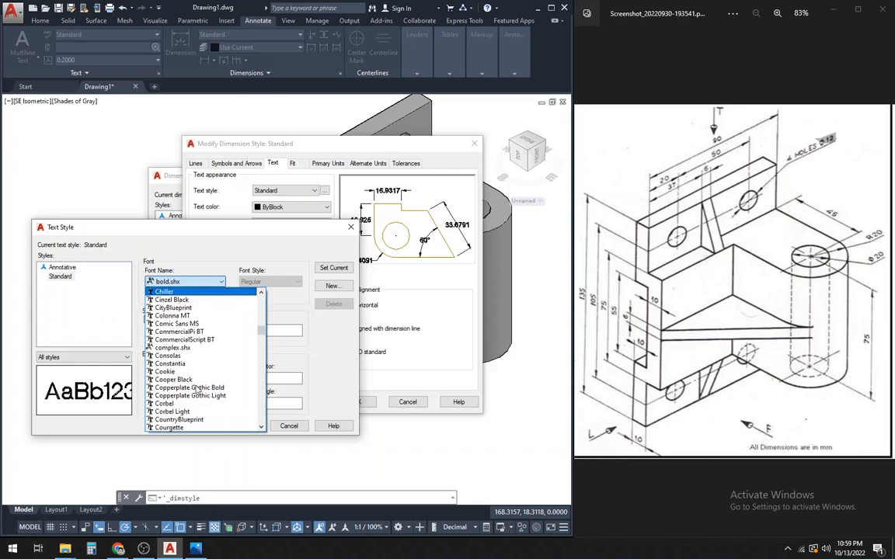
pyautogui.scroll(-4, 196, 390)
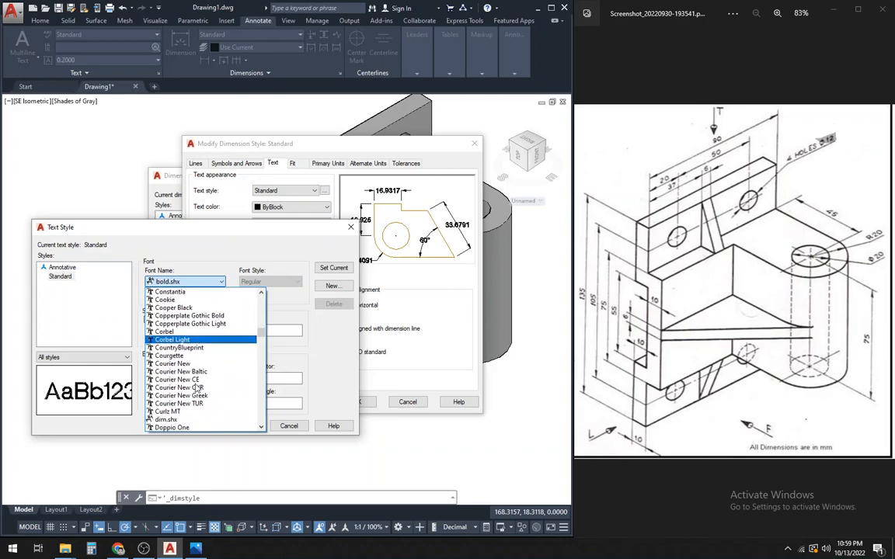
pyautogui.click(189, 396)
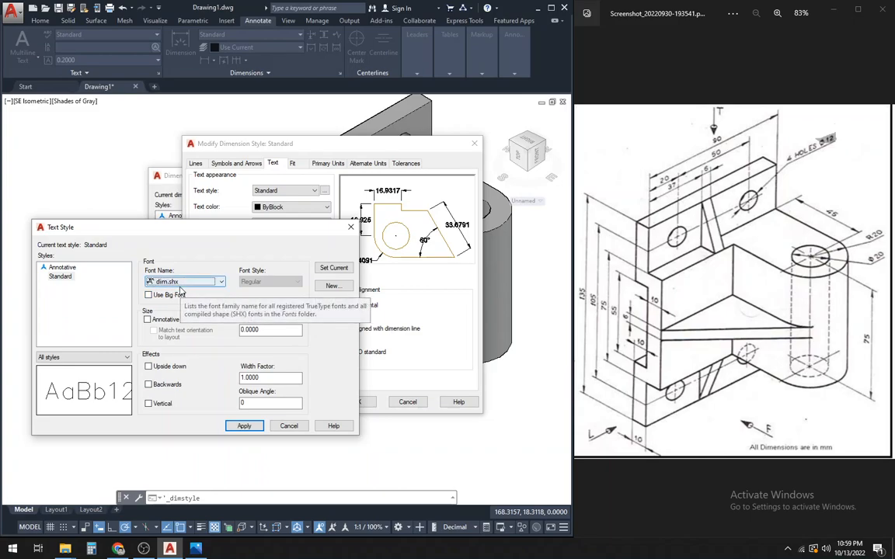
pyautogui.click(244, 425)
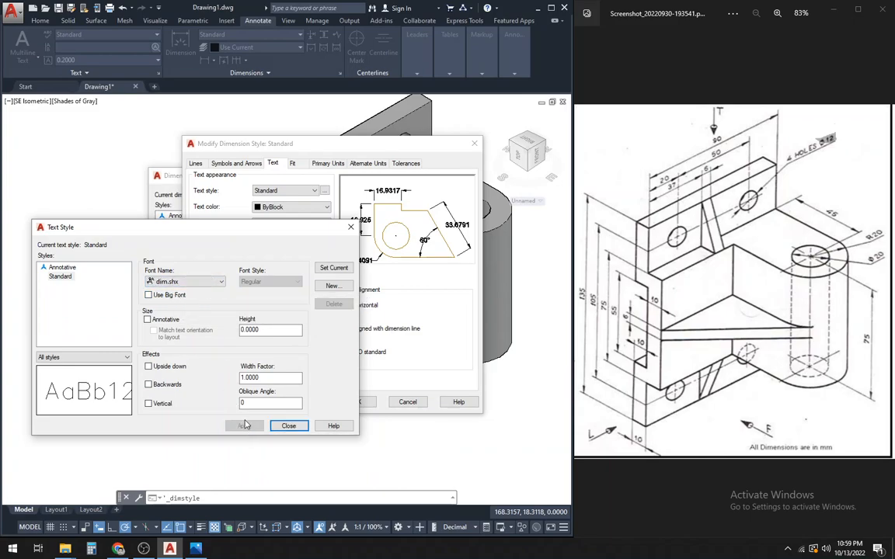
pyautogui.click(278, 426)
pyautogui.click(345, 401)
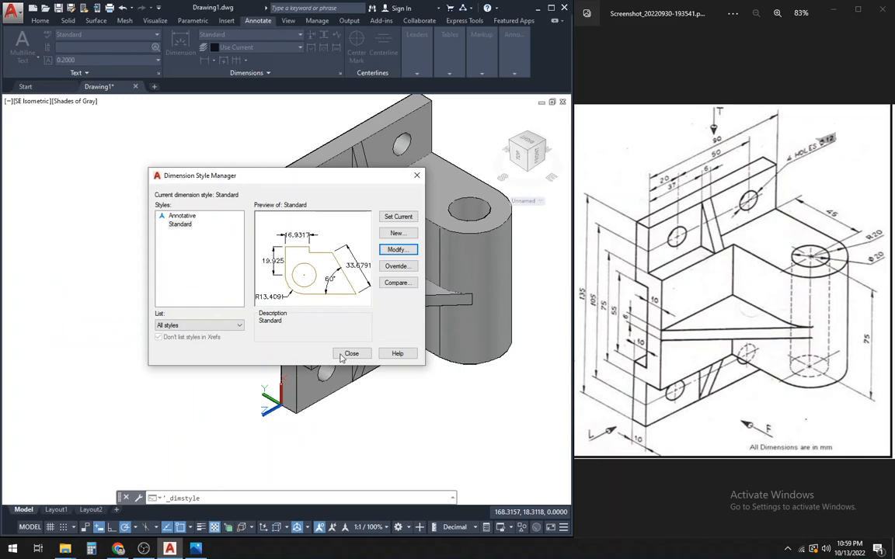
pyautogui.click(351, 352)
# Add a vertical linear dimension for the projecting block's height, placed just outside the recess dimension.
pyautogui.scroll(-1, 190, 319)
pyautogui.scroll(2, 187, 315)
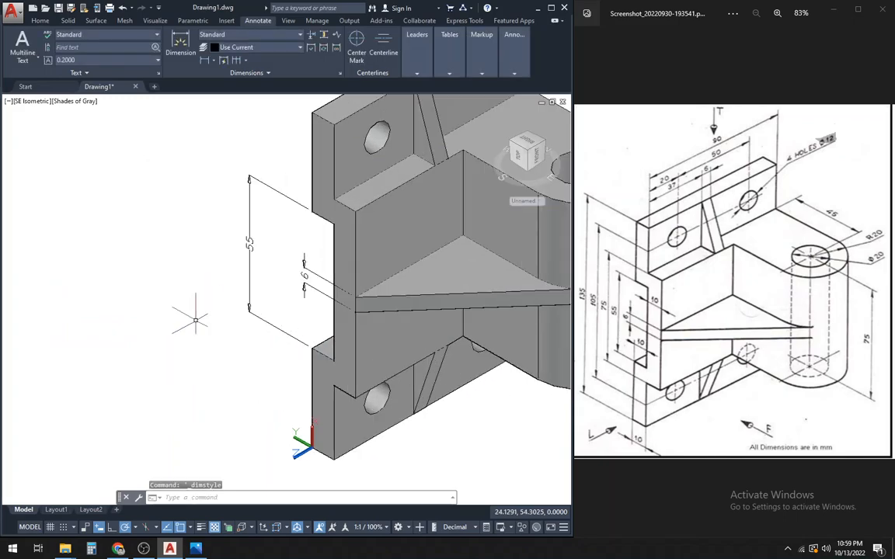
pyautogui.scroll(-2, 189, 313)
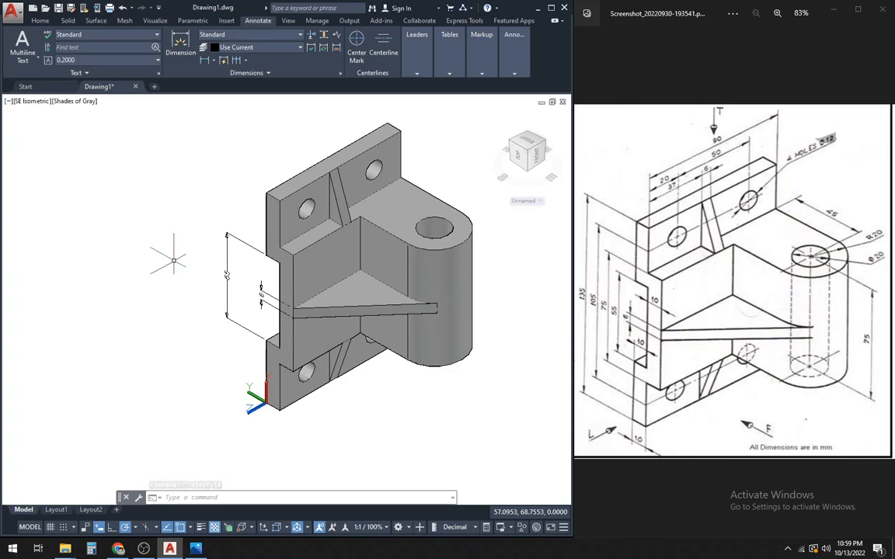
pyautogui.click(205, 60)
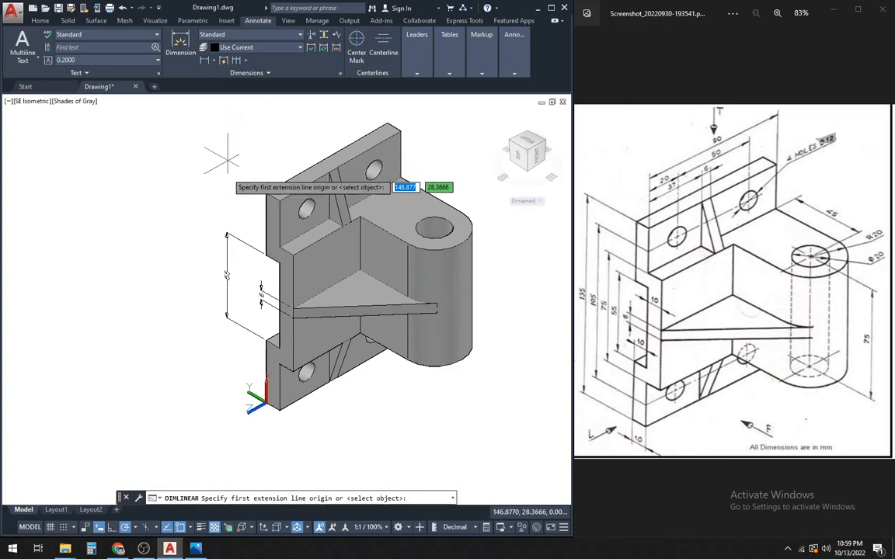
pyautogui.click(279, 248)
pyautogui.click(225, 357)
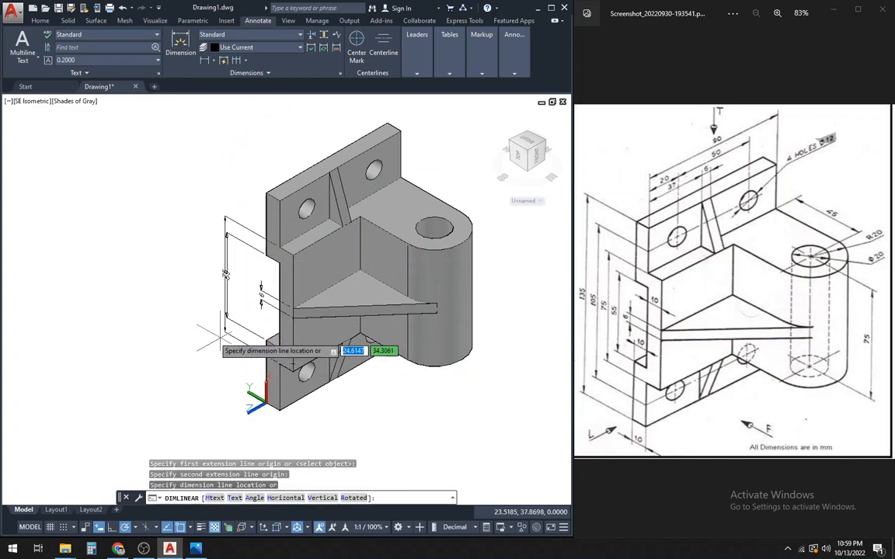
pyautogui.click(203, 335)
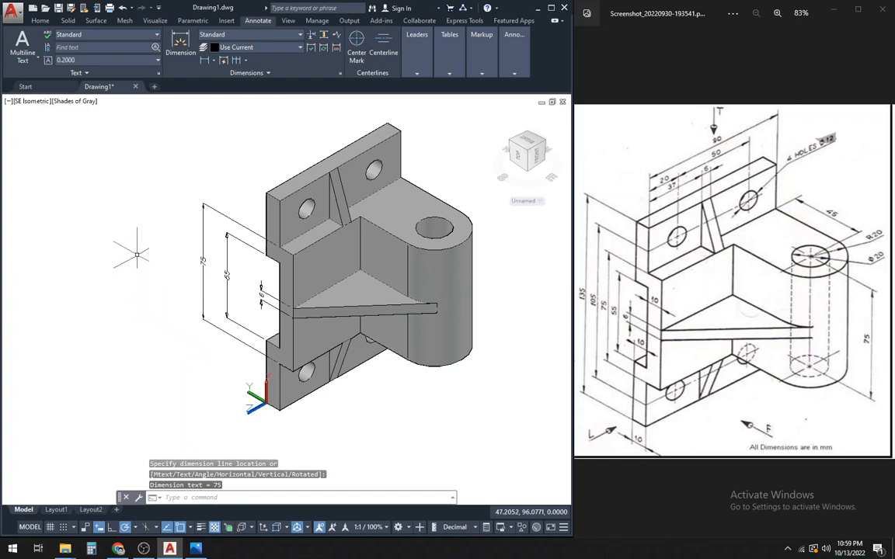
# Add a vertical linear dimension for the plate's overall height, placed outermost beyond the block height dimension.
pyautogui.press('Return')
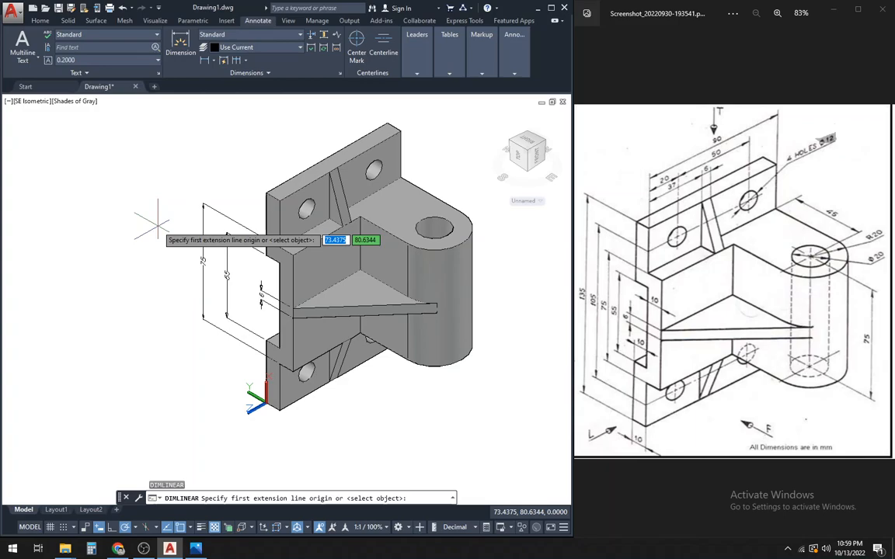
pyautogui.click(267, 193)
pyautogui.click(263, 402)
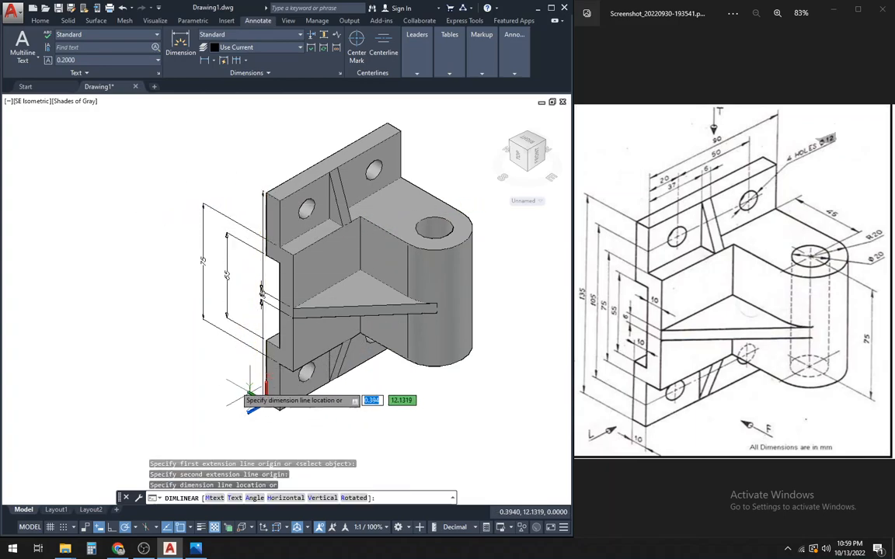
pyautogui.click(170, 354)
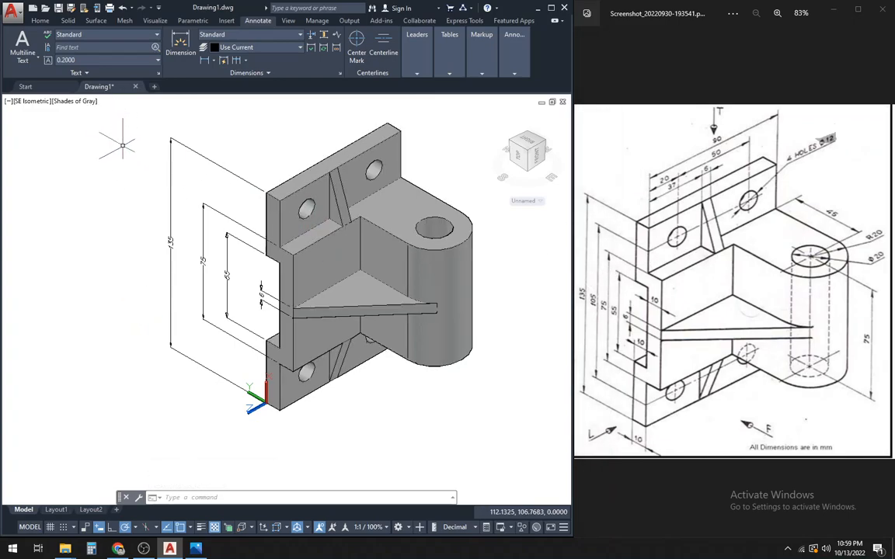
# Draw 20 mm lines from the centres of the upper and lower holes nearest the recess to the plate's adjacent vertical edge.
pyautogui.press('Return')
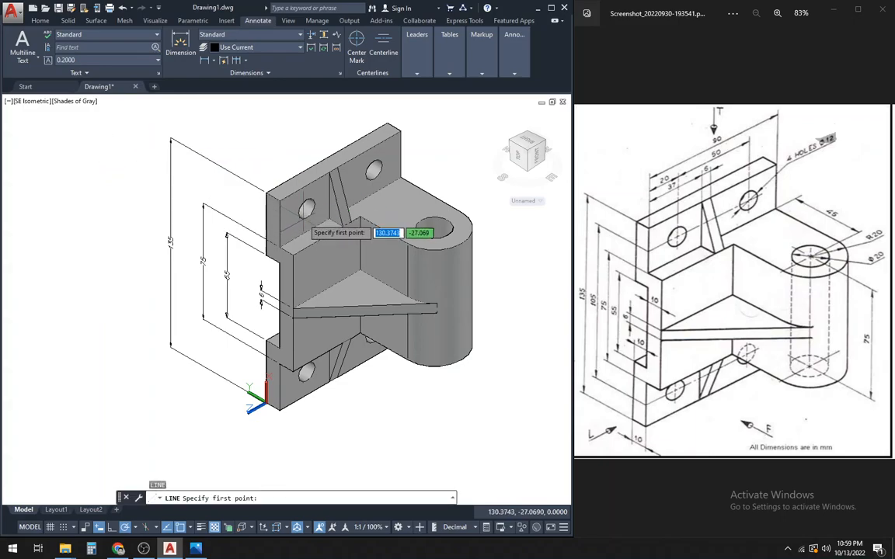
pyautogui.click(305, 208)
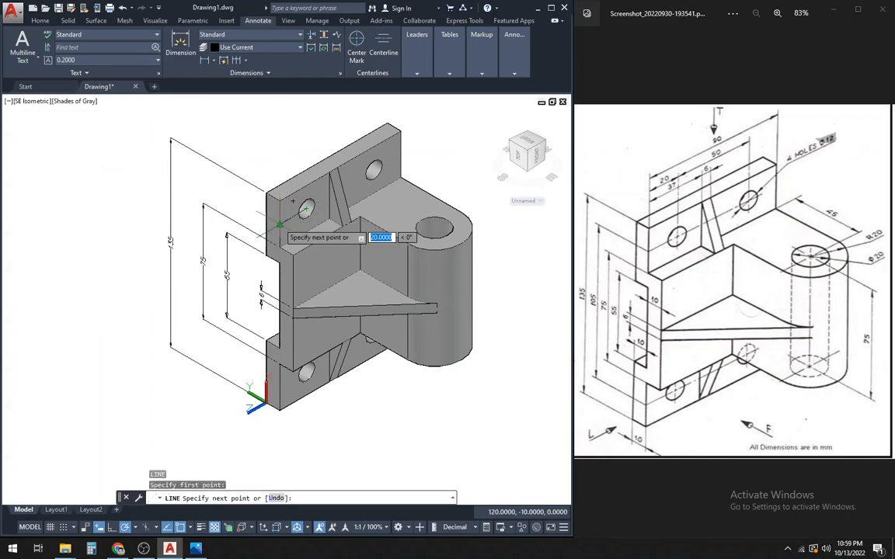
pyautogui.click(273, 227)
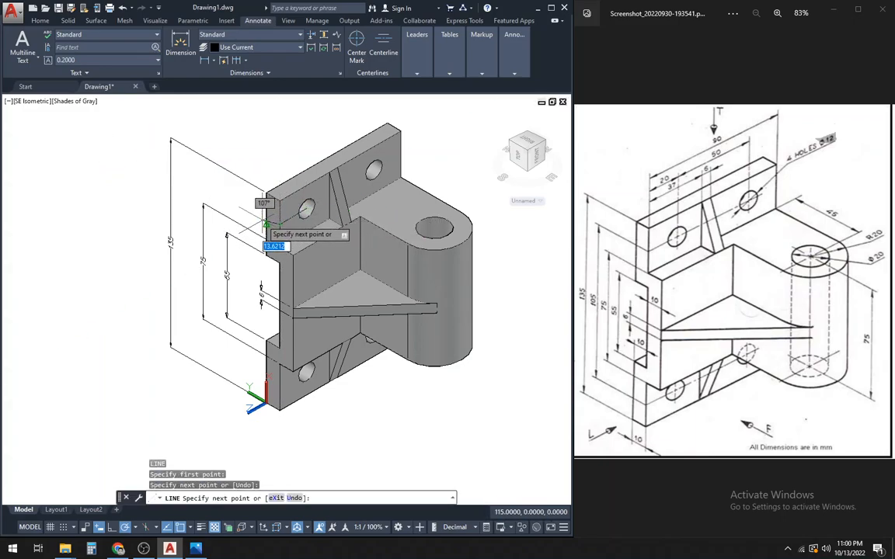
pyautogui.press('Escape')
pyautogui.press('Return')
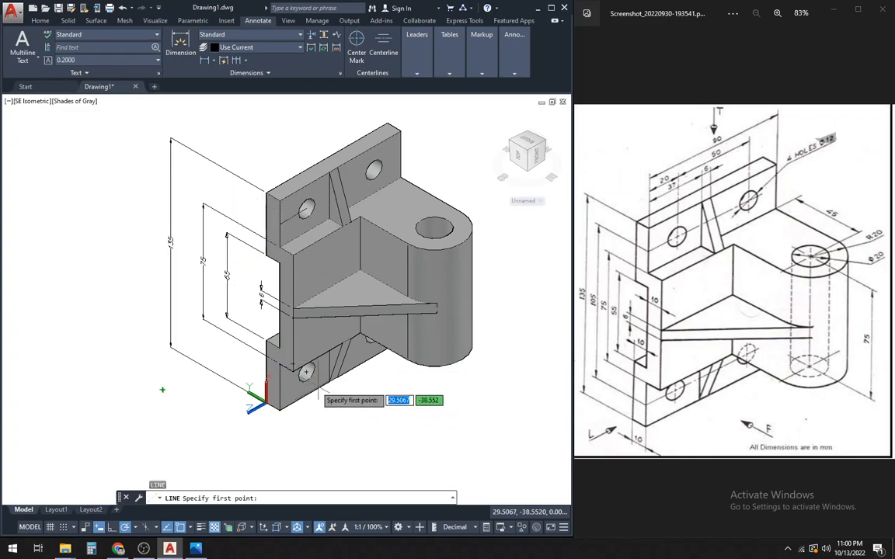
pyautogui.click(279, 387)
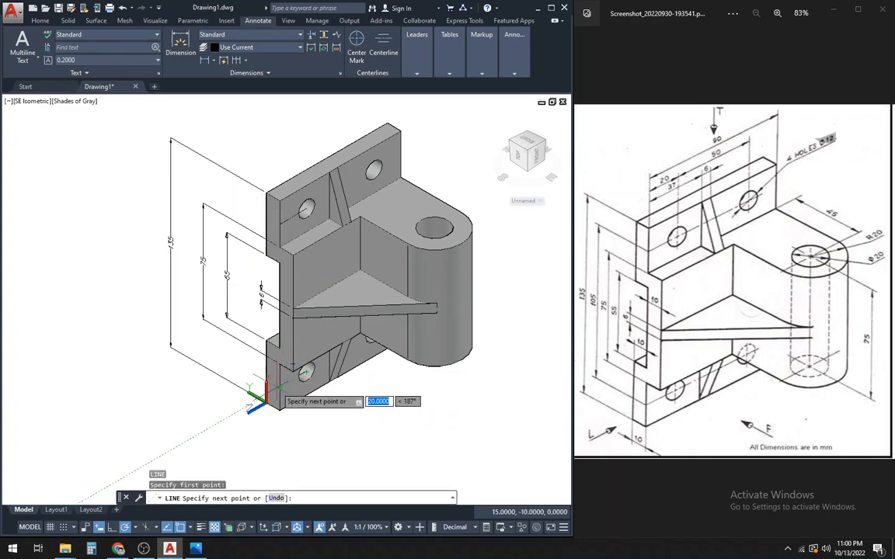
pyautogui.press('Return')
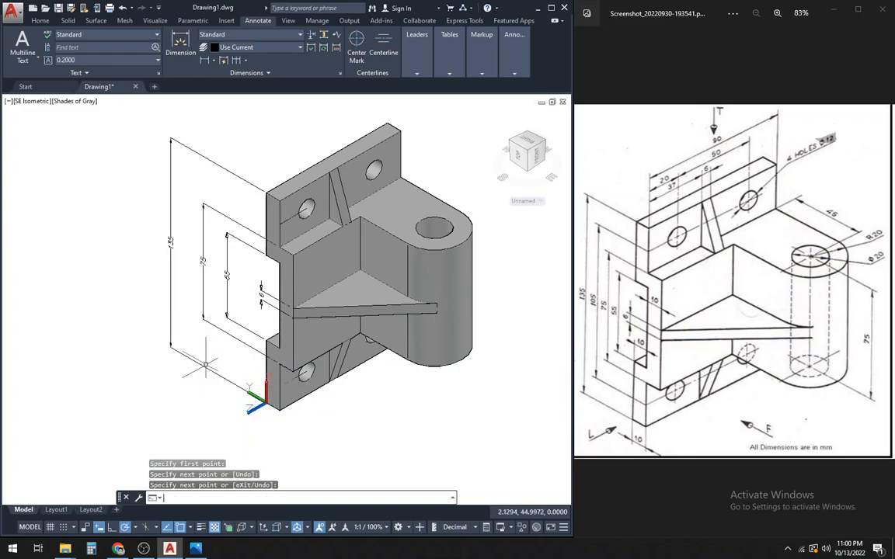
# Dimension the vertical distance between the edge ends of the two hole centre lines, placed between the block and overall height dimensions.
pyautogui.click(204, 64)
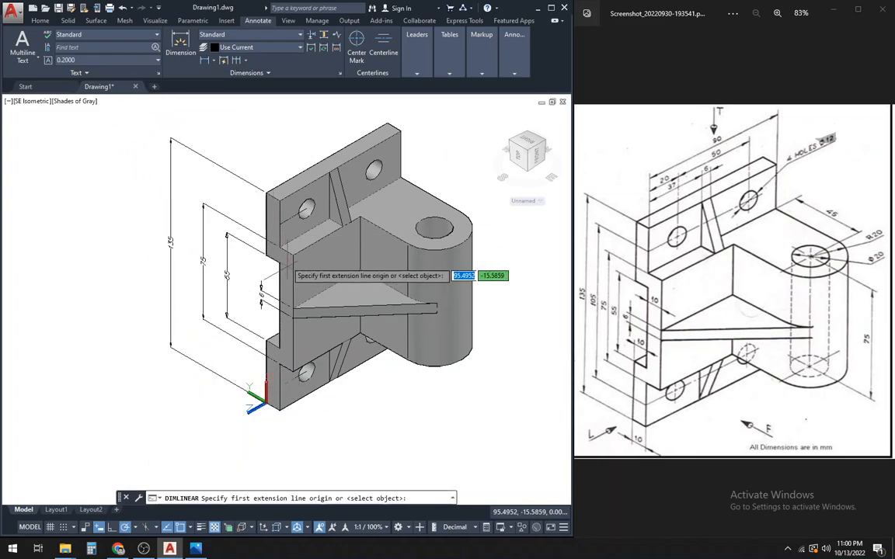
pyautogui.click(279, 224)
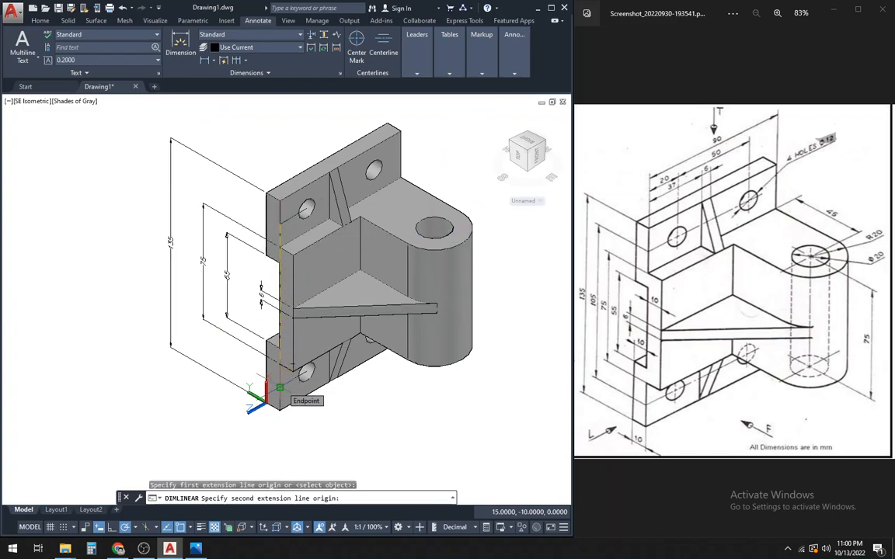
pyautogui.click(279, 387)
pyautogui.click(187, 336)
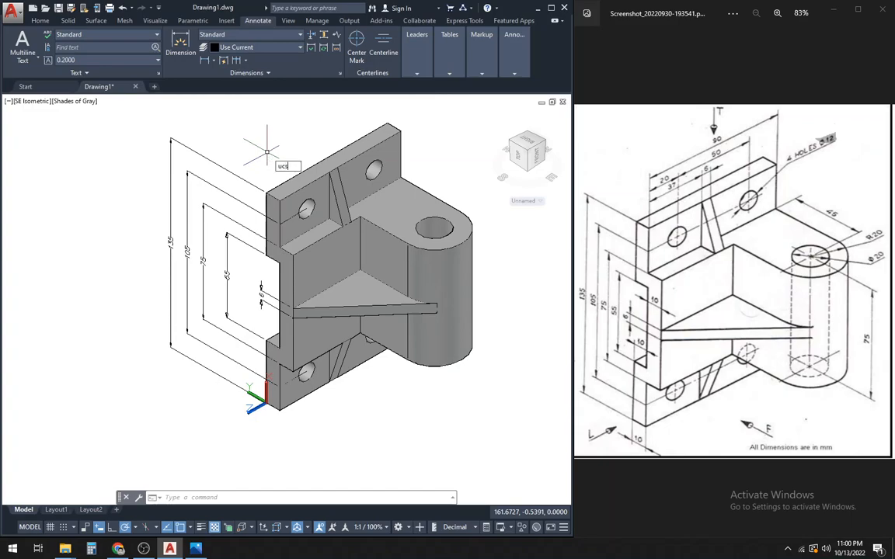
# Set the UCS origin at the plate's upper rear corner, with X along the long top edge and Y pointing vertically up.
pyautogui.press('Return')
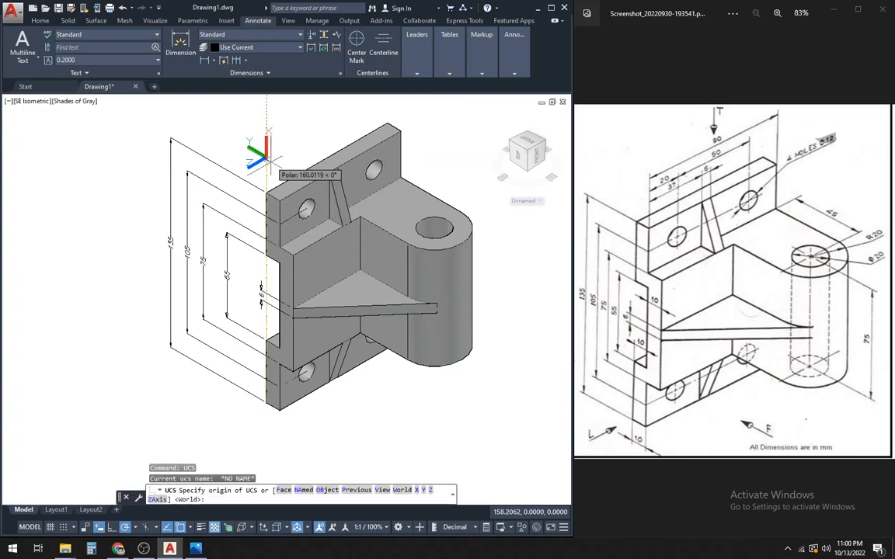
pyautogui.click(268, 189)
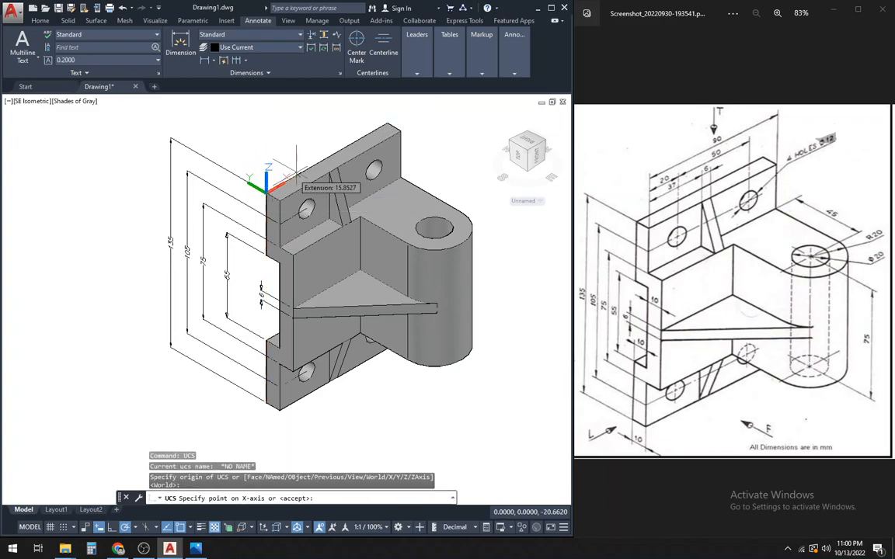
pyautogui.click(387, 123)
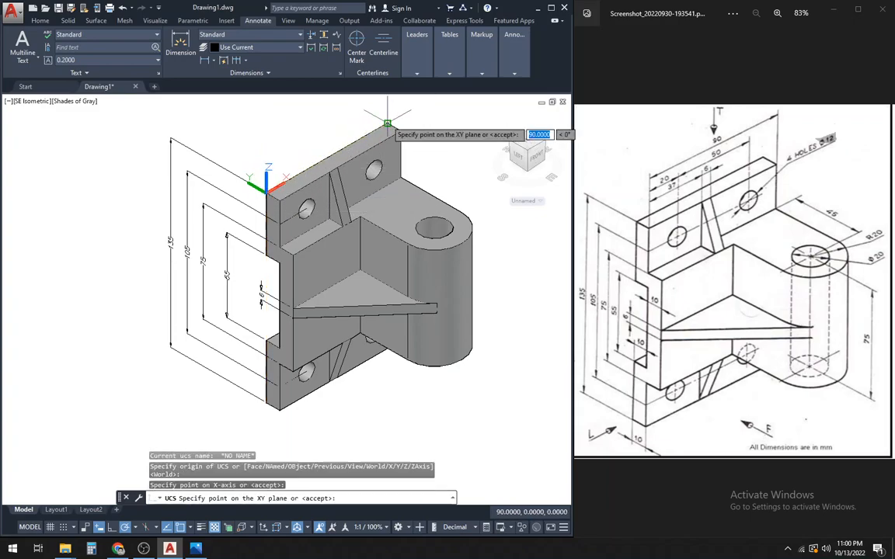
pyautogui.click(267, 125)
pyautogui.scroll(2, 281, 144)
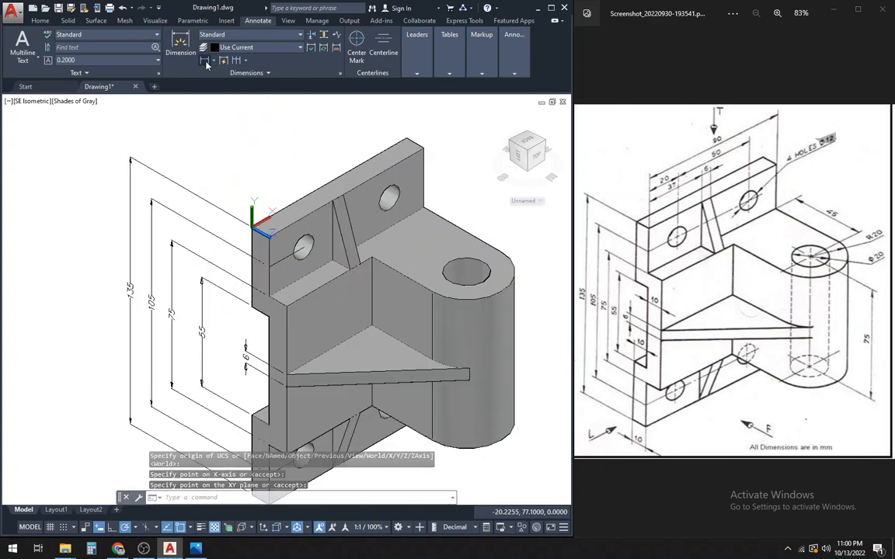
# Add a linear dimension for the plate's full width along its top rear edge, placed above the plate.
pyautogui.click(205, 60)
pyautogui.click(252, 227)
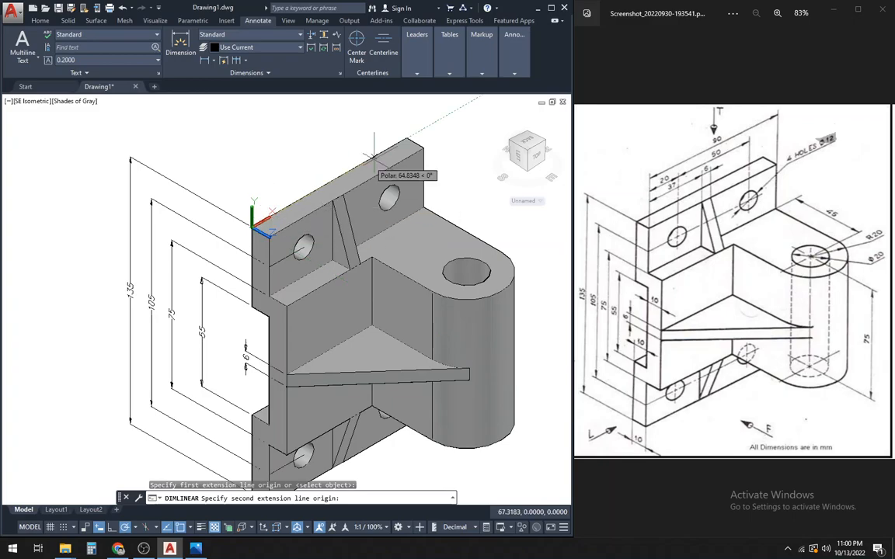
pyautogui.click(406, 139)
pyautogui.scroll(-3, 405, 138)
pyautogui.scroll(-2, 406, 139)
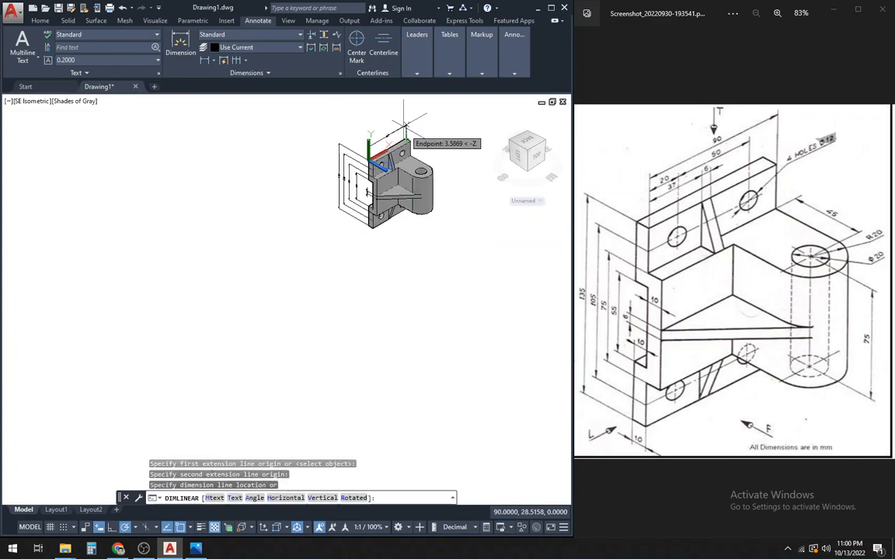
pyautogui.scroll(2, 375, 187)
pyautogui.scroll(3, 374, 186)
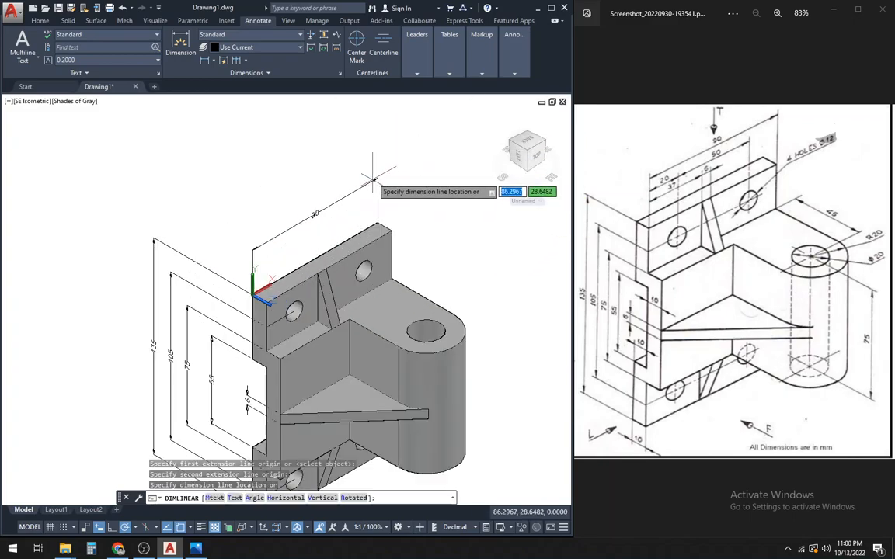
pyautogui.click(374, 143)
pyautogui.scroll(-2, 328, 185)
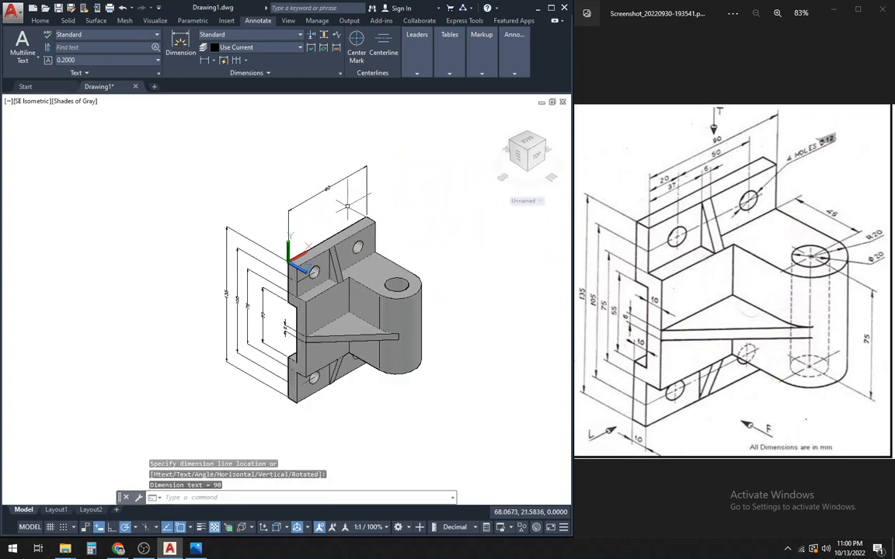
# Add a linear dimension between the centres of the two upper holes, placed below the overall width dimension.
pyautogui.scroll(1, 345, 211)
pyautogui.scroll(-1, 345, 211)
pyautogui.scroll(3, 333, 211)
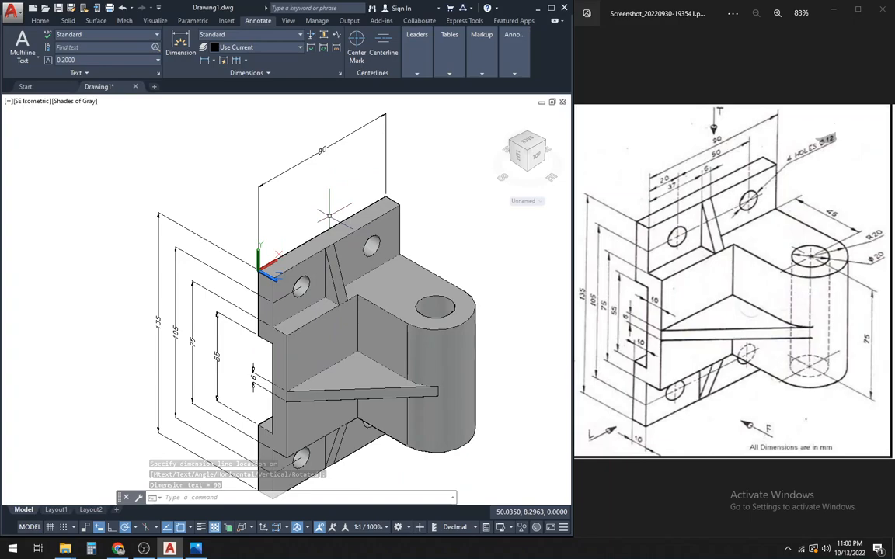
pyautogui.scroll(-1, 332, 210)
pyautogui.moveTo(333, 211); pyautogui.dragTo(337, 199, button='middle')
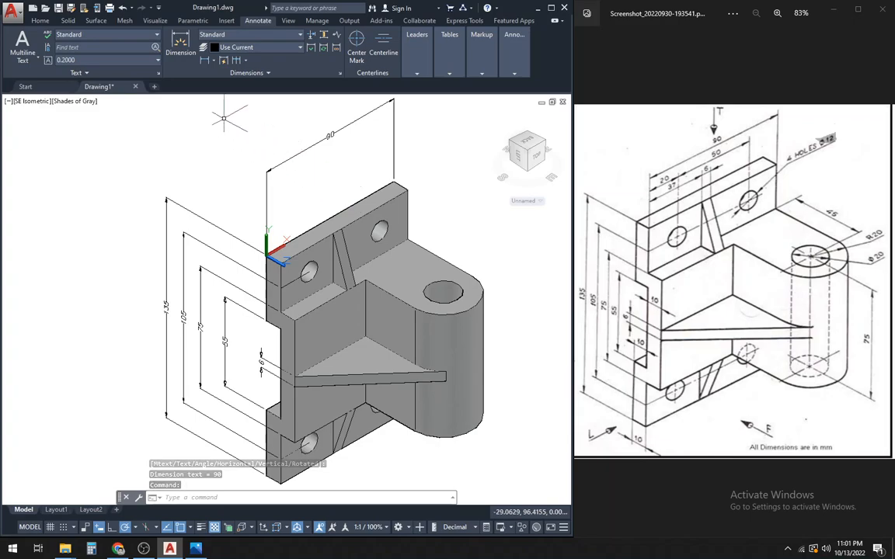
pyautogui.click(205, 62)
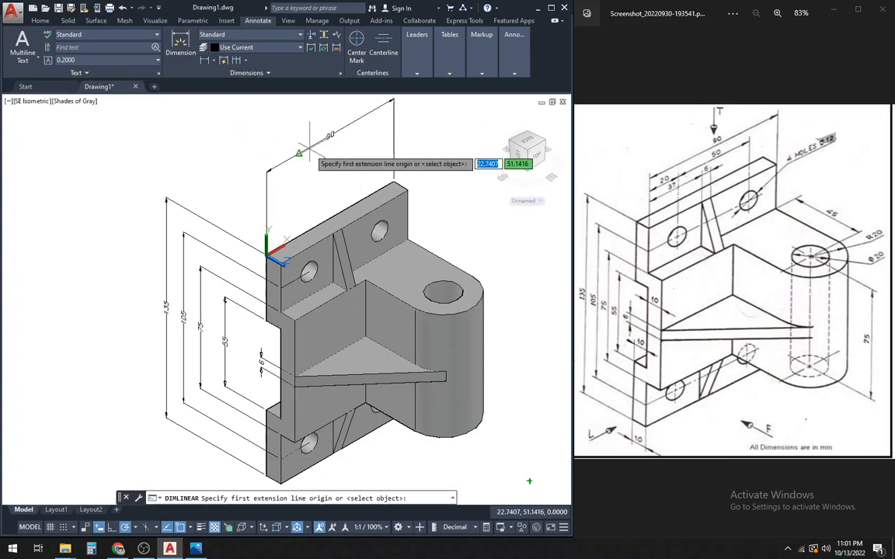
pyautogui.click(309, 270)
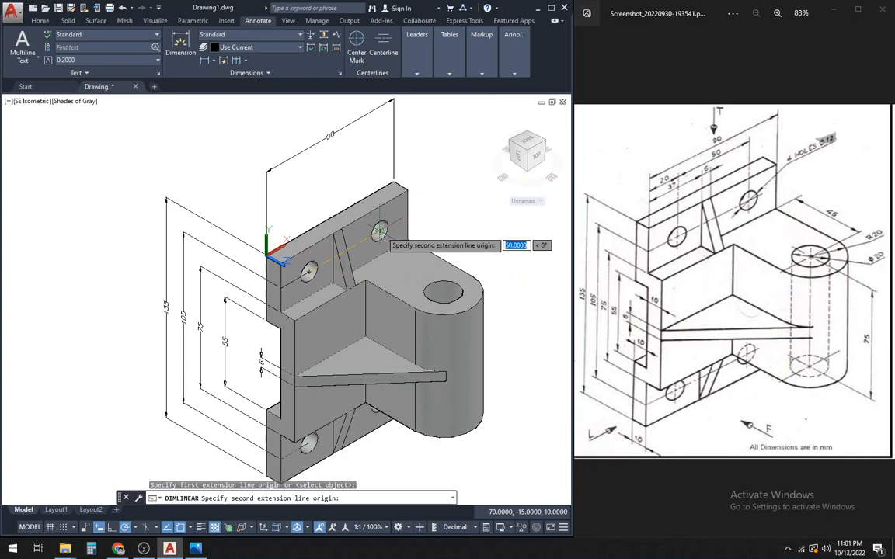
pyautogui.click(380, 231)
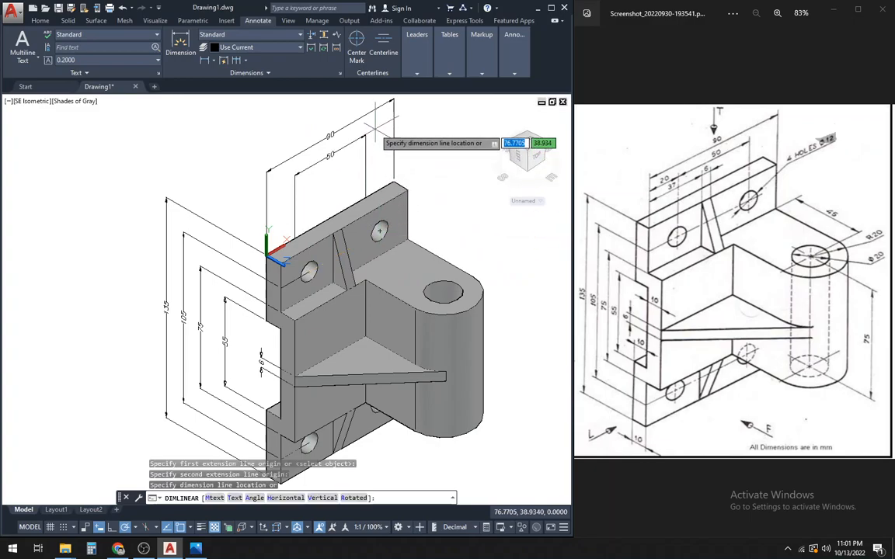
pyautogui.click(375, 129)
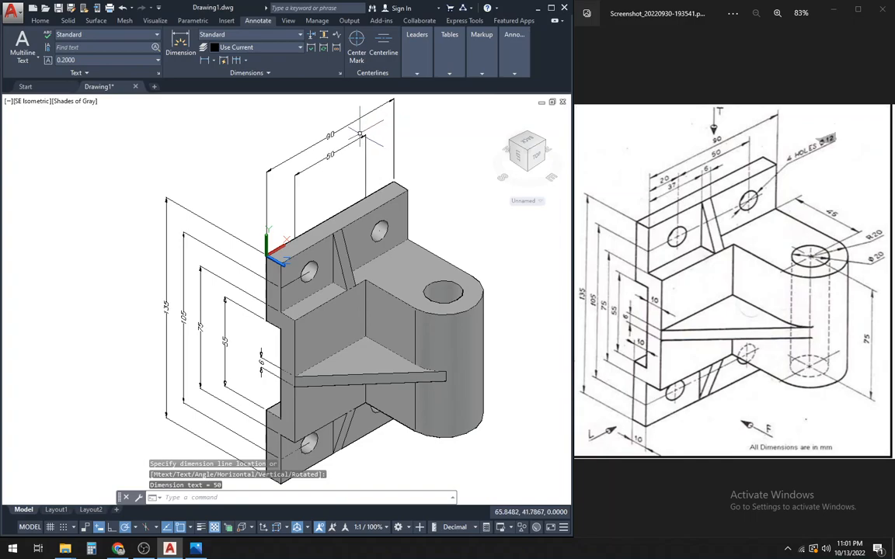
# Dimension the distance from the upper hole nearest the recess to the plate's adjacent vertical edge, in line with the hole spacing dimension.
pyautogui.click(205, 61)
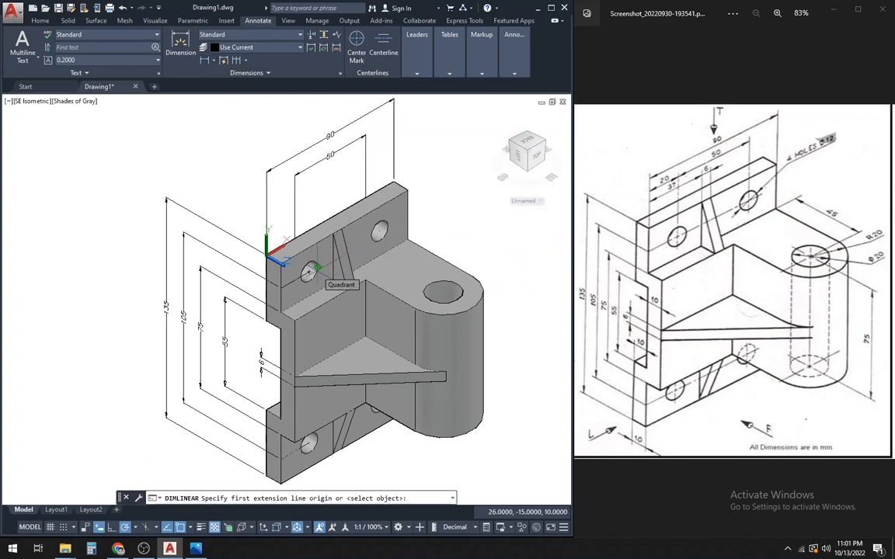
pyautogui.click(316, 267)
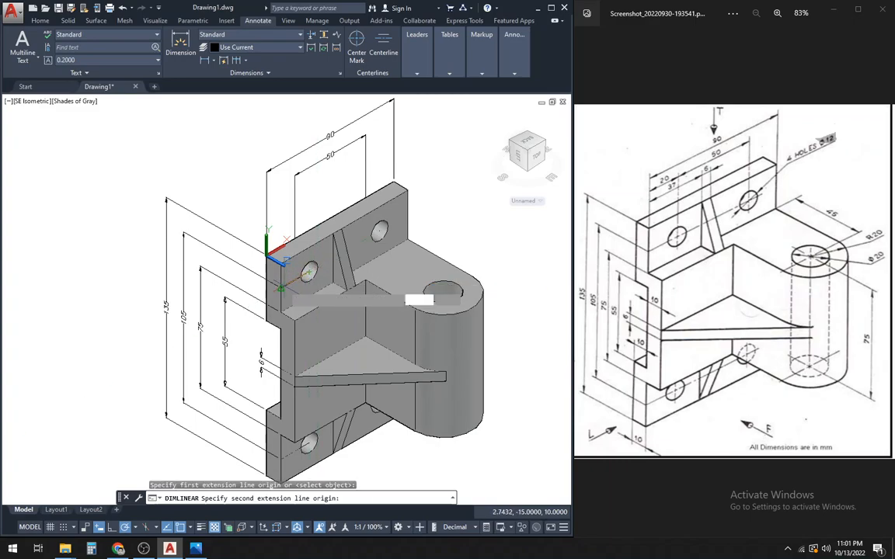
pyautogui.click(281, 288)
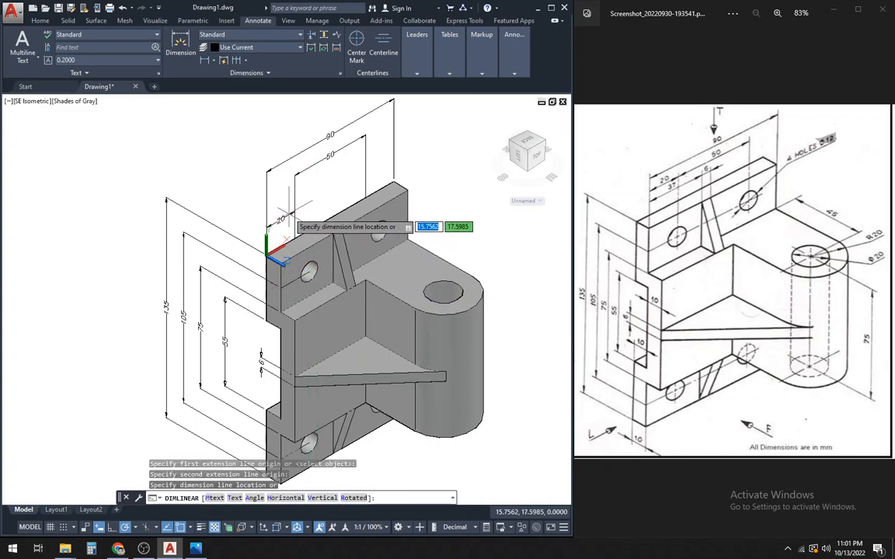
pyautogui.click(315, 184)
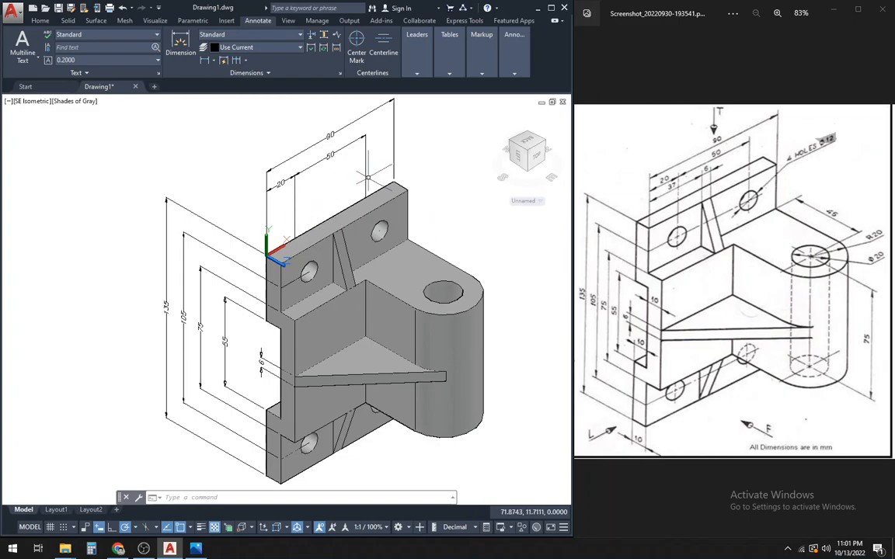
# Move the three width-direction dimensions 10 mm from the plate's upper rear corner to the matching upper front corner.
pyautogui.click(359, 140)
pyautogui.click(395, 155)
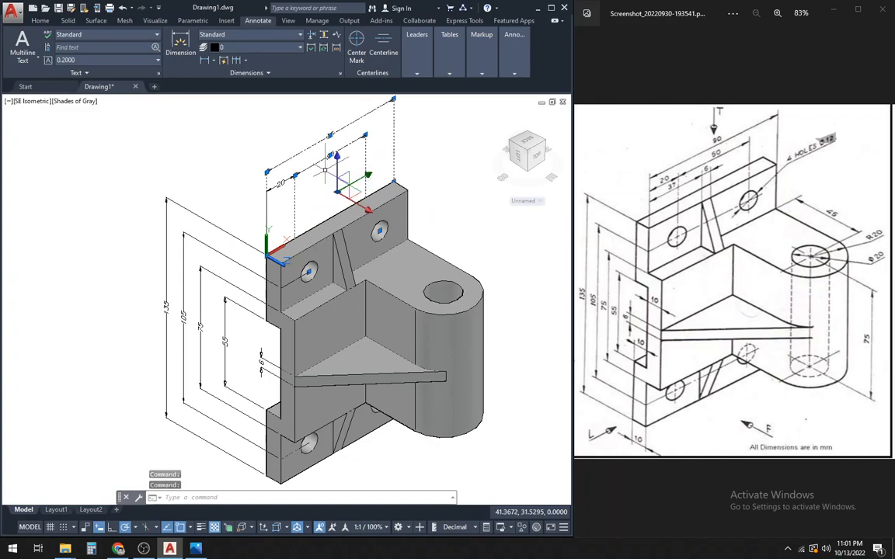
pyautogui.rightClick(416, 155)
pyautogui.click(432, 284)
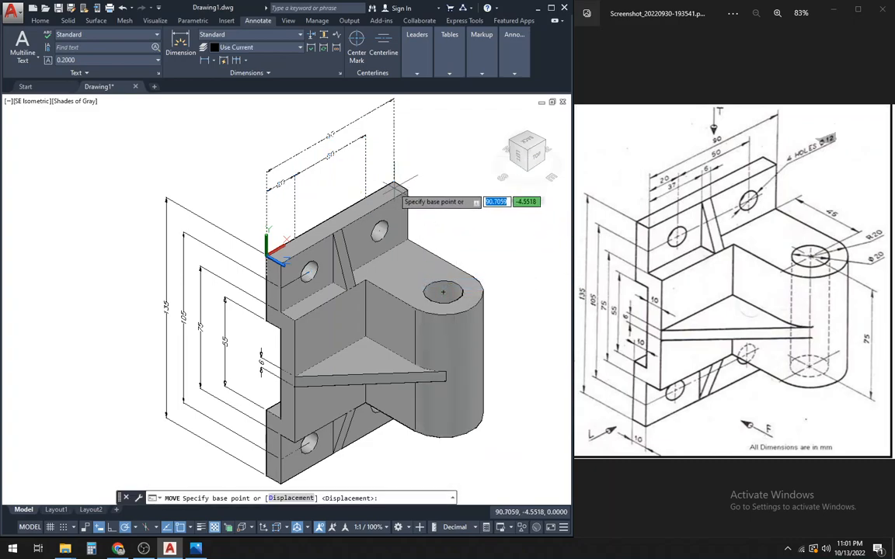
pyautogui.click(396, 185)
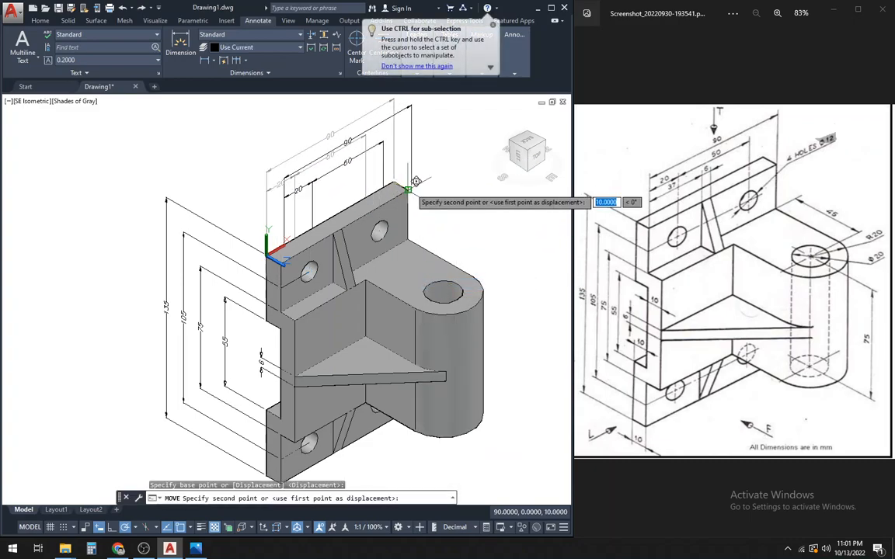
pyautogui.click(409, 186)
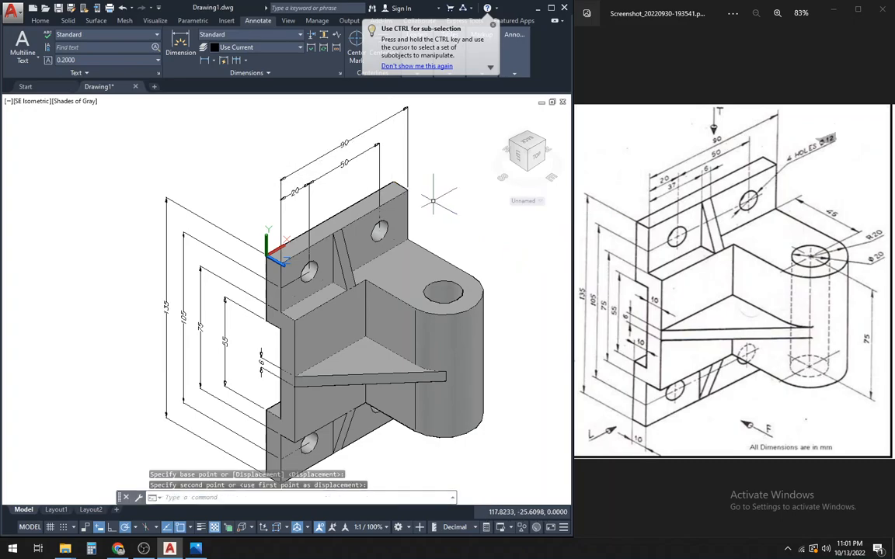
# Move the UCS origin from the plate's upper rear corner to the upper front corner on the recess side.
pyautogui.scroll(3, 433, 201)
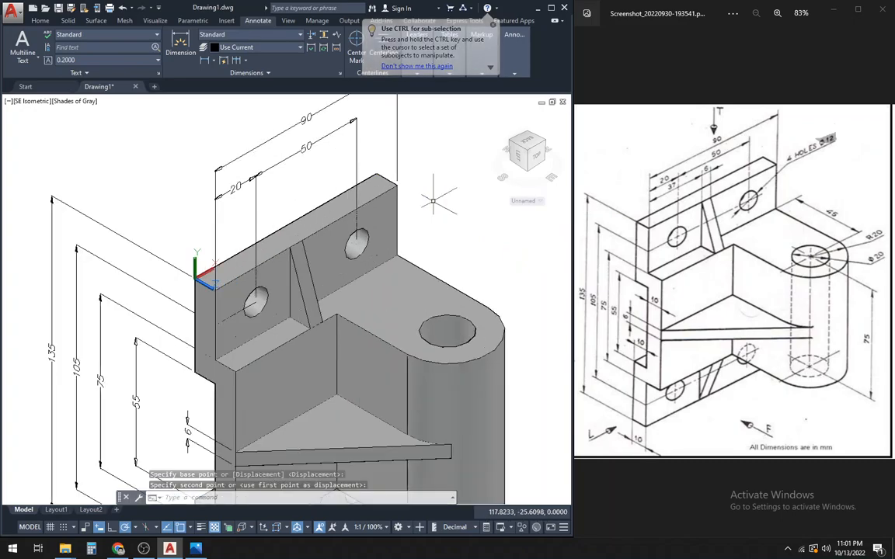
pyautogui.scroll(-4, 435, 199)
pyautogui.scroll(2, 299, 234)
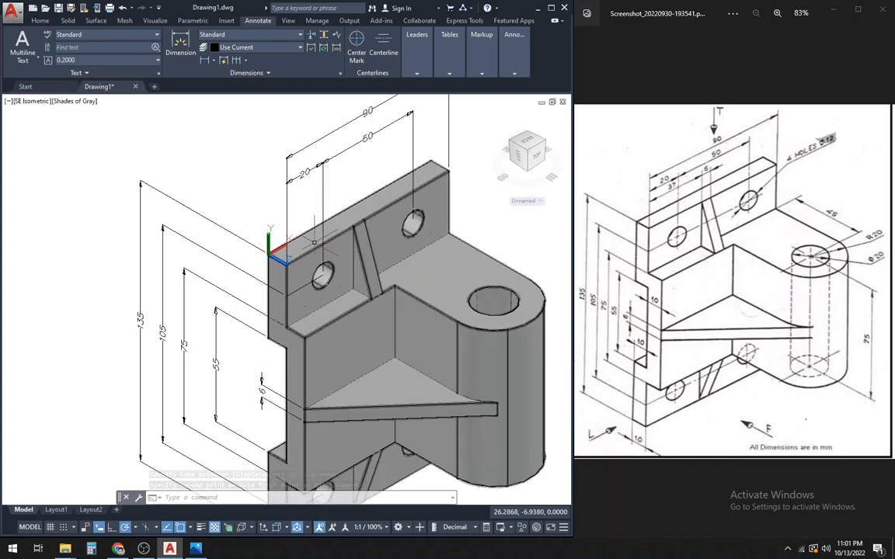
pyautogui.scroll(3, 265, 250)
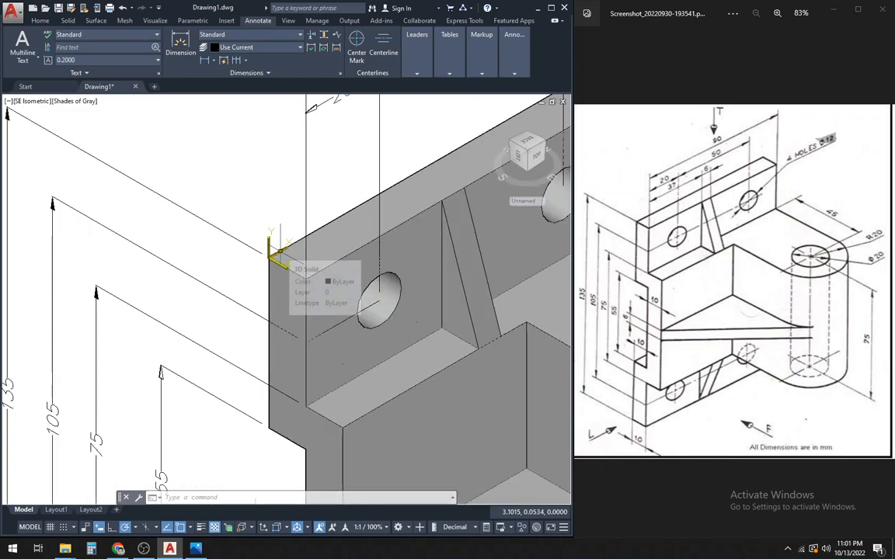
pyautogui.click(281, 249)
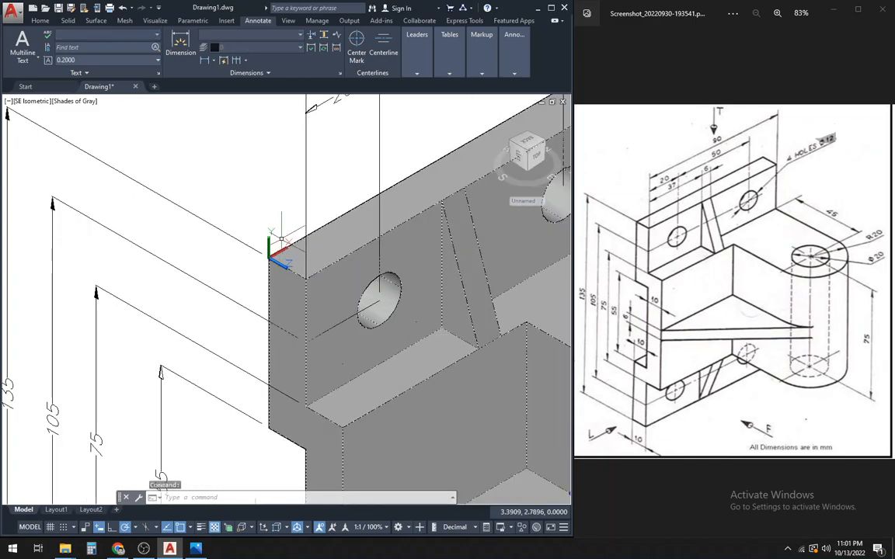
pyautogui.press('Escape')
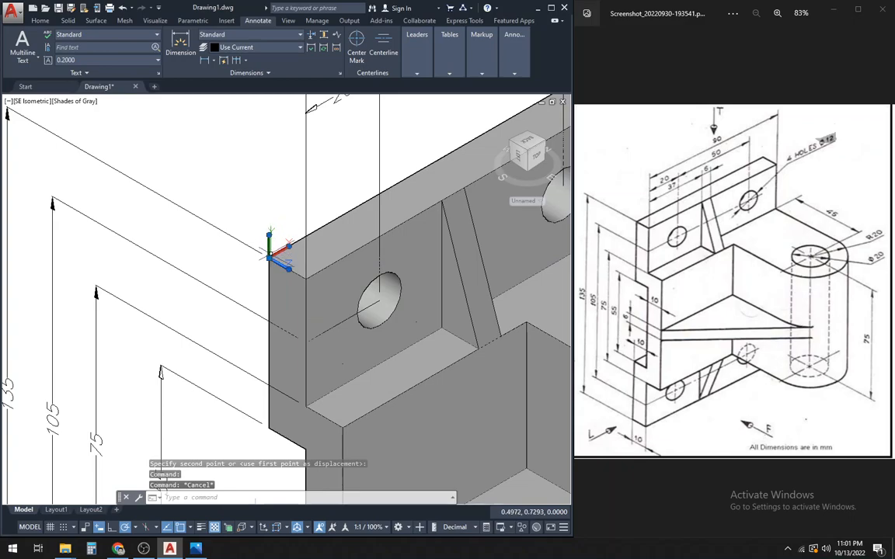
pyautogui.click(269, 257)
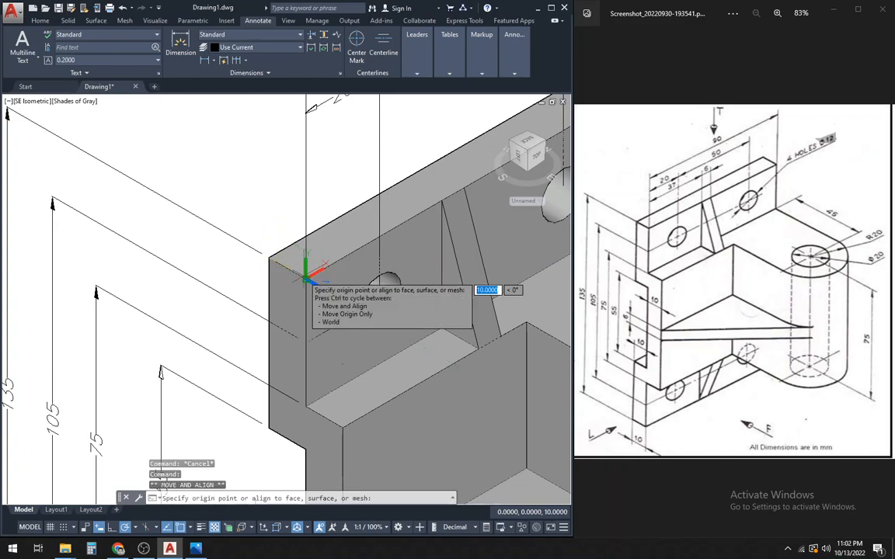
pyautogui.click(306, 279)
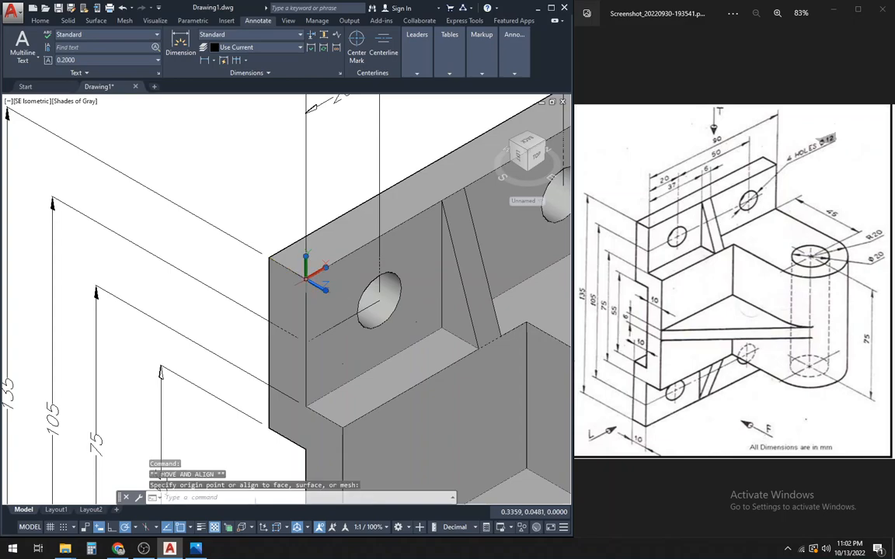
pyautogui.press('Escape')
pyautogui.scroll(-3, 256, 198)
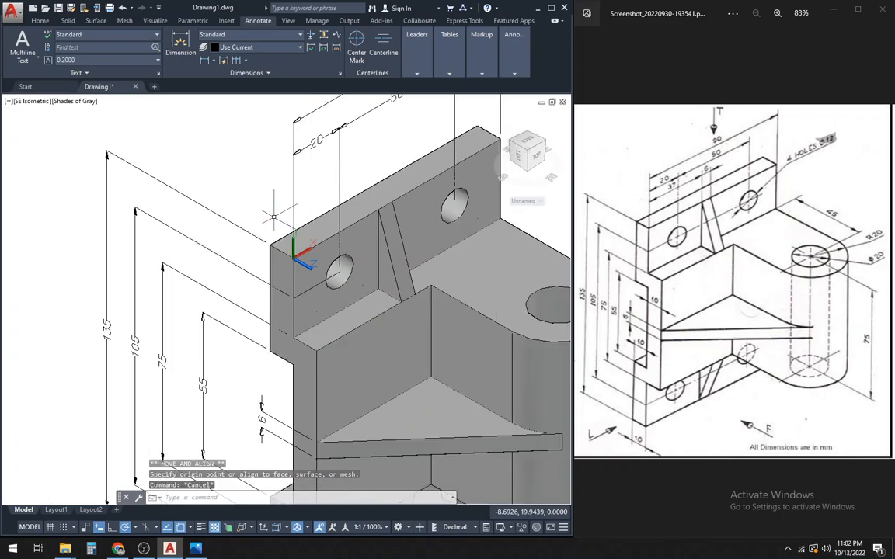
pyautogui.scroll(2, 237, 179)
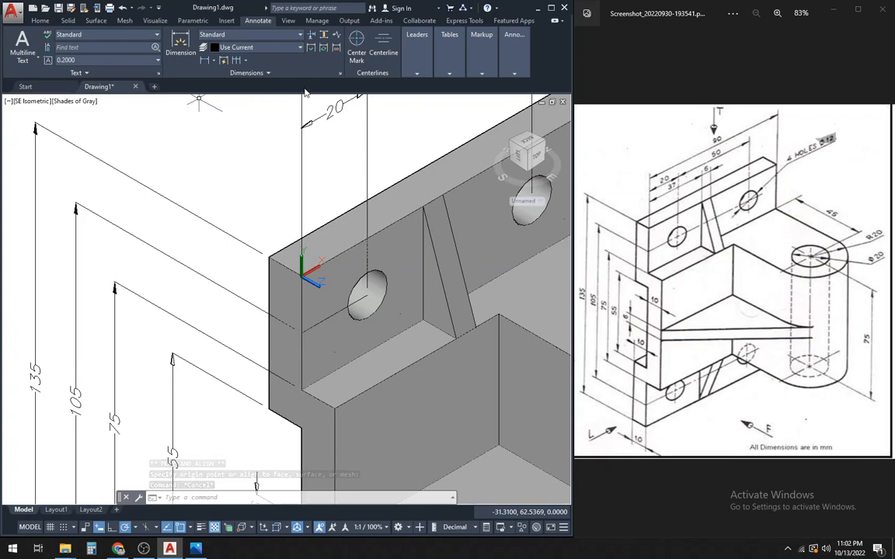
pyautogui.click(550, 10)
pyautogui.click(38, 23)
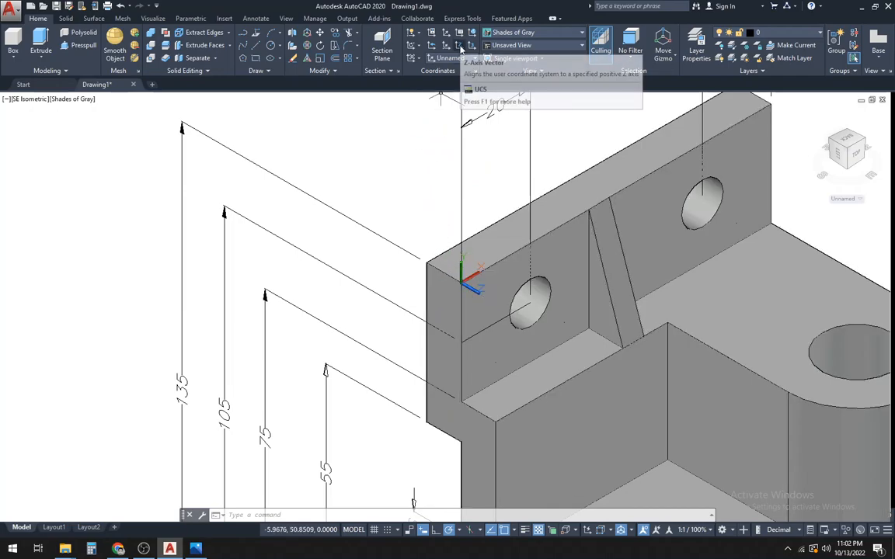
pyautogui.scroll(-5, 290, 172)
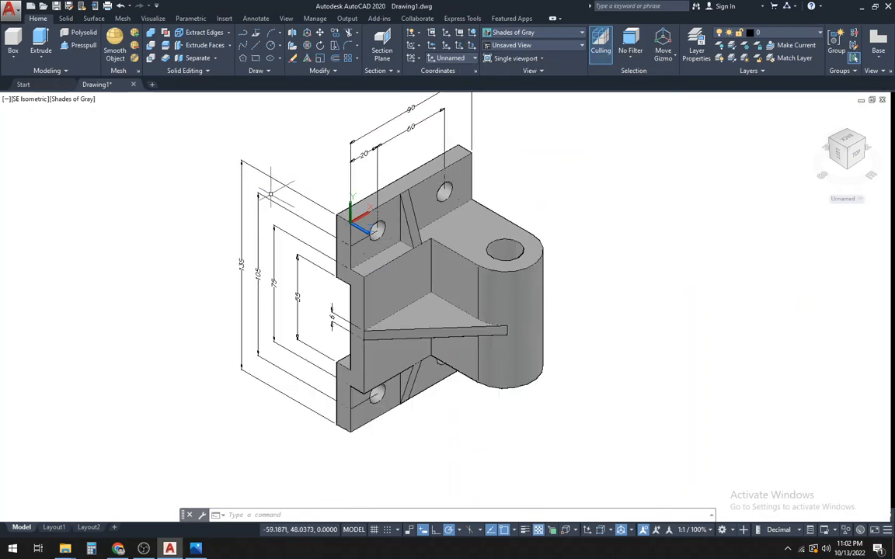
pyautogui.scroll(3, 256, 163)
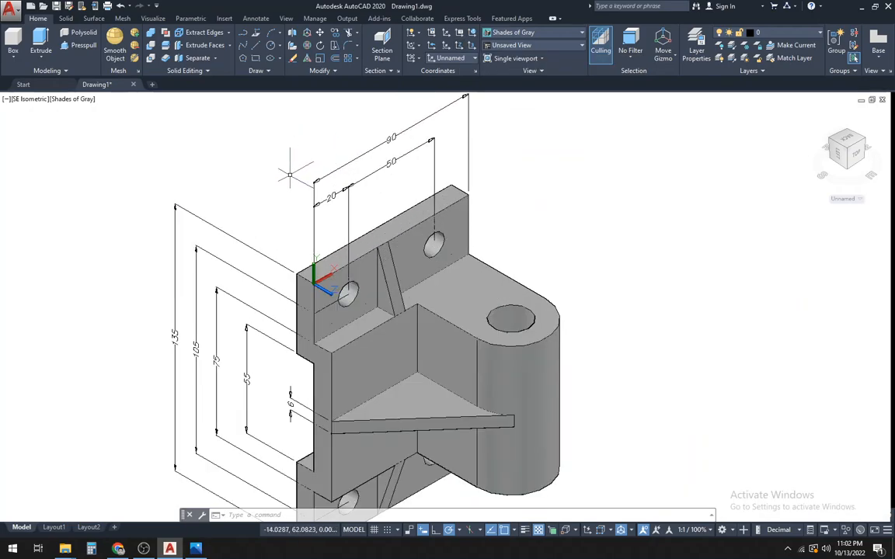
pyautogui.scroll(-2, 290, 173)
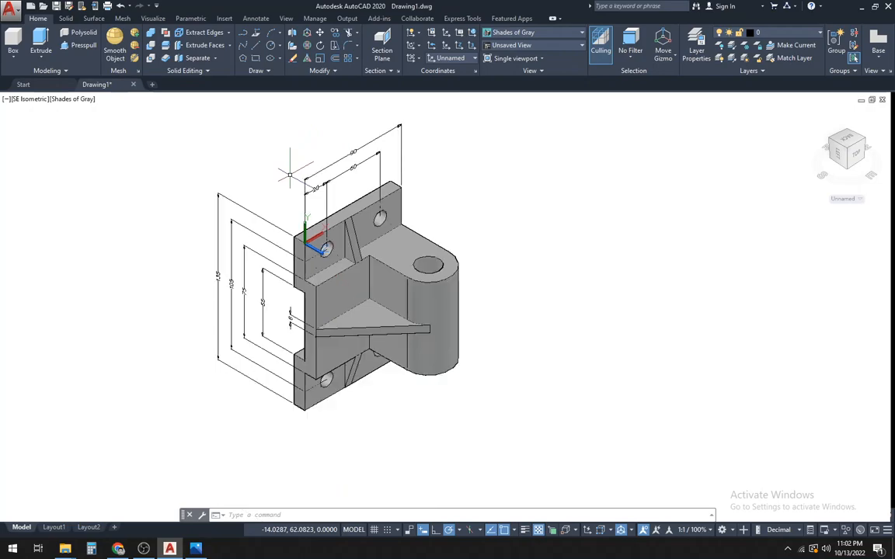
pyautogui.scroll(1, 290, 172)
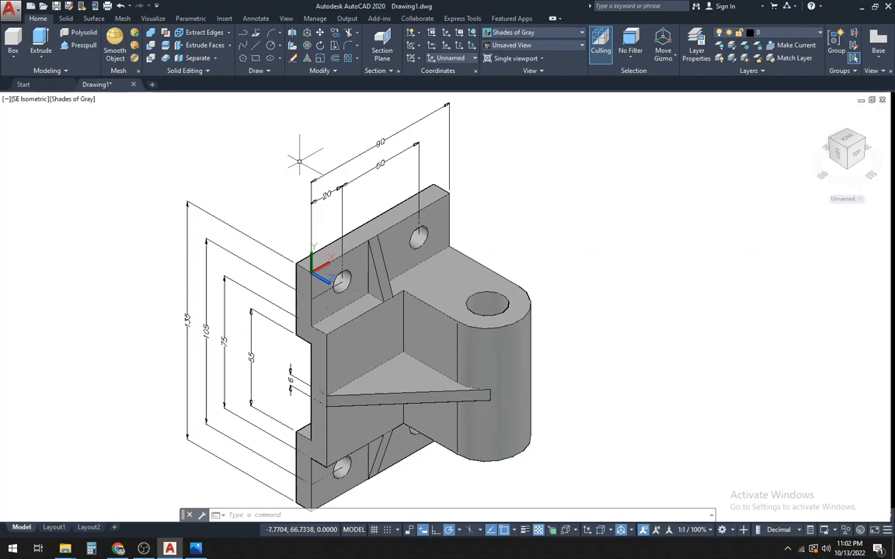
pyautogui.click(196, 550)
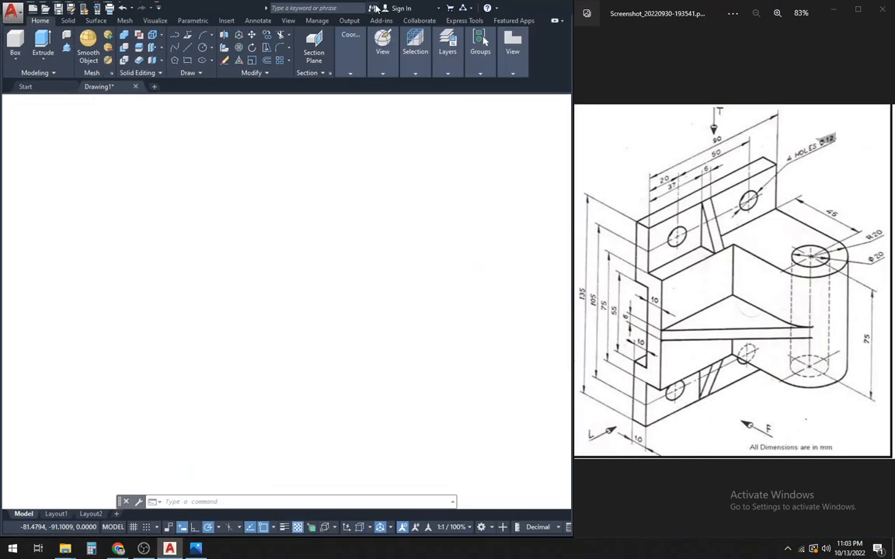
# Add a linear dimension for the thickness of the upper vertical rib at its top end, placed above the plate.
pyautogui.scroll(3, 261, 214)
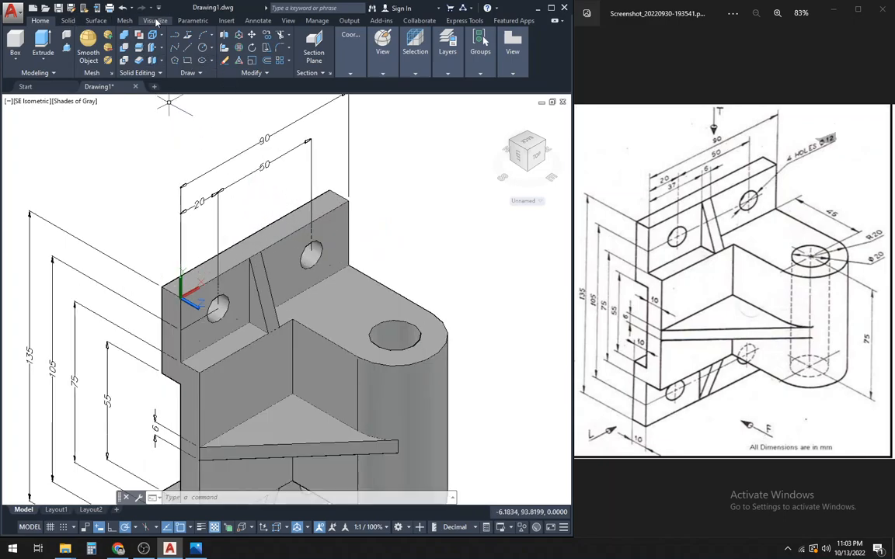
pyautogui.click(259, 21)
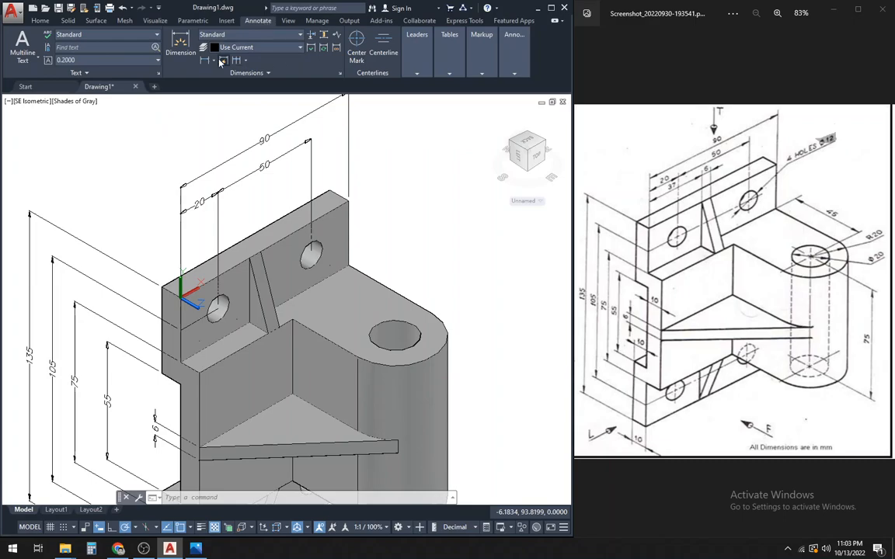
pyautogui.click(249, 258)
pyautogui.click(260, 254)
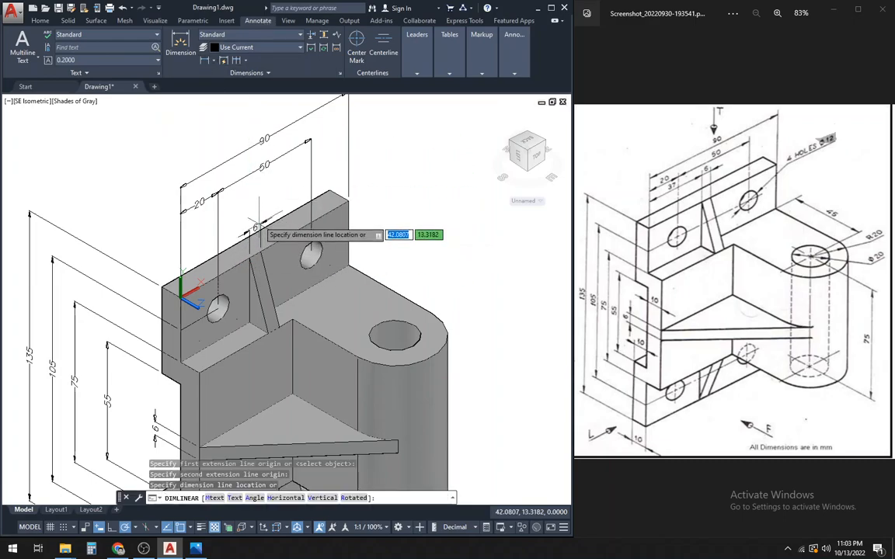
pyautogui.click(257, 204)
pyautogui.scroll(-2, 359, 165)
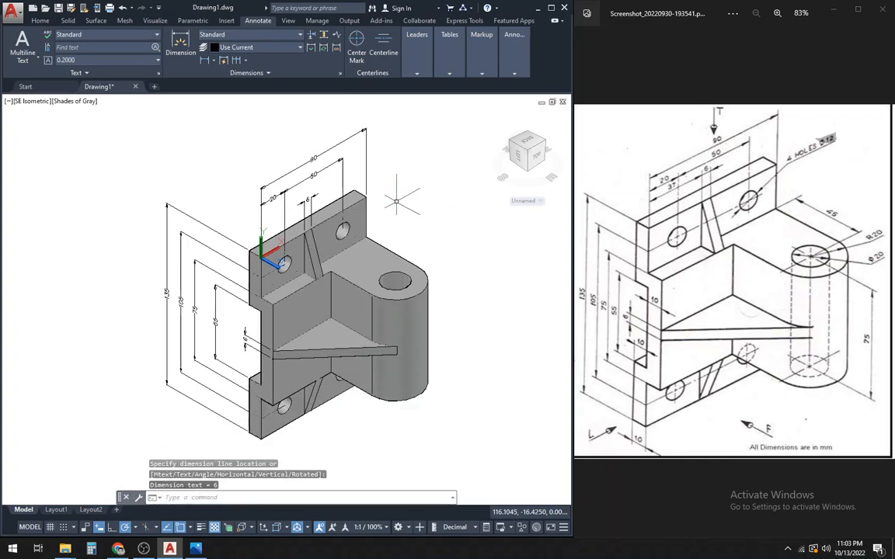
pyautogui.scroll(1, 384, 263)
pyautogui.scroll(-2, 394, 161)
pyautogui.scroll(1, 376, 195)
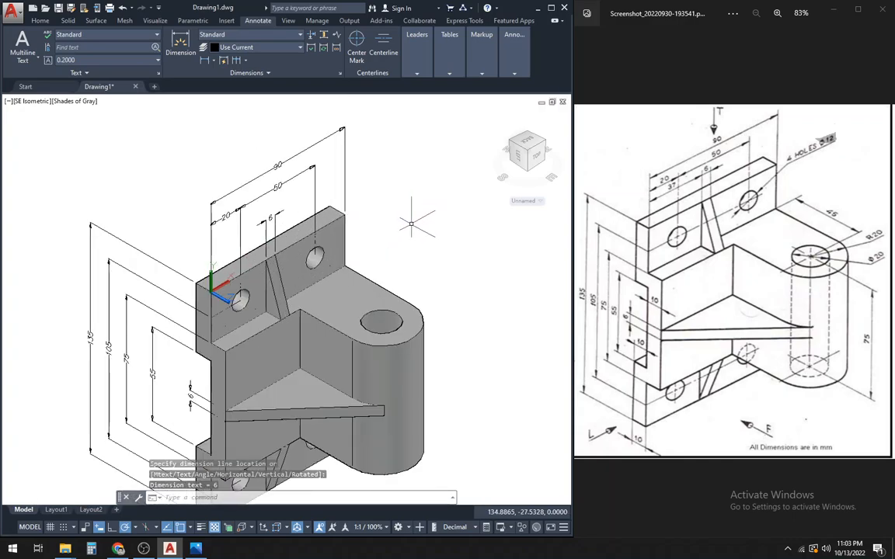
pyautogui.scroll(-2, 408, 226)
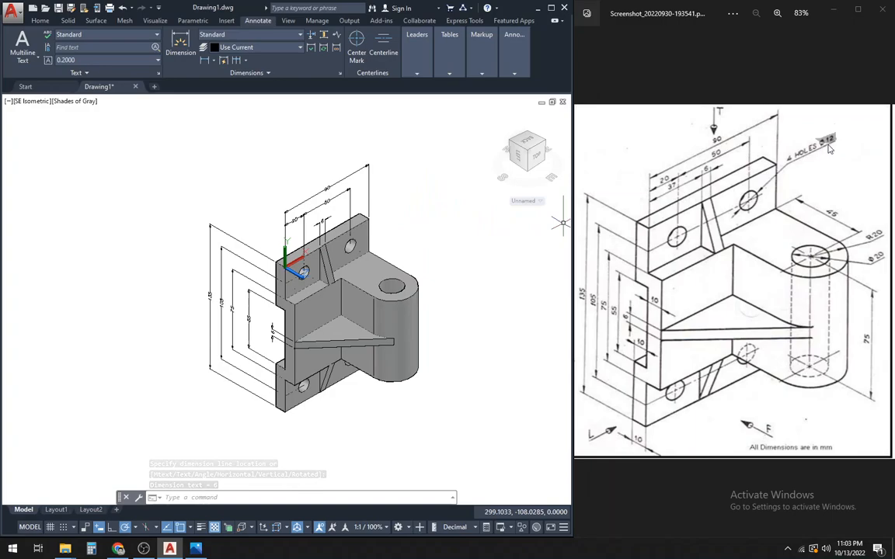
# Add a multileader reading "4 holes D12" from the edge of the plate's upper hole farthest from the recess, landing beyond the plate's upper corner.
pyautogui.scroll(2, 402, 198)
pyautogui.scroll(3, 365, 194)
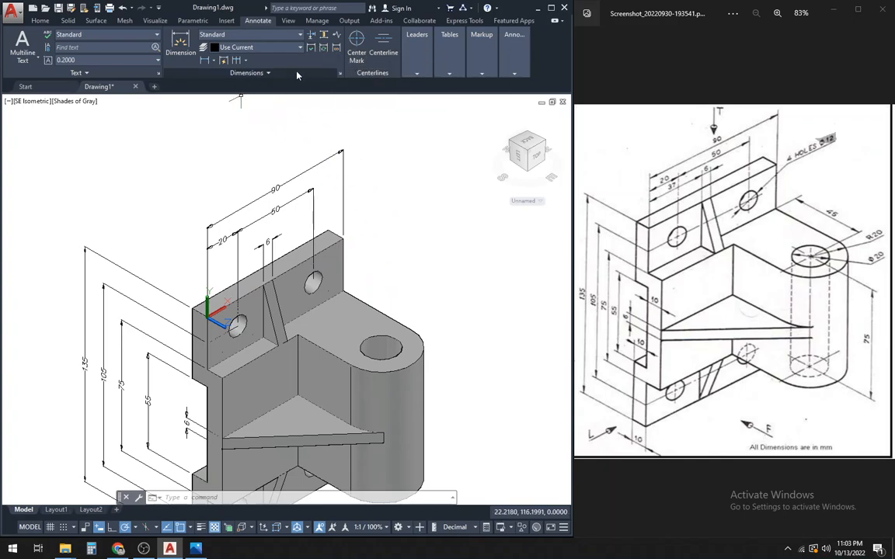
pyautogui.click(416, 73)
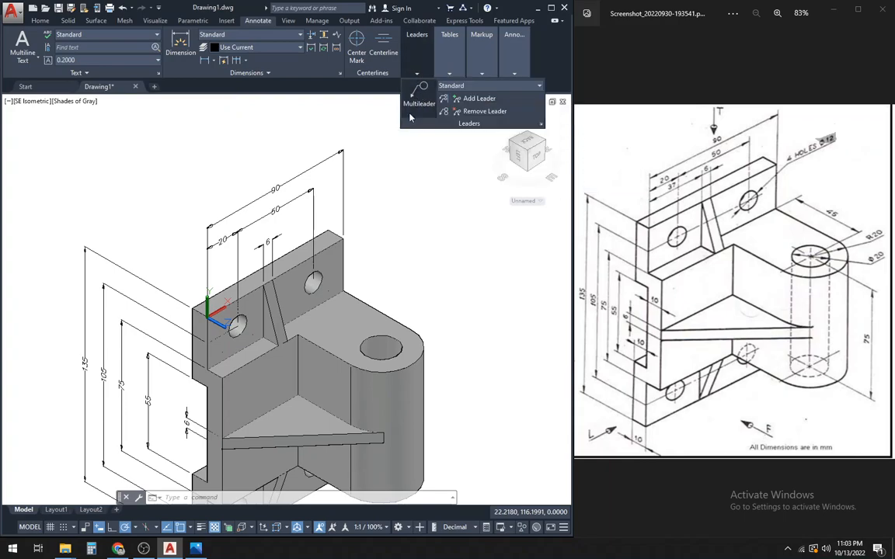
pyautogui.click(418, 96)
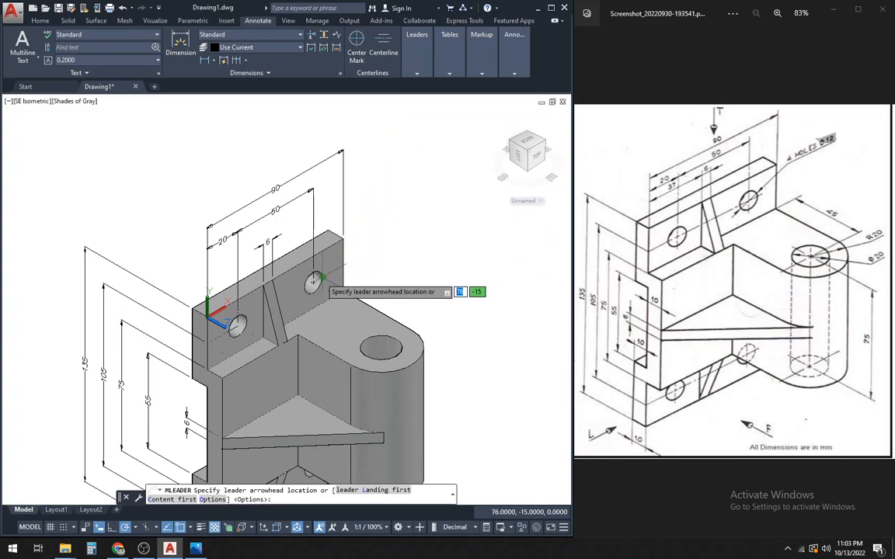
pyautogui.scroll(3, 314, 283)
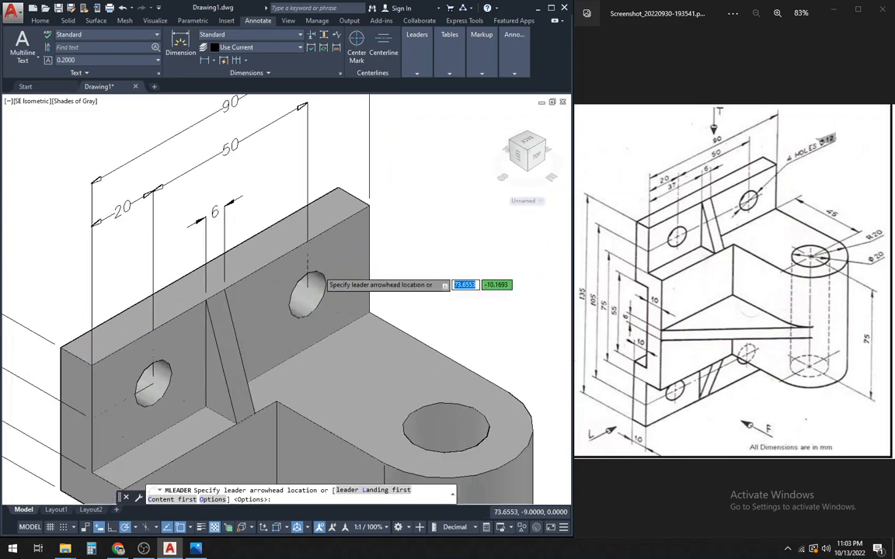
pyautogui.scroll(4, 323, 272)
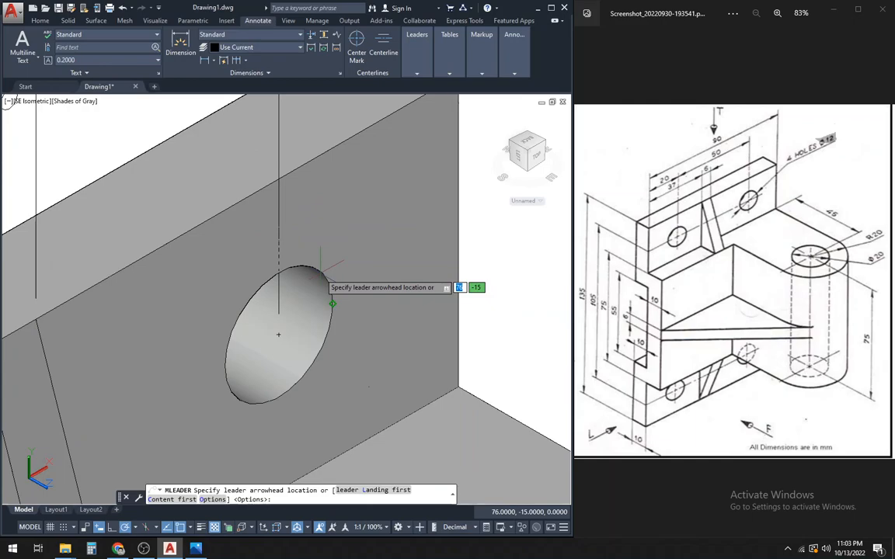
pyautogui.click(322, 268)
pyautogui.scroll(-4, 327, 298)
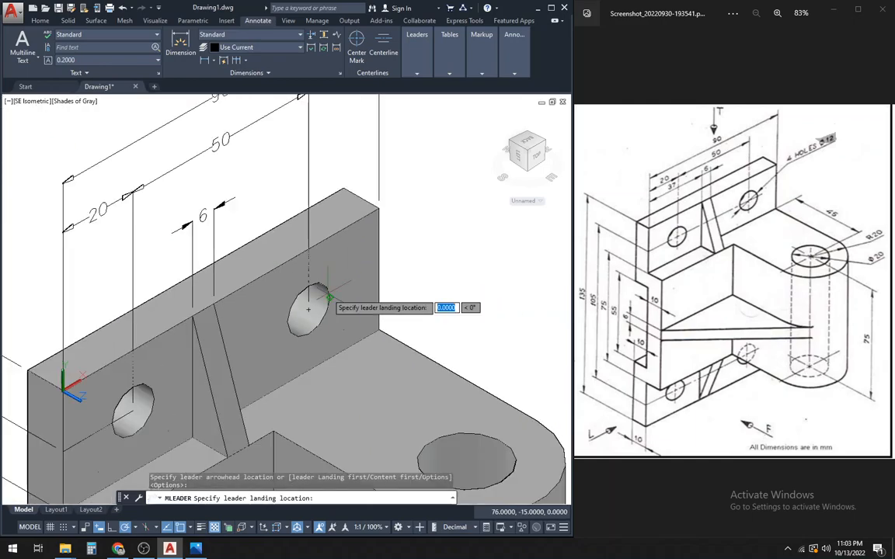
pyautogui.scroll(-2, 413, 201)
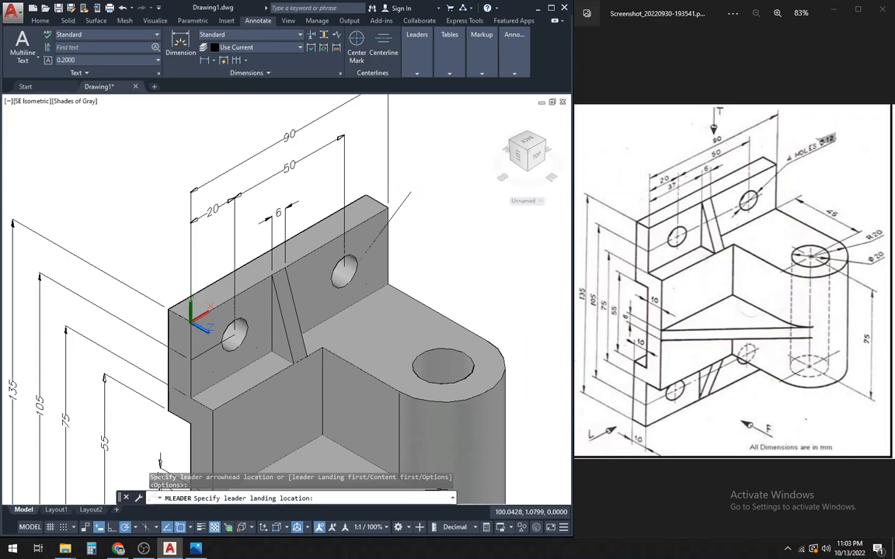
pyautogui.click(411, 192)
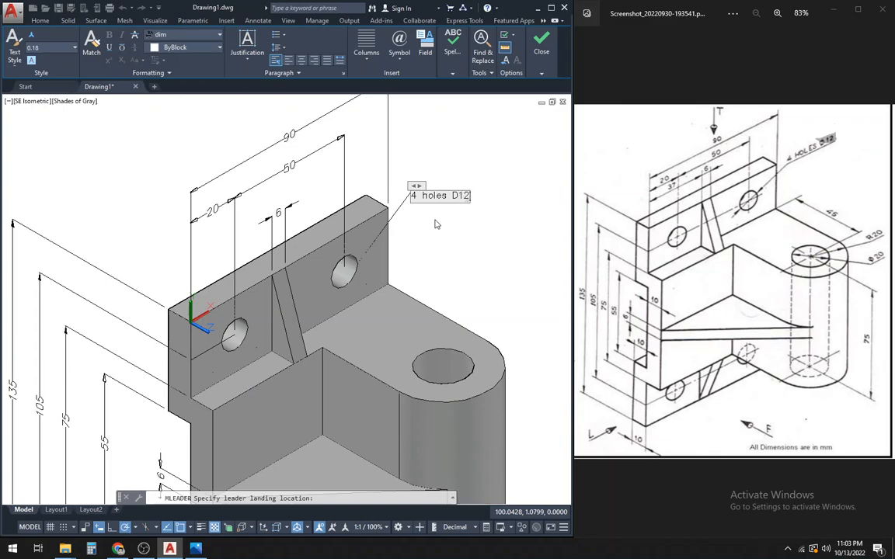
pyautogui.click(506, 251)
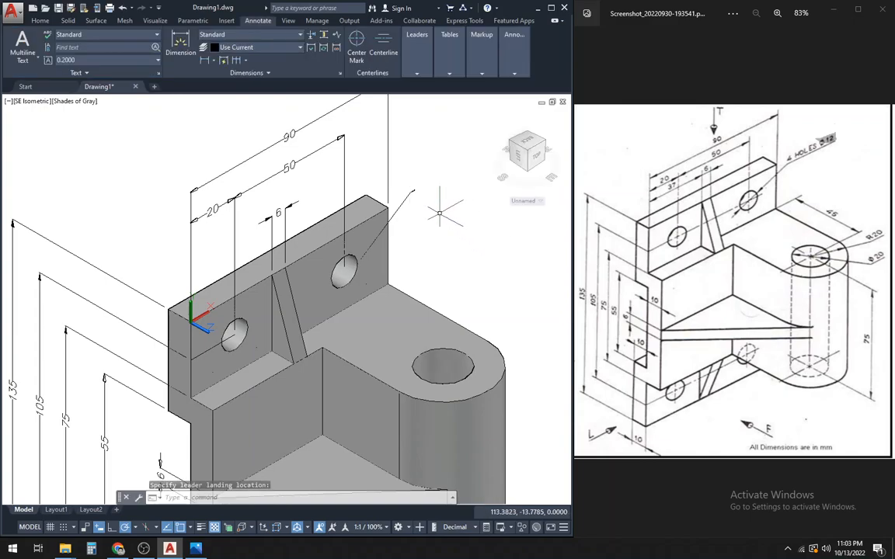
# Modify the Standard multileader style to use an arrowhead size of 3 and a text height of 3.
pyautogui.scroll(5, 404, 193)
pyautogui.scroll(-3, 404, 192)
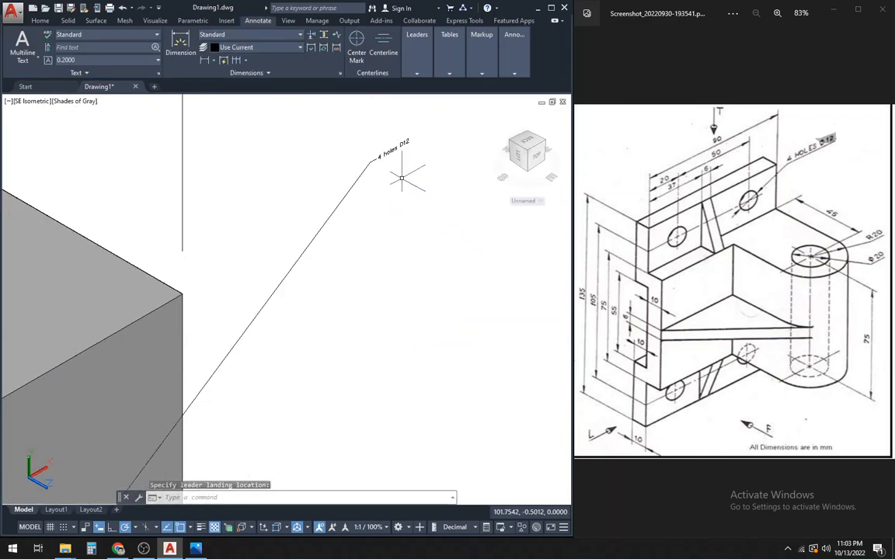
pyautogui.scroll(-2, 401, 187)
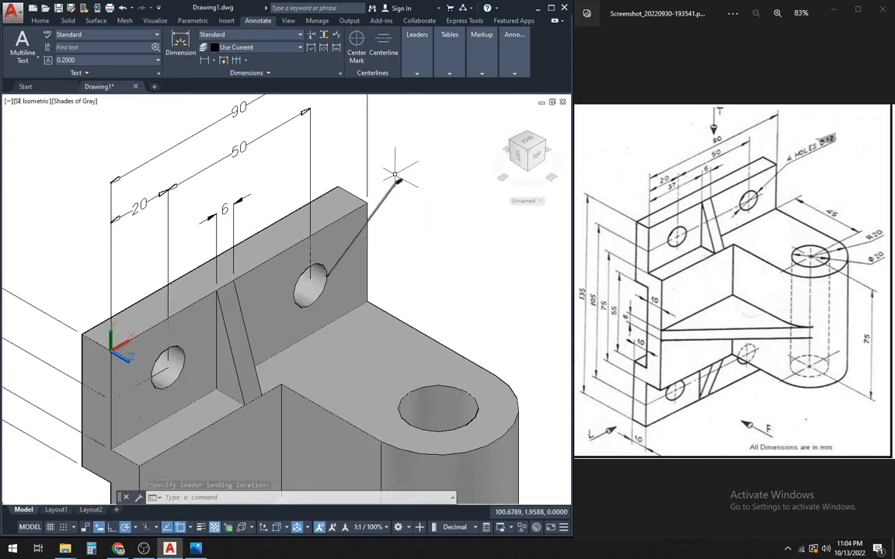
pyautogui.click(417, 54)
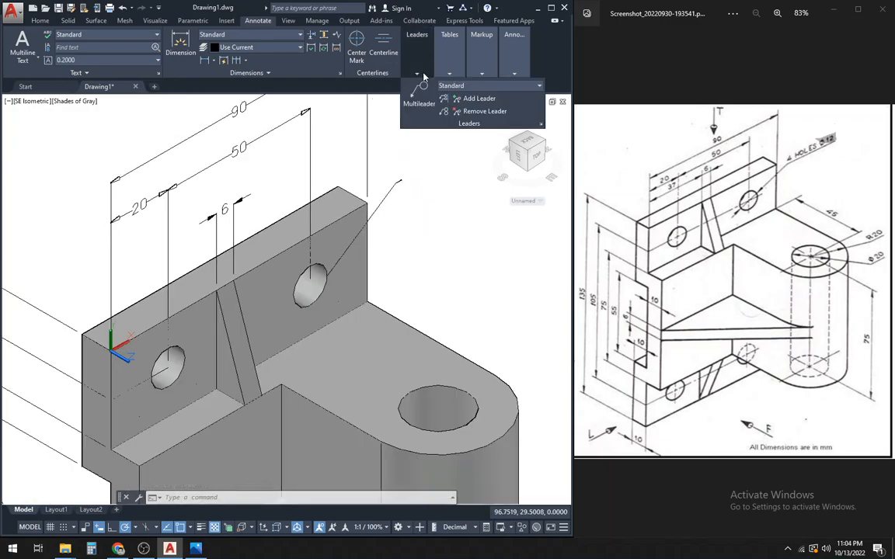
pyautogui.click(542, 129)
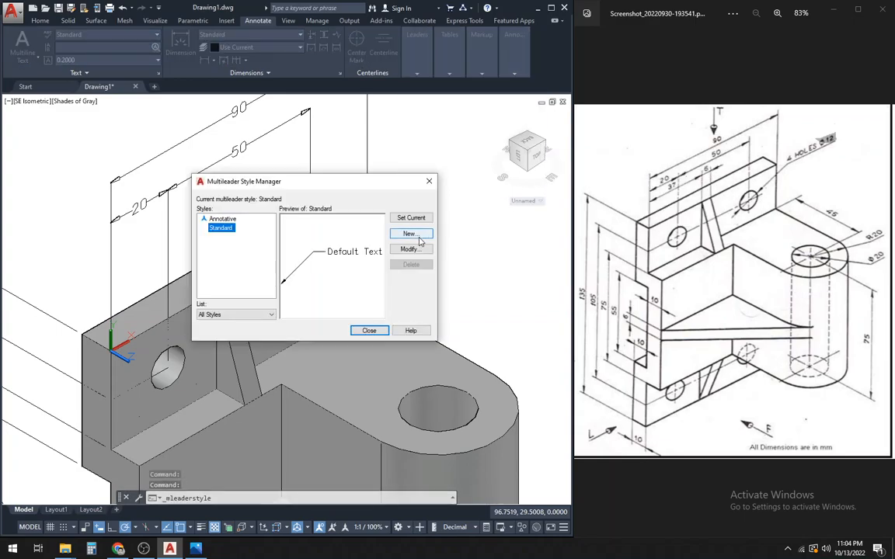
pyautogui.click(411, 250)
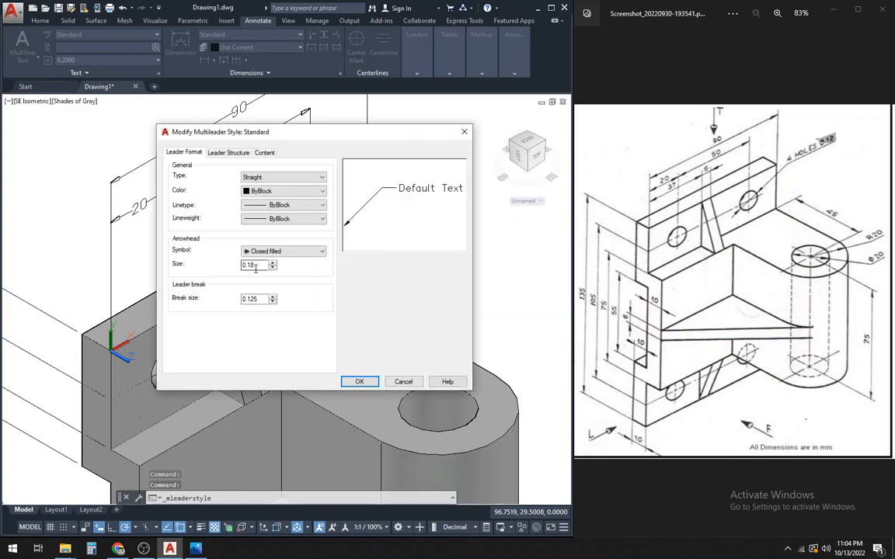
pyautogui.write('3')
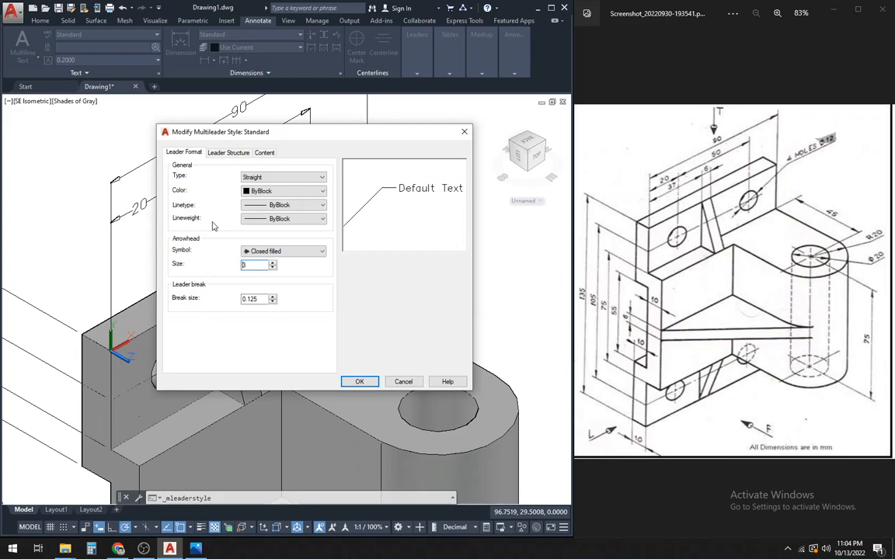
pyautogui.click(218, 154)
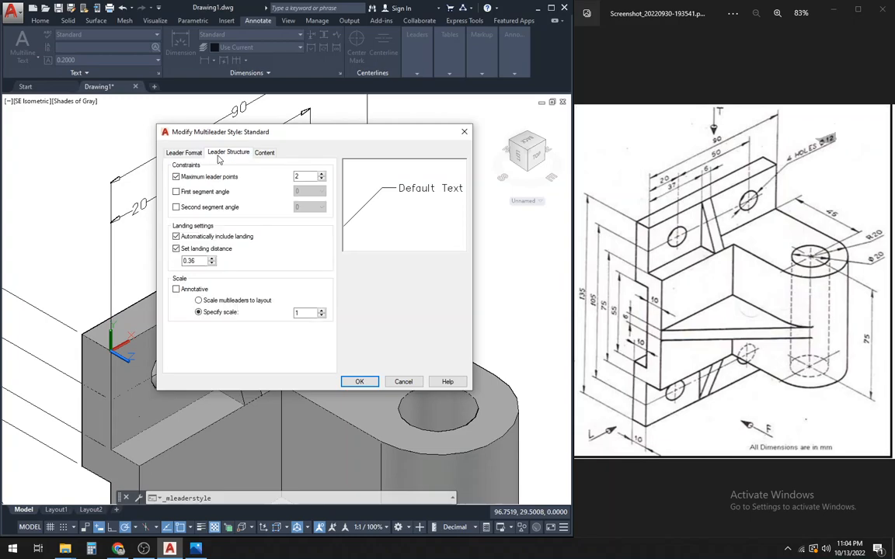
pyautogui.click(263, 153)
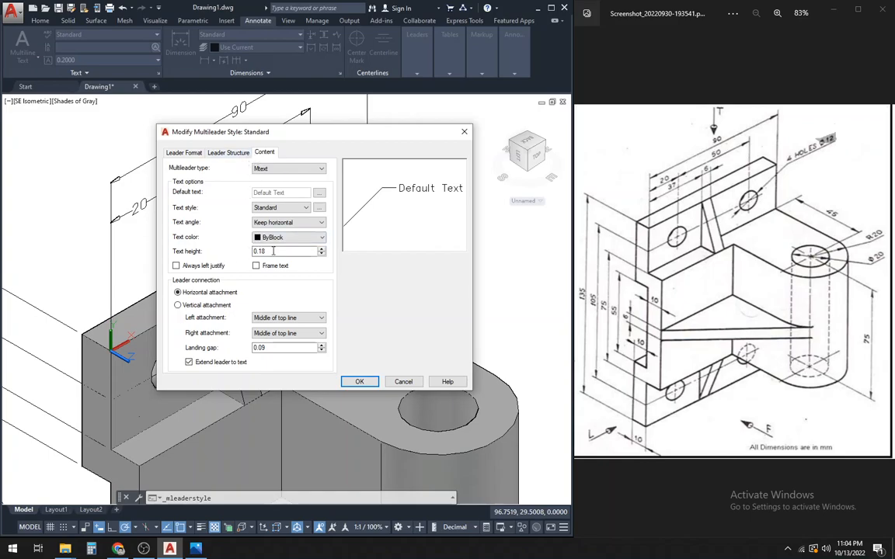
pyautogui.write('3')
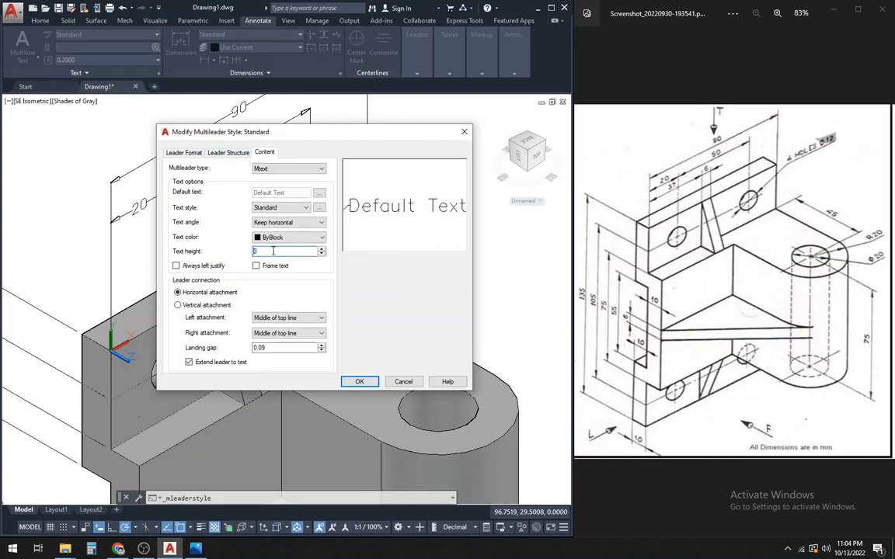
pyautogui.click(359, 381)
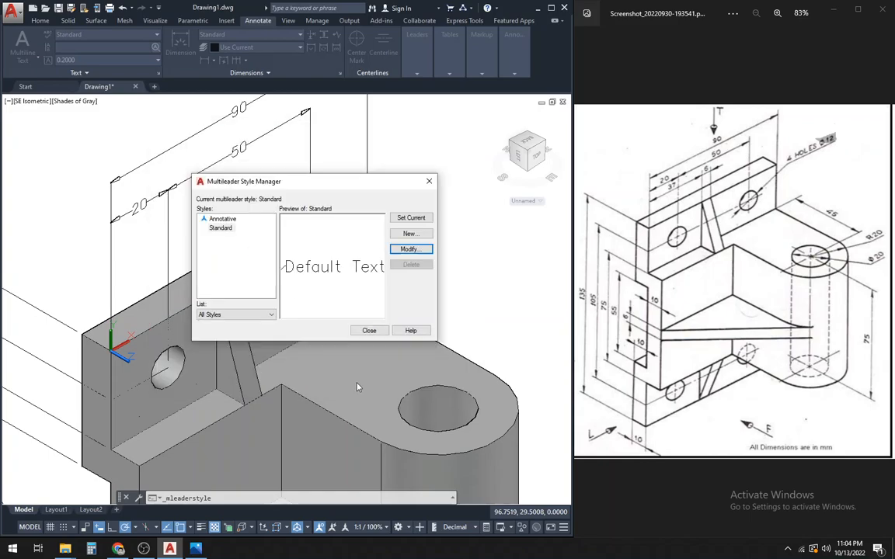
pyautogui.click(371, 330)
pyautogui.scroll(-2, 421, 281)
pyautogui.scroll(-1, 421, 281)
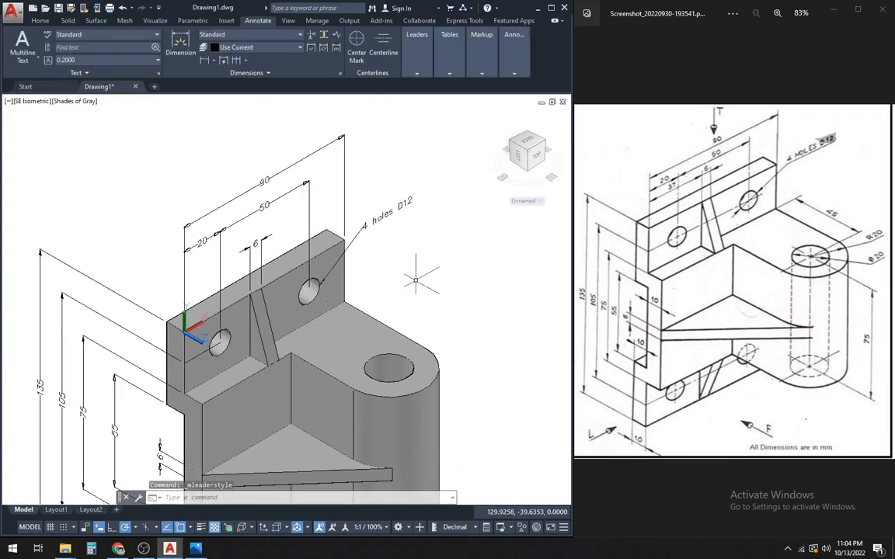
# Place the UCS at the outer corner where the arm's top face meets the plate, with X along the arm's edge and XY on the top face.
pyautogui.scroll(-4, 421, 281)
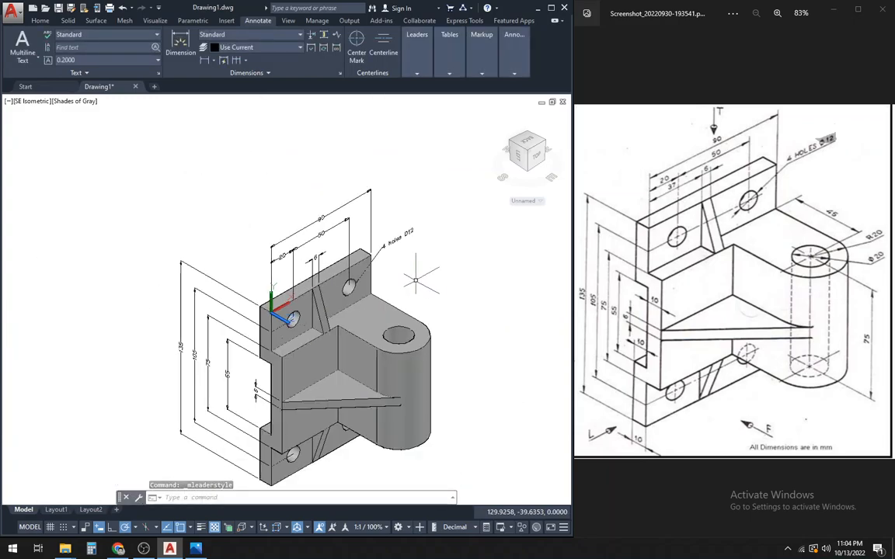
pyautogui.scroll(4, 464, 311)
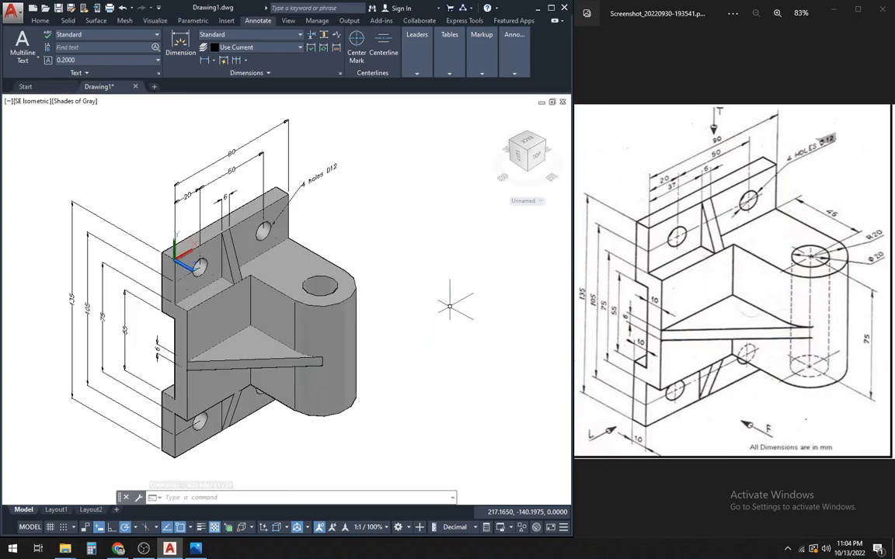
pyautogui.scroll(2, 450, 306)
pyautogui.scroll(-3, 449, 306)
pyautogui.scroll(-3, 450, 306)
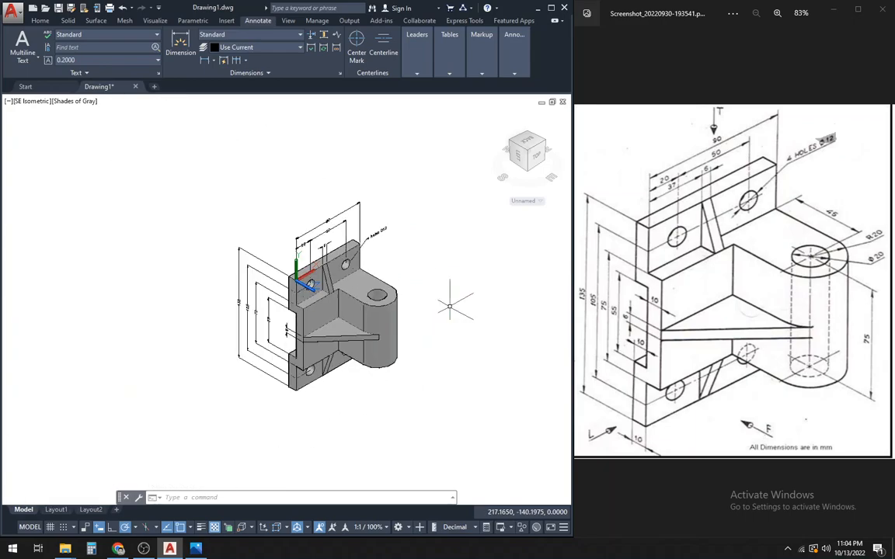
pyautogui.scroll(2, 450, 306)
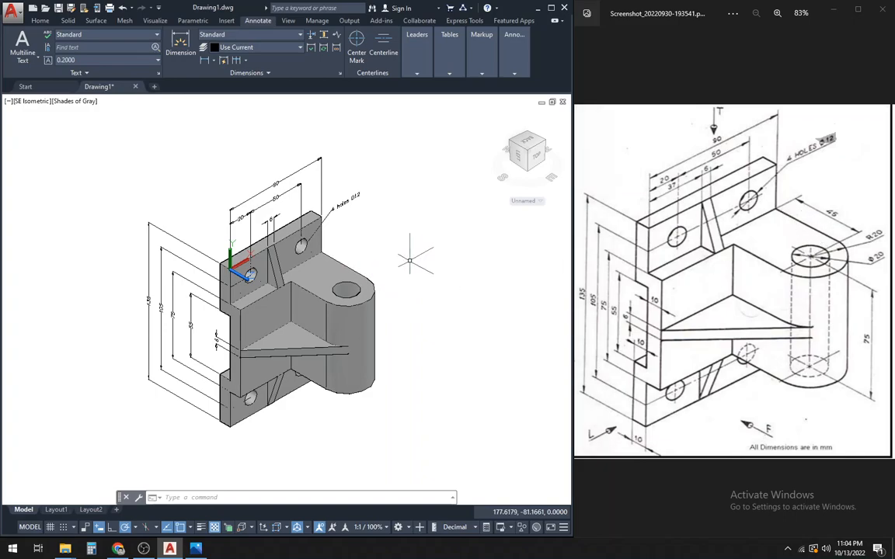
pyautogui.press('Return')
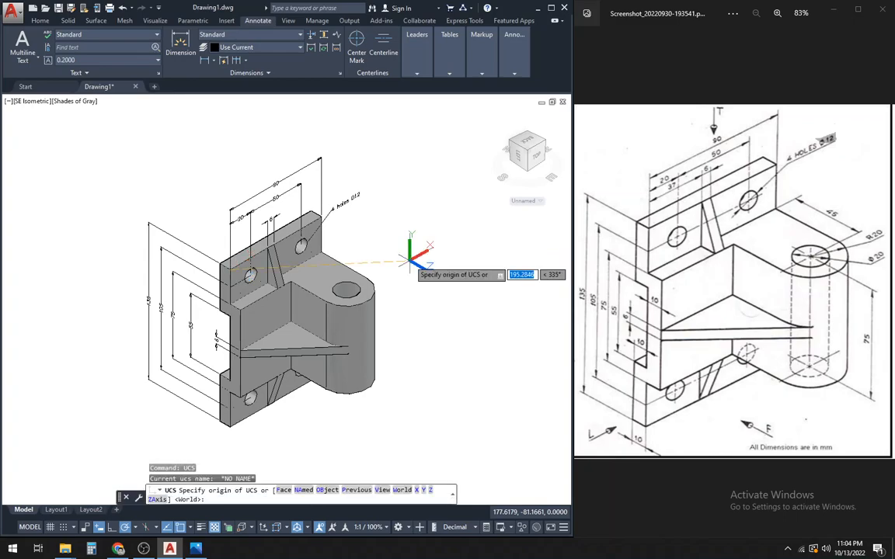
pyautogui.scroll(3, 409, 225)
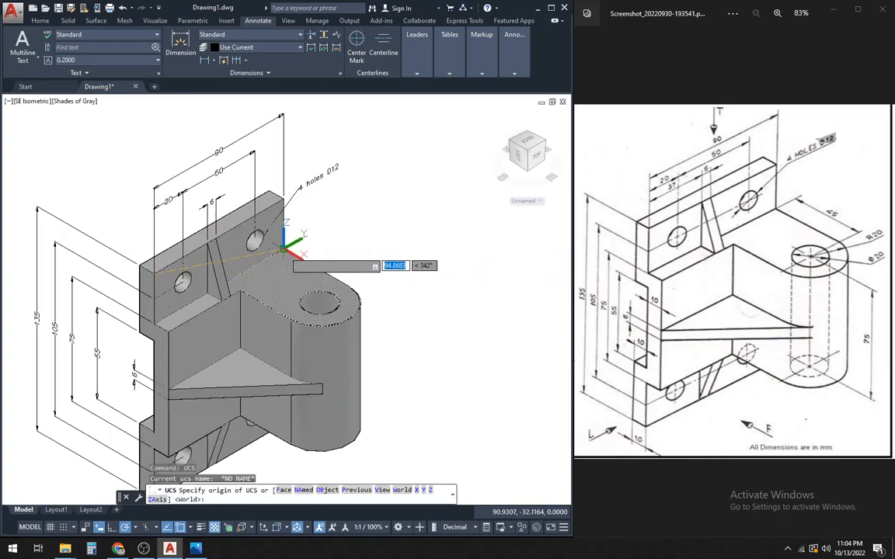
pyautogui.click(283, 248)
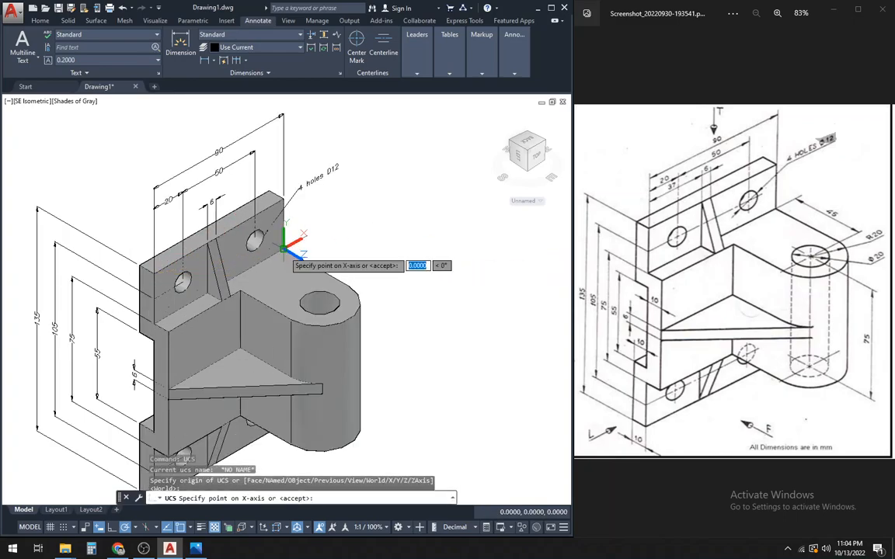
pyautogui.click(334, 276)
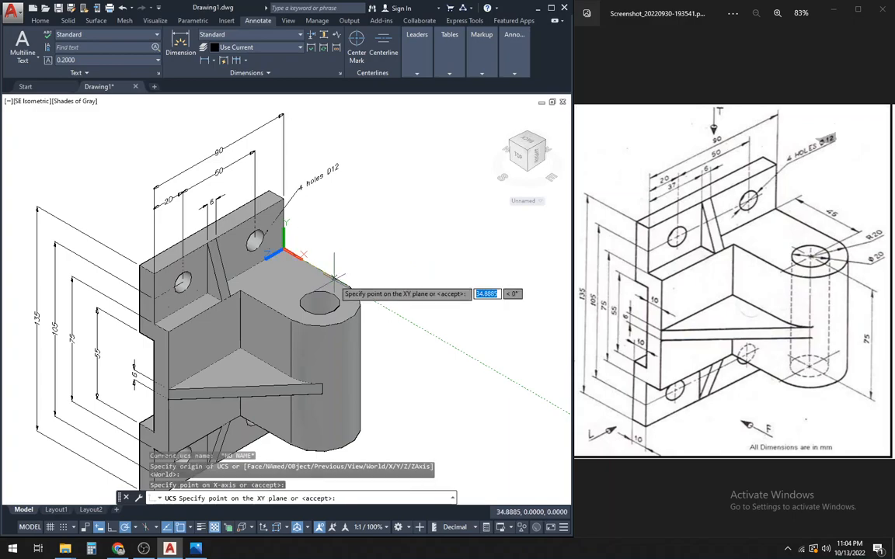
pyautogui.click(320, 229)
# Add a linear dimension from the plate's front face to the boss hole's centre, placed beyond the arm's outer edge in the top-face plane.
pyautogui.click(204, 62)
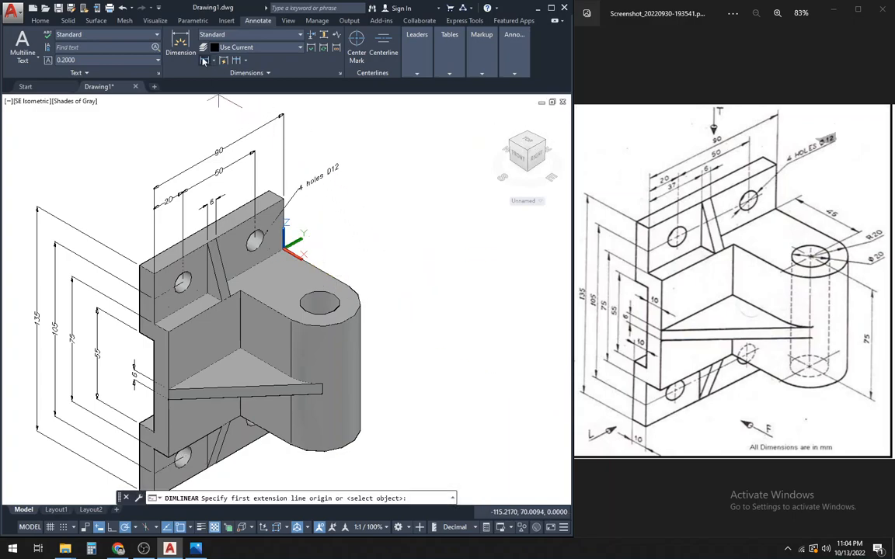
pyautogui.scroll(3, 361, 202)
pyautogui.click(199, 287)
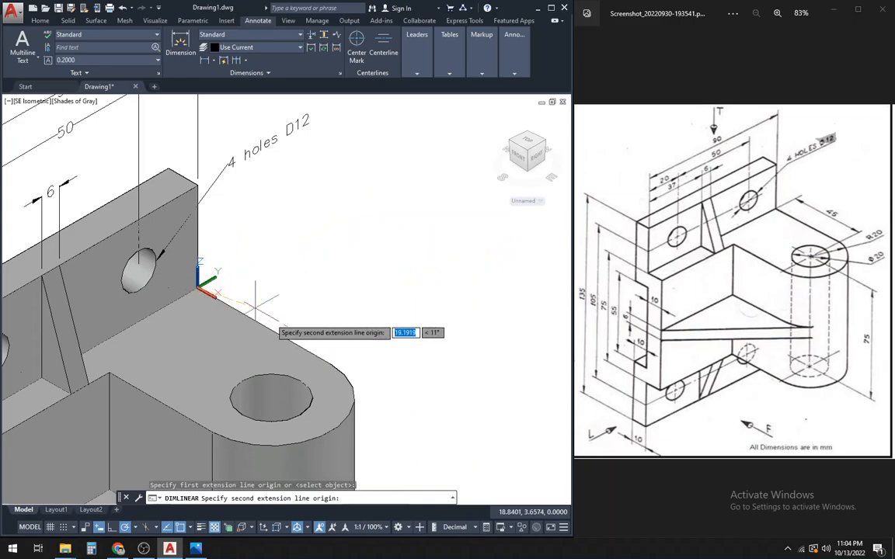
pyautogui.click(271, 398)
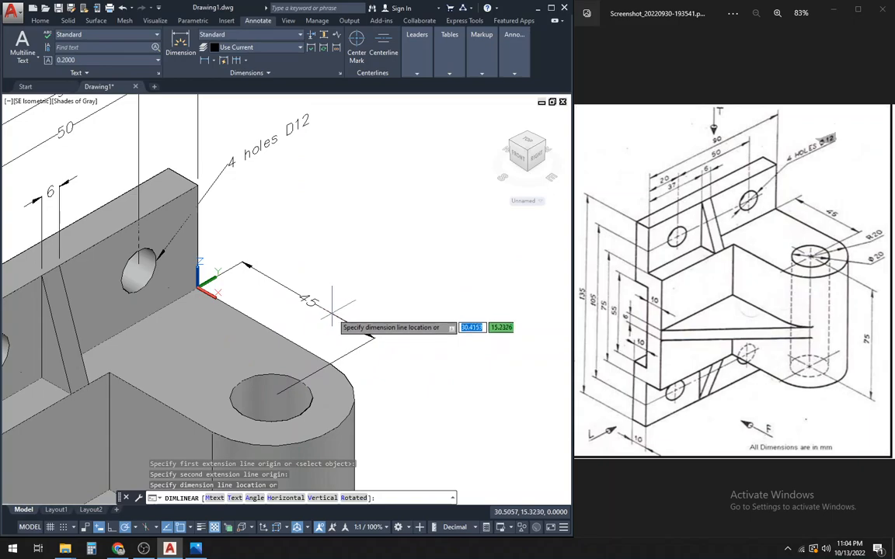
pyautogui.click(336, 307)
pyautogui.scroll(-5, 380, 257)
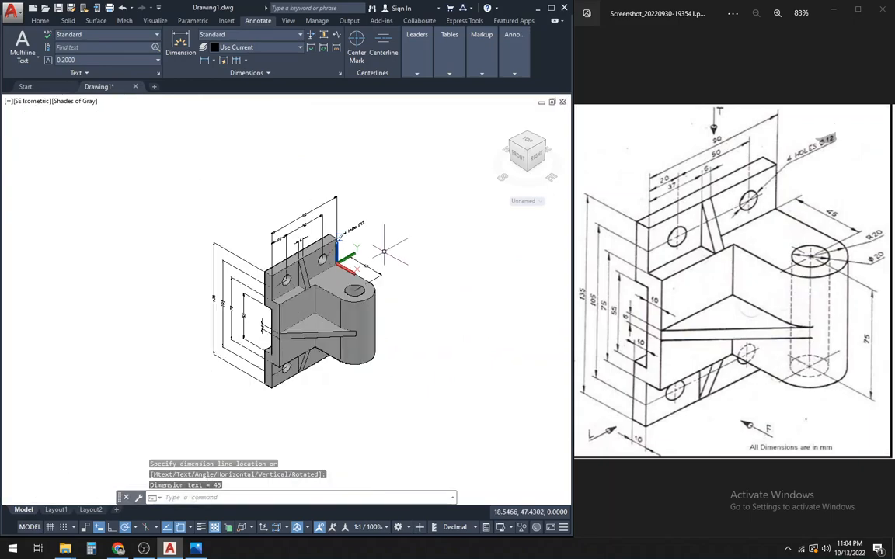
pyautogui.scroll(2, 394, 318)
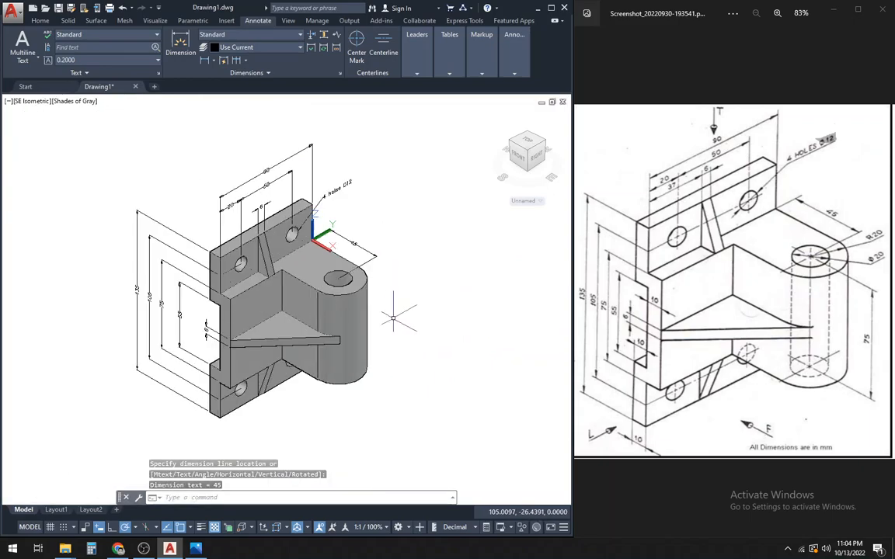
pyautogui.scroll(2, 394, 317)
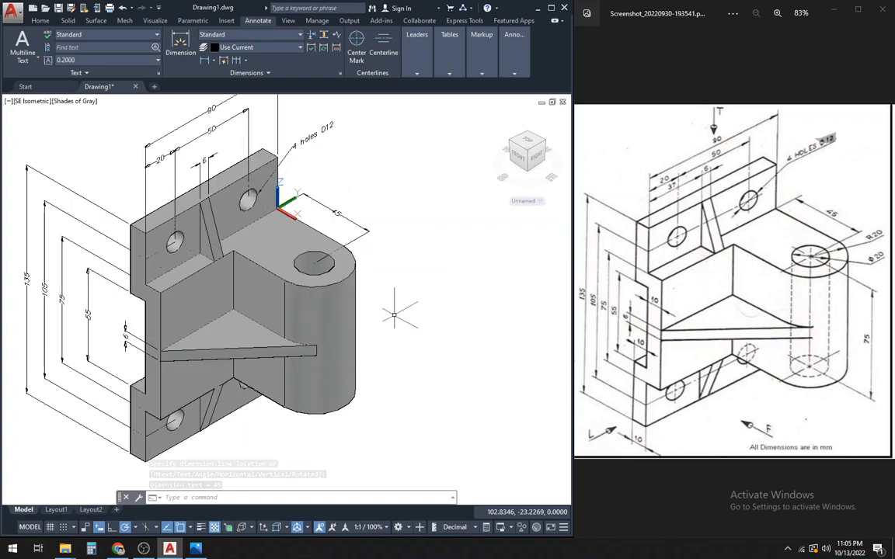
pyautogui.scroll(-1, 404, 303)
pyautogui.scroll(2, 399, 309)
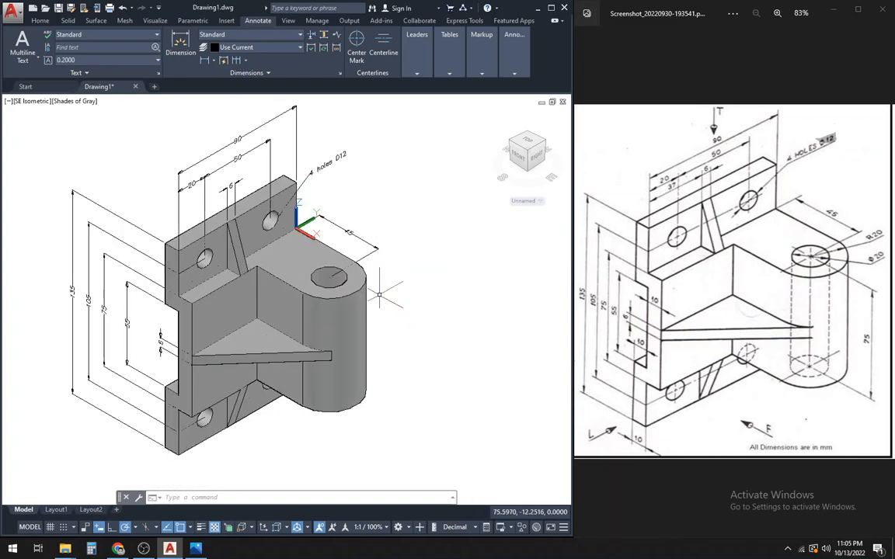
# Add a radius dimension to the boss's rounded outer edge on the top face, placed just outside the boss.
pyautogui.scroll(1, 375, 289)
pyautogui.scroll(-1, 375, 289)
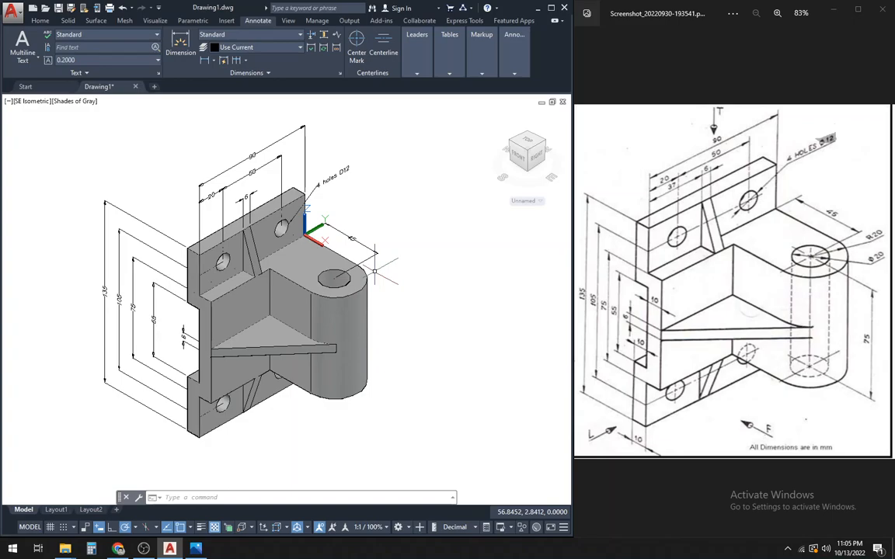
pyautogui.scroll(2, 375, 272)
pyautogui.scroll(-1, 374, 269)
pyautogui.scroll(3, 373, 265)
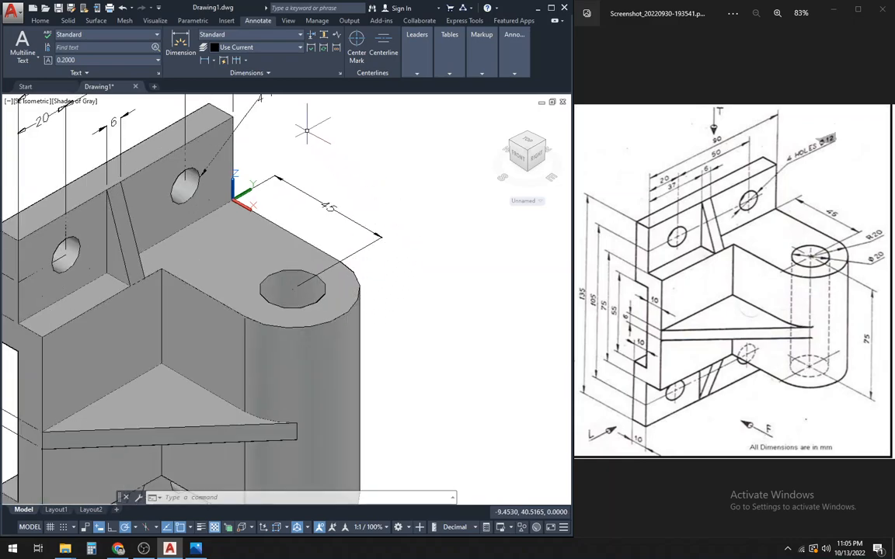
pyautogui.click(215, 63)
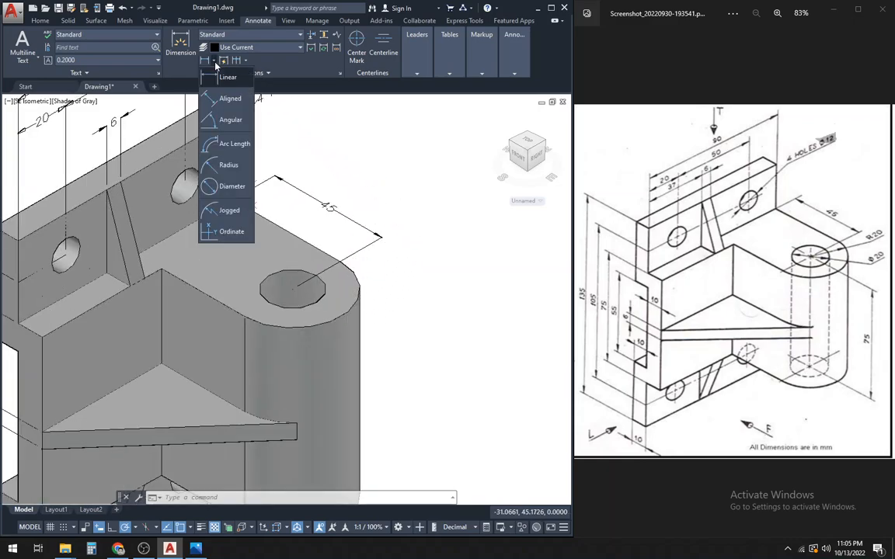
pyautogui.click(212, 151)
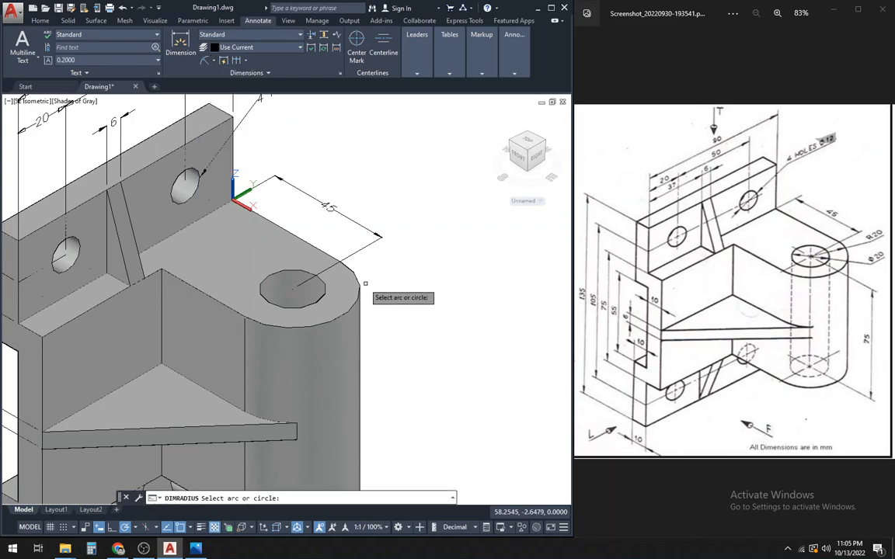
pyautogui.click(359, 282)
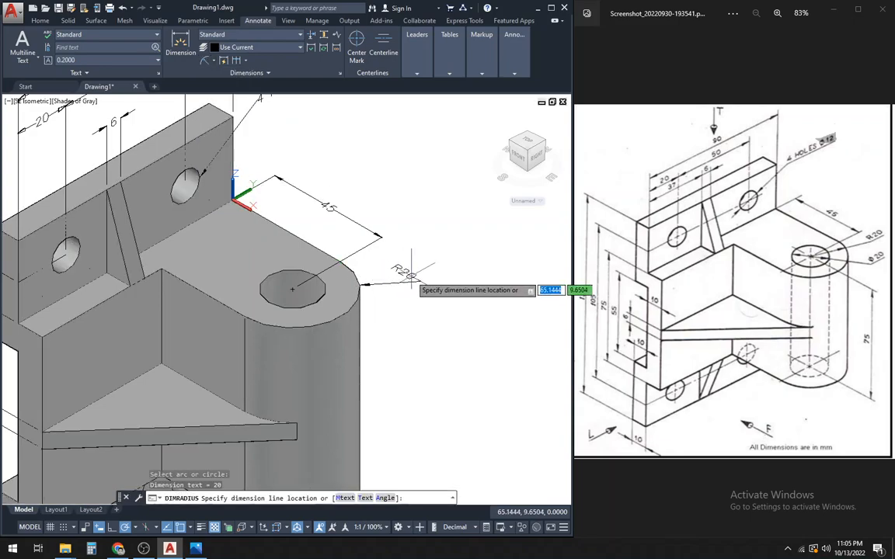
pyautogui.click(419, 272)
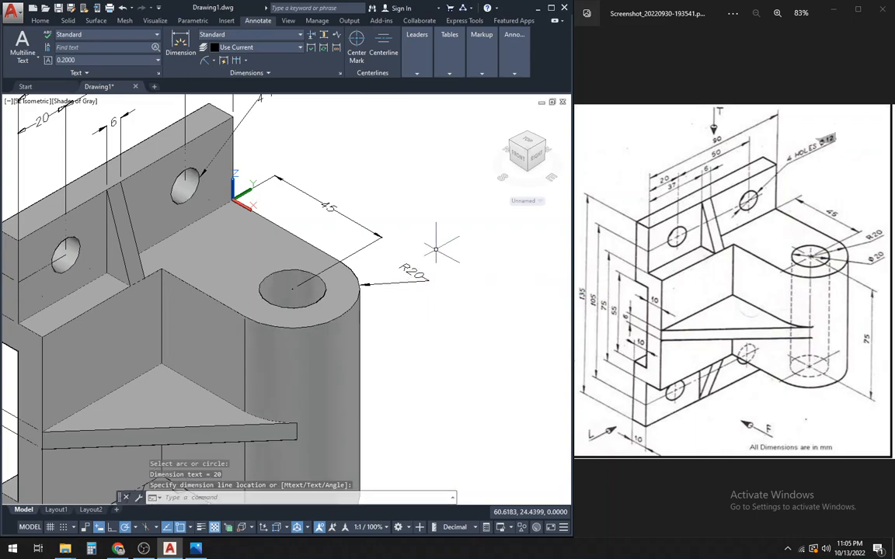
# Add a diameter dimension to the boss hole's top edge, placed outside the boss beside the radius dimension.
pyautogui.click(215, 67)
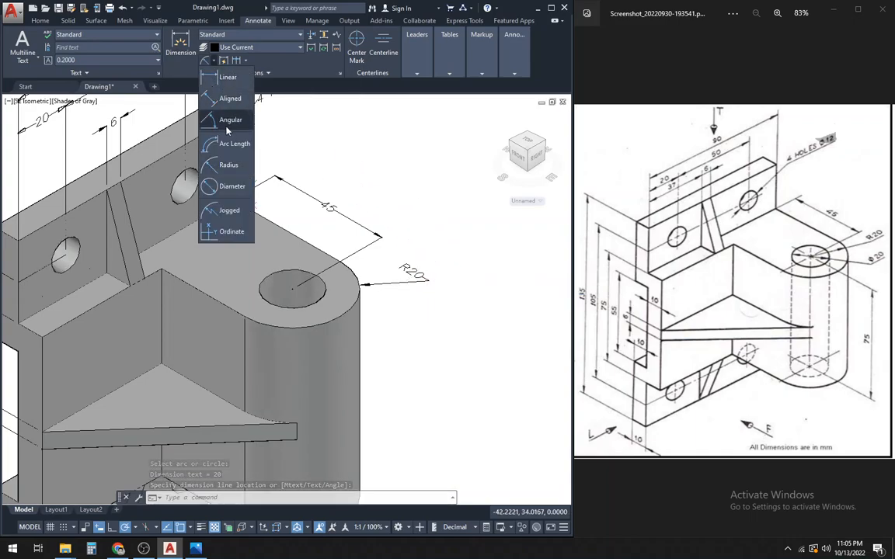
pyautogui.click(227, 165)
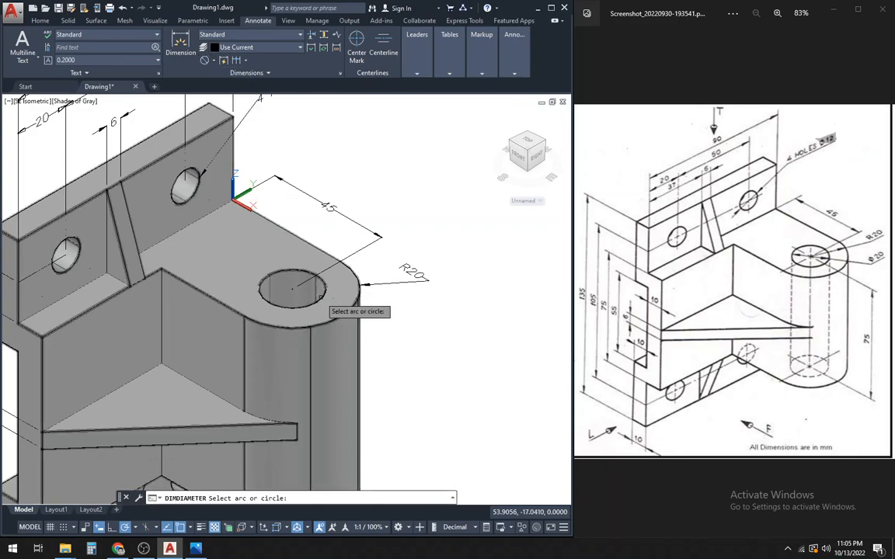
pyautogui.click(317, 303)
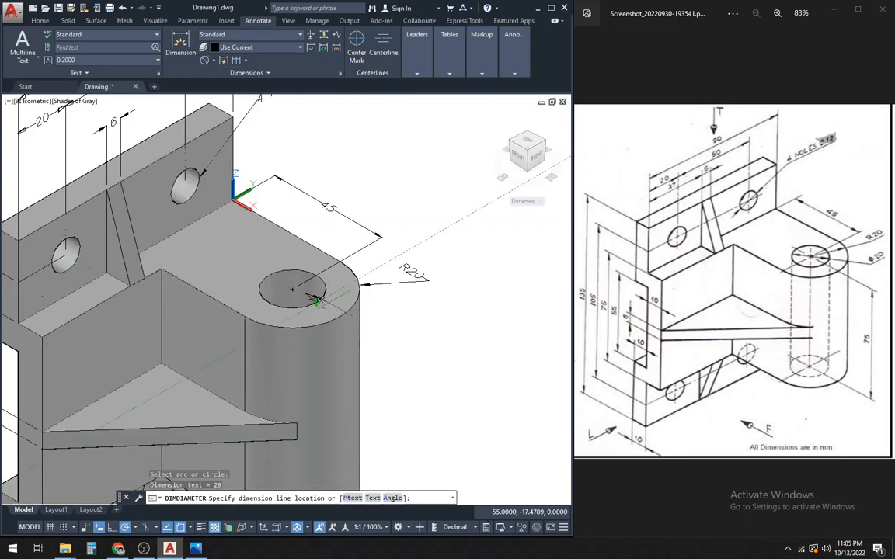
pyautogui.click(423, 308)
pyautogui.scroll(-3, 381, 309)
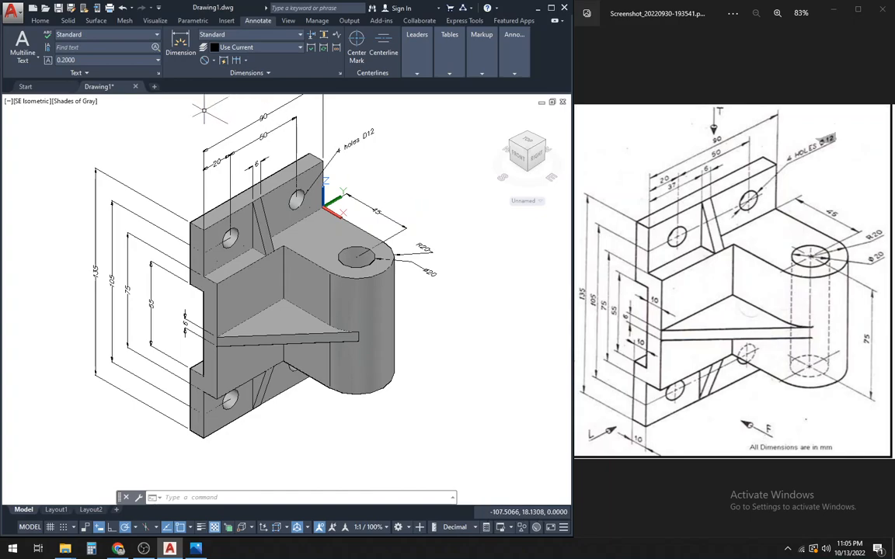
# Place the UCS at the boss hole's top centre, with X pointing vertically up and Y pointing toward the plate.
pyautogui.press('Return')
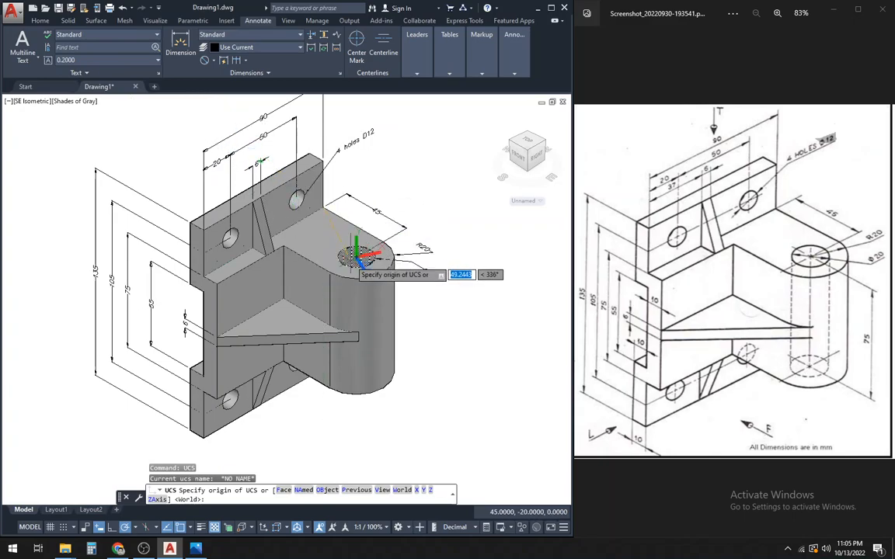
pyautogui.scroll(5, 356, 256)
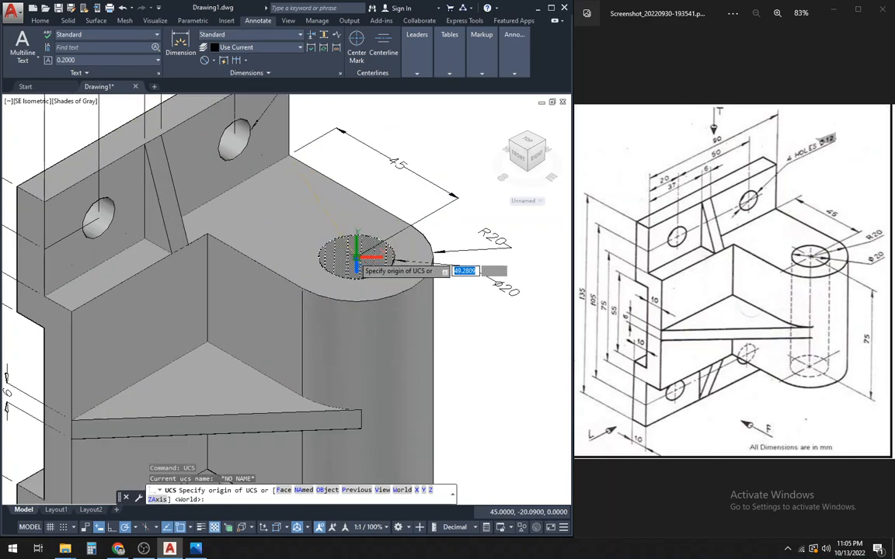
pyautogui.click(356, 256)
pyautogui.scroll(-5, 354, 253)
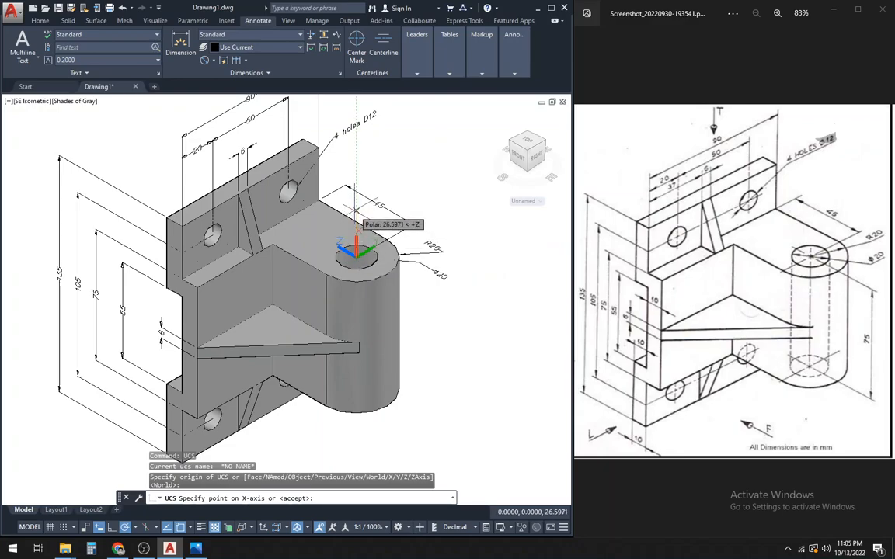
pyautogui.click(356, 220)
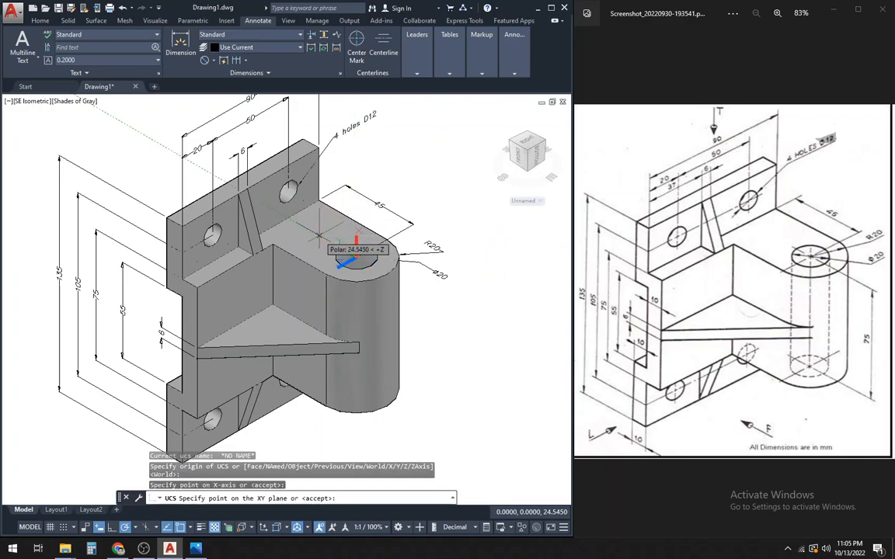
pyautogui.press('Return')
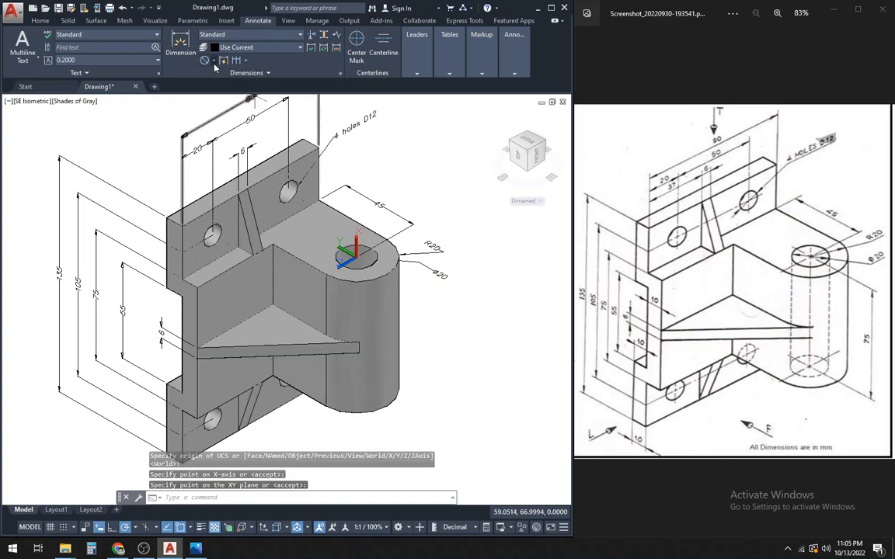
# Add a vertical linear dimension for the boss height between the hole's top and bottom centres, placed beyond the boss's outer side.
pyautogui.click(213, 62)
pyautogui.click(204, 89)
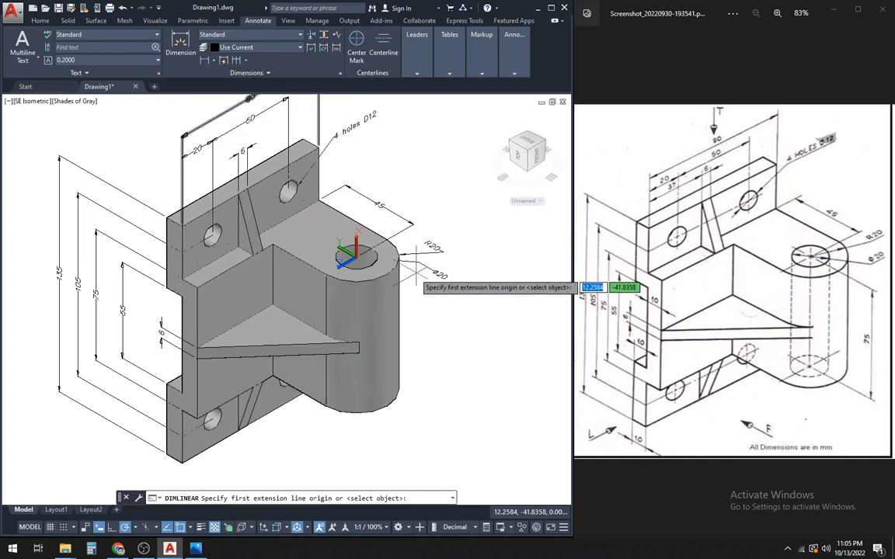
pyautogui.click(356, 257)
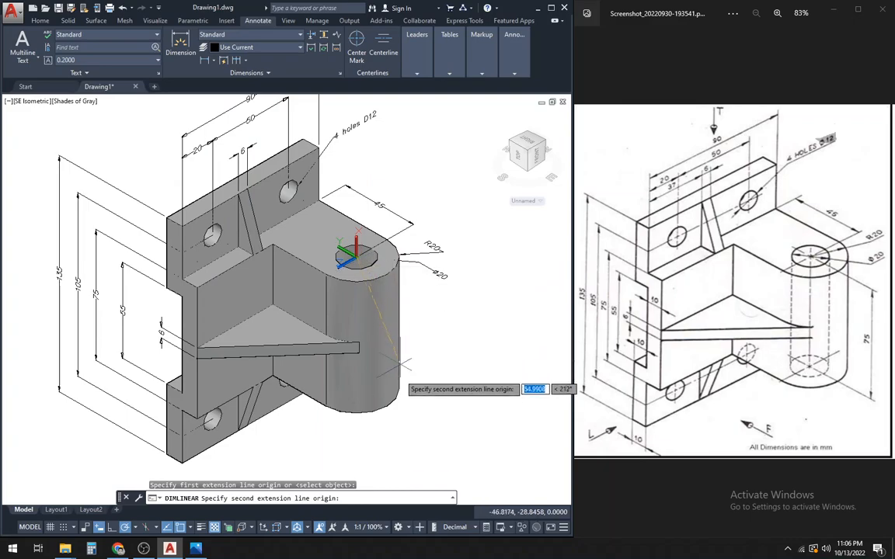
pyautogui.click(356, 387)
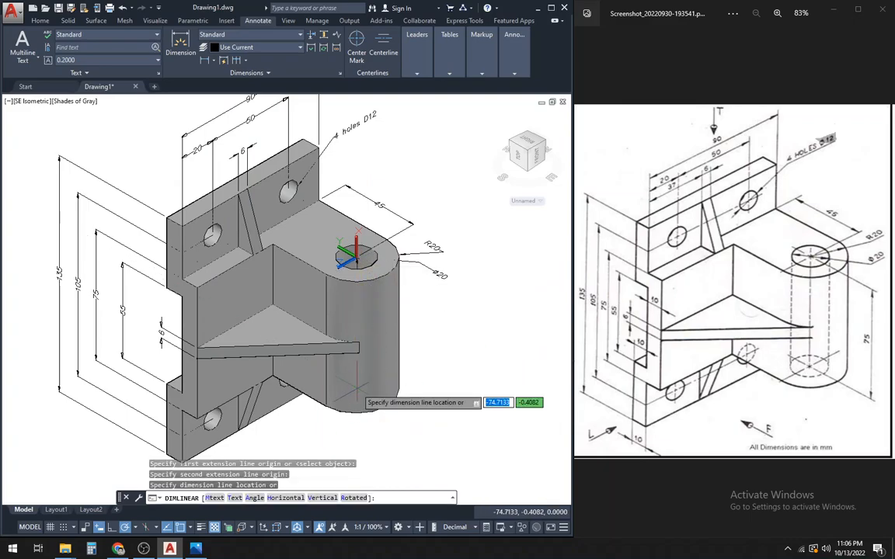
pyautogui.click(433, 393)
pyautogui.scroll(-2, 481, 309)
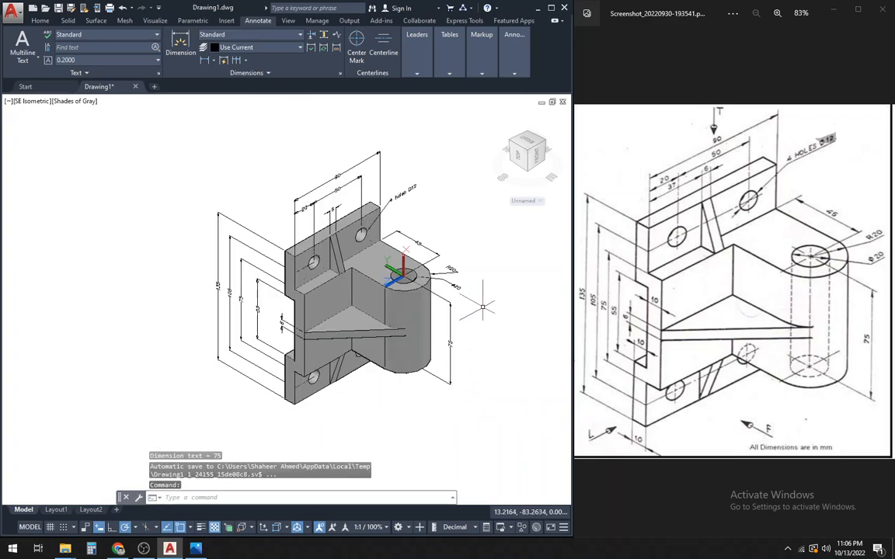
# Examine the whole dimensioned bracket against the reference drawing.
pyautogui.scroll(1, 483, 308)
pyautogui.scroll(-2, 483, 307)
pyautogui.scroll(1, 355, 395)
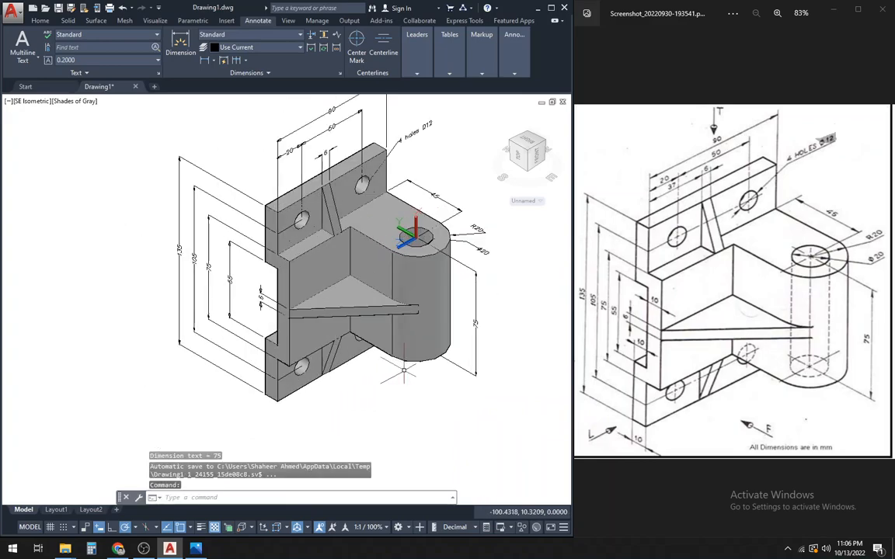
pyautogui.scroll(1, 378, 374)
pyautogui.scroll(-2, 382, 358)
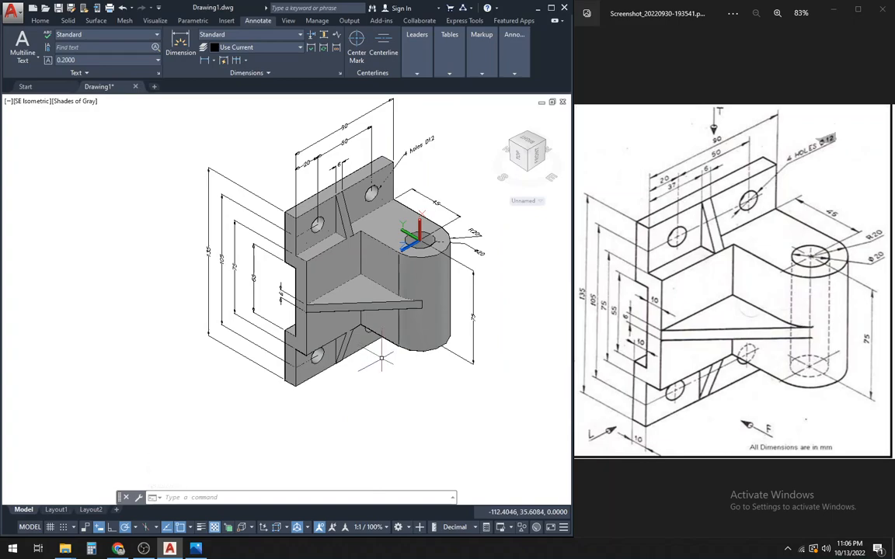
pyautogui.scroll(-2, 381, 359)
pyautogui.scroll(1, 377, 357)
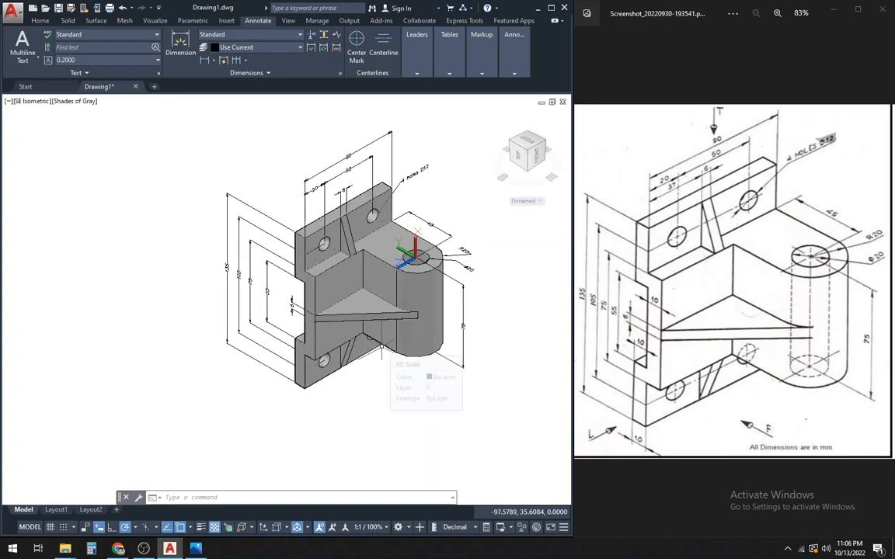
pyautogui.scroll(-1, 384, 346)
pyautogui.scroll(3, 381, 341)
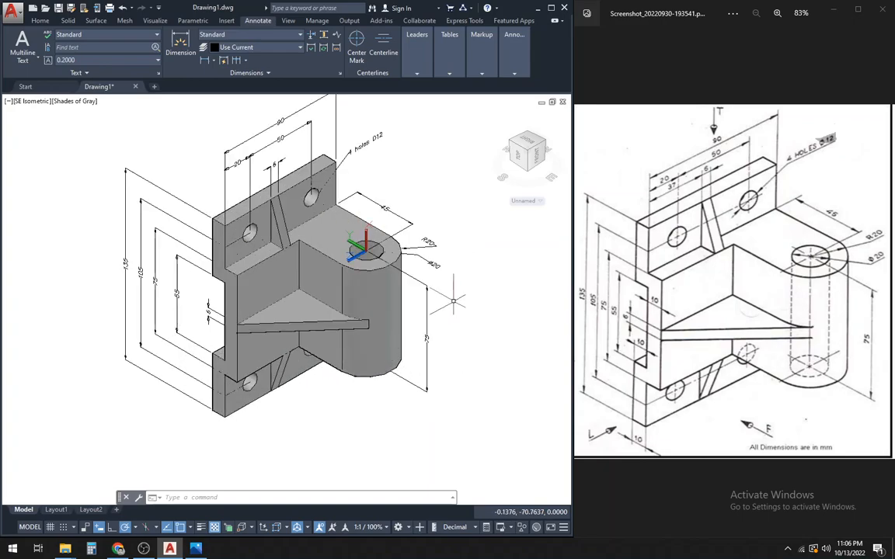
pyautogui.scroll(-3, 456, 264)
pyautogui.scroll(1, 456, 264)
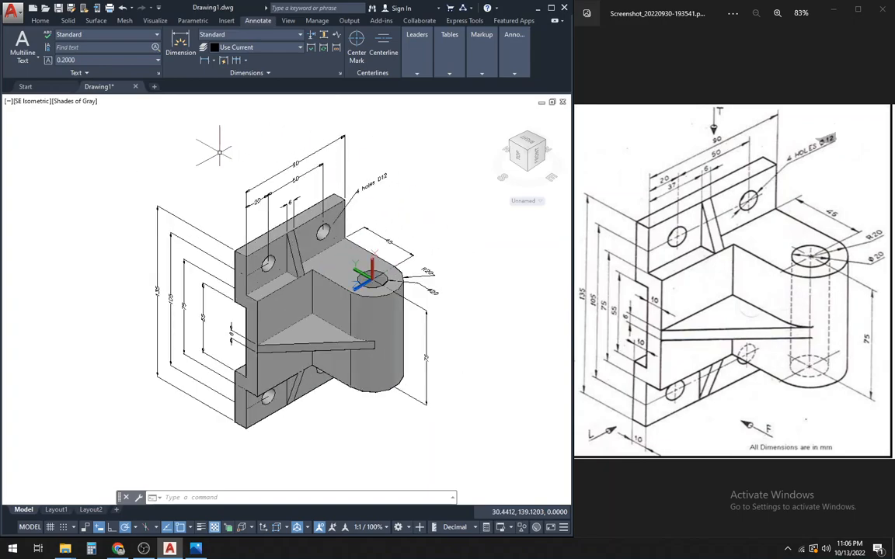